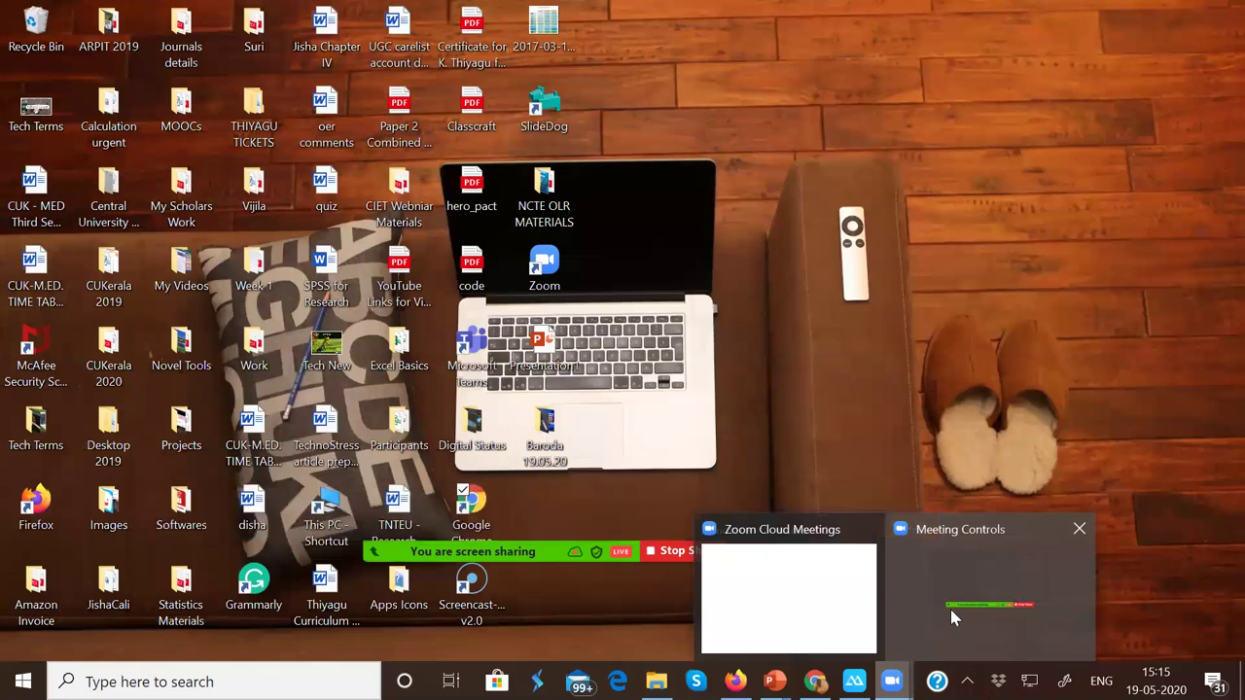
Bring the MeetingPulse polls page to the front and select the meet.ps/cybergogy invite link.
{"action": "left_click", "coordinate": [951, 611]}
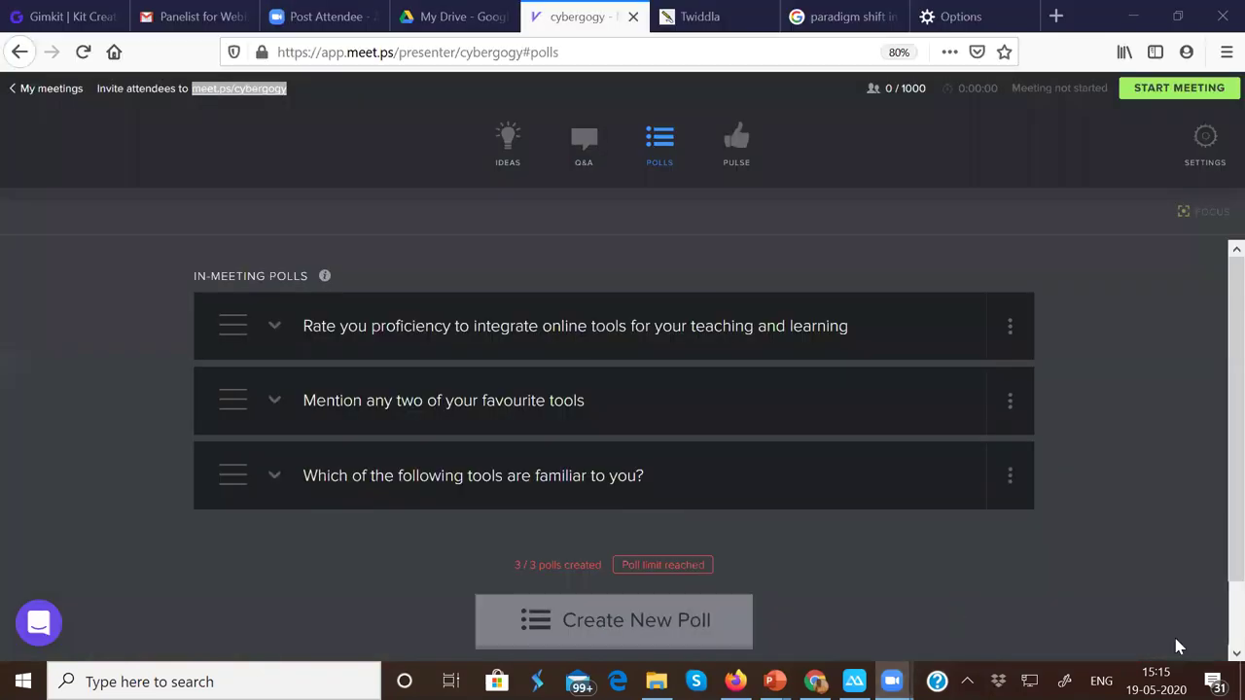
{"action": "left_click", "coordinate": [307, 87]}
{"action": "left_click", "coordinate": [301, 84]}
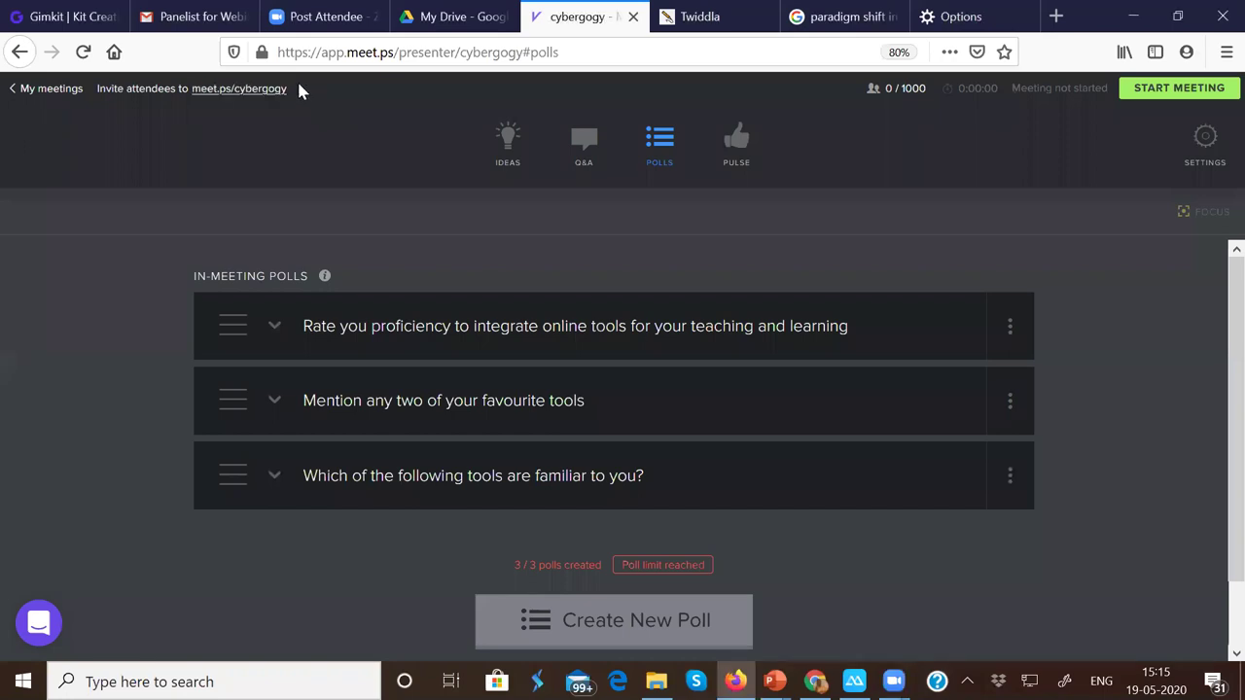
{"action": "left_click_drag", "start_coordinate": [294, 88], "coordinate": [193, 88]}
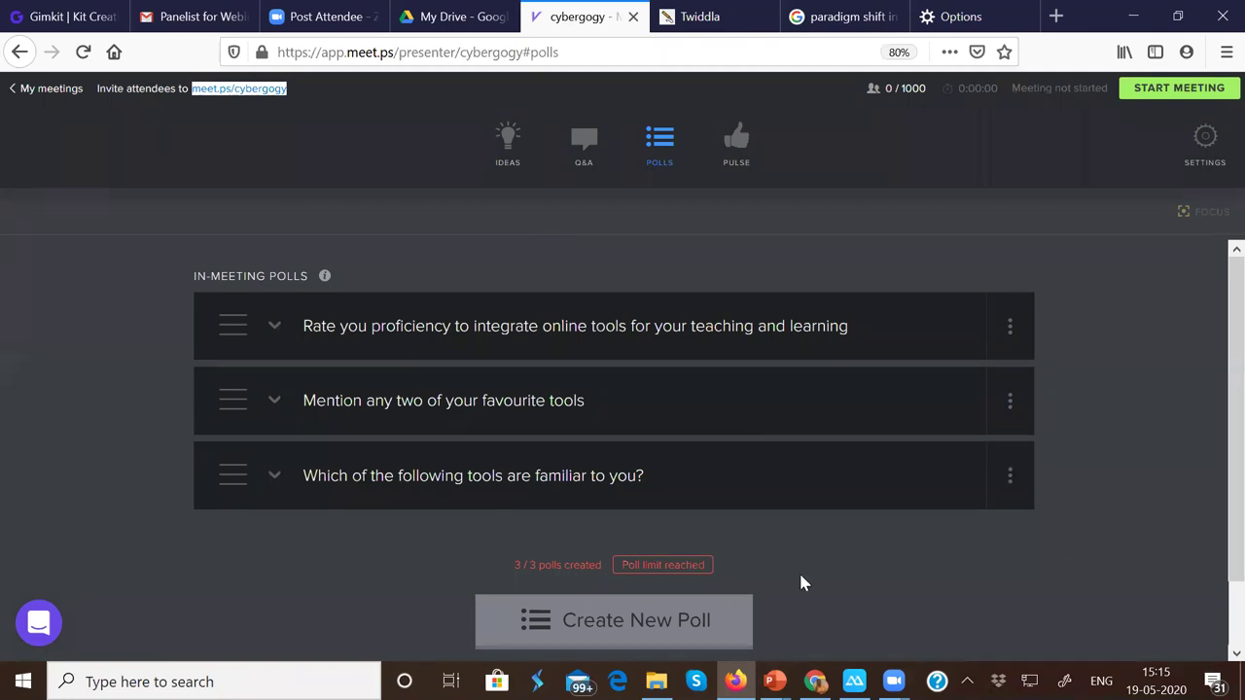
{"action": "mouse_move", "coordinate": [892, 681]}
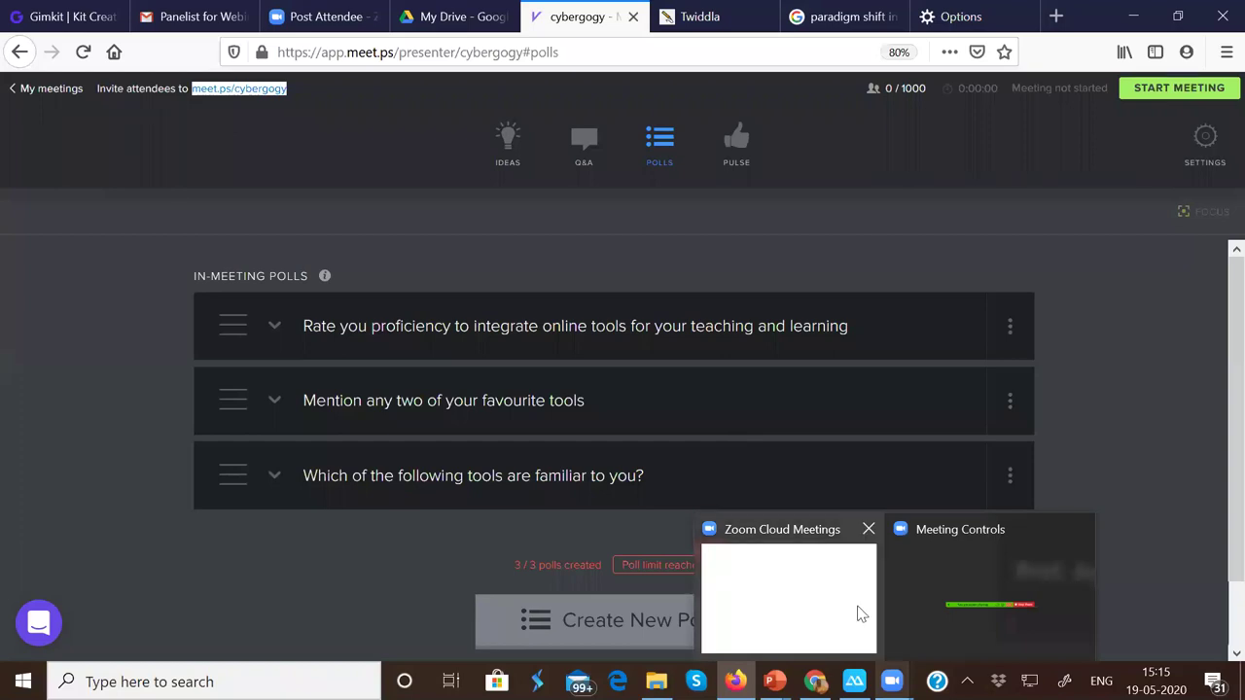
{"action": "mouse_move", "coordinate": [879, 613]}
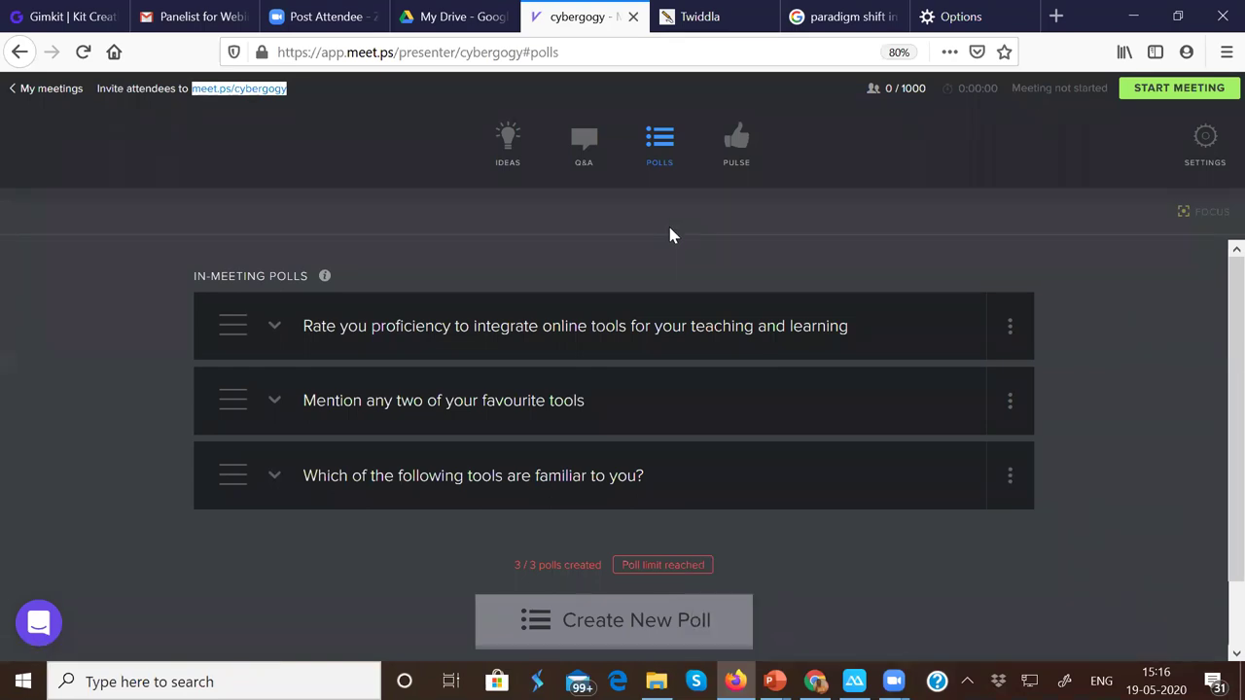
Start the cybergogy meeting and let attendees join via meet.ps/cybergogy until 61 are in.
{"action": "left_click", "coordinate": [1187, 88]}
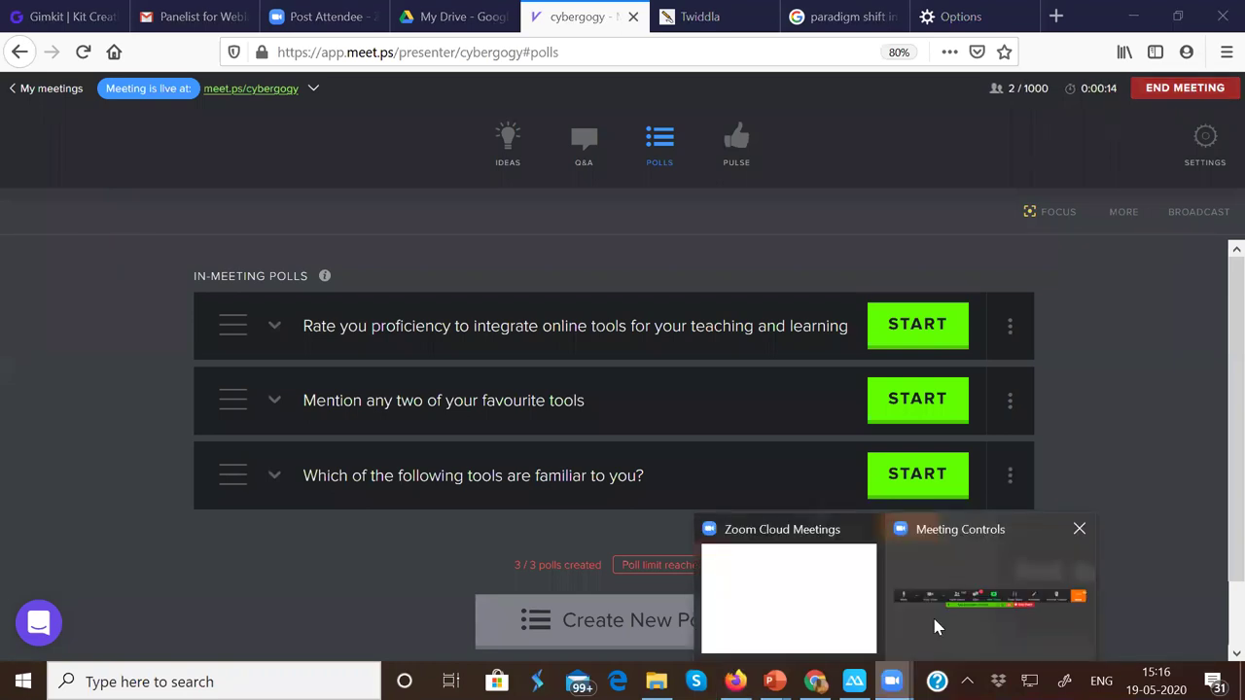
{"action": "left_click", "coordinate": [934, 627]}
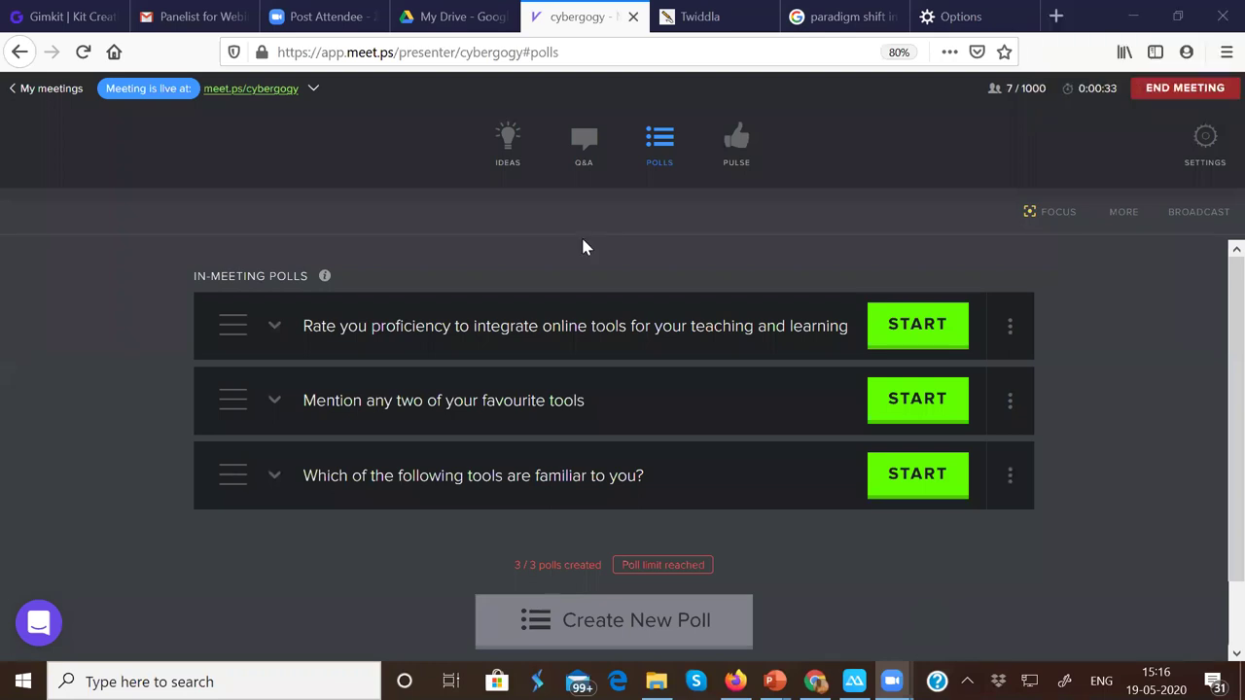
{"action": "left_click_drag", "start_coordinate": [298, 90], "coordinate": [204, 105]}
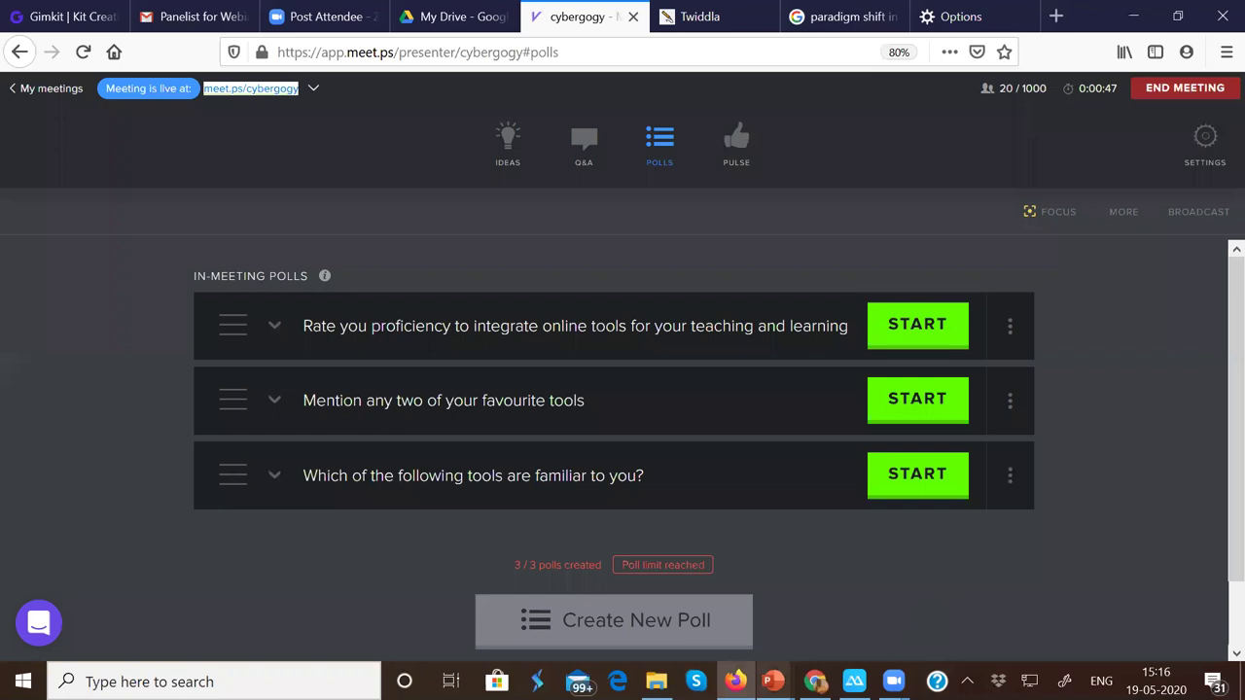
{"action": "mouse_move", "coordinate": [774, 681]}
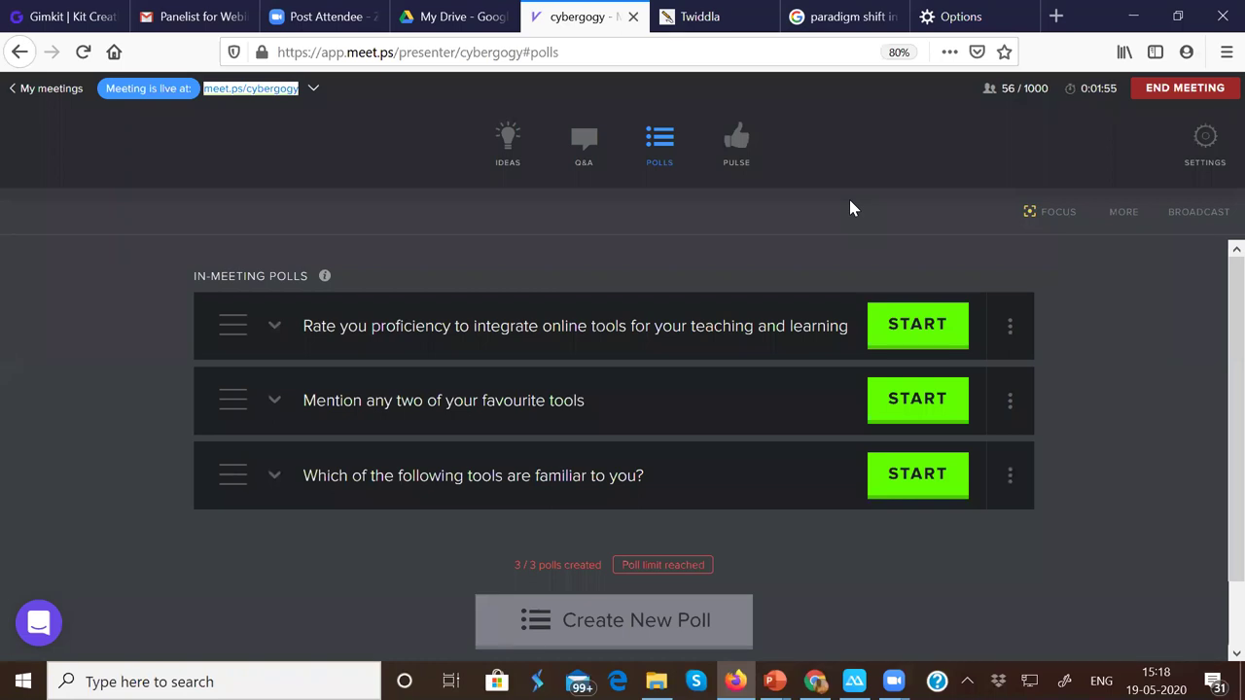
Start the proficiency rating poll and expand it to show its results chart.
{"action": "left_click", "coordinate": [923, 338]}
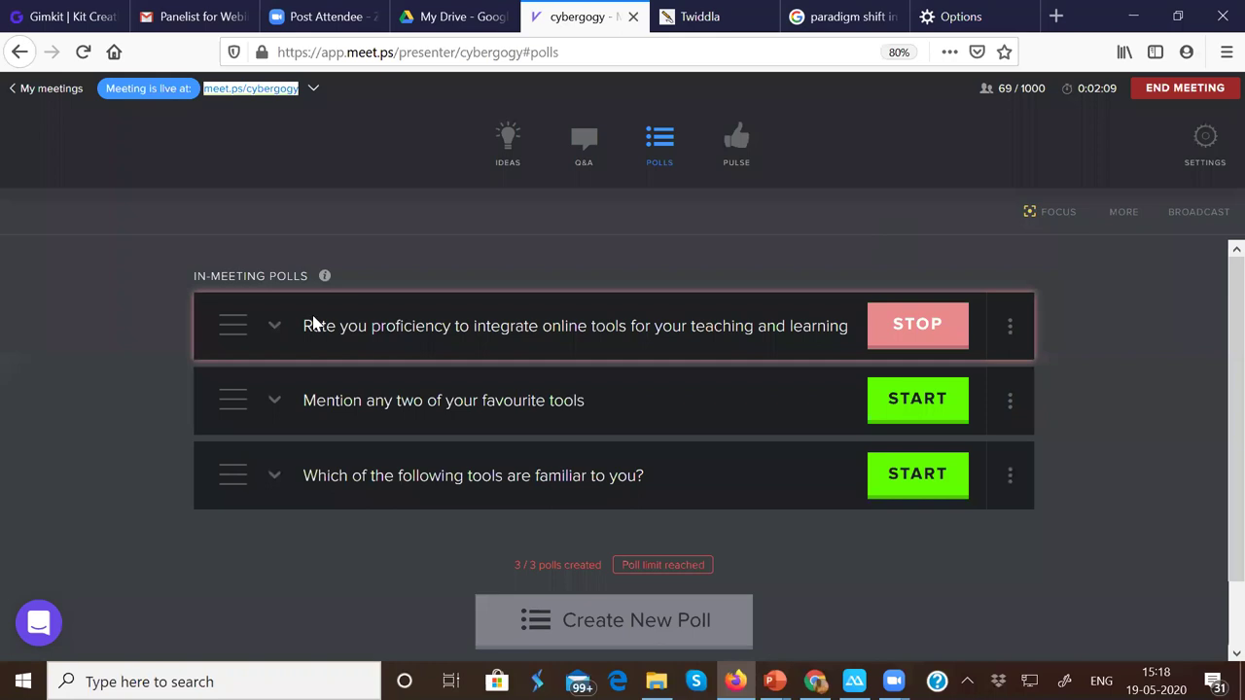
{"action": "left_click", "coordinate": [275, 326]}
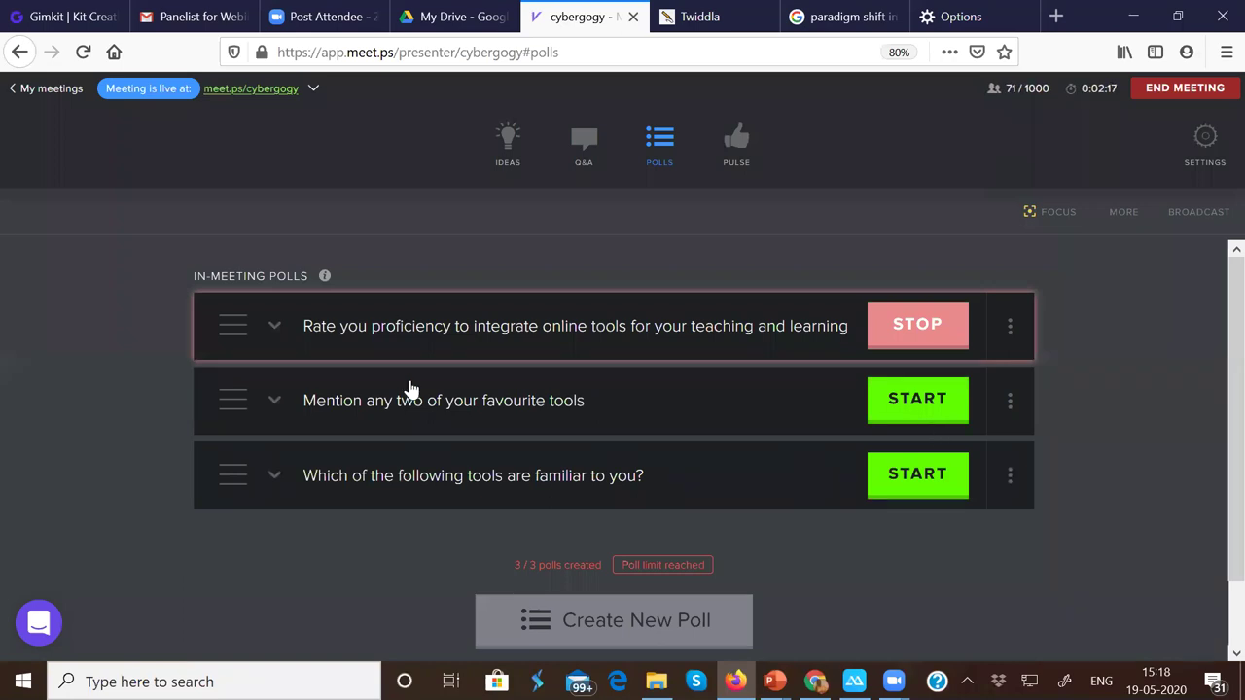
{"action": "left_click", "coordinate": [275, 326]}
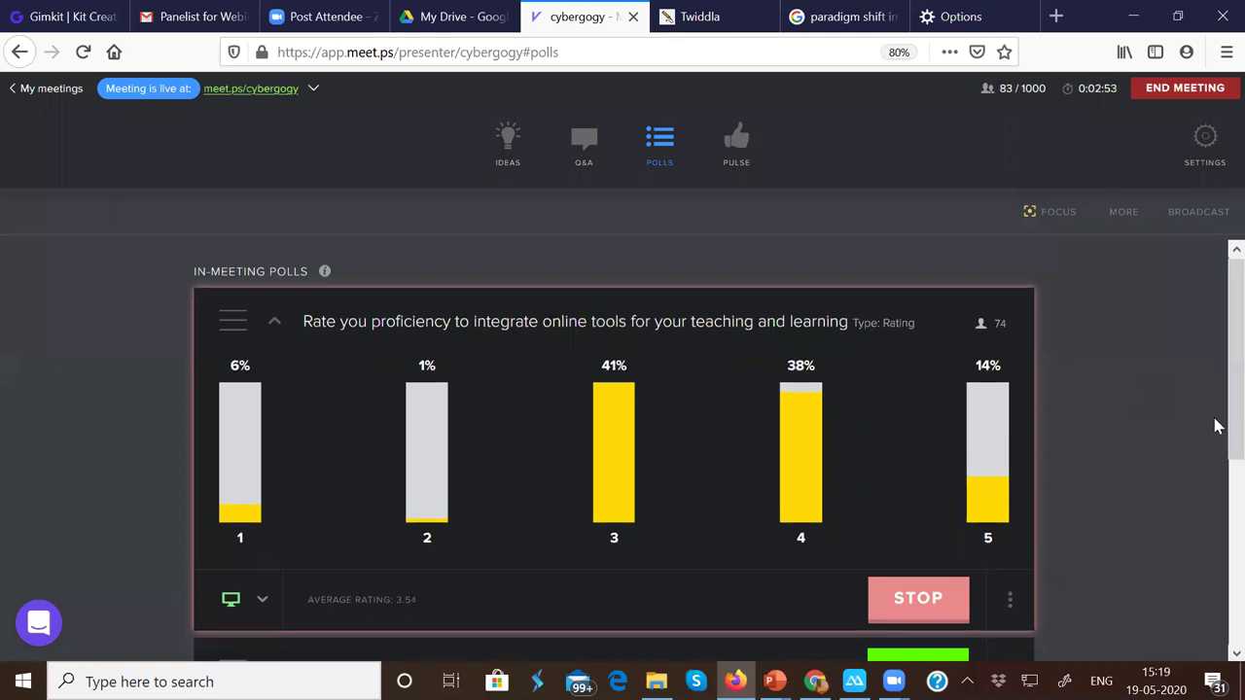
Start the 'Mention any two of your favourite tools' poll while the rating averages 3.61.
{"action": "scroll", "coordinate": [1215, 450], "scroll_direction": "down", "scroll_amount": 3}
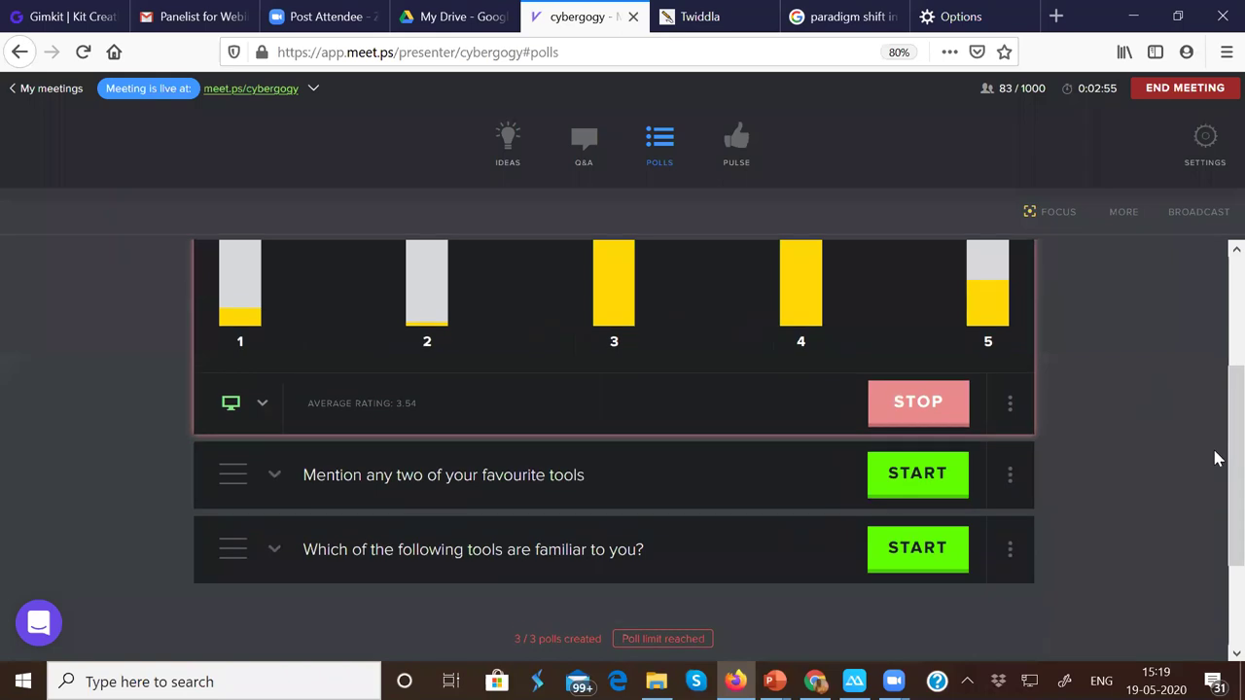
{"action": "scroll", "coordinate": [1215, 455], "scroll_direction": "down", "scroll_amount": 1}
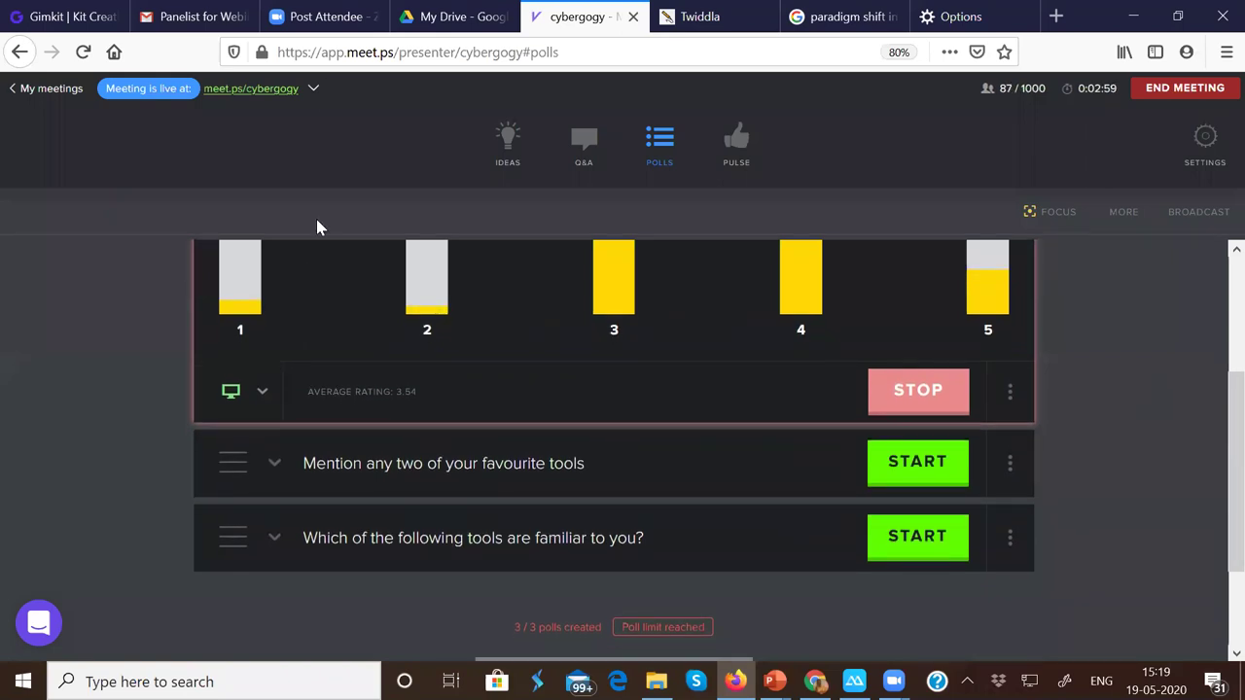
{"action": "left_click_drag", "start_coordinate": [298, 89], "coordinate": [188, 99]}
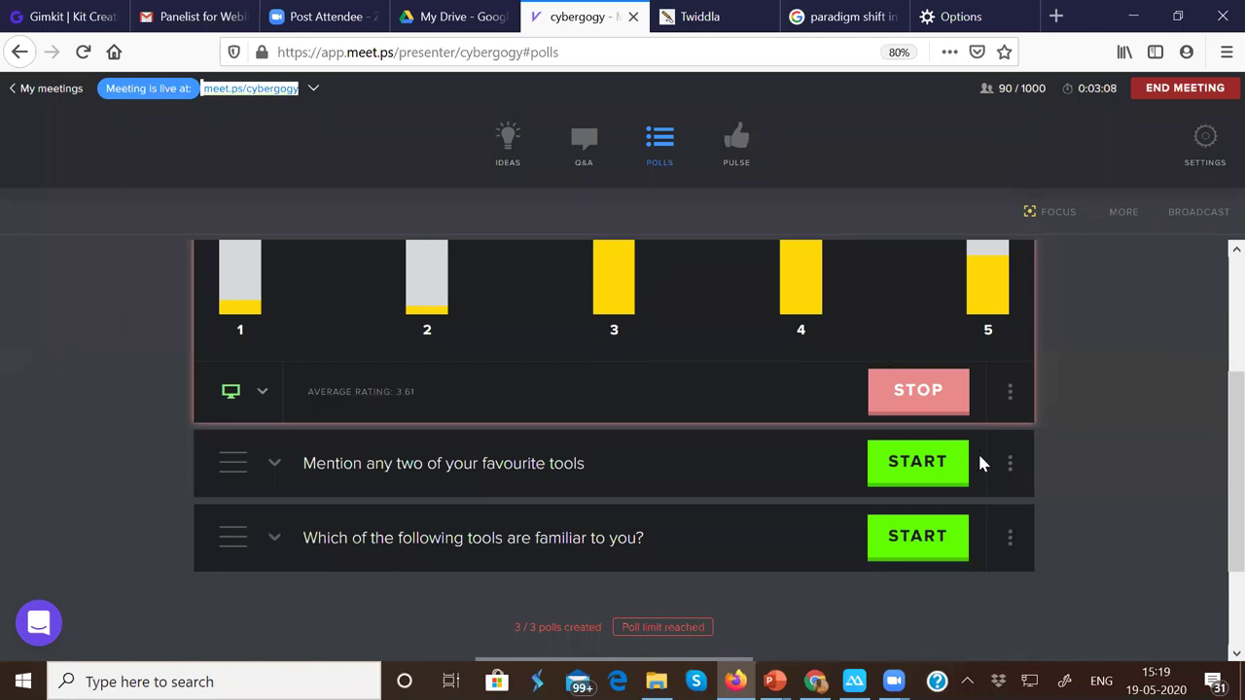
{"action": "left_click", "coordinate": [927, 482]}
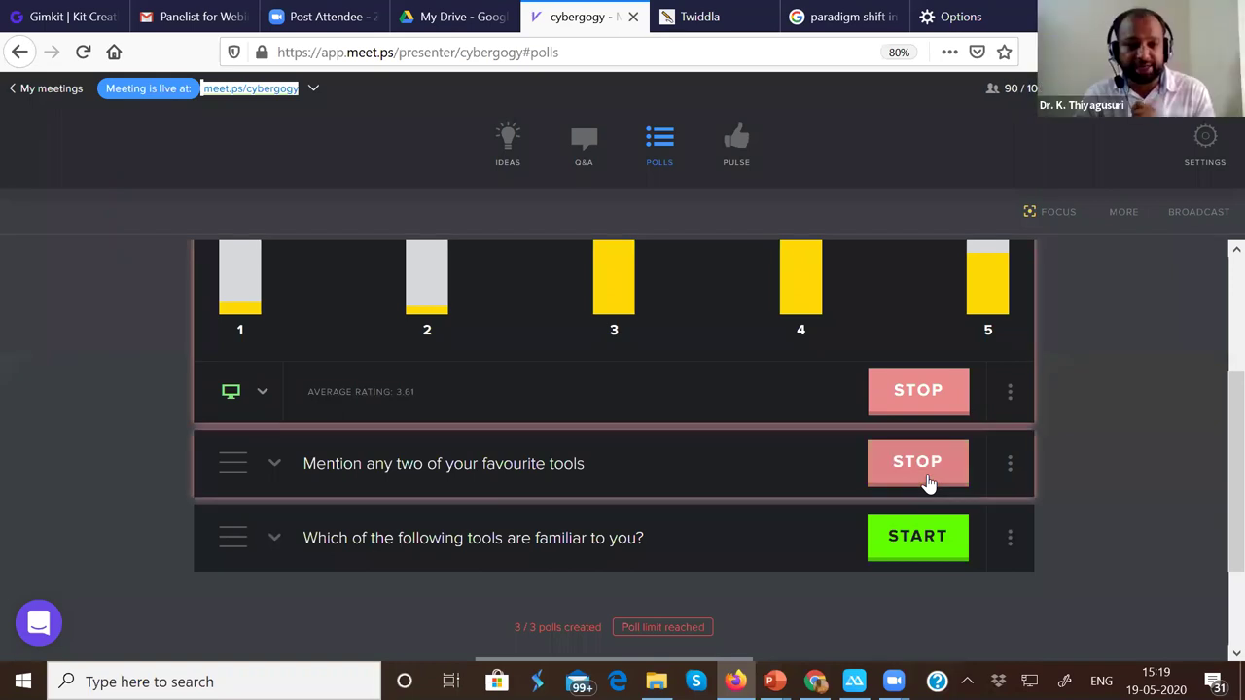
View the favourite-tools word cloud led by google, classroom and kahoot, then start the familiar-tools poll.
{"action": "left_click", "coordinate": [277, 461]}
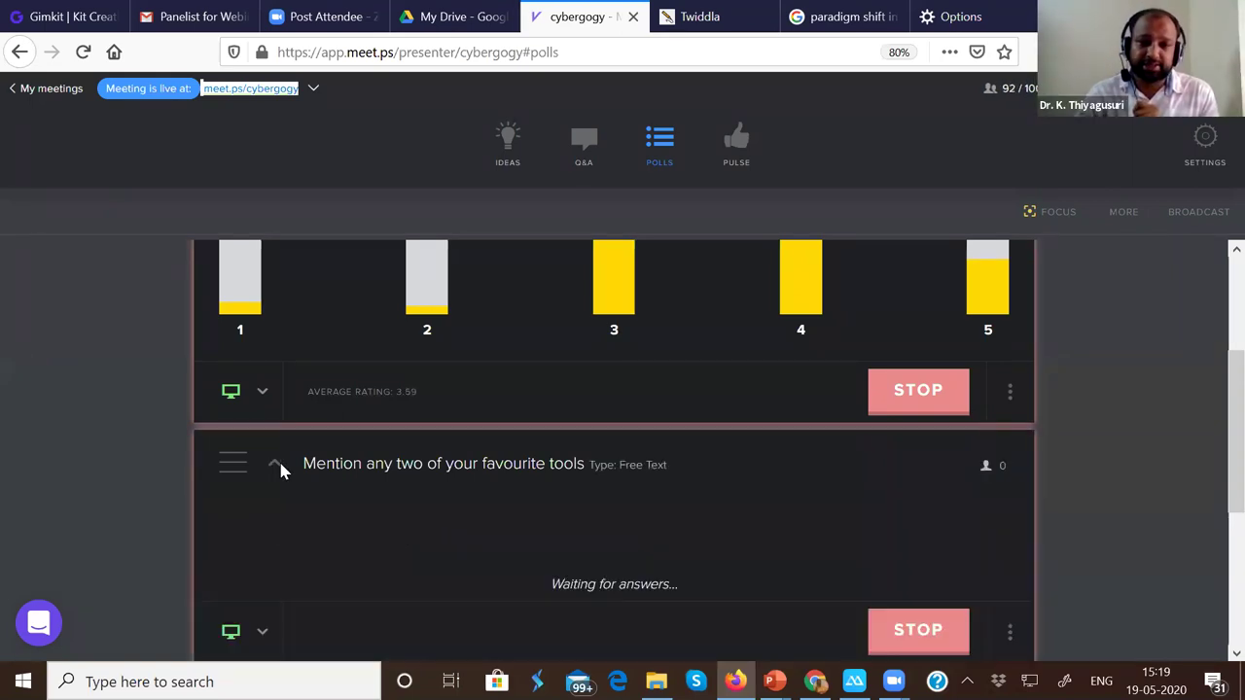
{"action": "scroll", "coordinate": [1217, 442], "scroll_direction": "down", "scroll_amount": 2}
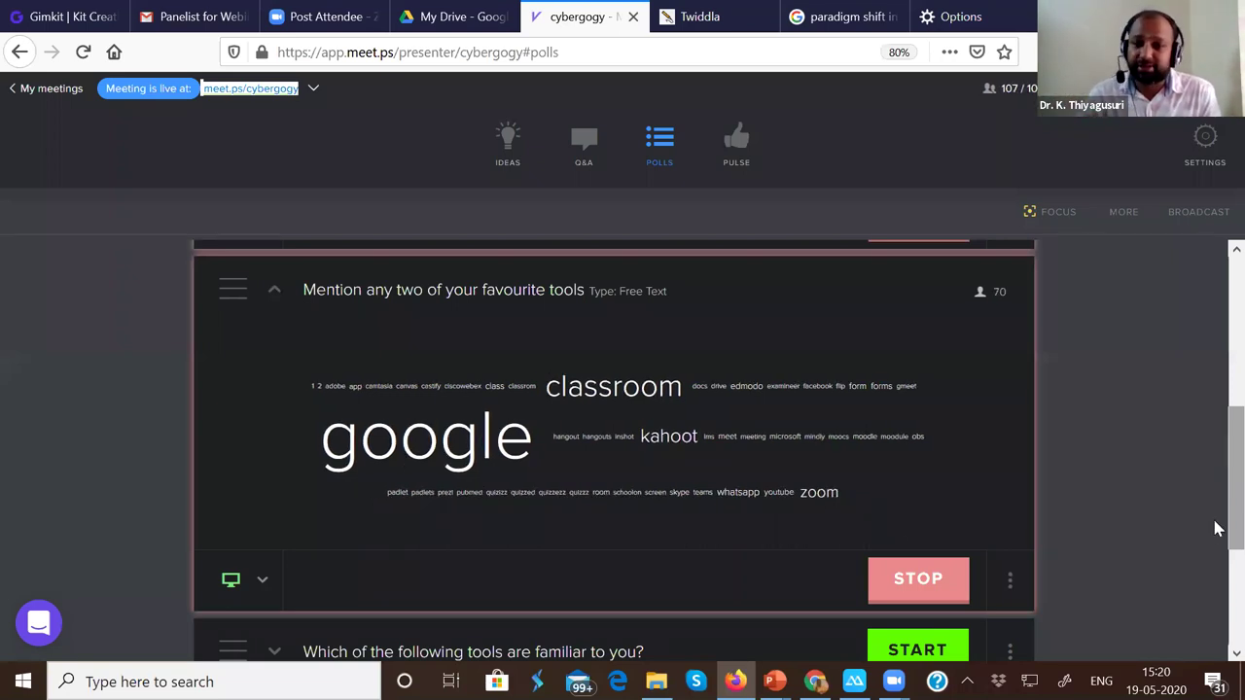
{"action": "scroll", "coordinate": [1214, 526], "scroll_direction": "down", "scroll_amount": 3}
{"action": "scroll", "coordinate": [1215, 486], "scroll_direction": "up", "scroll_amount": 3}
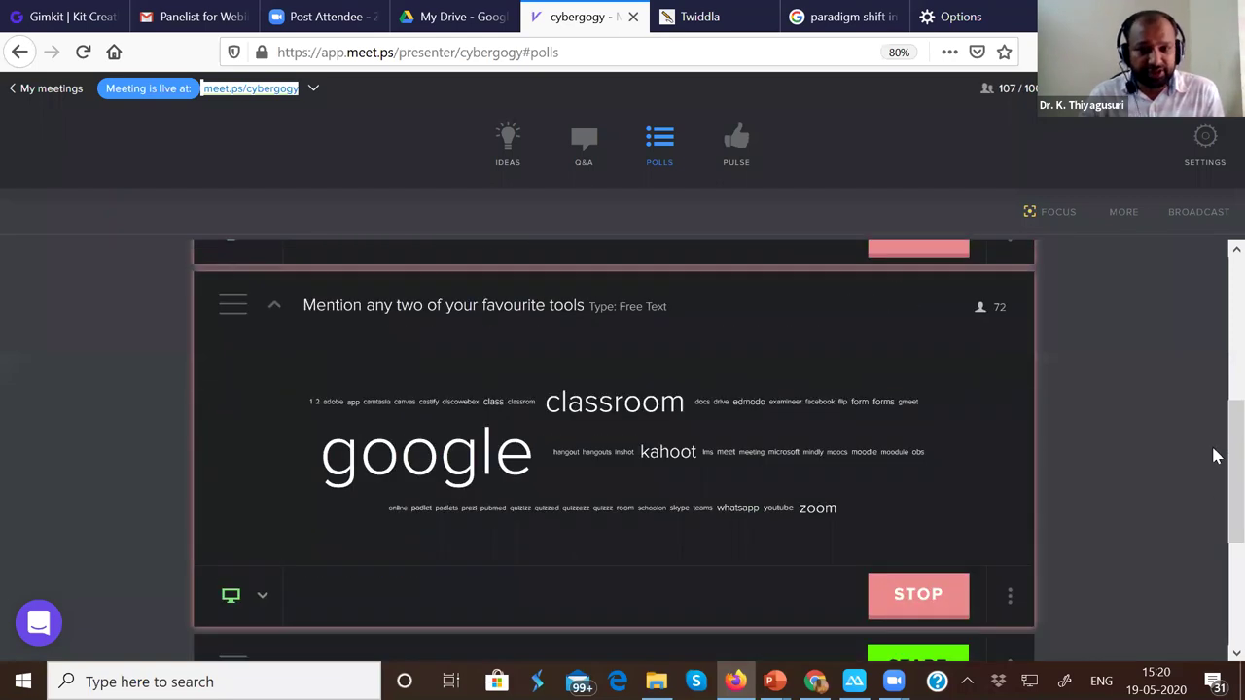
{"action": "scroll", "coordinate": [1214, 457], "scroll_direction": "down", "scroll_amount": 1}
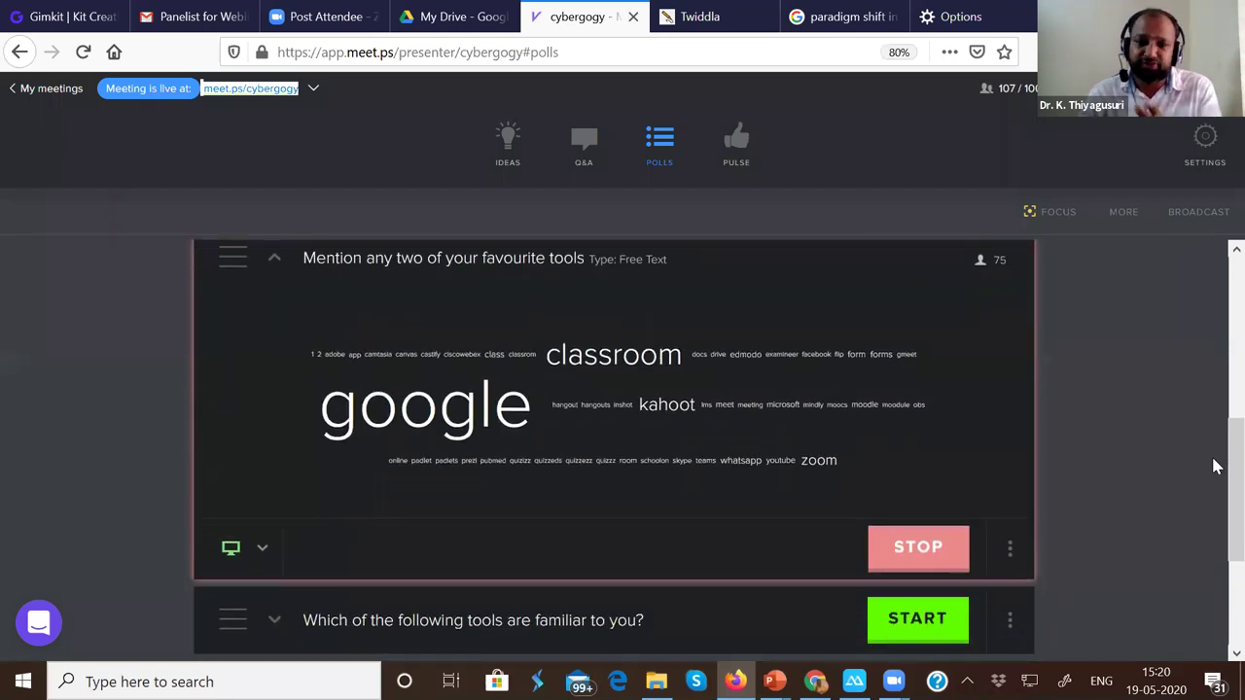
{"action": "scroll", "coordinate": [1212, 486], "scroll_direction": "down", "scroll_amount": 3}
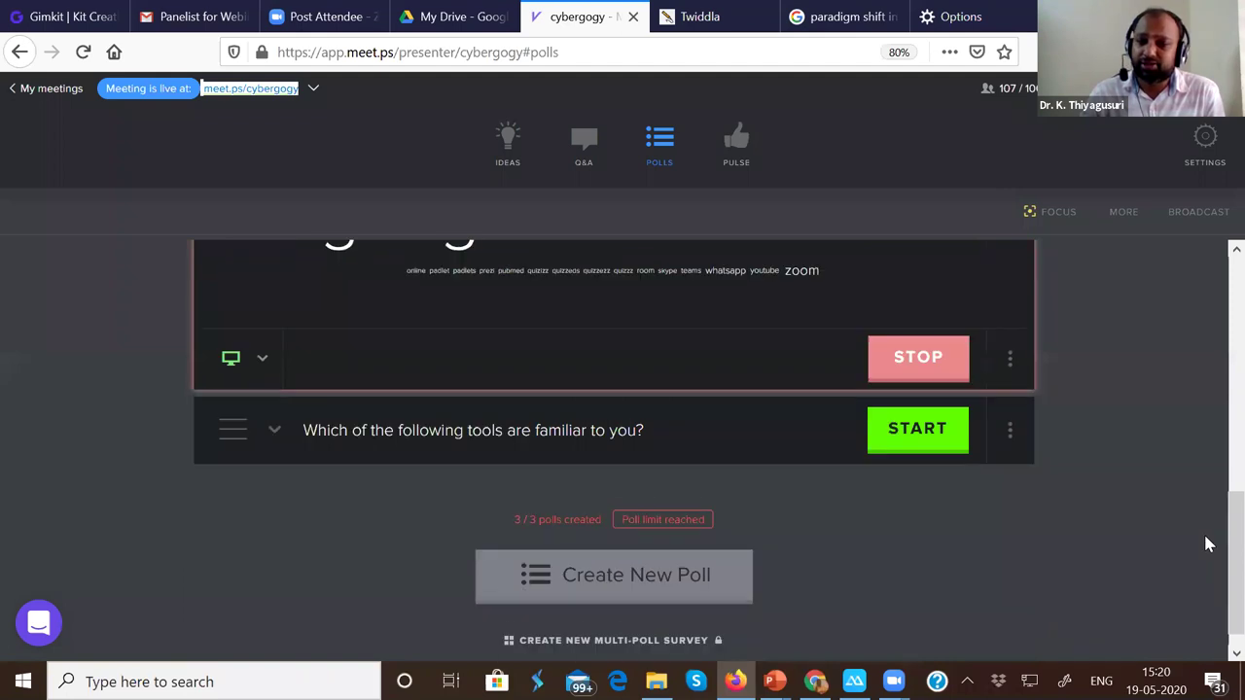
{"action": "left_click", "coordinate": [929, 420]}
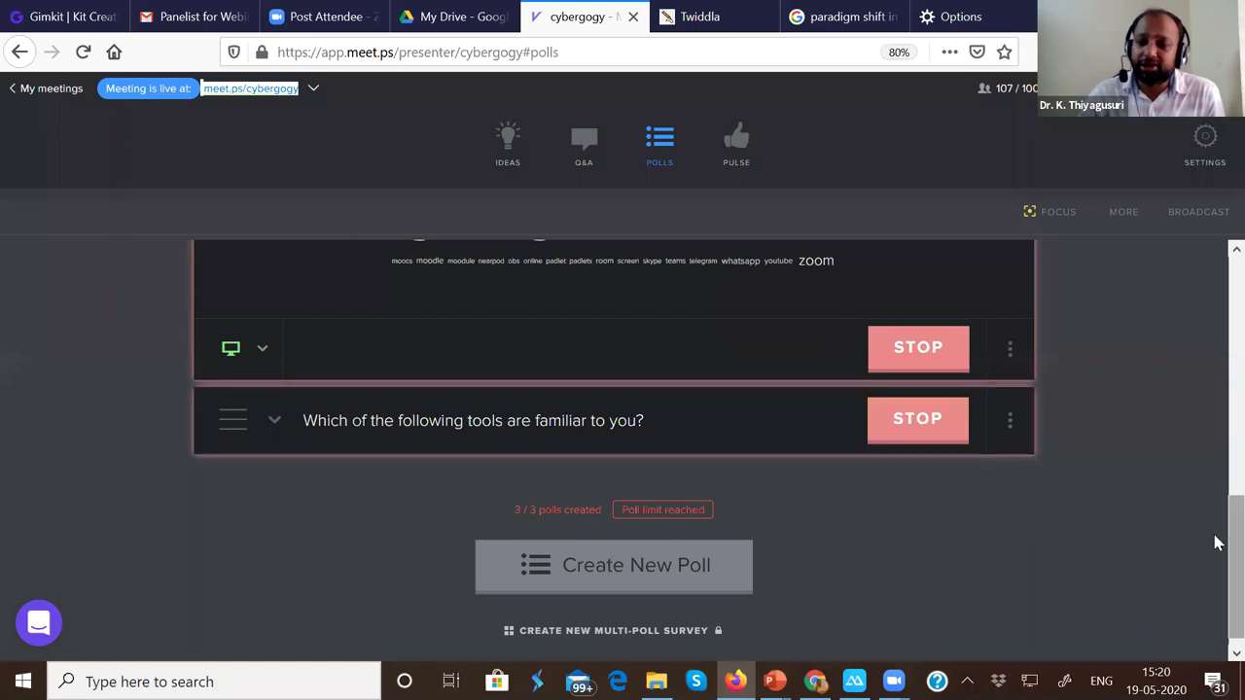
Expand the familiar-tools poll and follow its options, Meetingpulse through Twiddla, as first votes arrive.
{"action": "scroll", "coordinate": [1214, 564], "scroll_direction": "down", "scroll_amount": 1}
{"action": "left_click", "coordinate": [270, 402]}
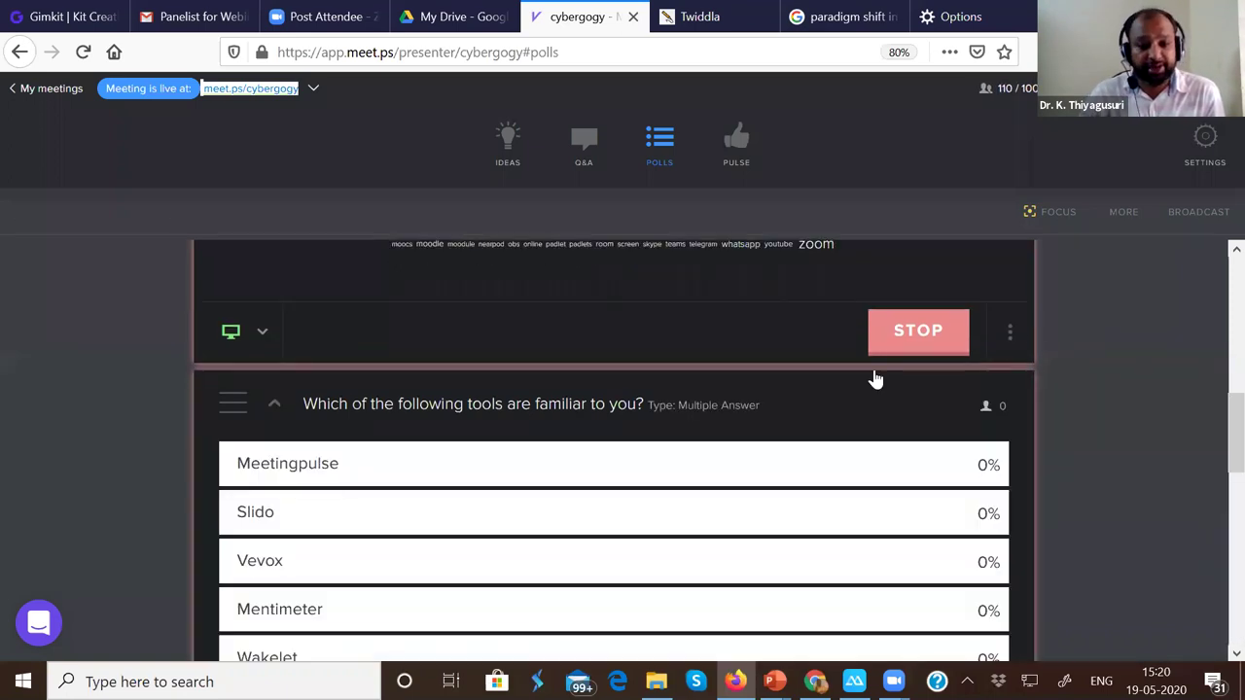
{"action": "scroll", "coordinate": [1215, 428], "scroll_direction": "down", "scroll_amount": 3}
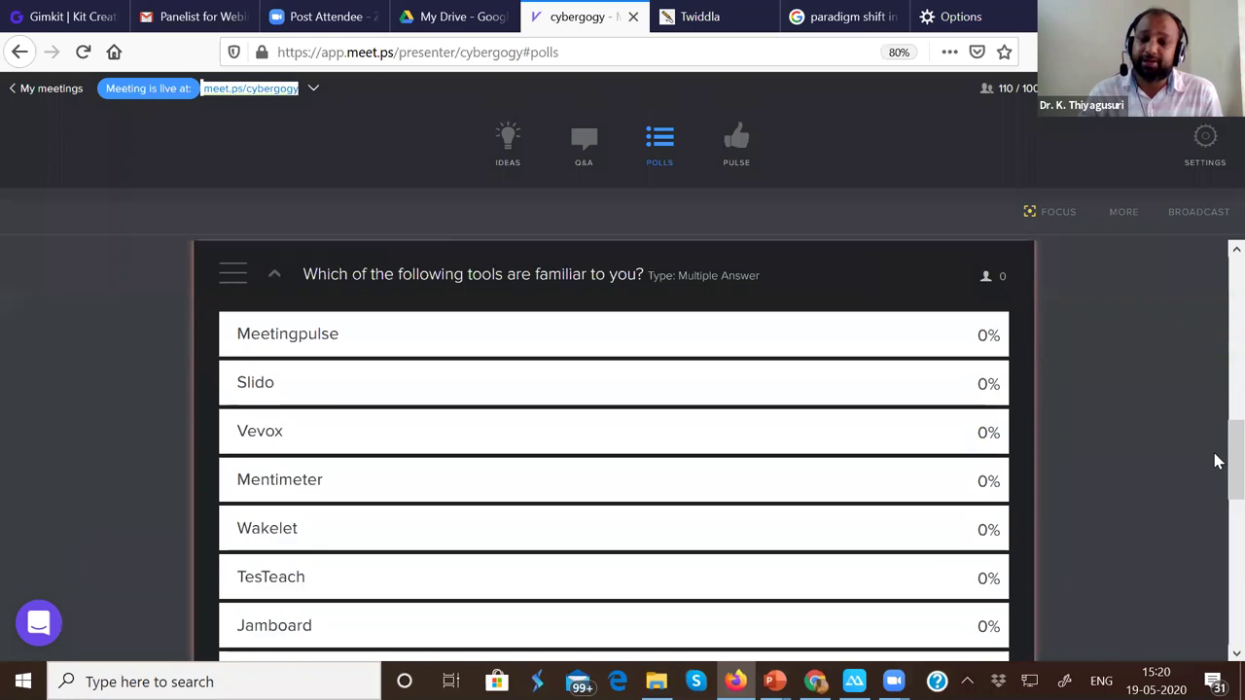
{"action": "scroll", "coordinate": [1215, 461], "scroll_direction": "down", "scroll_amount": 1}
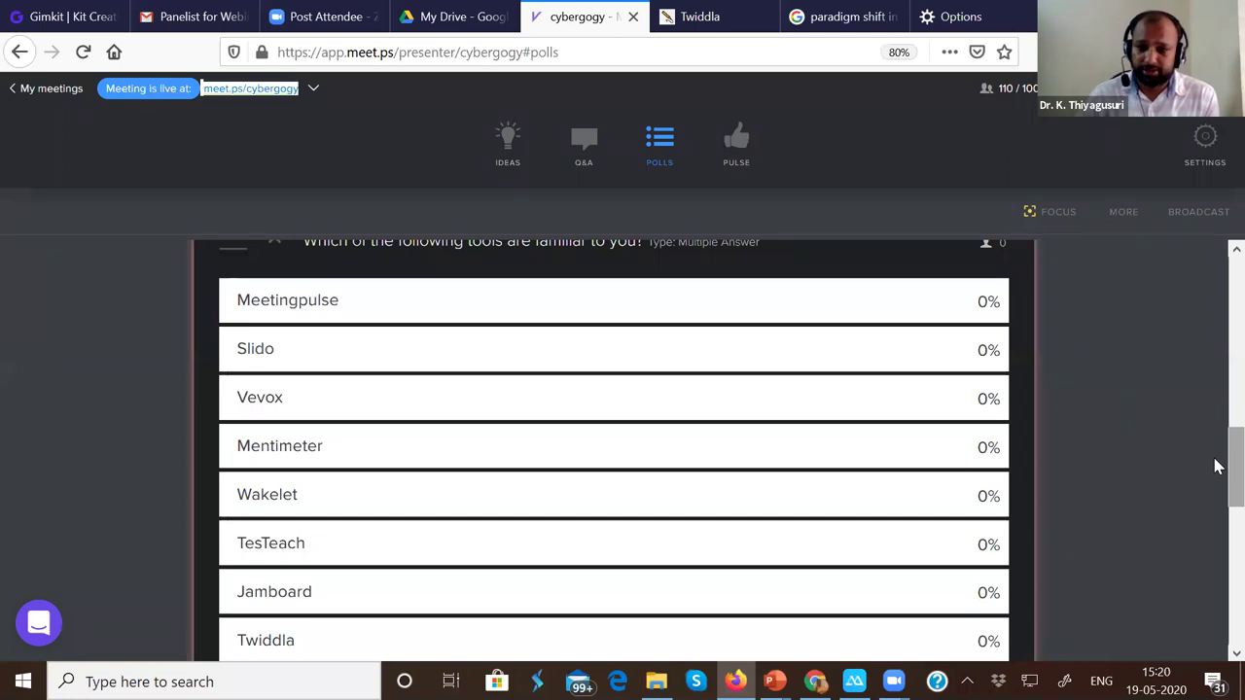
{"action": "scroll", "coordinate": [1215, 430], "scroll_direction": "up", "scroll_amount": 3}
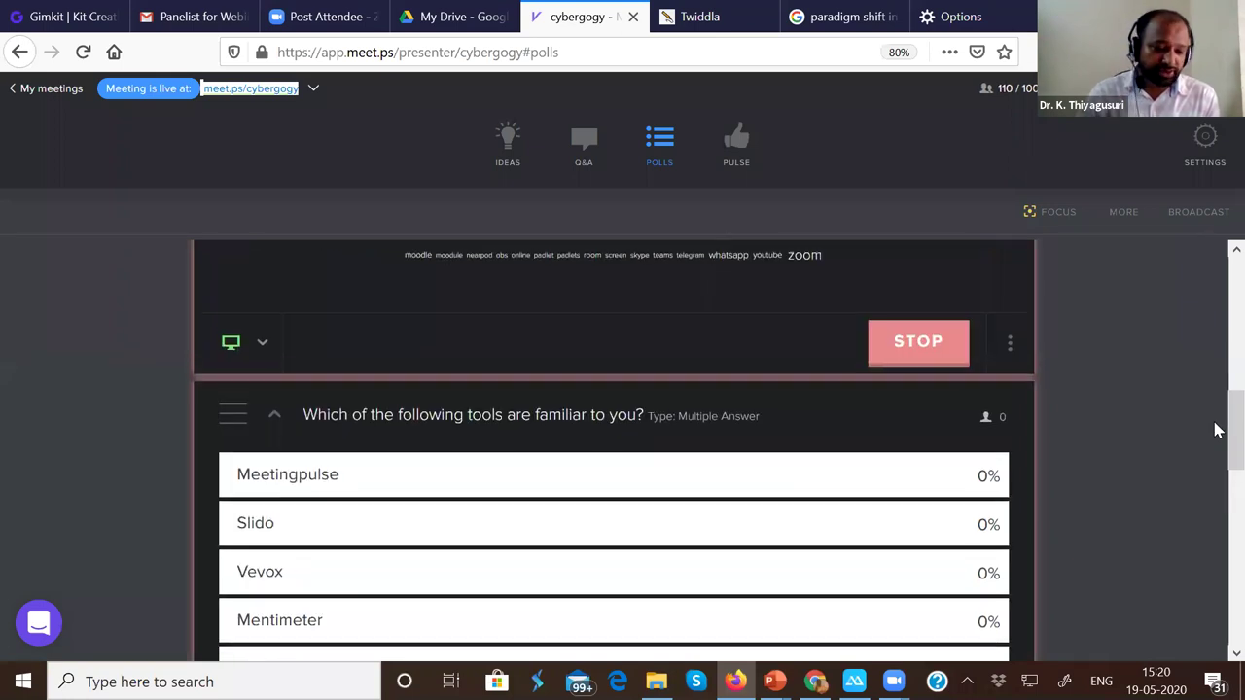
{"action": "scroll", "coordinate": [1216, 433], "scroll_direction": "down", "scroll_amount": 1}
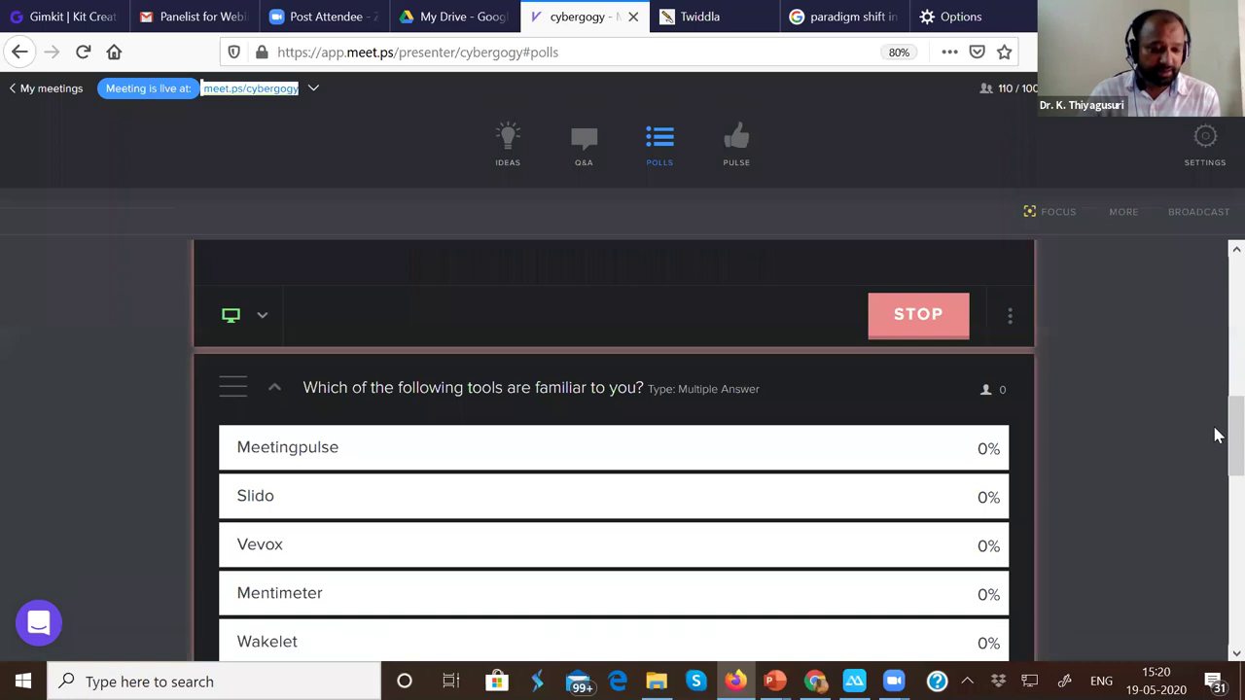
{"action": "scroll", "coordinate": [1215, 447], "scroll_direction": "down", "scroll_amount": 3}
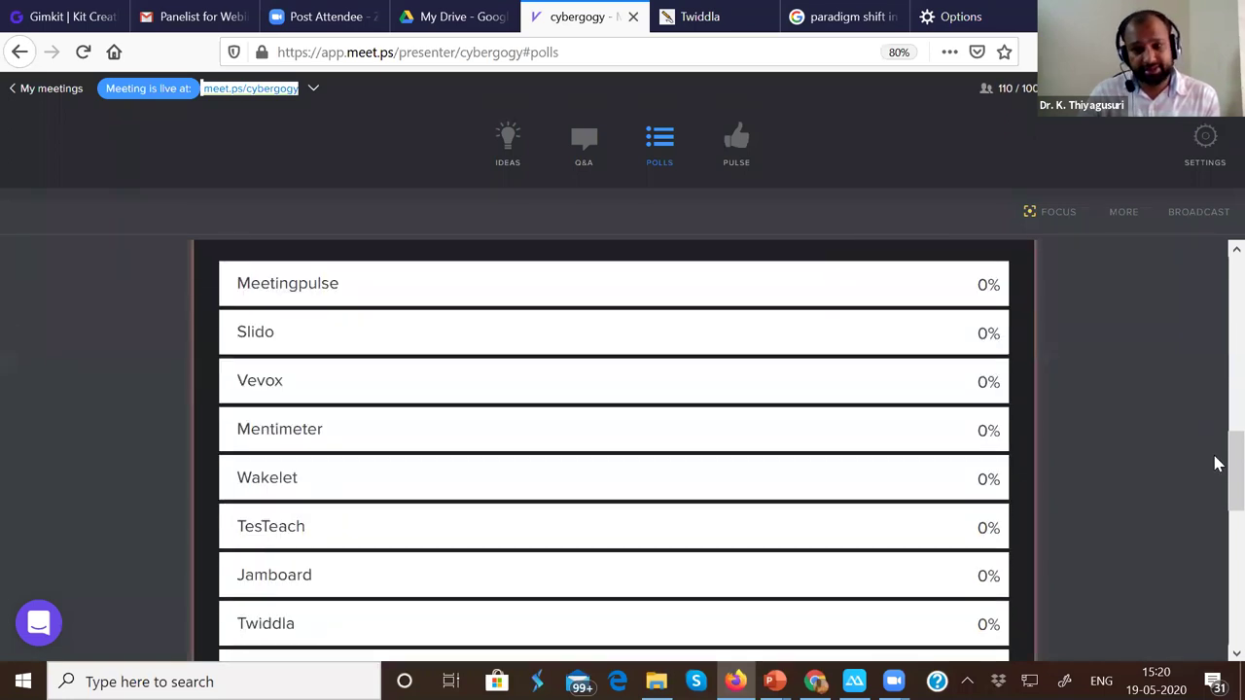
{"action": "scroll", "coordinate": [1215, 458], "scroll_direction": "up", "scroll_amount": 2}
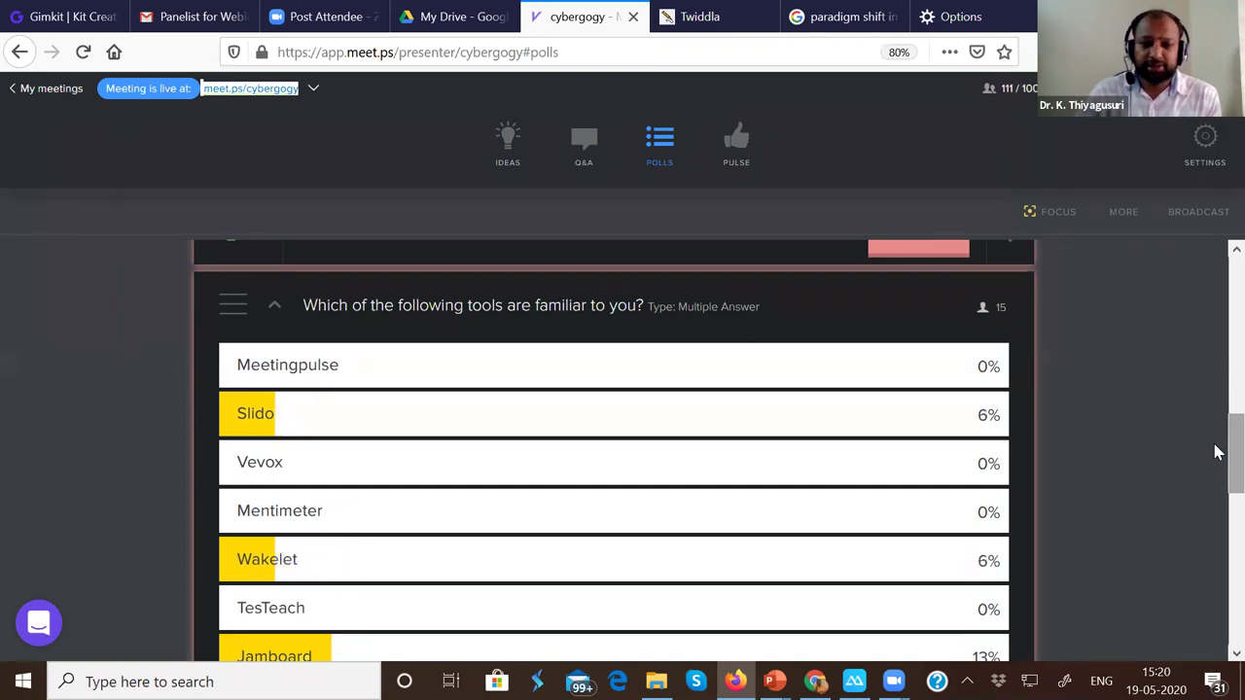
Review the familiar-tools percentages: Kahoot near 80%, Socrative about 30%, Flipgrid 16%.
{"action": "scroll", "coordinate": [1216, 467], "scroll_direction": "down", "scroll_amount": 3}
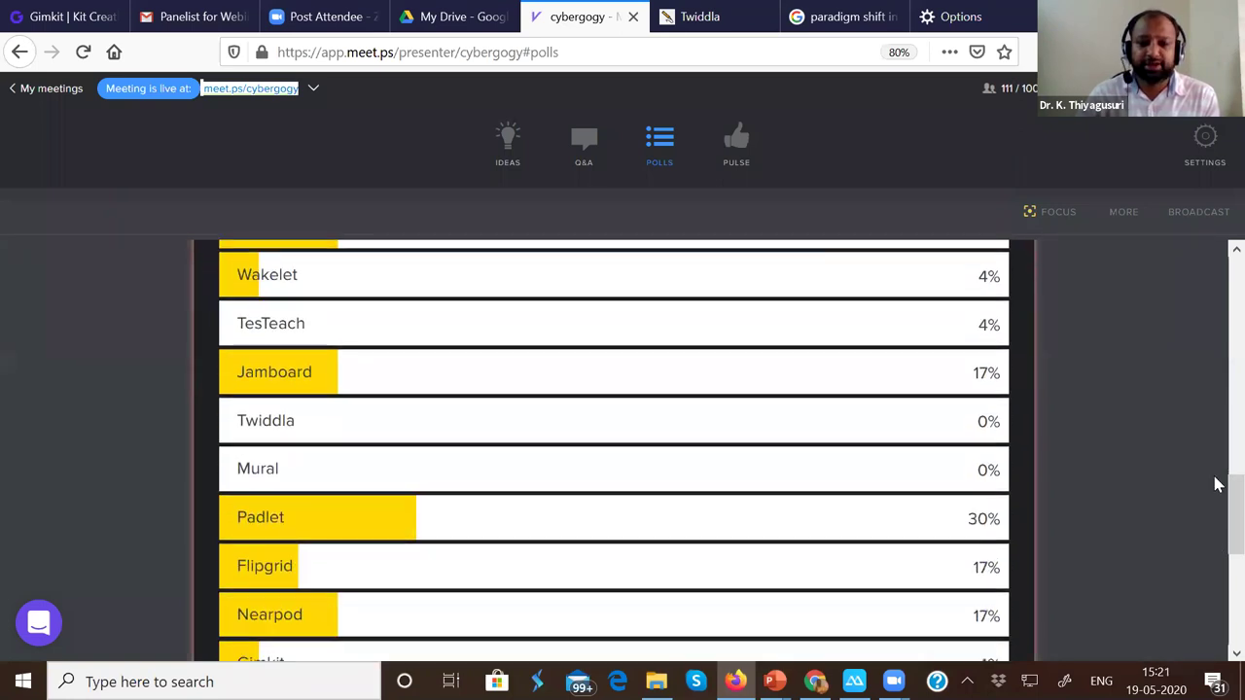
{"action": "scroll", "coordinate": [1216, 525], "scroll_direction": "down", "scroll_amount": 3}
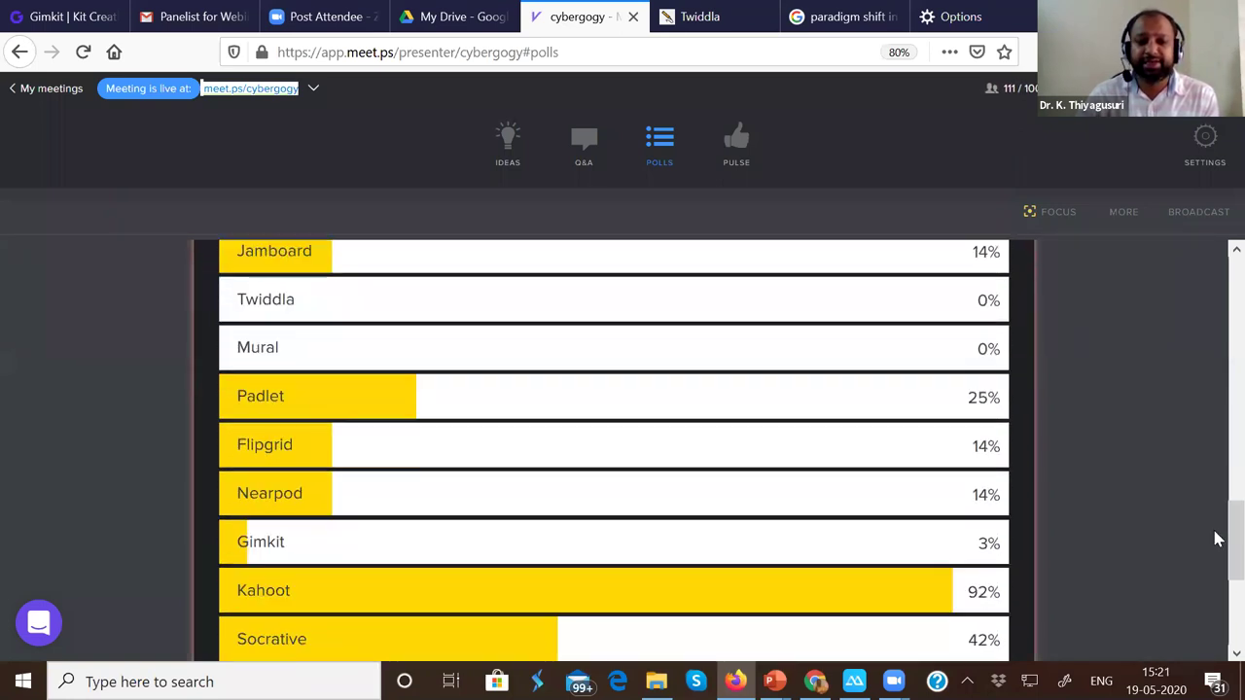
{"action": "scroll", "coordinate": [1216, 556], "scroll_direction": "up", "scroll_amount": 3}
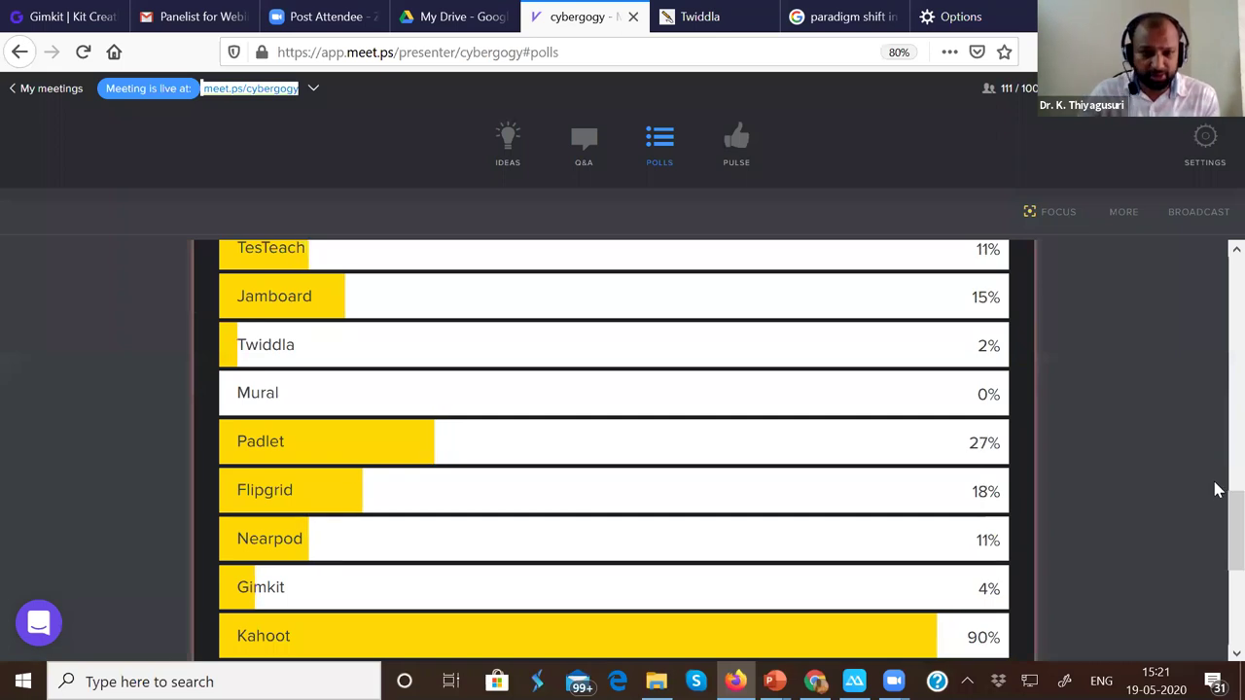
{"action": "scroll", "coordinate": [1216, 506], "scroll_direction": "up", "scroll_amount": 5}
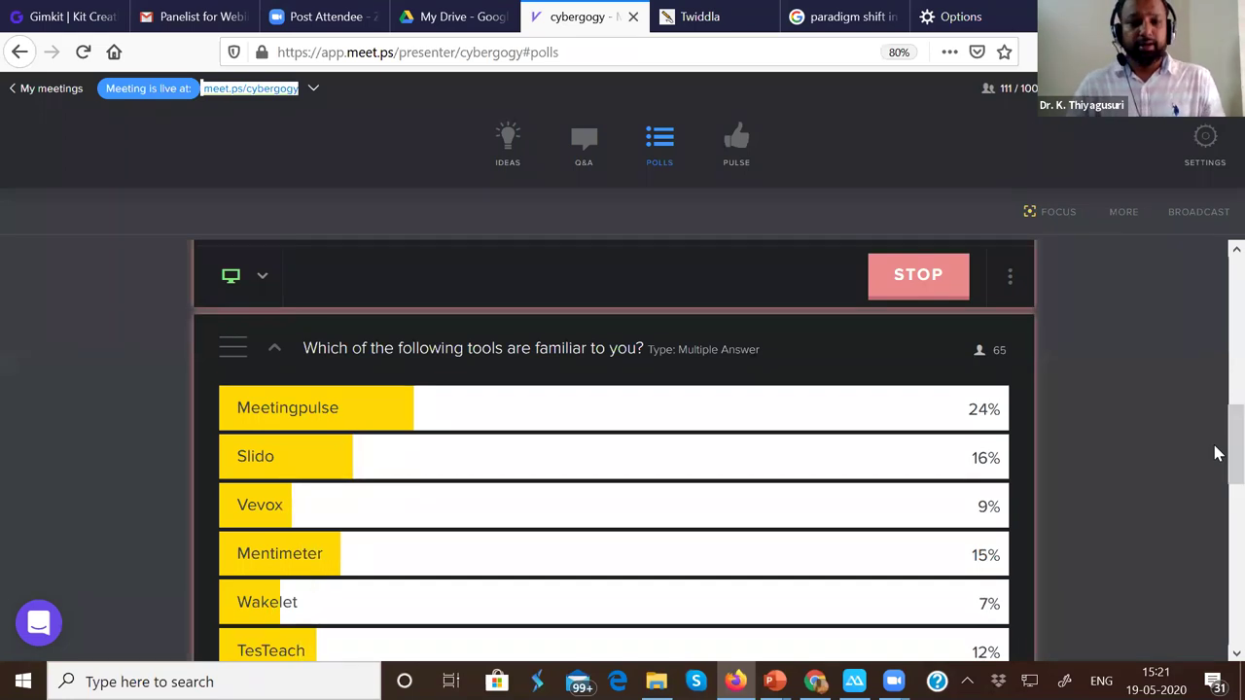
{"action": "scroll", "coordinate": [1216, 453], "scroll_direction": "down", "scroll_amount": 1}
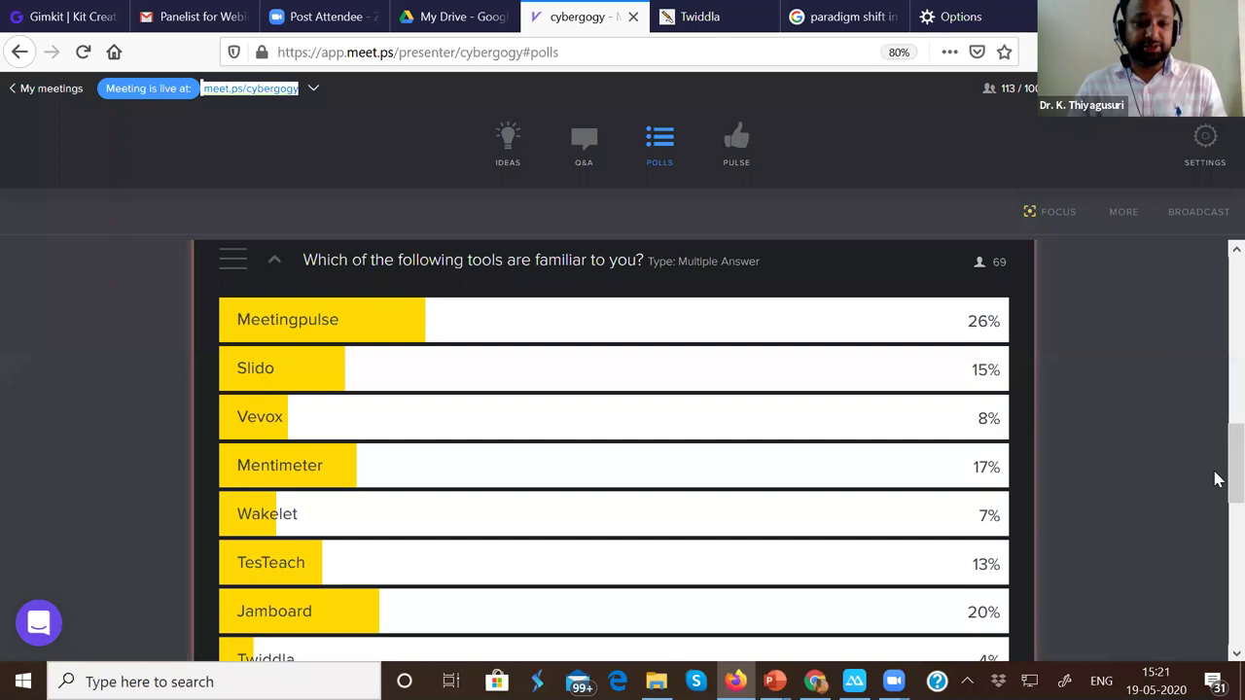
{"action": "scroll", "coordinate": [1216, 479], "scroll_direction": "down", "scroll_amount": 1}
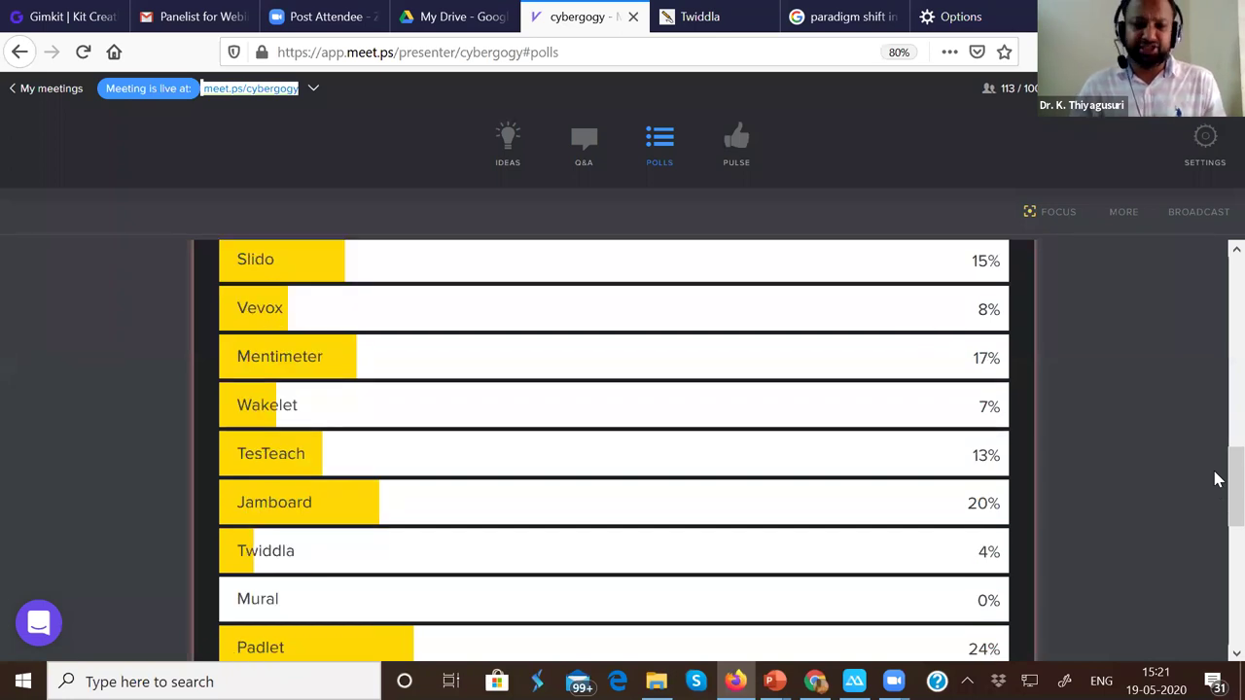
{"action": "scroll", "coordinate": [1216, 491], "scroll_direction": "down", "scroll_amount": 2}
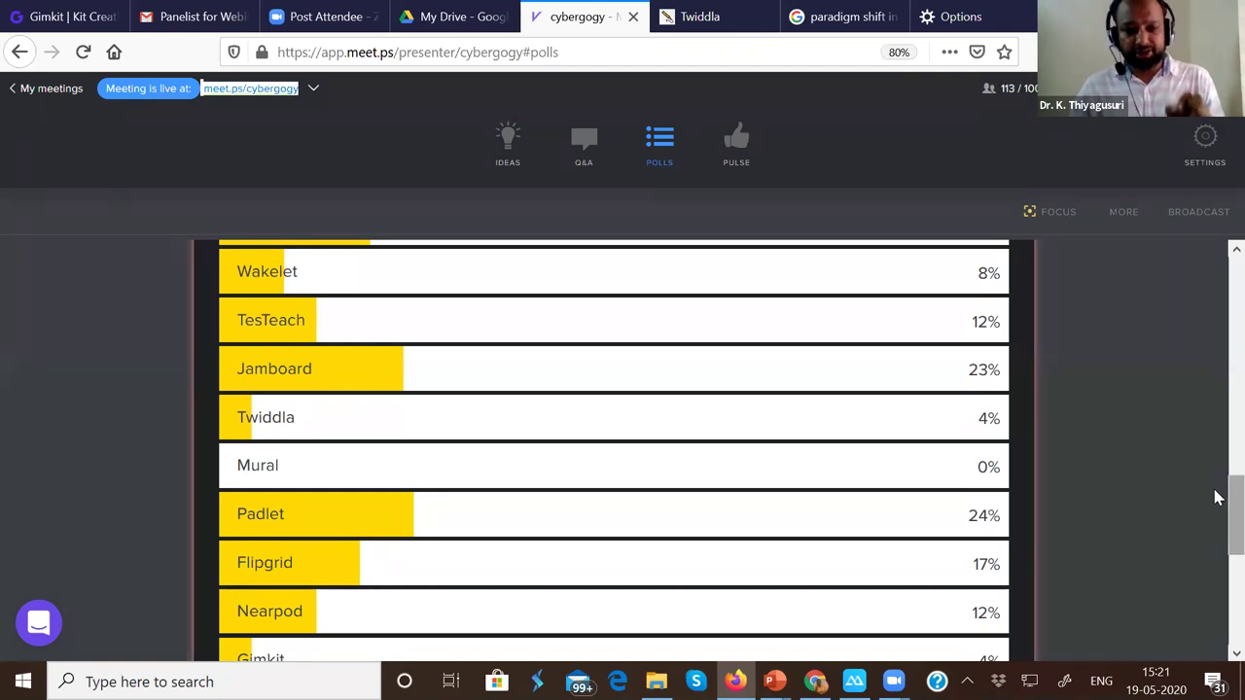
{"action": "scroll", "coordinate": [1216, 506], "scroll_direction": "down", "scroll_amount": 1}
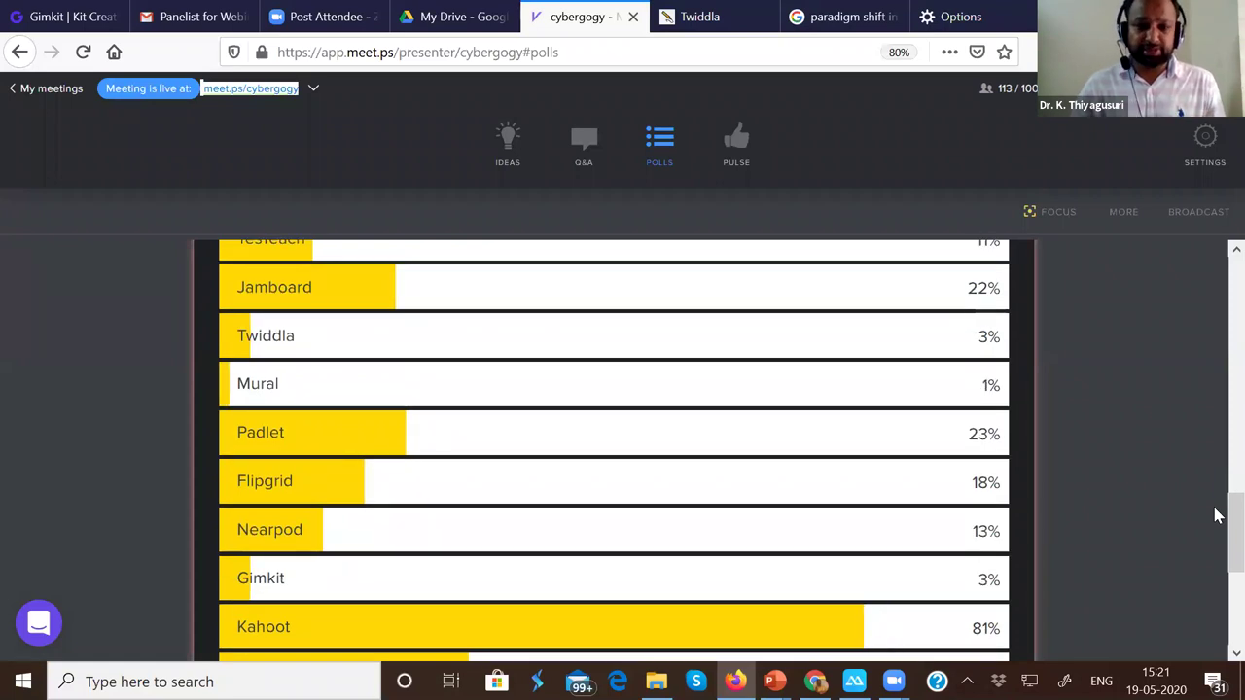
{"action": "scroll", "coordinate": [1216, 516], "scroll_direction": "down", "scroll_amount": 1}
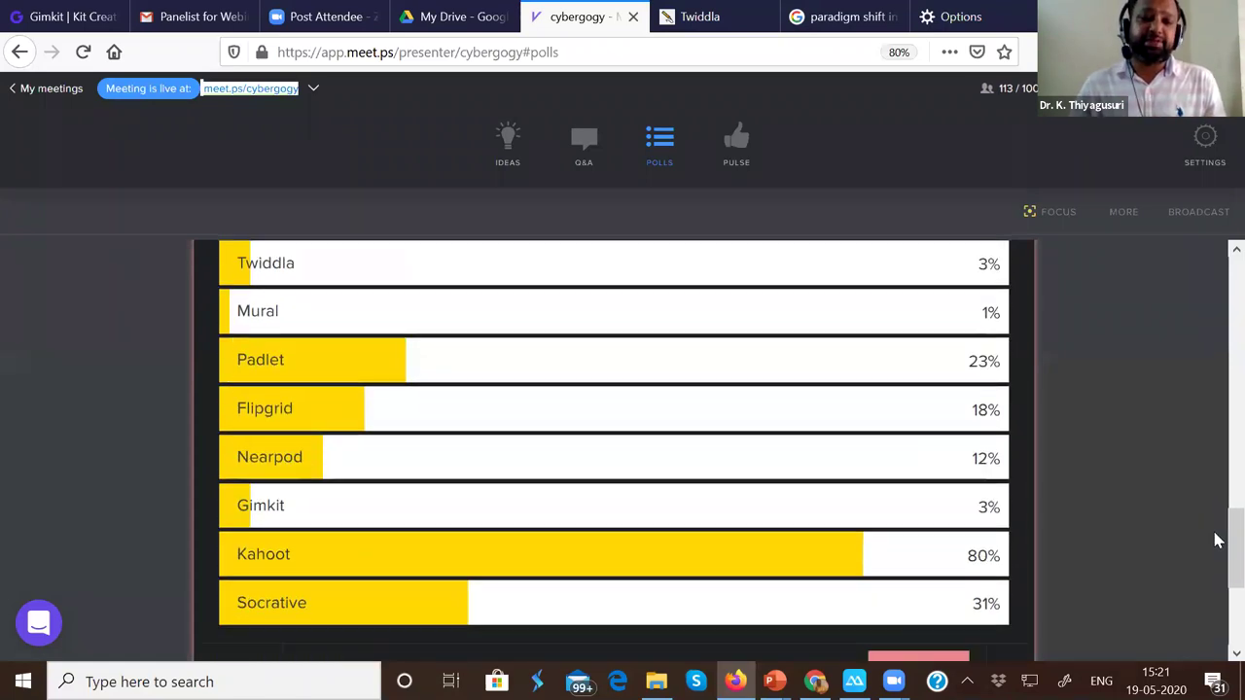
{"action": "scroll", "coordinate": [1216, 541], "scroll_direction": "down", "scroll_amount": 2}
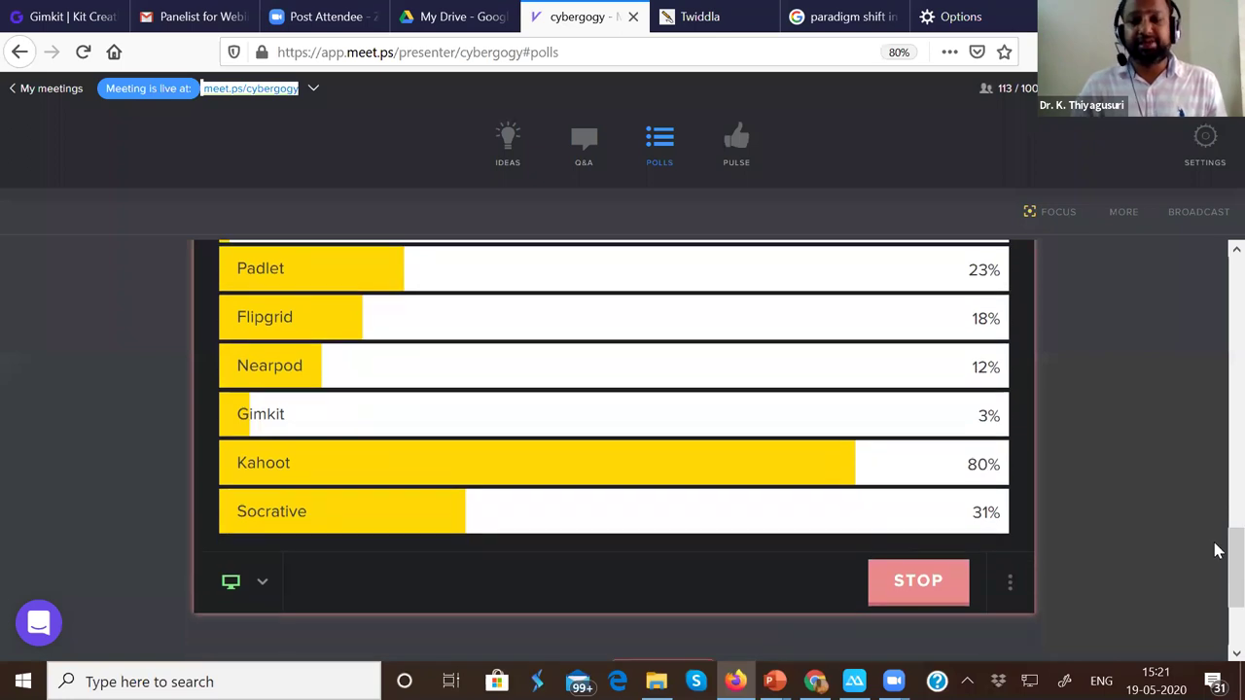
{"action": "scroll", "coordinate": [1216, 552], "scroll_direction": "down", "scroll_amount": 1}
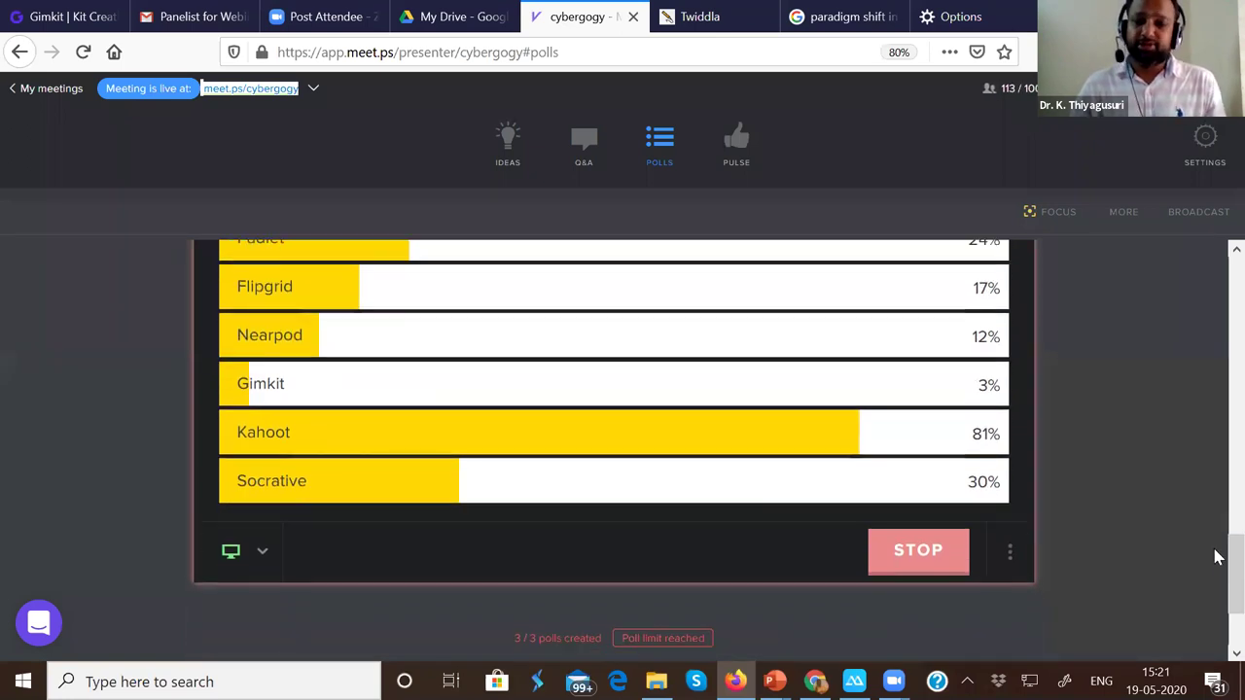
{"action": "scroll", "coordinate": [1216, 556], "scroll_direction": "down", "scroll_amount": 1}
Scroll down to Create New Poll and back up to the google/classroom word cloud.
{"action": "scroll", "coordinate": [1217, 557], "scroll_direction": "down", "scroll_amount": 1}
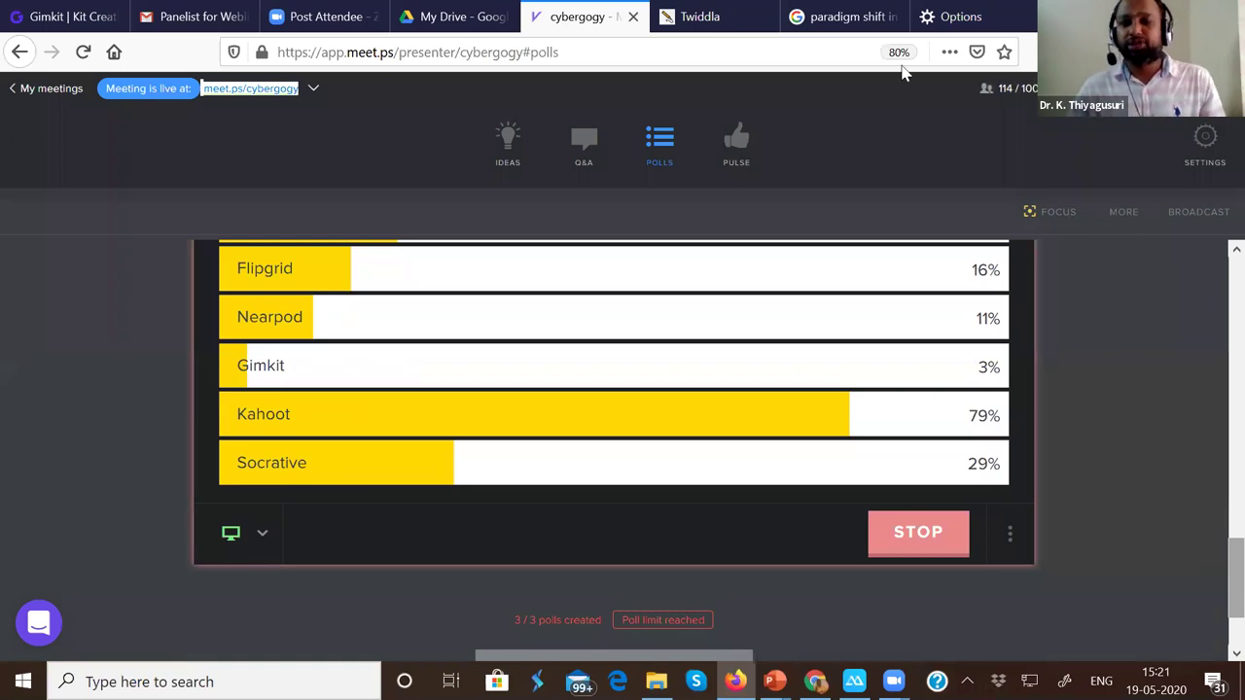
{"action": "scroll", "coordinate": [1216, 598], "scroll_direction": "down", "scroll_amount": 3}
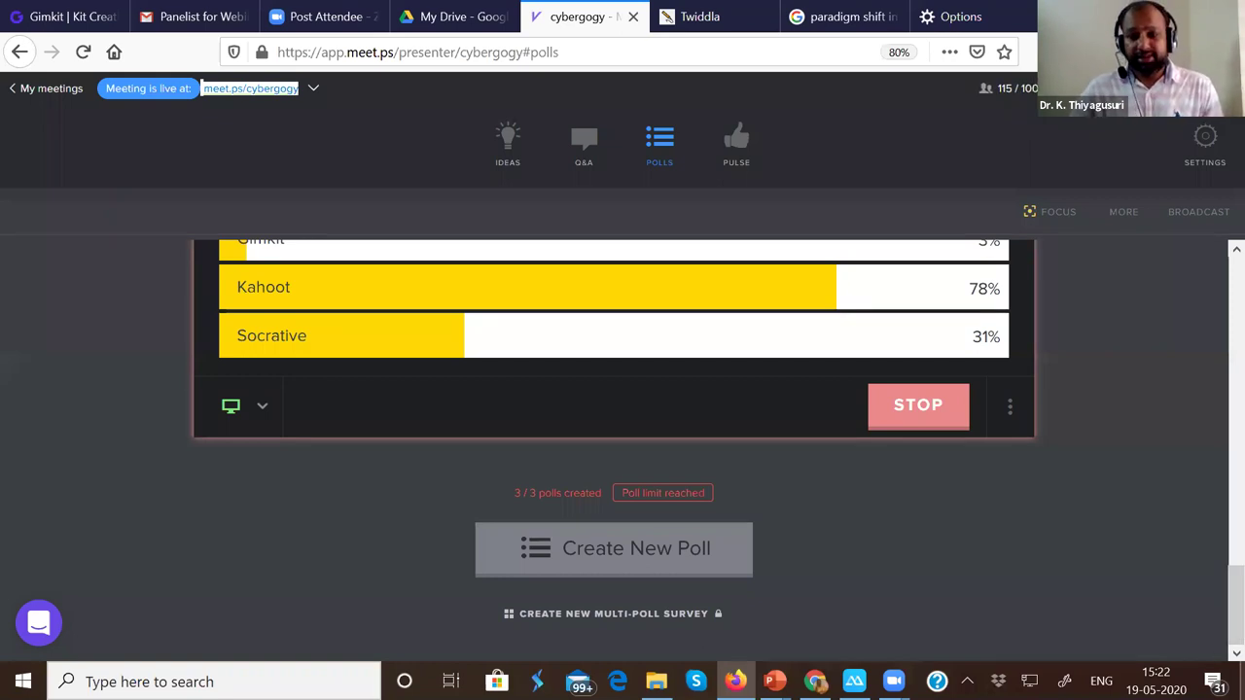
{"action": "scroll", "coordinate": [1216, 608], "scroll_direction": "up", "scroll_amount": 8}
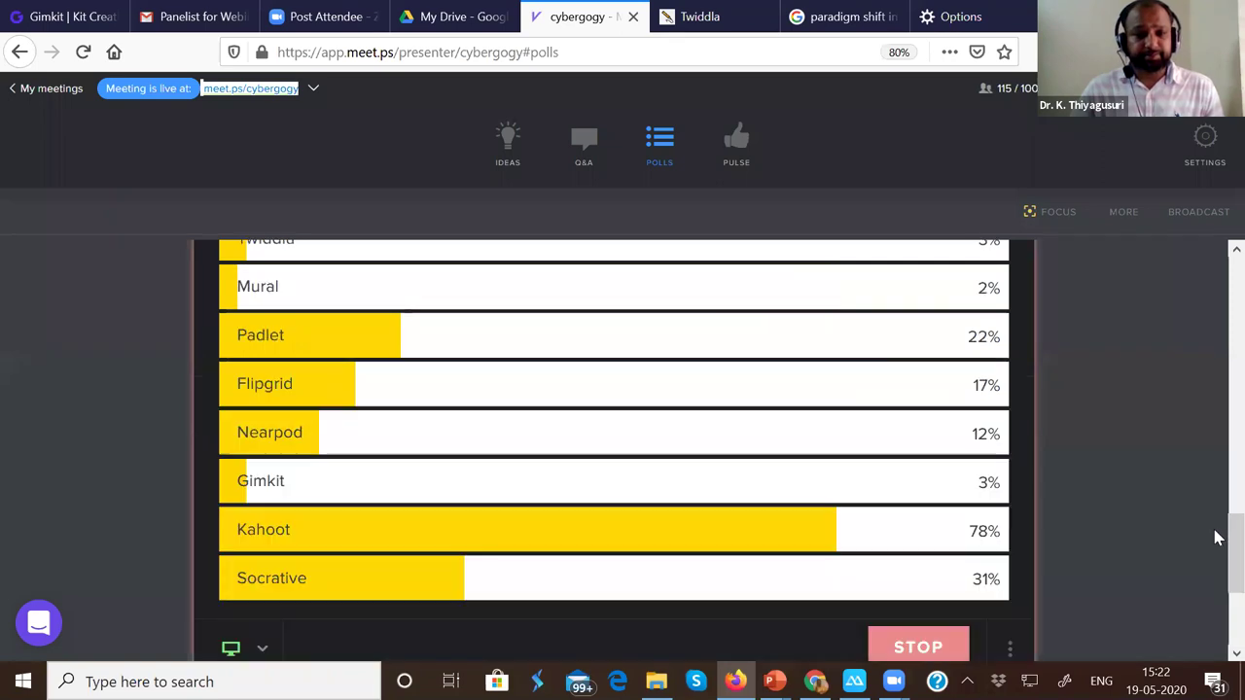
{"action": "scroll", "coordinate": [1216, 389], "scroll_direction": "up", "scroll_amount": 5}
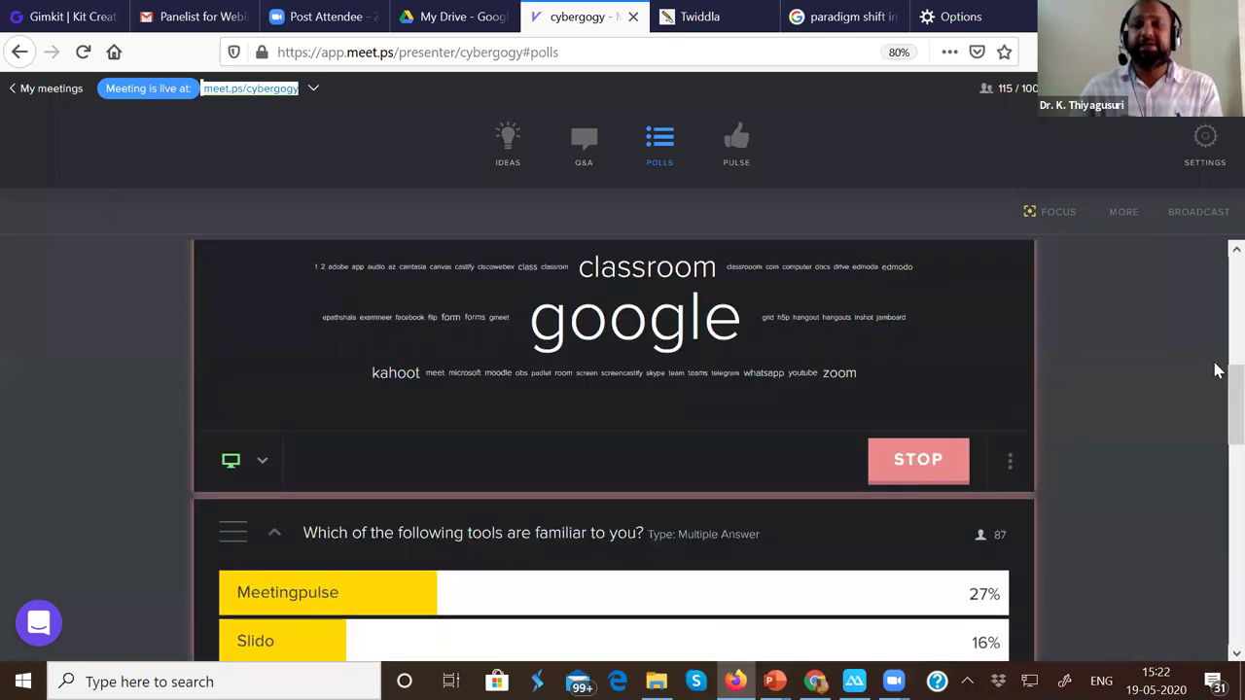
Scroll up to the rating poll's bar chart, now averaging 3.54 with ratings 3 and 4 leading.
{"action": "scroll", "coordinate": [1216, 362], "scroll_direction": "up", "scroll_amount": 2}
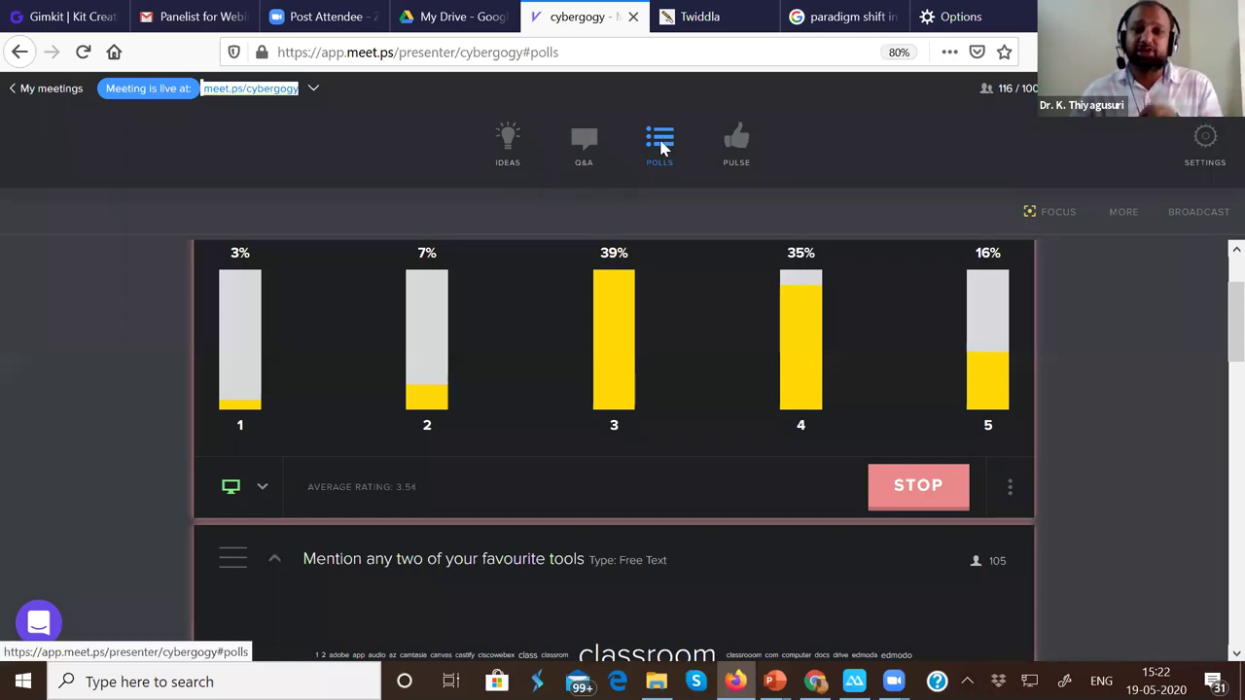
Switch to the Ideas area and begin a new brainstorm in Brainstorm Settings.
{"action": "left_click", "coordinate": [507, 151]}
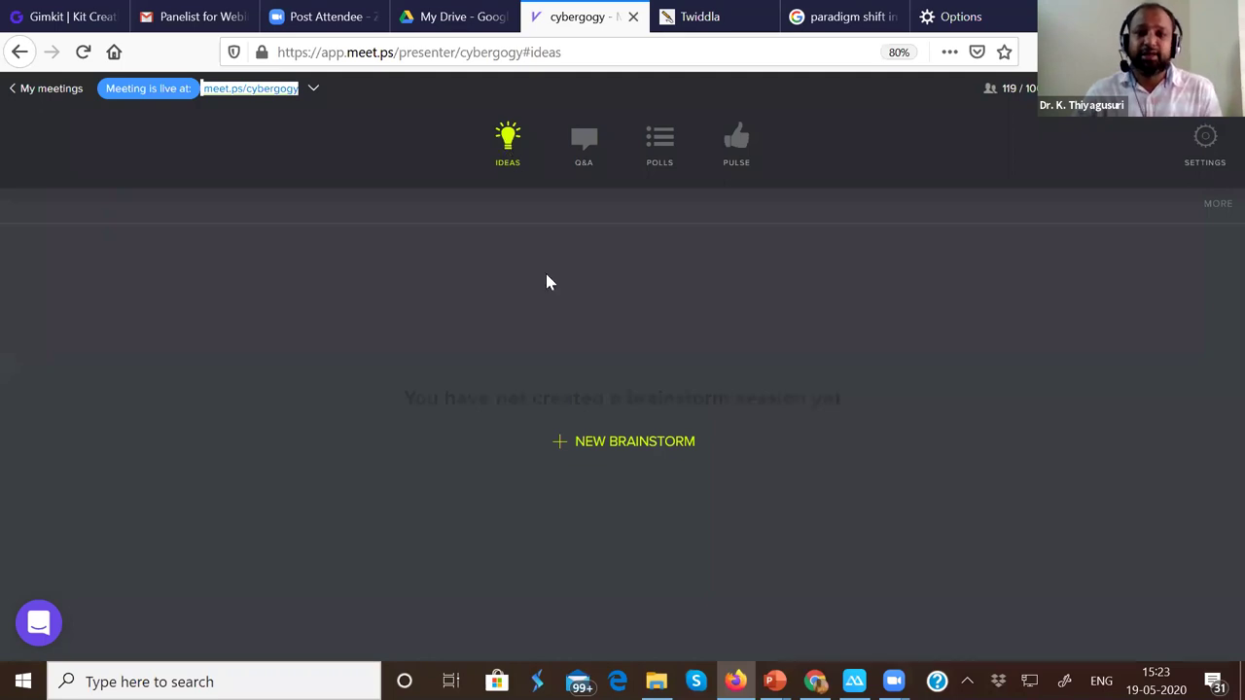
{"action": "left_click", "coordinate": [603, 444]}
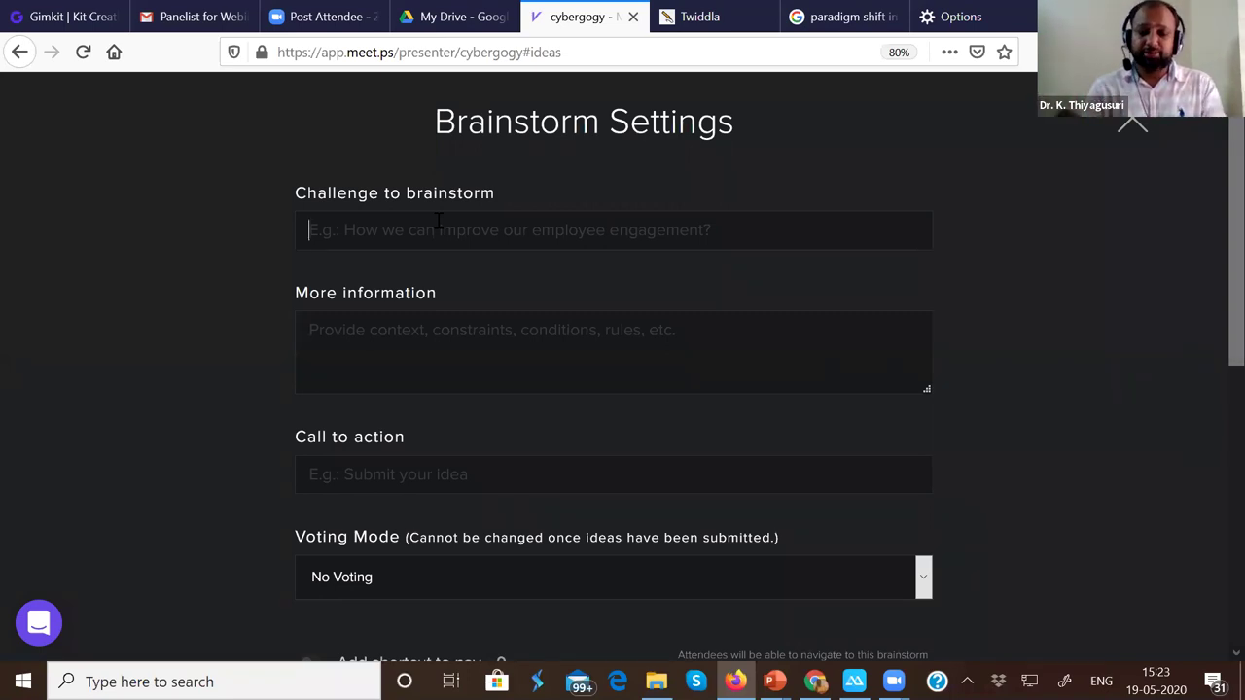
Enter the brainstorm challenge 'How to make the classroom more lively?' and keep No Voting.
{"action": "type", "text": "How "}
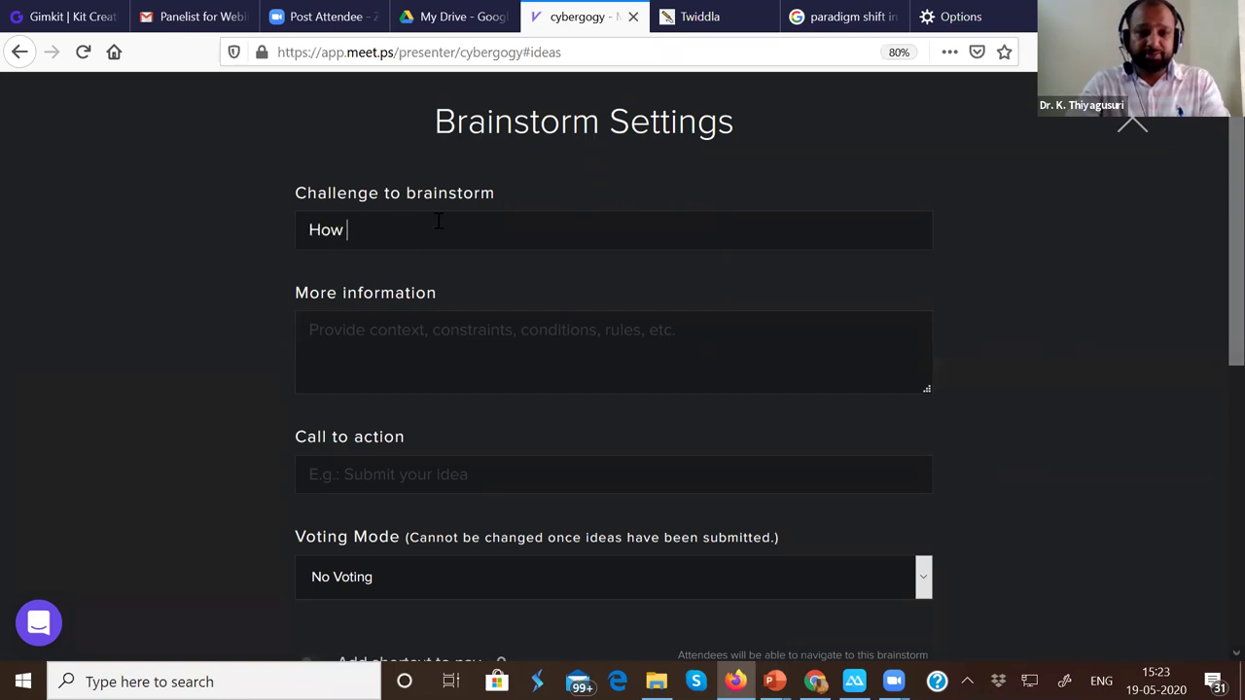
{"action": "type", "text": "to make"}
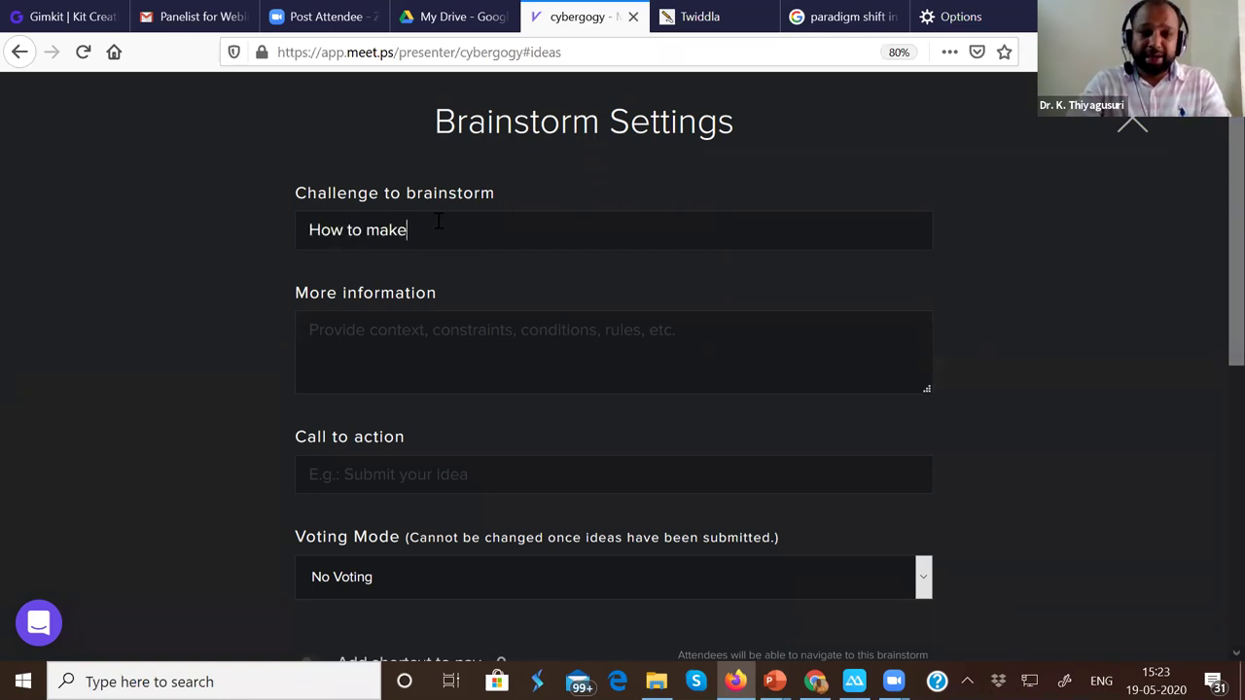
{"action": "type", "text": " the c"}
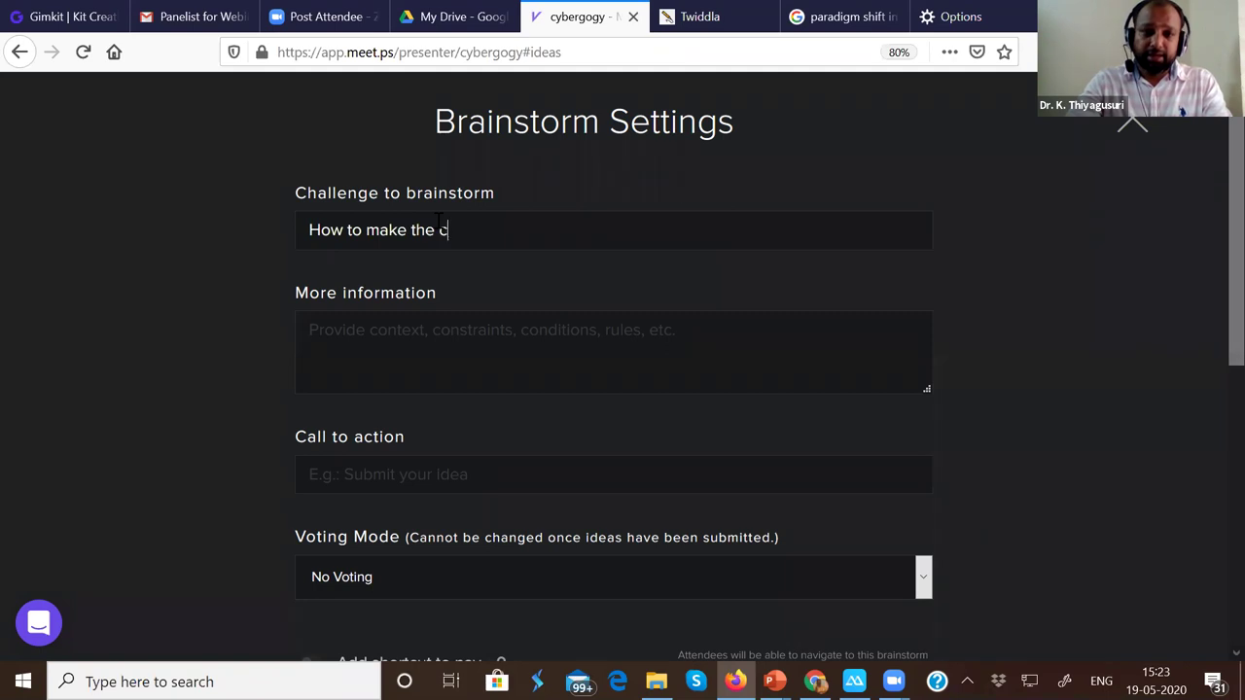
{"action": "type", "text": "lassroom m"}
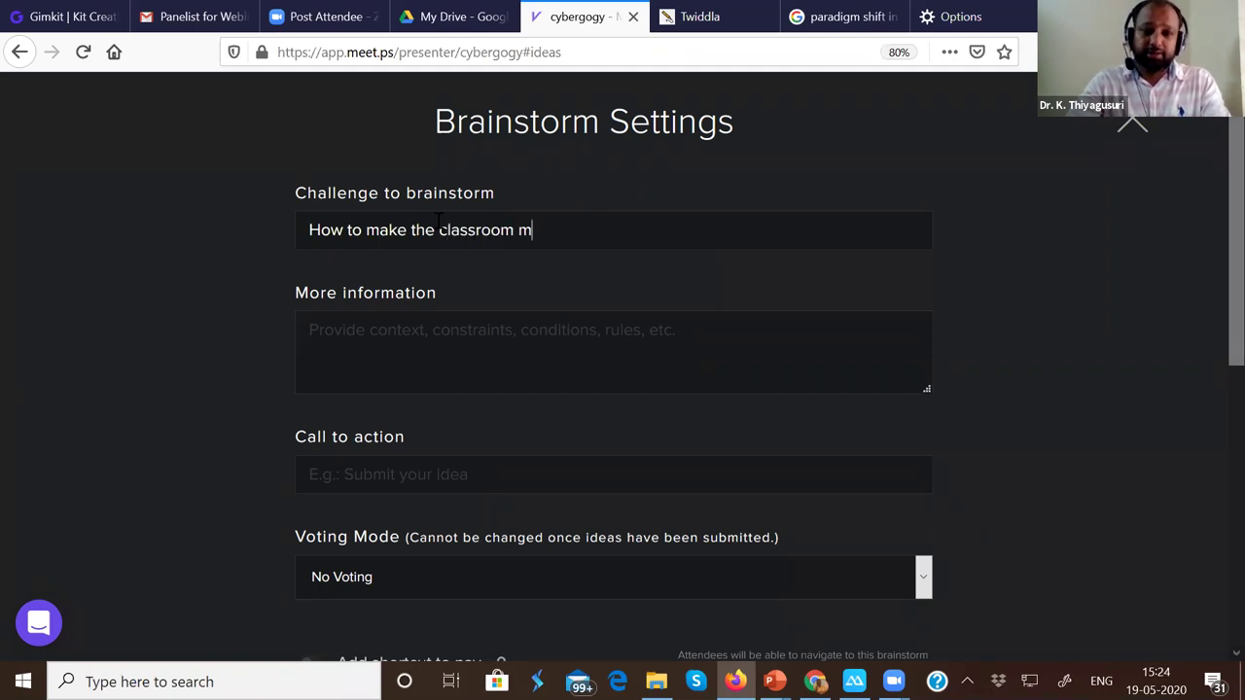
{"action": "type", "text": "ore lively?"}
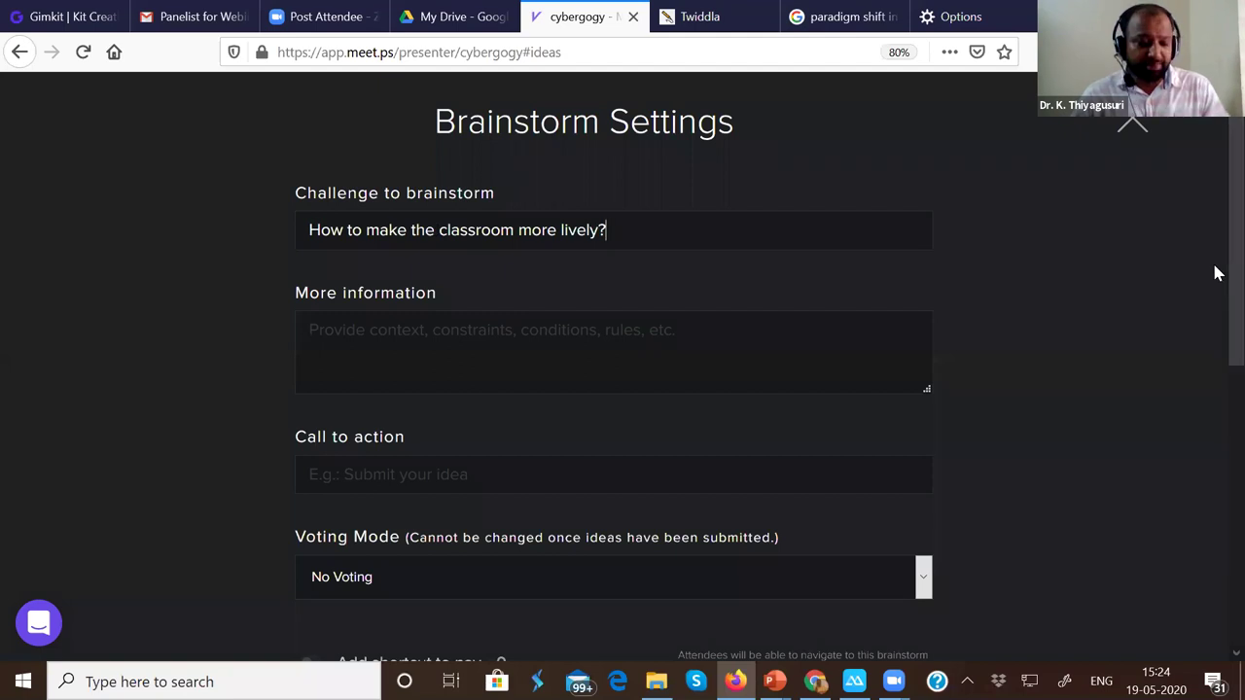
{"action": "scroll", "coordinate": [1214, 272], "scroll_direction": "down", "scroll_amount": 1}
{"action": "scroll", "coordinate": [1215, 288], "scroll_direction": "down", "scroll_amount": 1}
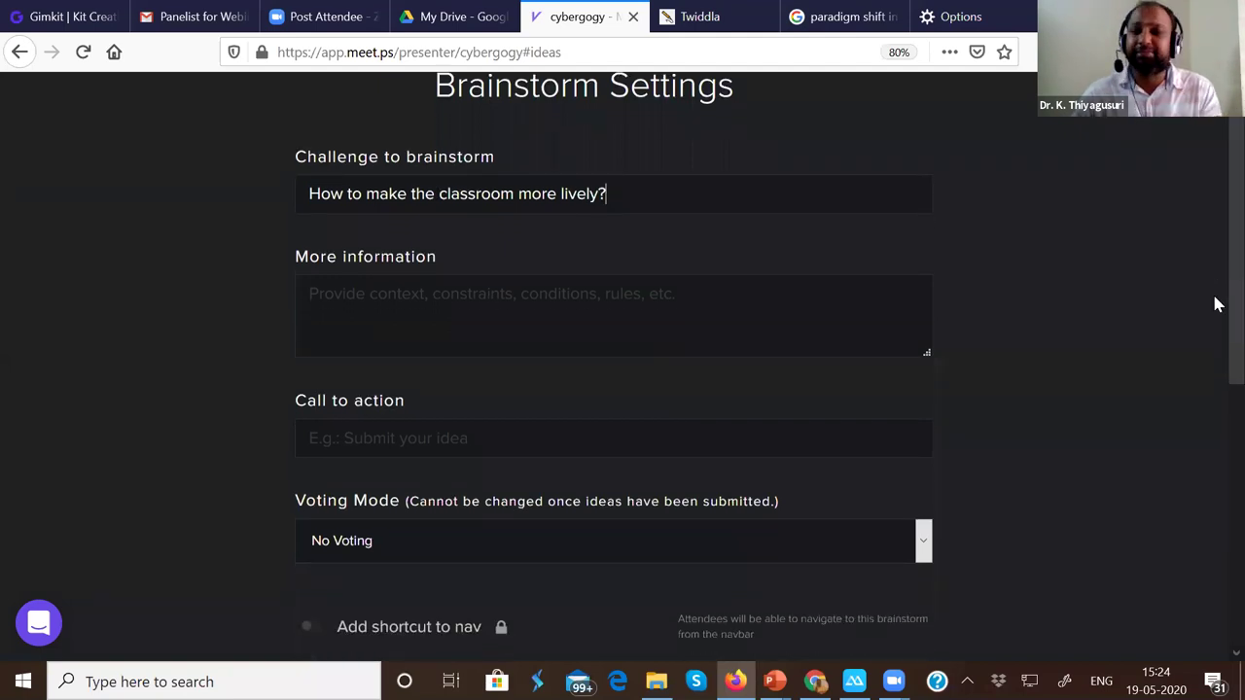
{"action": "scroll", "coordinate": [1214, 303], "scroll_direction": "down", "scroll_amount": 5}
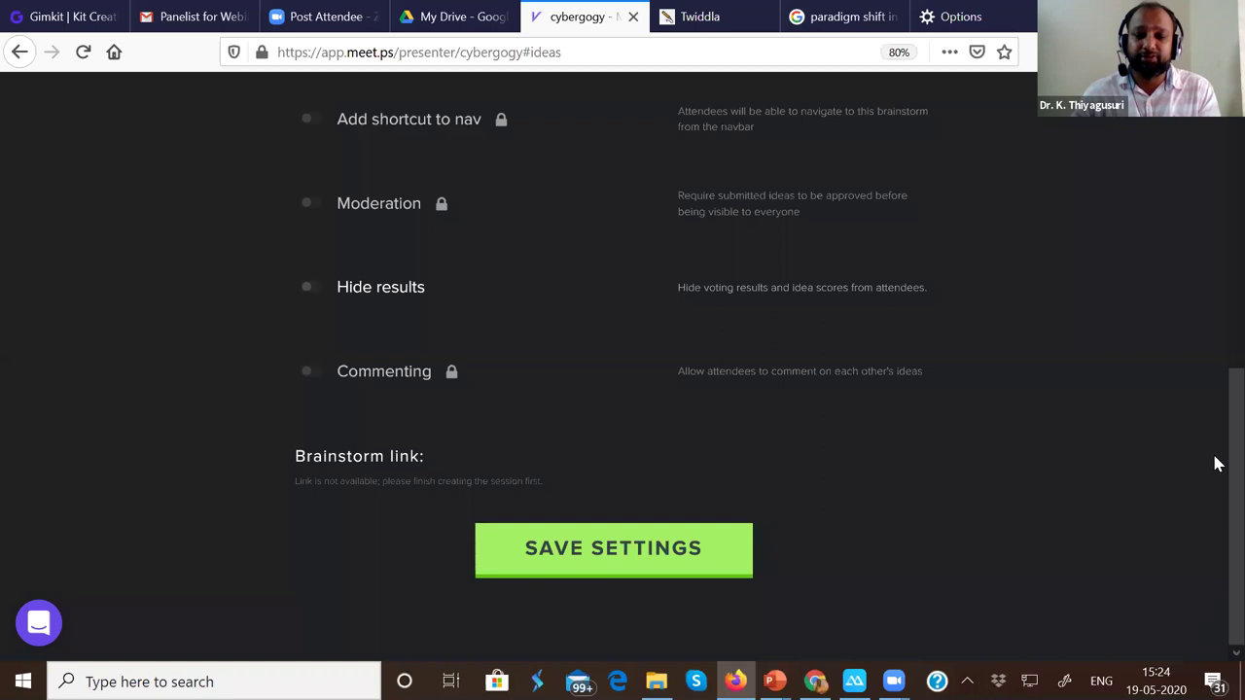
{"action": "scroll", "coordinate": [1214, 477], "scroll_direction": "up", "scroll_amount": 1}
Save and launch the brainstorm, then select the meet.ps/cybergogy join link to share it.
{"action": "left_click", "coordinate": [656, 644]}
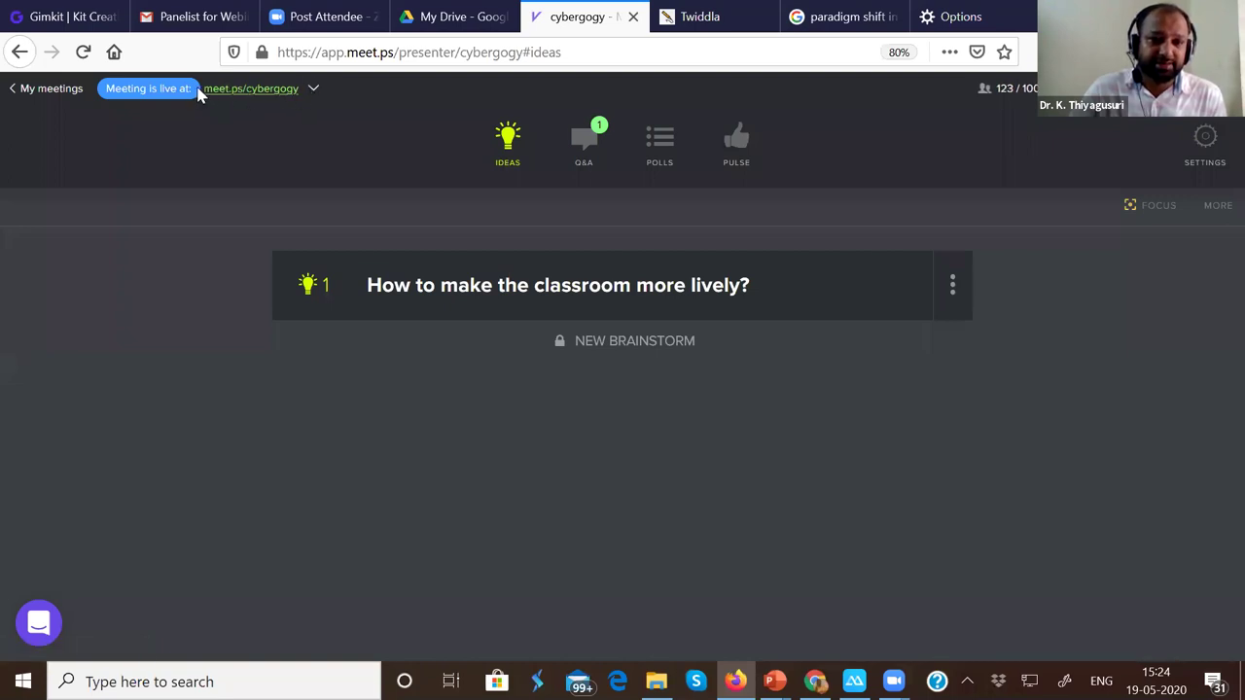
{"action": "left_click", "coordinate": [296, 94]}
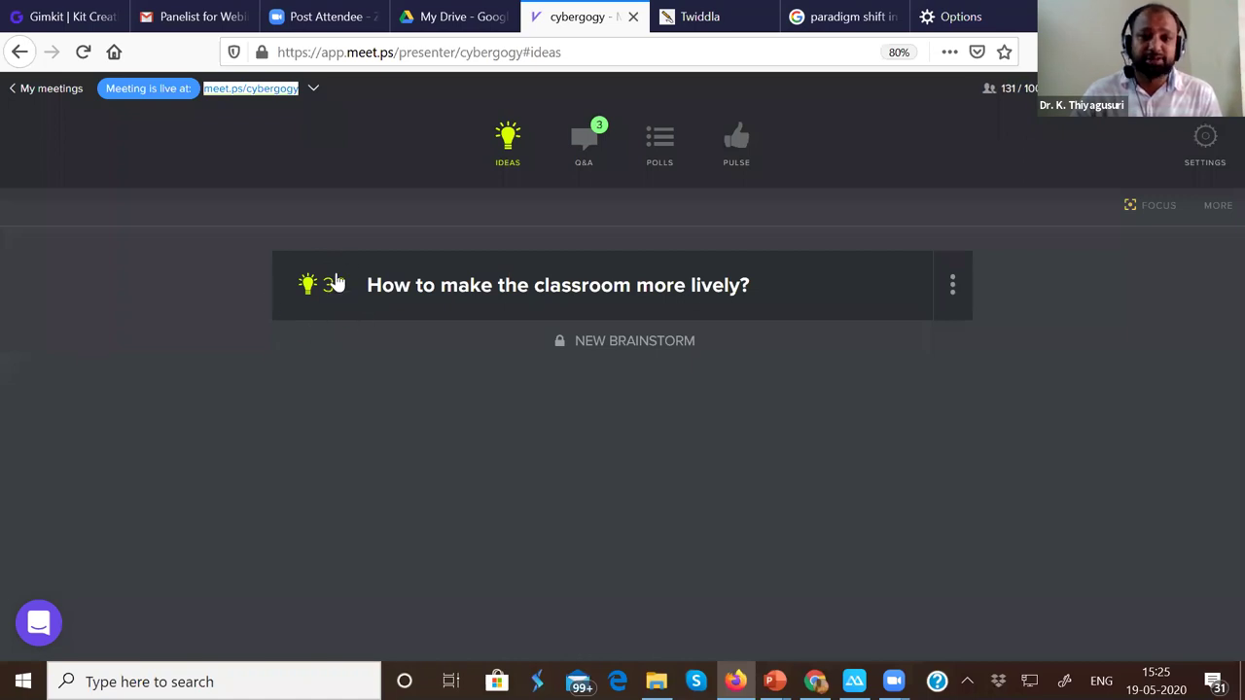
{"action": "left_click", "coordinate": [329, 294]}
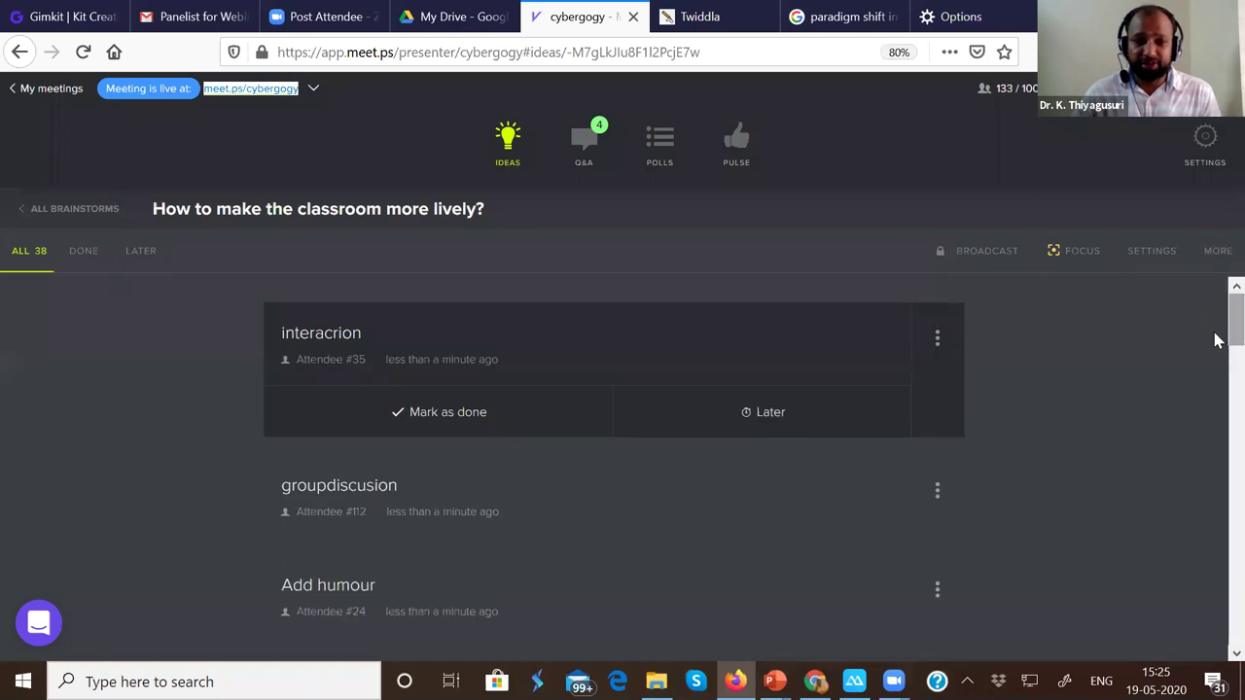
Scroll through the 121 submitted ideas, such as Role play, ICT and group discussion.
{"action": "scroll", "coordinate": [1216, 350], "scroll_direction": "down", "scroll_amount": 1}
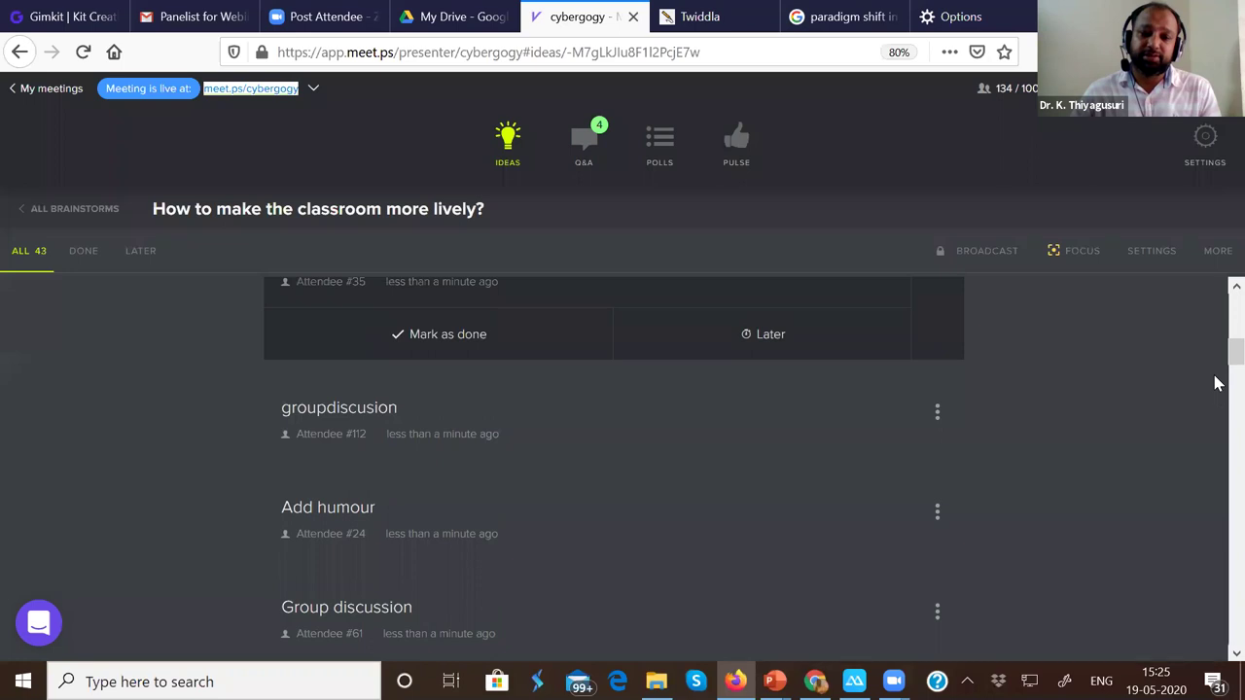
{"action": "scroll", "coordinate": [1215, 390], "scroll_direction": "down", "scroll_amount": 1}
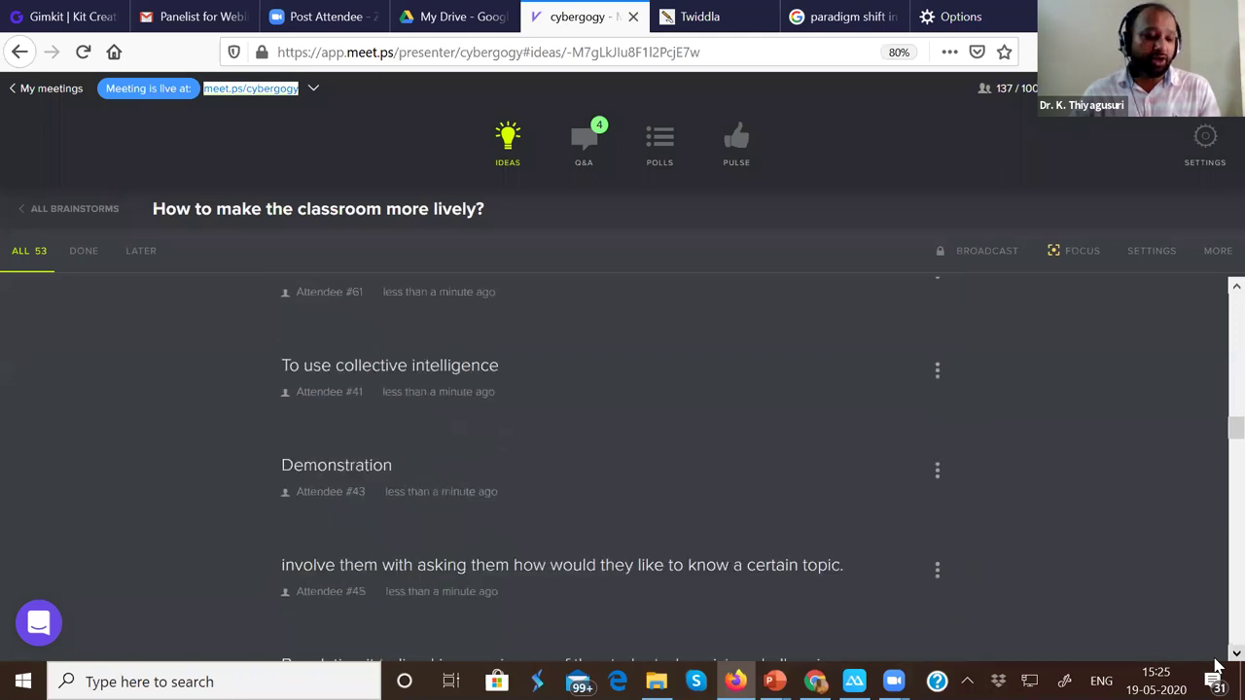
{"action": "scroll", "coordinate": [1216, 660], "scroll_direction": "down", "scroll_amount": 3}
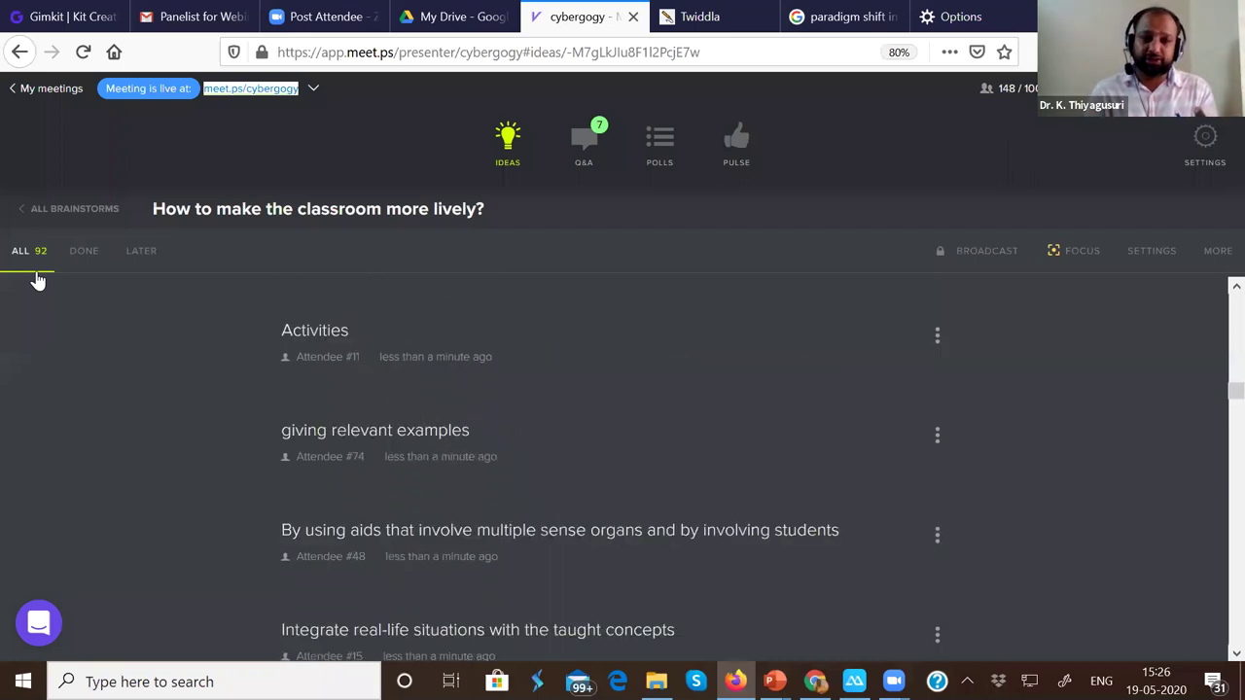
{"action": "scroll", "coordinate": [37, 280], "scroll_direction": "up", "scroll_amount": 1}
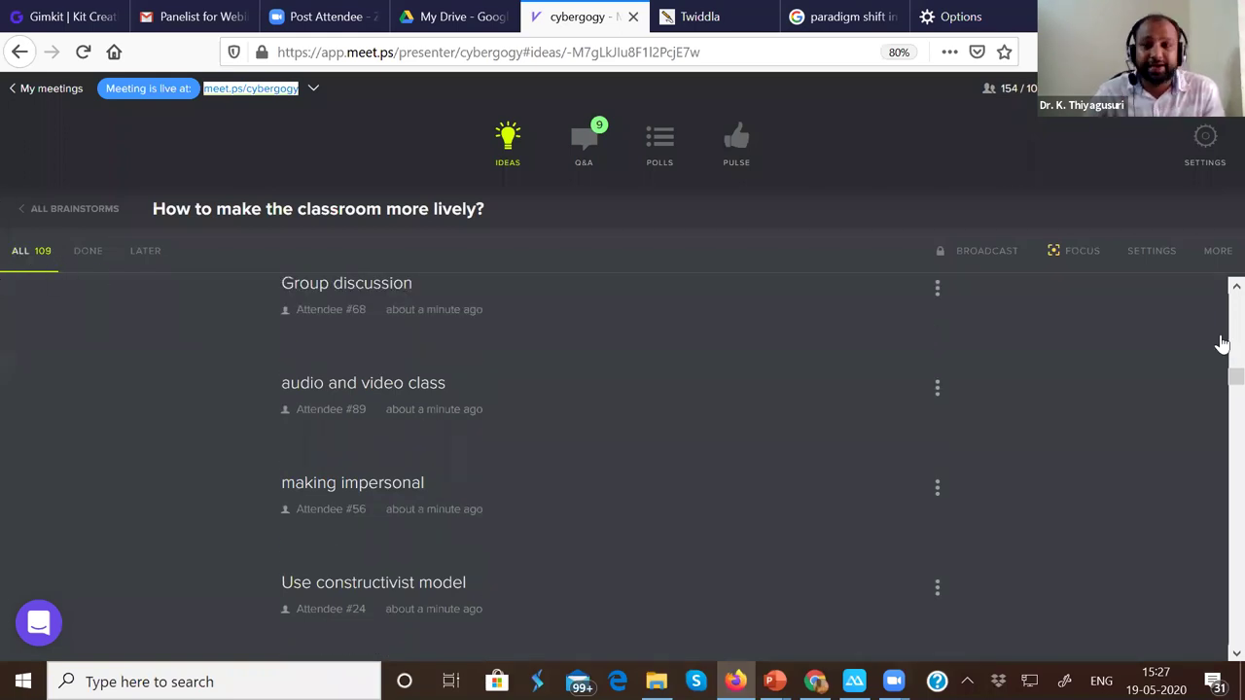
{"action": "scroll", "coordinate": [1214, 408], "scroll_direction": "up", "scroll_amount": 10}
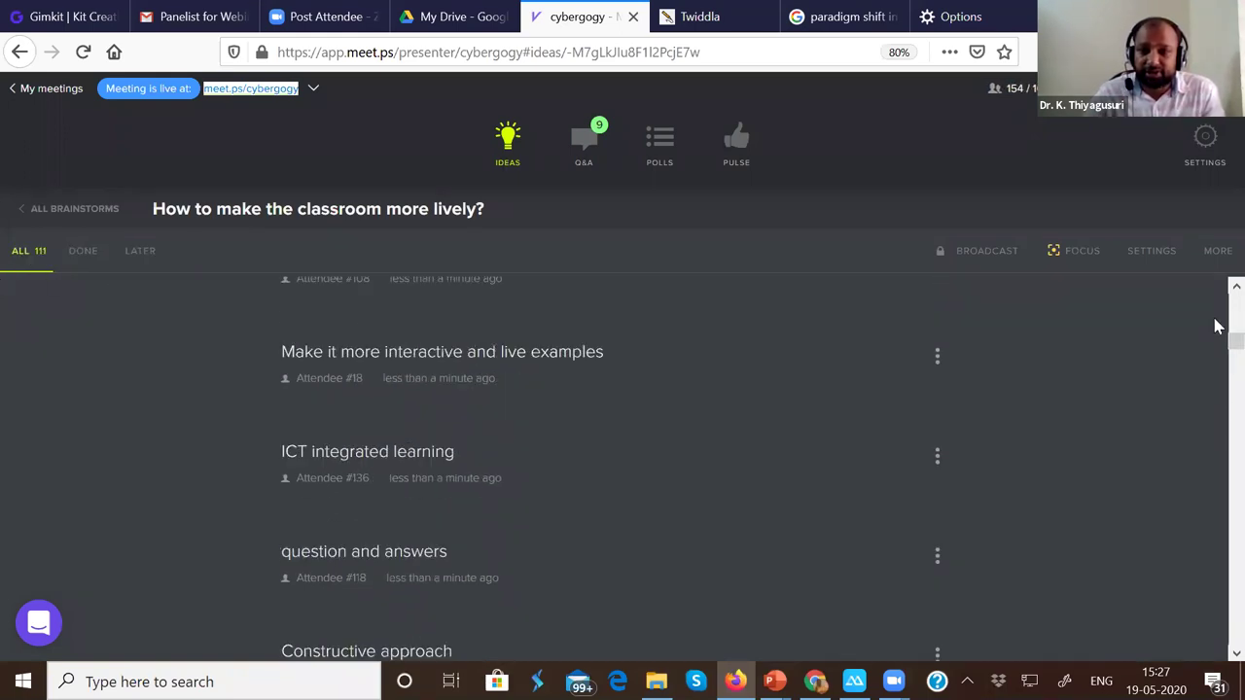
{"action": "scroll", "coordinate": [1215, 312], "scroll_direction": "up", "scroll_amount": 2}
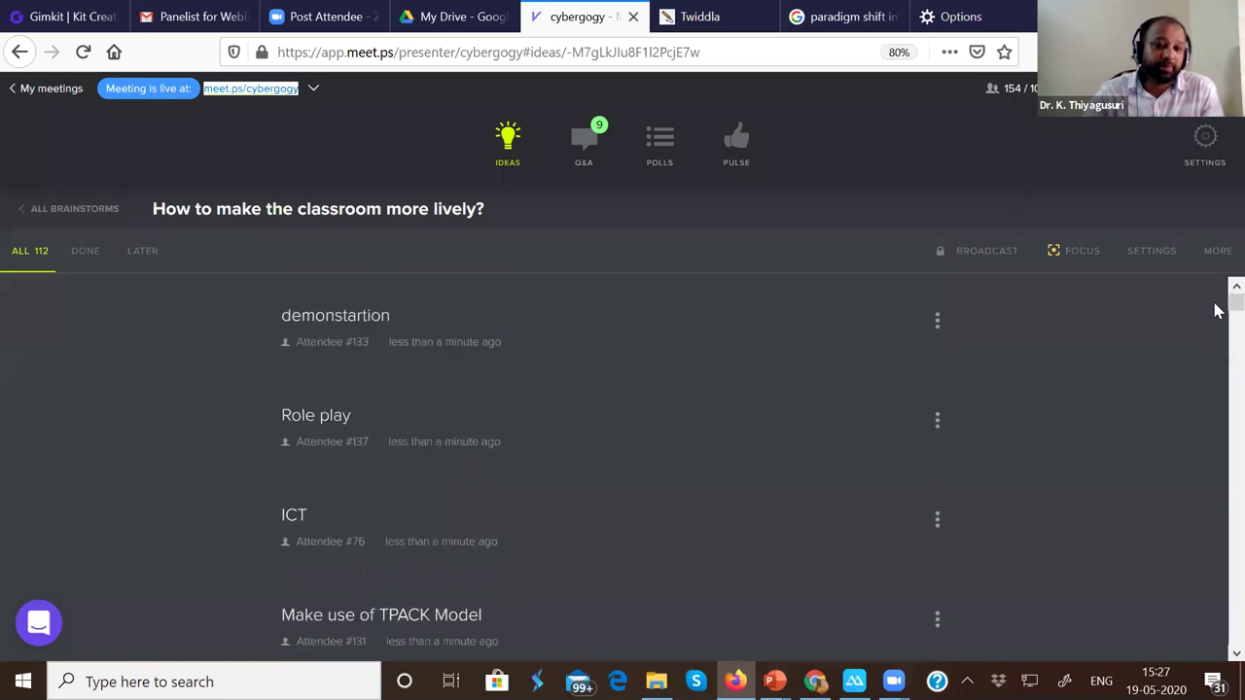
{"action": "scroll", "coordinate": [1215, 326], "scroll_direction": "down", "scroll_amount": 5}
{"action": "scroll", "coordinate": [1215, 336], "scroll_direction": "down", "scroll_amount": 15}
{"action": "scroll", "coordinate": [1214, 389], "scroll_direction": "down", "scroll_amount": 15}
{"action": "scroll", "coordinate": [1214, 433], "scroll_direction": "down", "scroll_amount": 8}
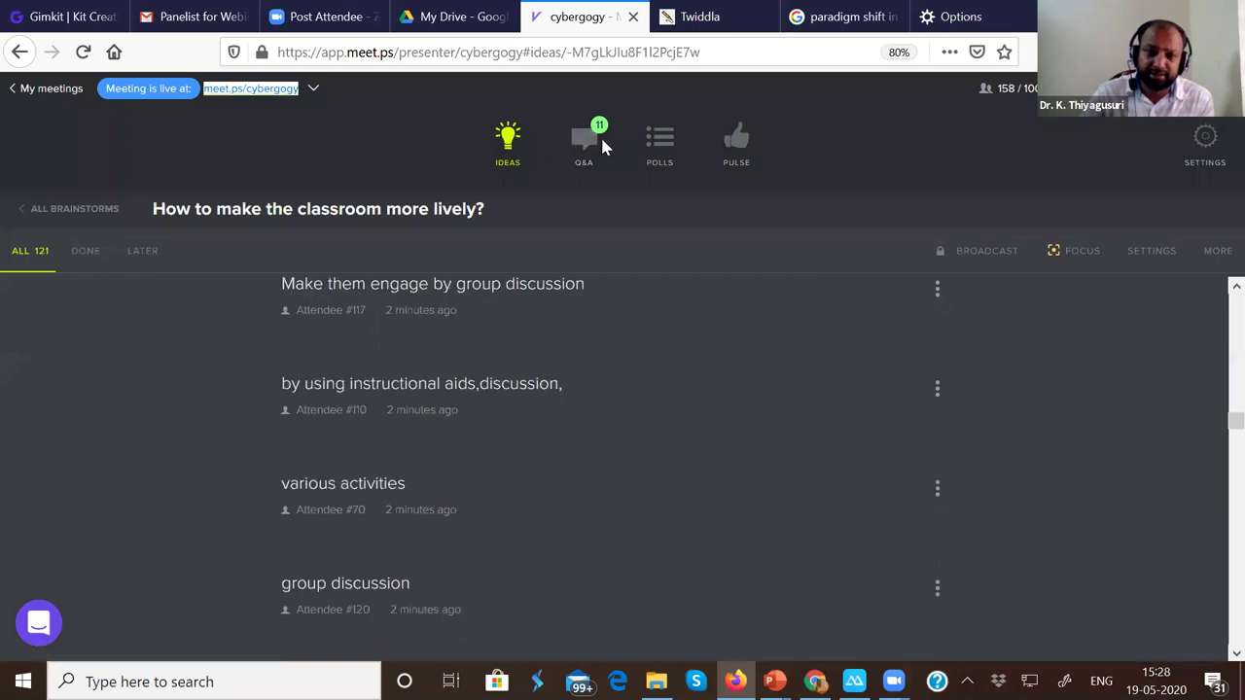
{"action": "left_click", "coordinate": [574, 142]}
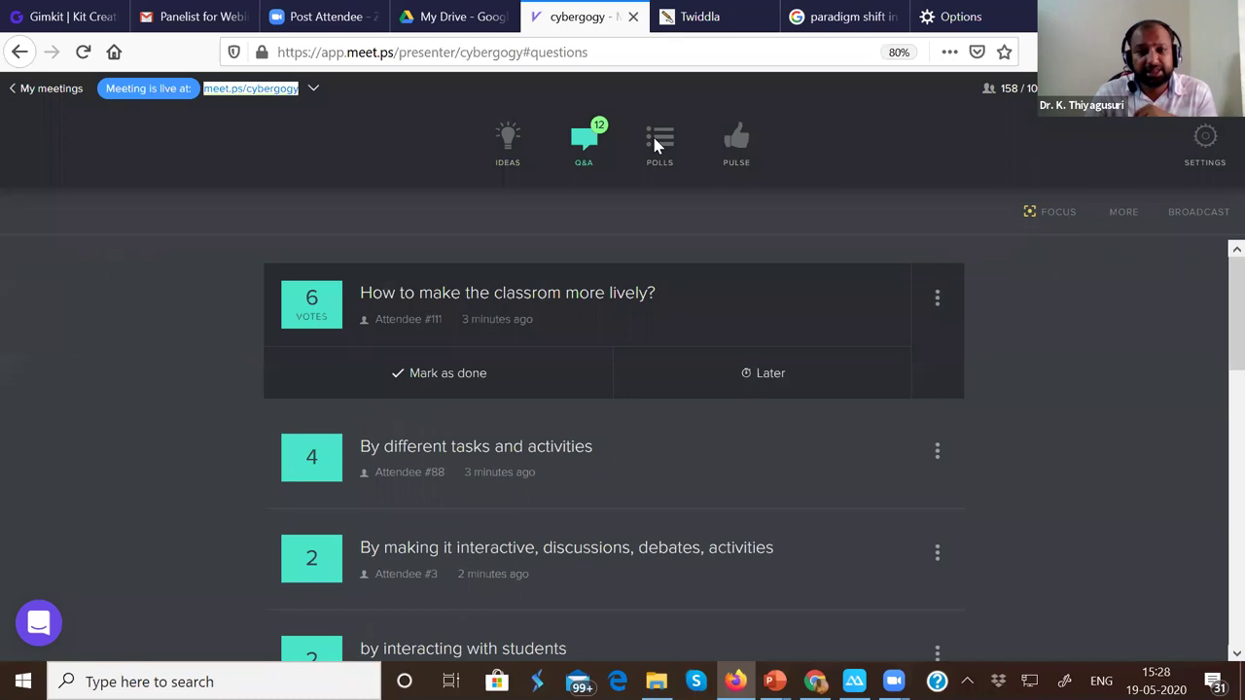
Scroll through the 14 voted questions, including 'will it be feasible on mobile too?'.
{"action": "scroll", "coordinate": [1215, 301], "scroll_direction": "down", "scroll_amount": 2}
{"action": "scroll", "coordinate": [1215, 328], "scroll_direction": "down", "scroll_amount": 2}
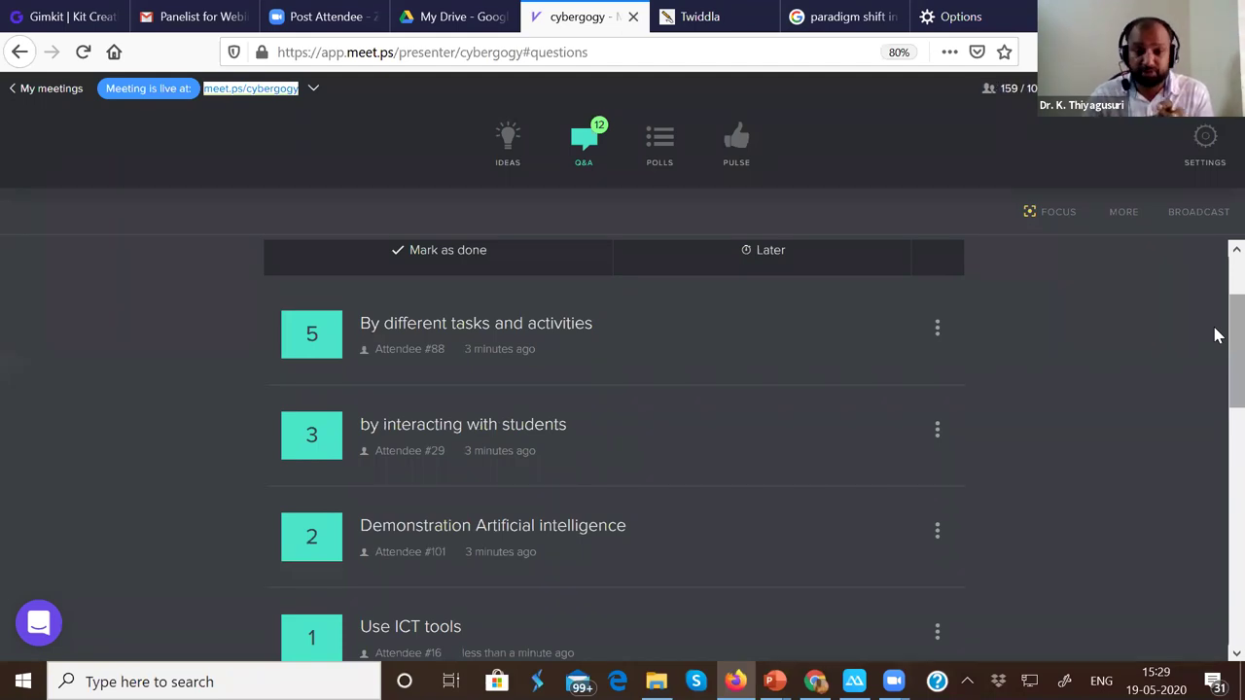
{"action": "scroll", "coordinate": [1214, 289], "scroll_direction": "up", "scroll_amount": 2}
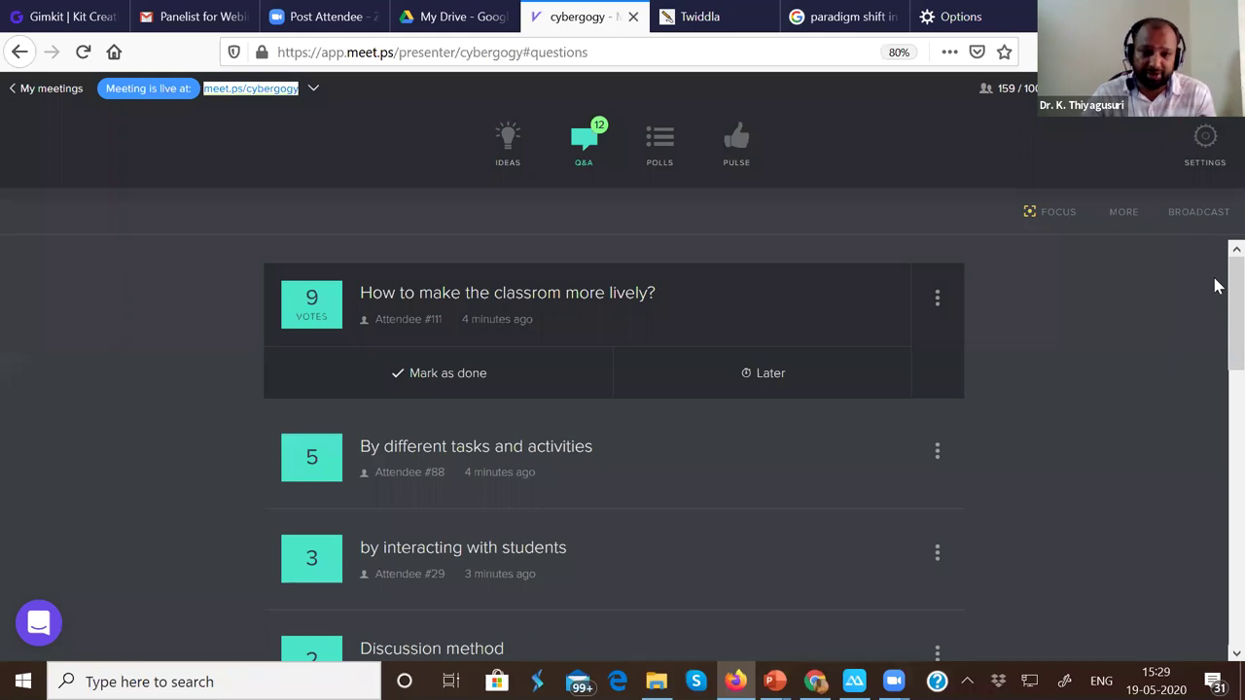
{"action": "scroll", "coordinate": [1215, 333], "scroll_direction": "down", "scroll_amount": 2}
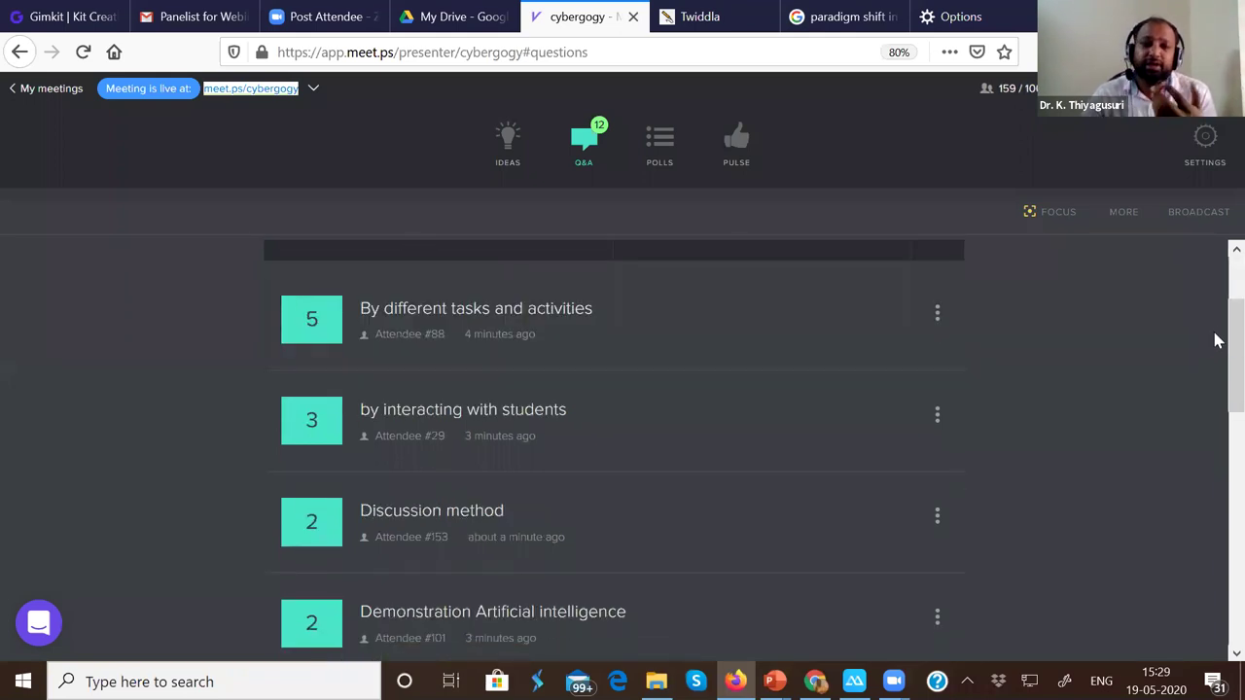
{"action": "scroll", "coordinate": [1215, 353], "scroll_direction": "down", "scroll_amount": 3}
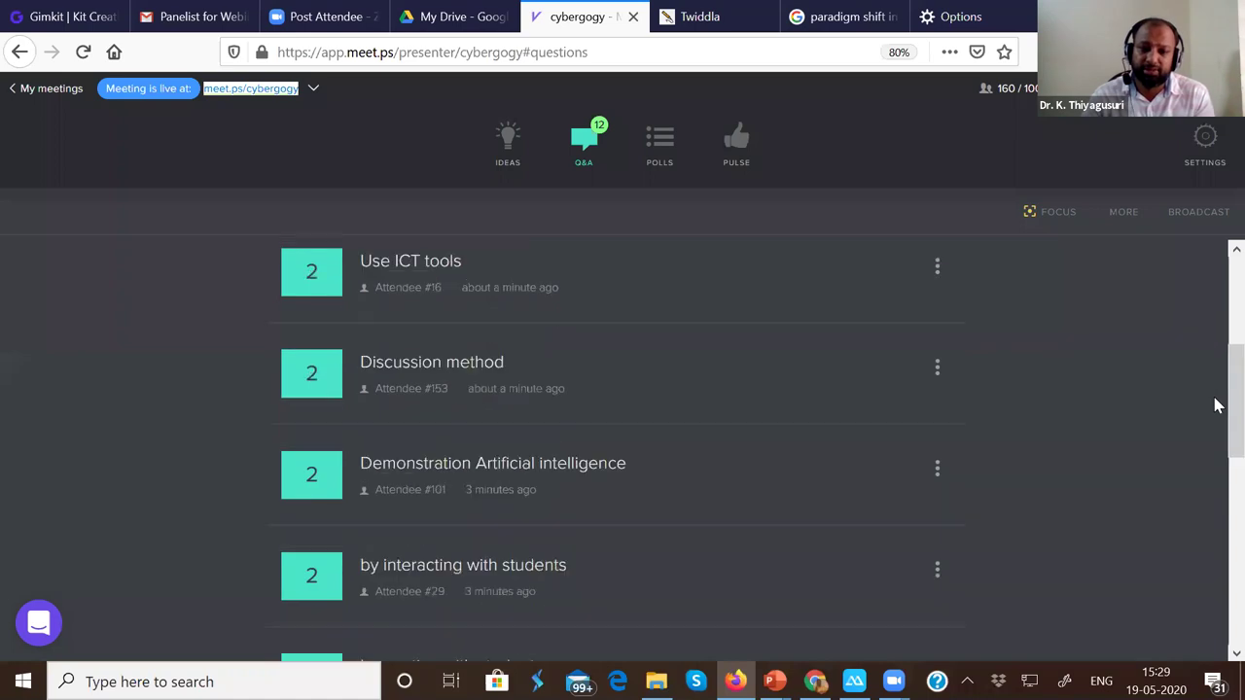
{"action": "scroll", "coordinate": [1215, 406], "scroll_direction": "down", "scroll_amount": 4}
{"action": "scroll", "coordinate": [1215, 482], "scroll_direction": "down", "scroll_amount": 1}
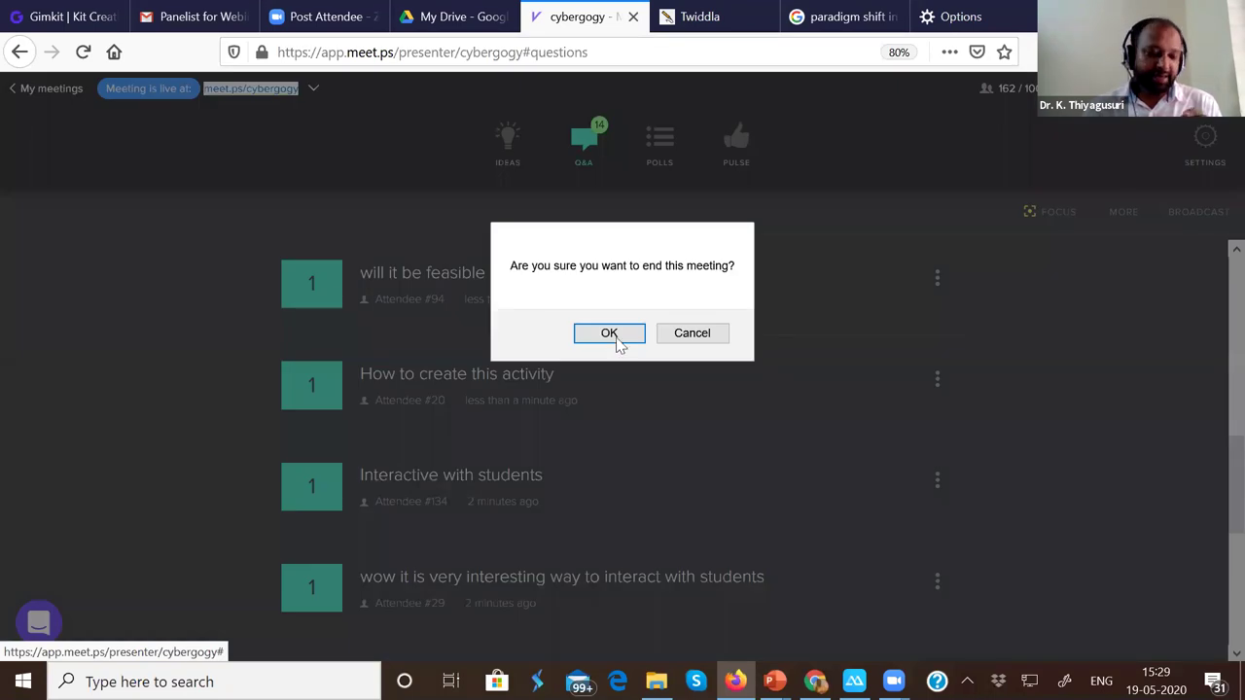
Confirm ending the meeting, leaving a summary with 38 thumbs-up, and return to PowerPoint.
{"action": "left_click", "coordinate": [615, 336]}
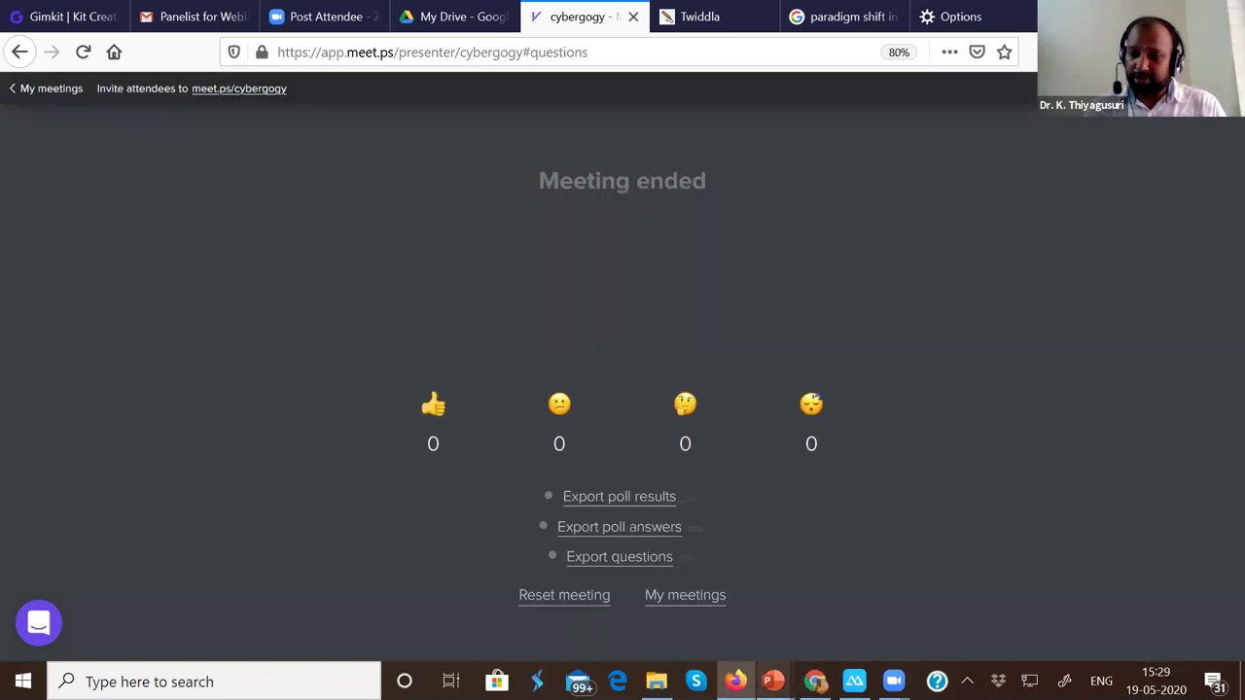
{"action": "mouse_move", "coordinate": [773, 681]}
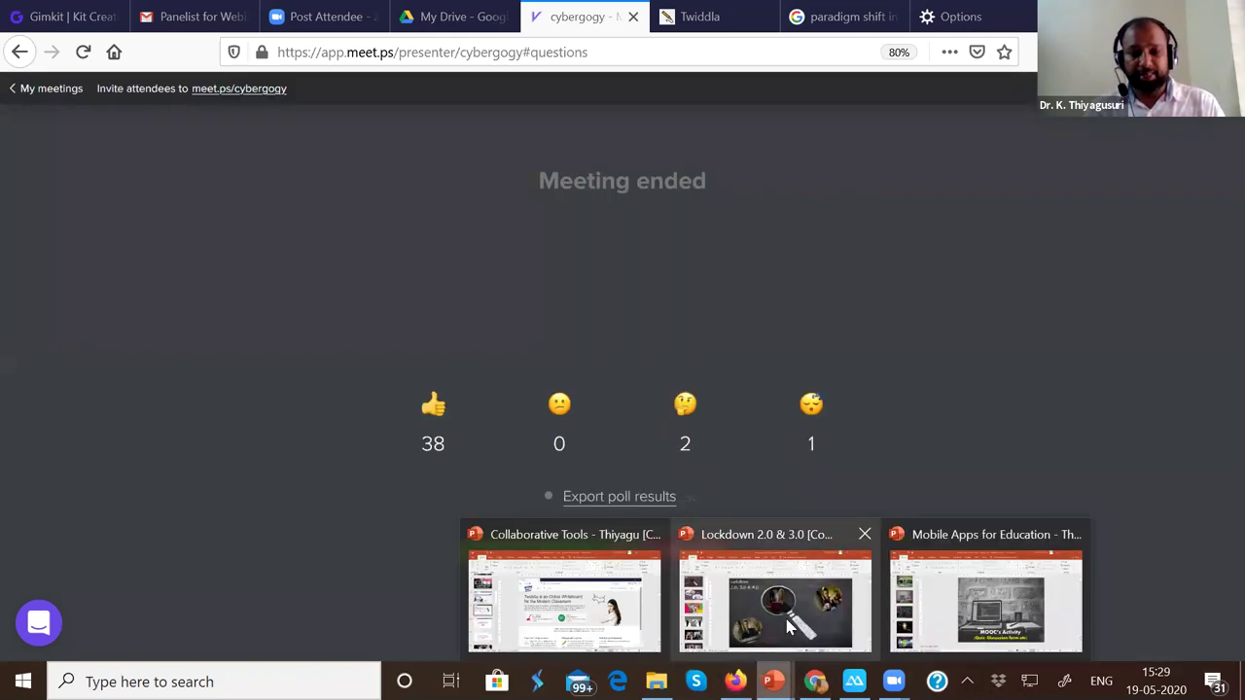
{"action": "left_click", "coordinate": [635, 623]}
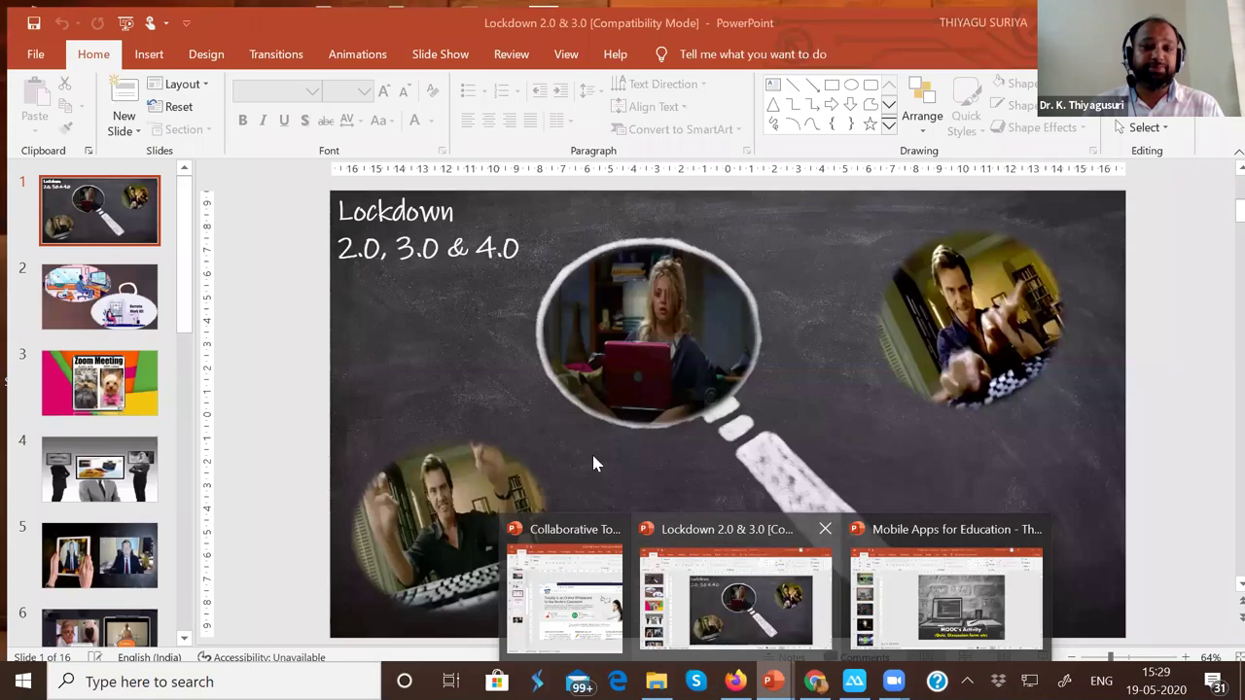
Show the Collaborative Tools deck on slide 1 and move its window to the top-left.
{"action": "left_click", "coordinate": [564, 593]}
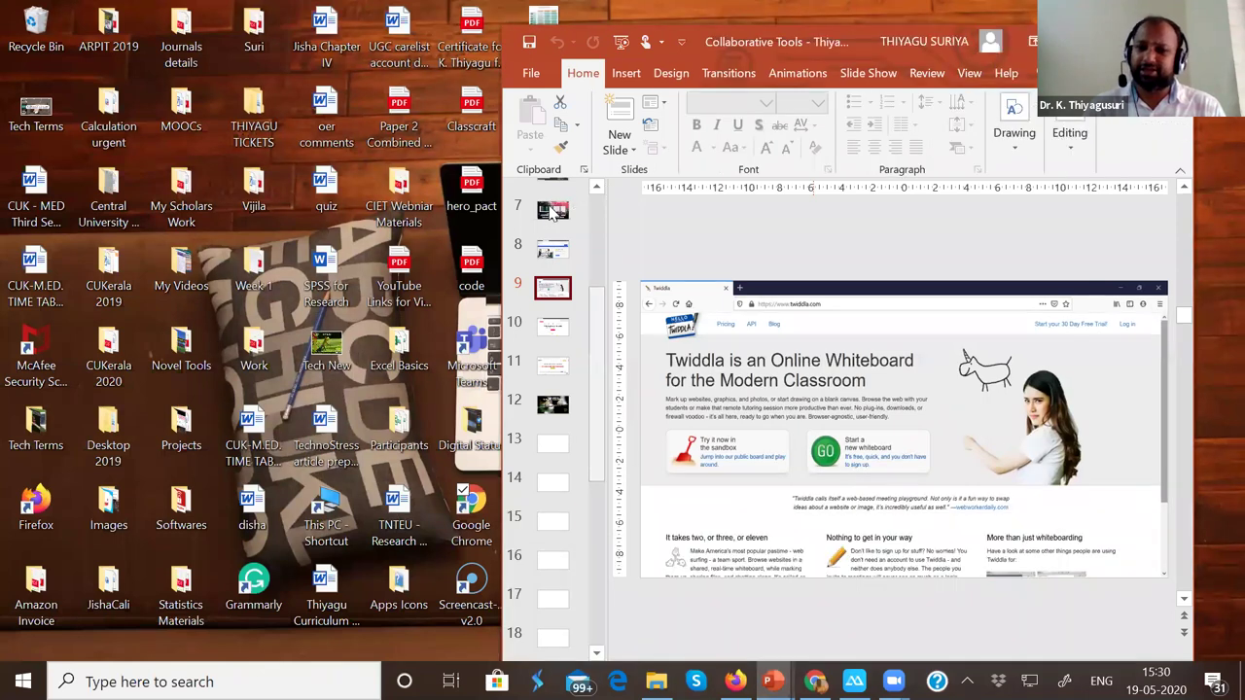
{"action": "scroll", "coordinate": [552, 212], "scroll_direction": "up", "scroll_amount": 4}
{"action": "left_click", "coordinate": [552, 205]}
{"action": "left_click_drag", "start_coordinate": [856, 42], "coordinate": [354, 16]}
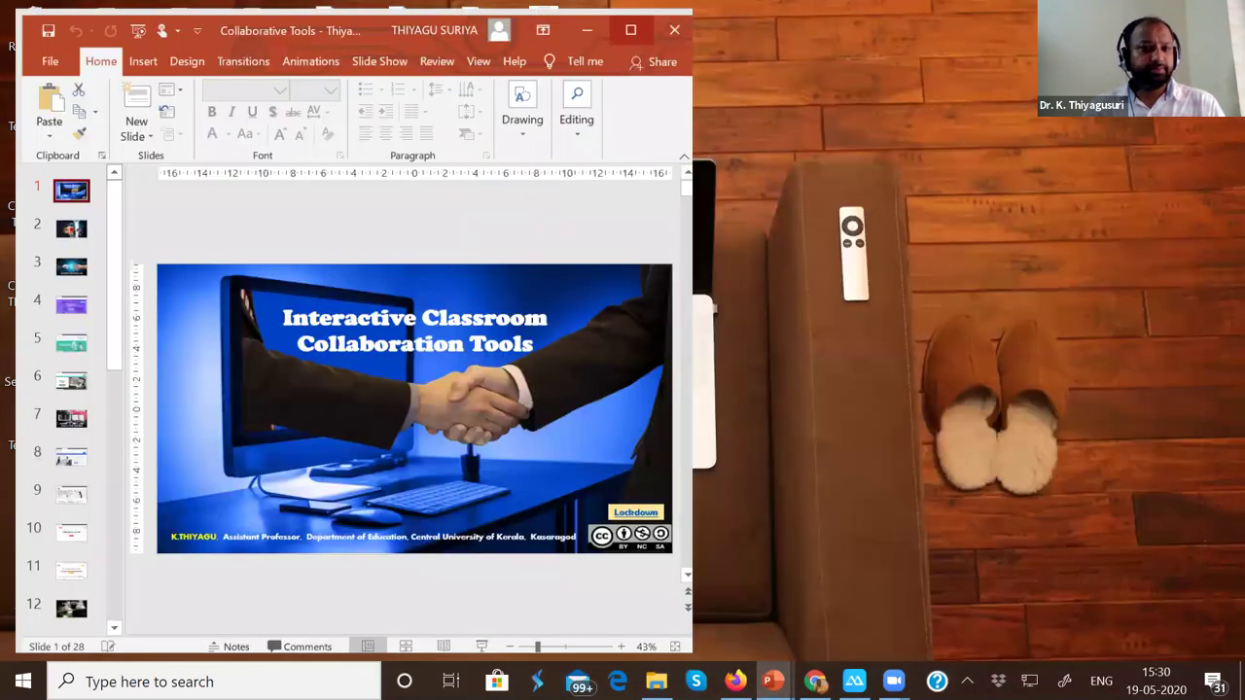
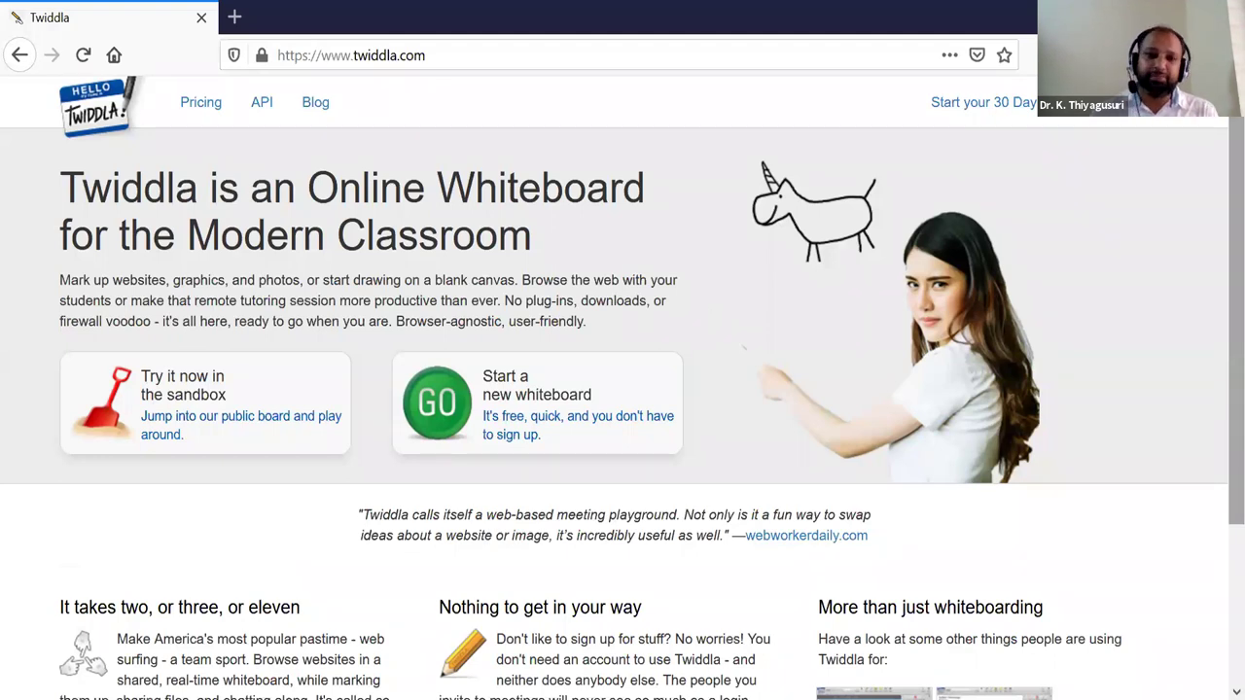
Switch to the full-screen slide show showing the 'Move to Mobile Apps' slide.
{"action": "key", "text": "alt+Tab"}
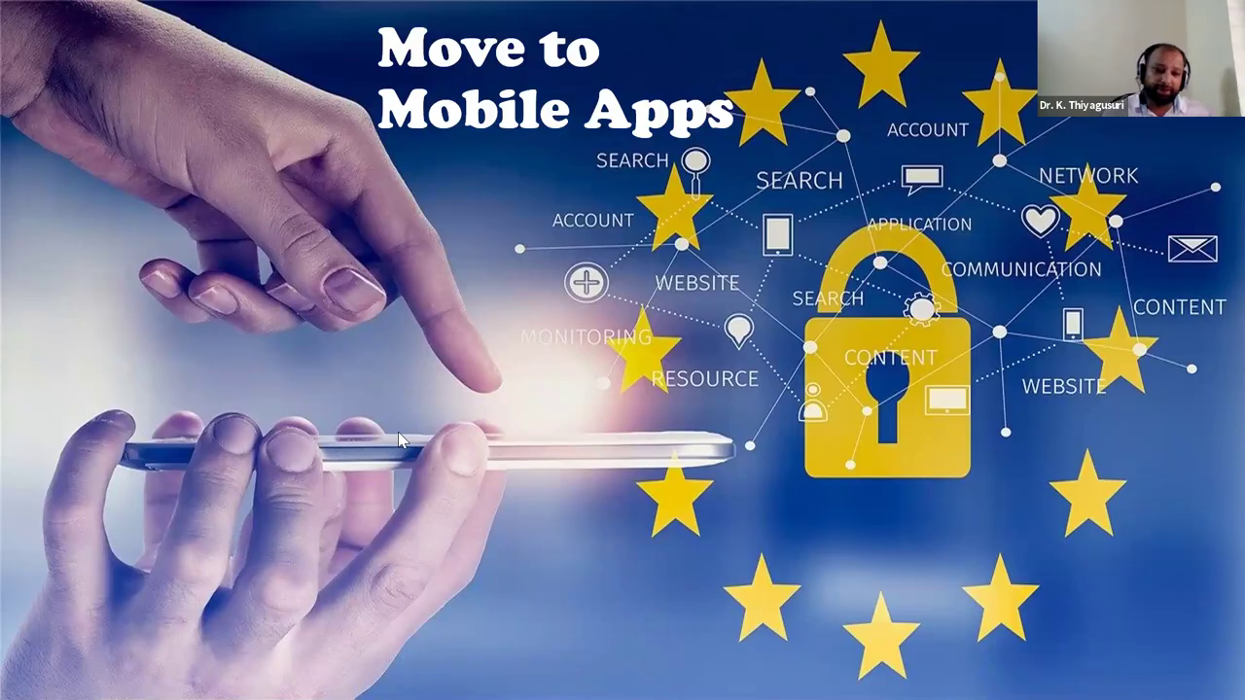
End the slide show, hide PowerPoint, and bring up the cybergogy meeting-ended page in Firefox.
{"action": "key", "text": "Escape"}
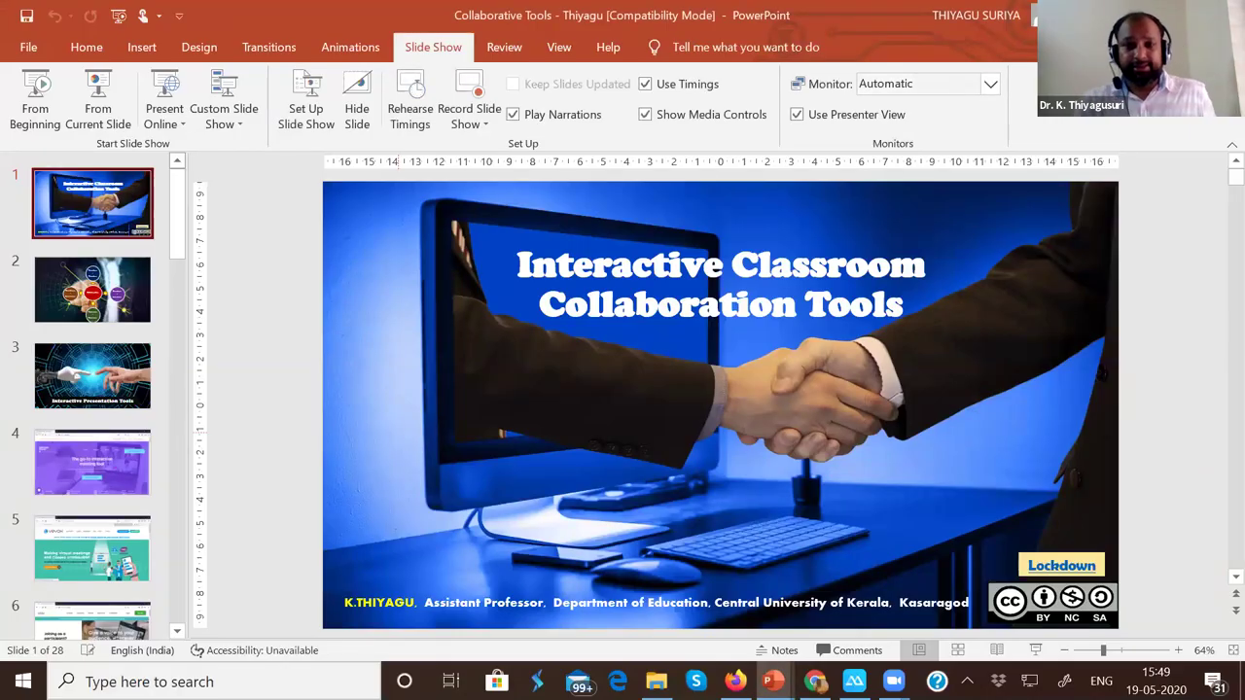
{"action": "key", "text": "super+d"}
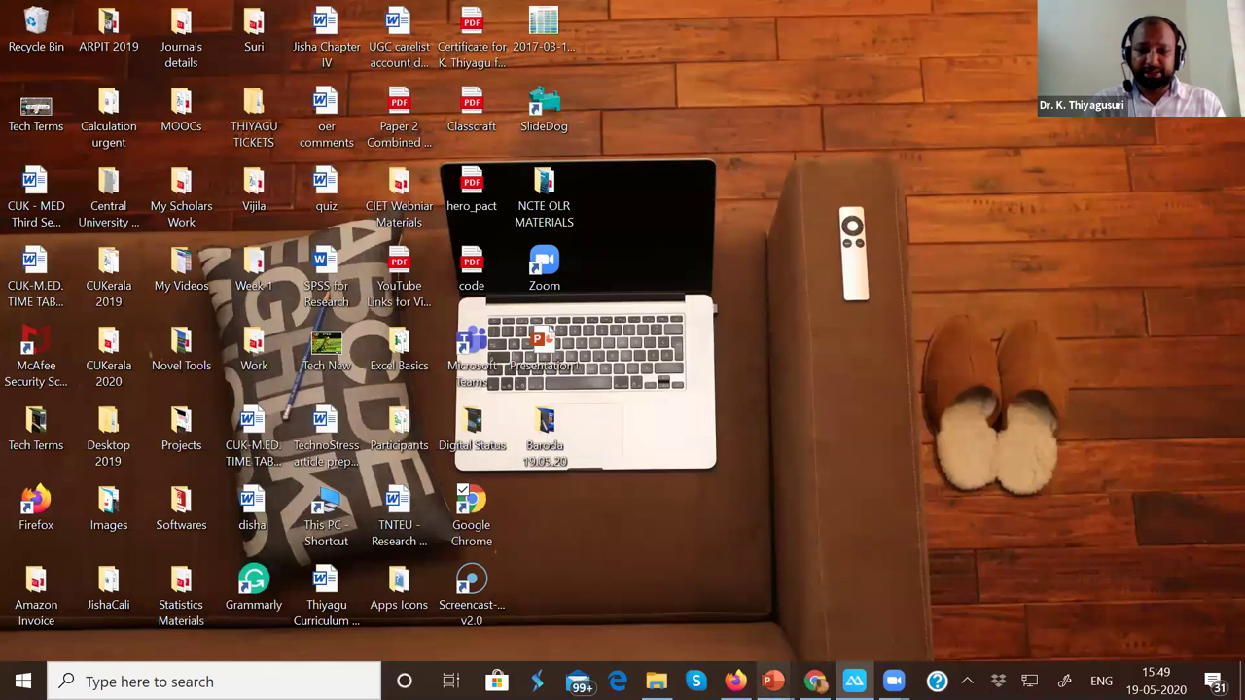
{"action": "left_click", "coordinate": [735, 681]}
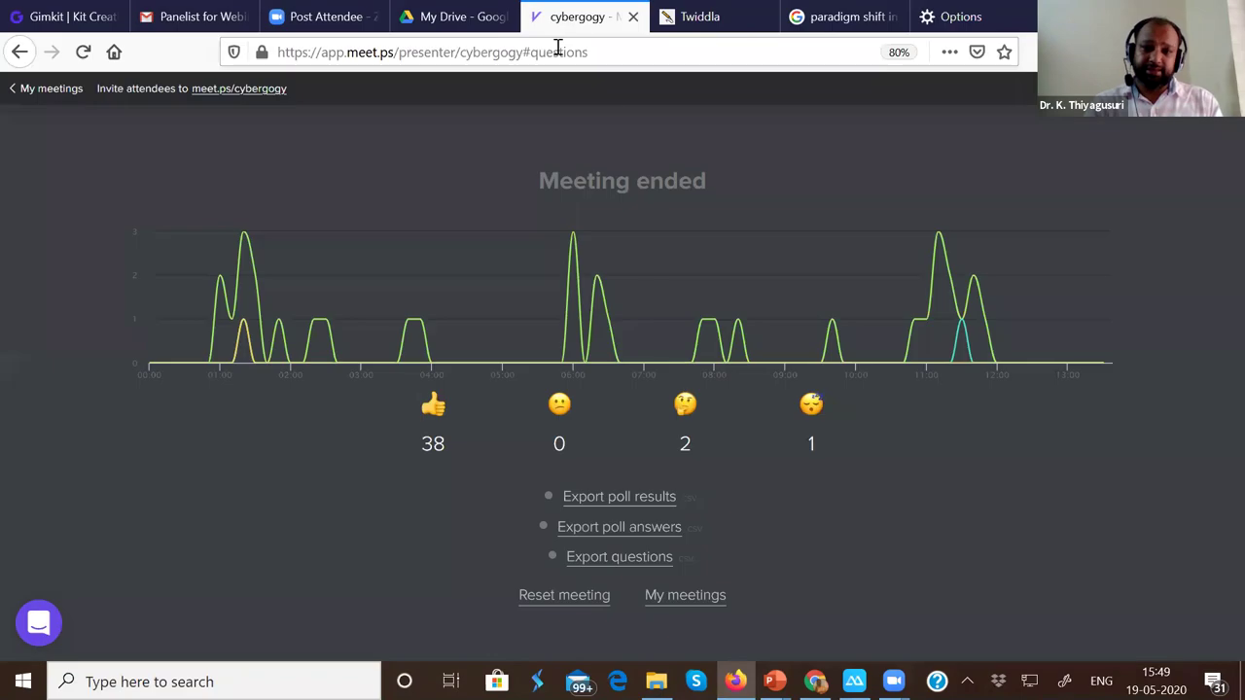
Go to google.com and search for 'meeting pulse'.
{"action": "left_click", "coordinate": [505, 70]}
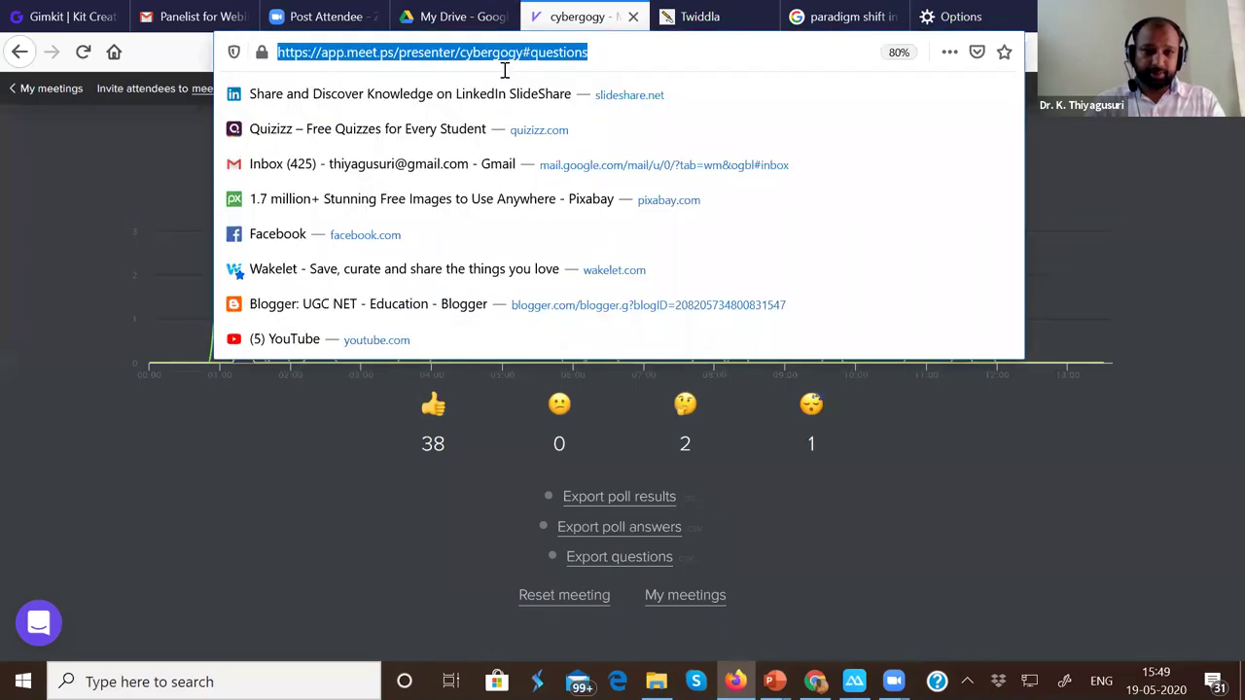
{"action": "type", "text": "google.com/"}
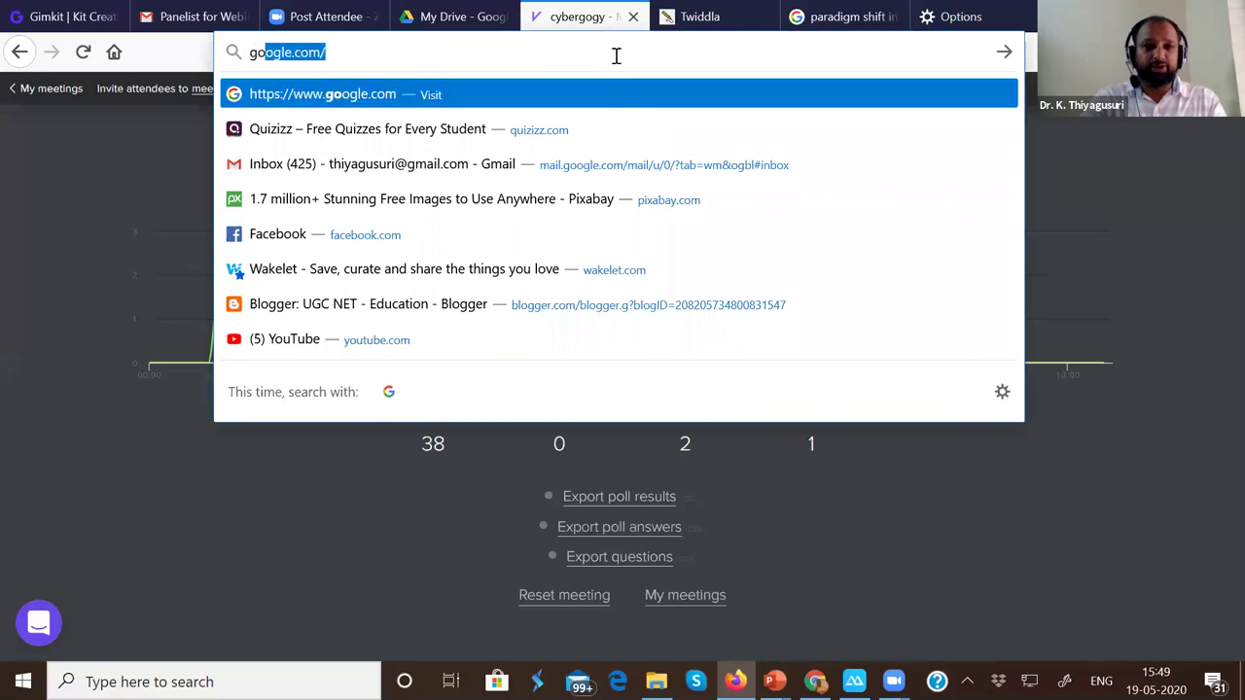
{"action": "key", "text": "Return"}
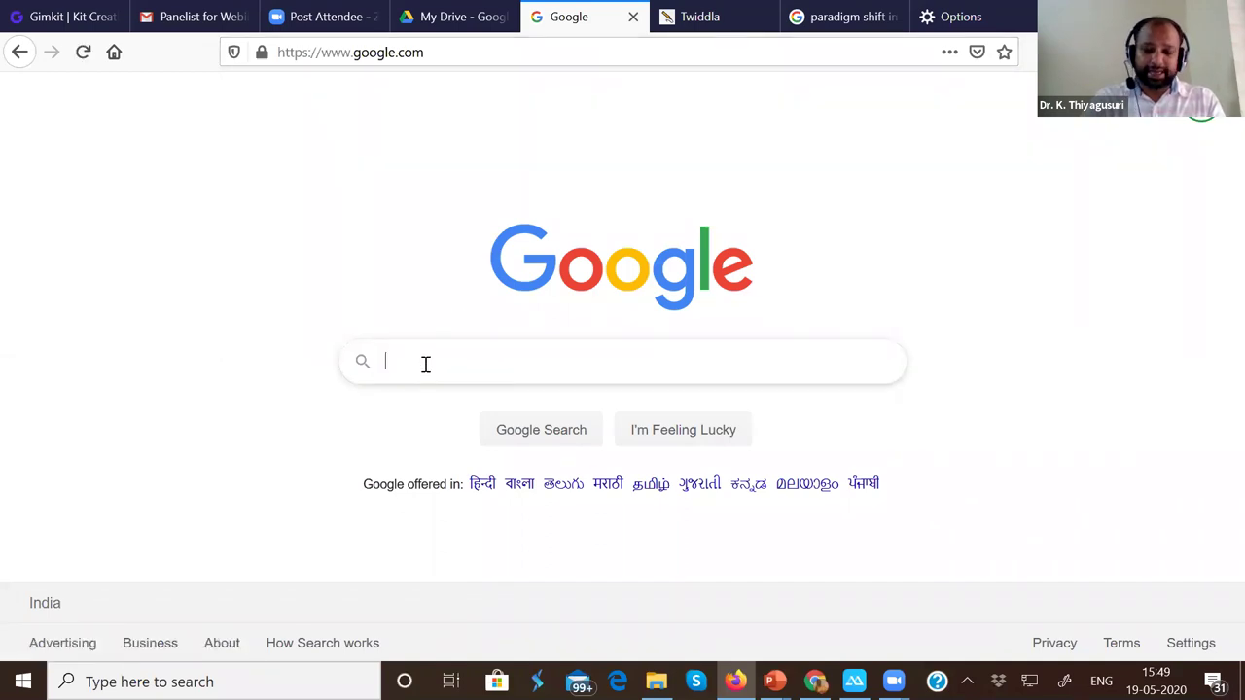
{"action": "type", "text": "meeting pulse"}
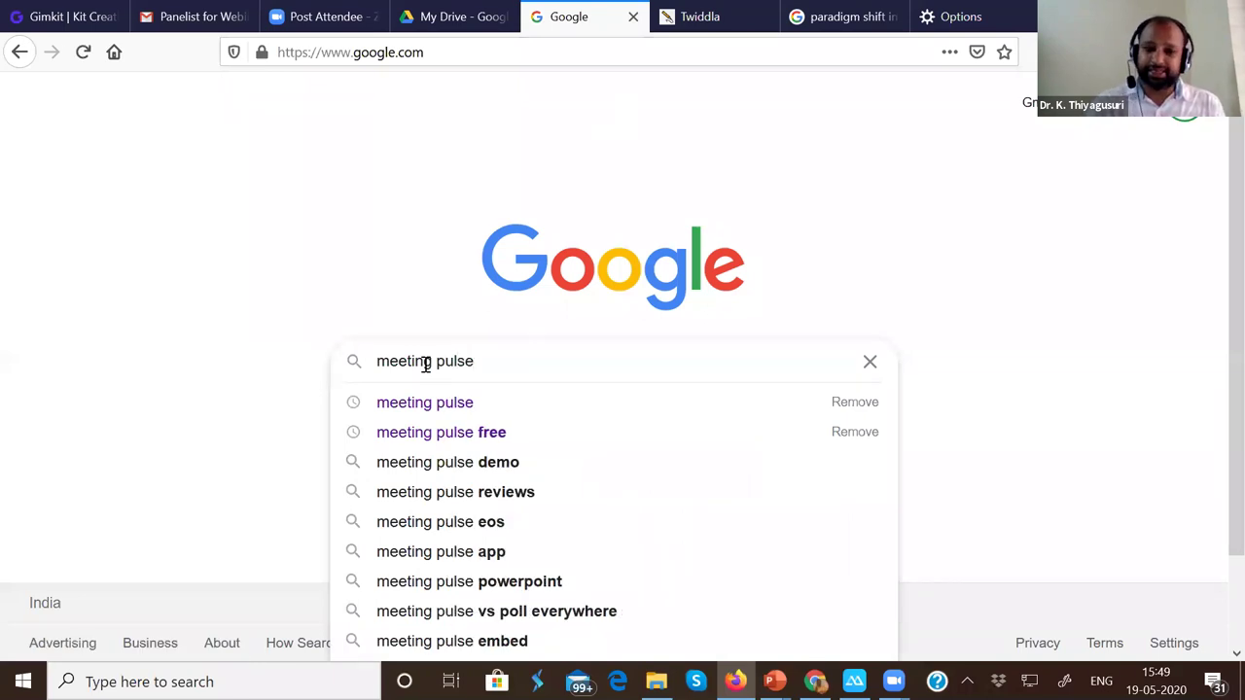
{"action": "key", "text": "Return"}
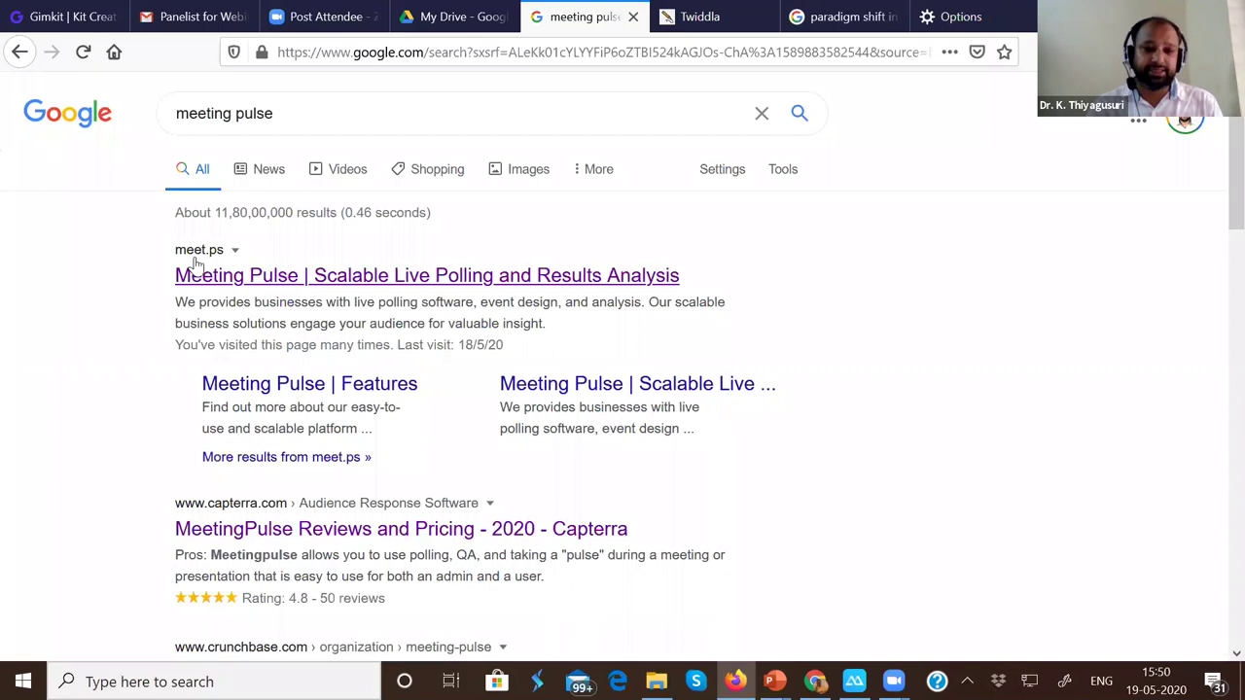
Open the meet.ps site, log in, and browse the live, created and finished meetings list.
{"action": "left_click", "coordinate": [231, 283]}
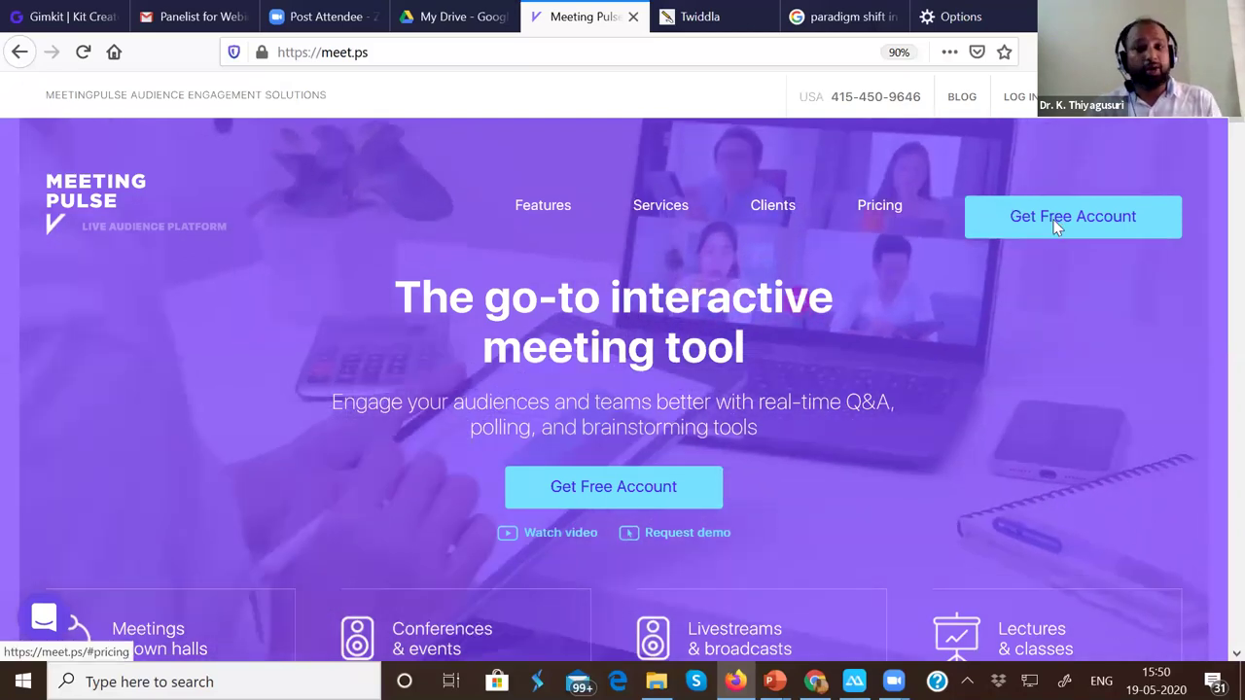
{"action": "left_click", "coordinate": [1033, 121]}
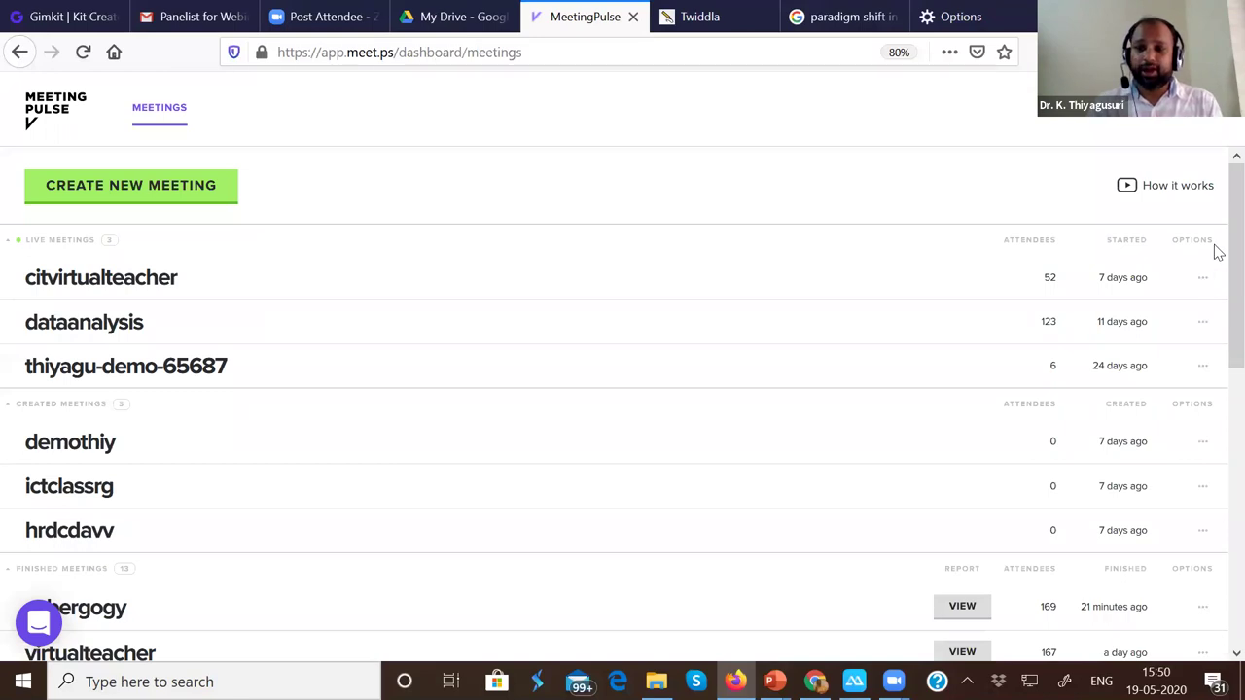
{"action": "scroll", "coordinate": [1216, 370], "scroll_direction": "down", "scroll_amount": 1}
{"action": "scroll", "coordinate": [1217, 429], "scroll_direction": "down", "scroll_amount": 4}
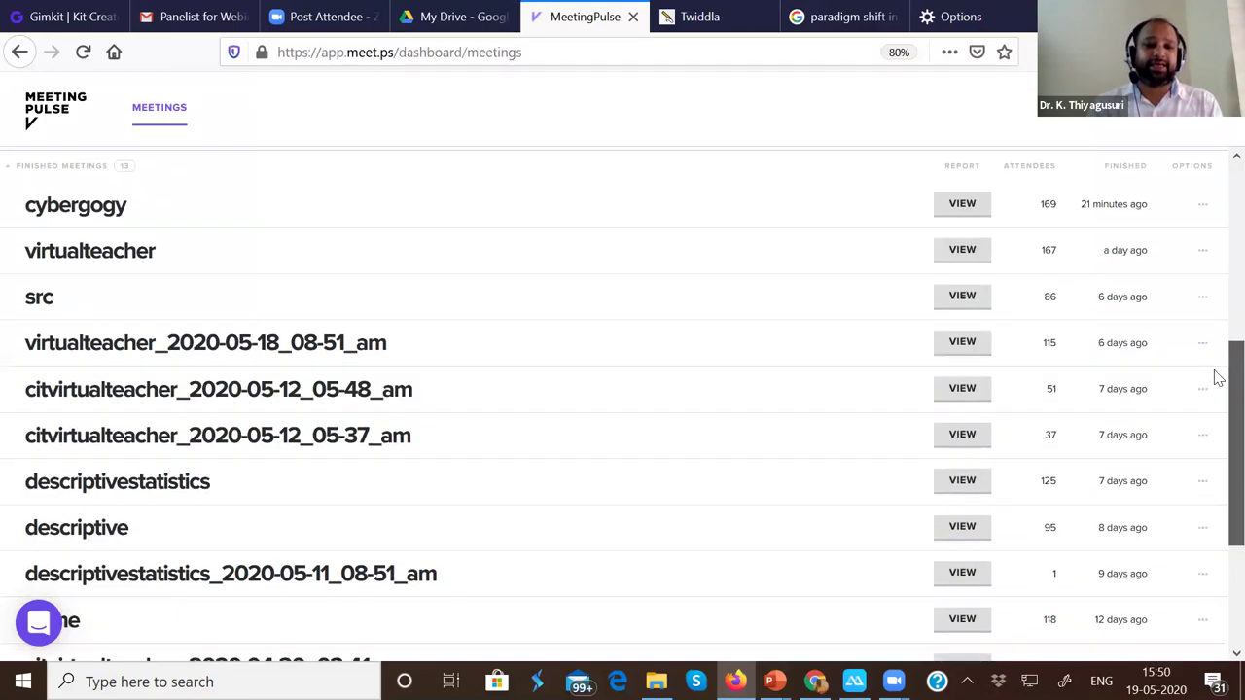
{"action": "scroll", "coordinate": [1218, 317], "scroll_direction": "up", "scroll_amount": 3}
{"action": "scroll", "coordinate": [1187, 209], "scroll_direction": "up", "scroll_amount": 3}
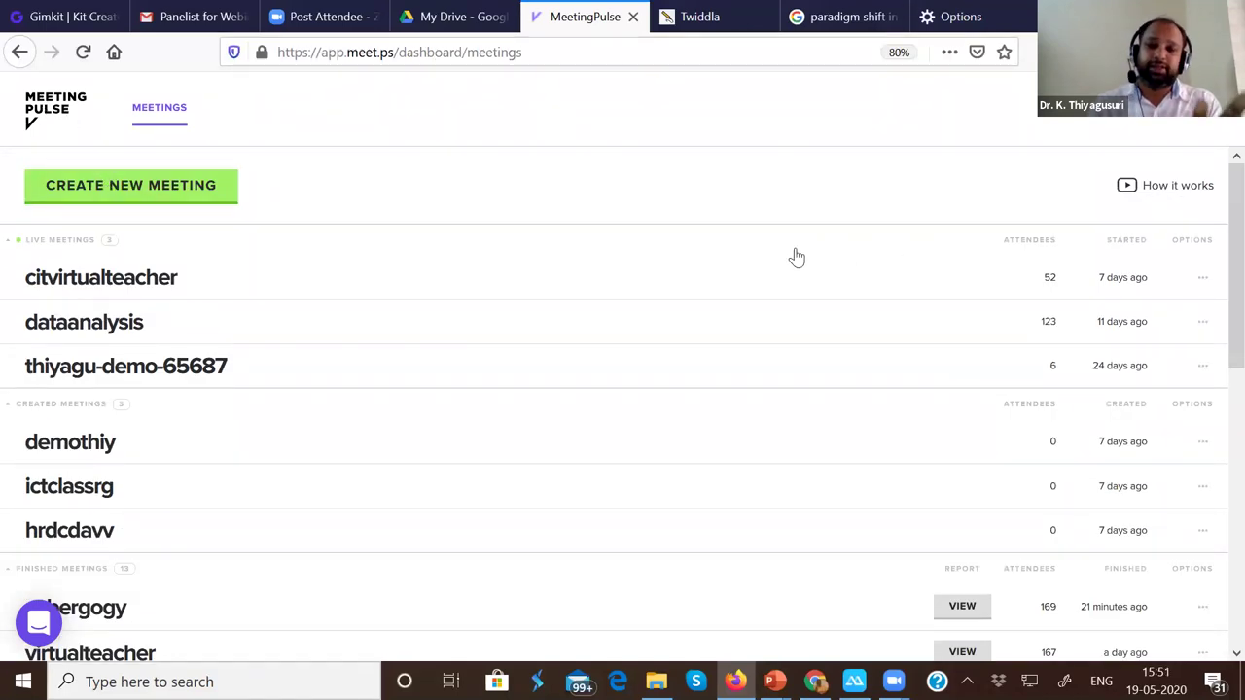
Create a new meeting at meet.ps/democybergogy.
{"action": "left_click", "coordinate": [208, 196]}
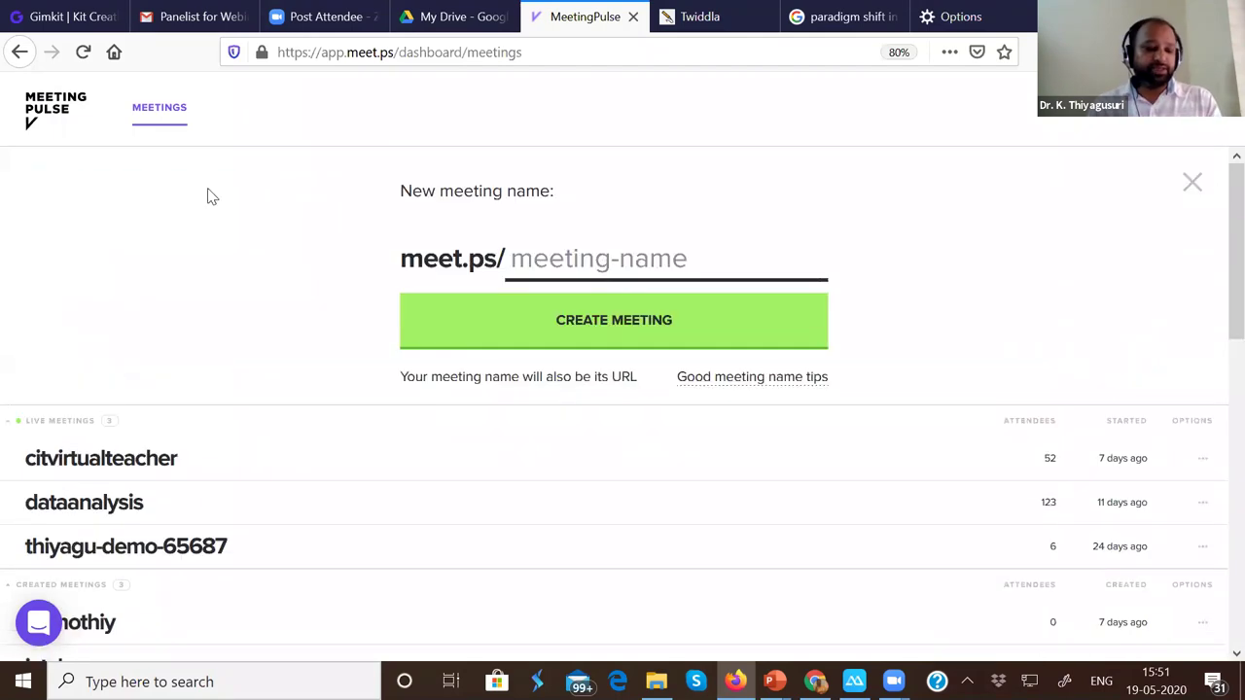
{"action": "left_click", "coordinate": [514, 259]}
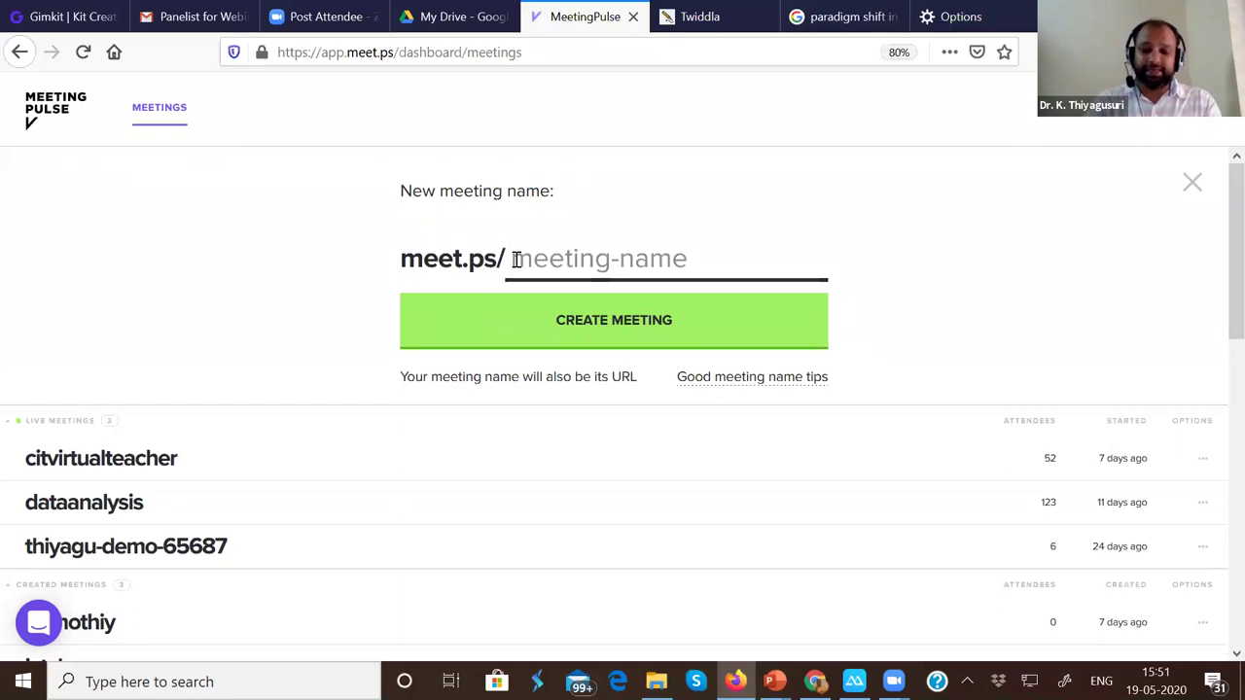
{"action": "type", "text": "democybergogy"}
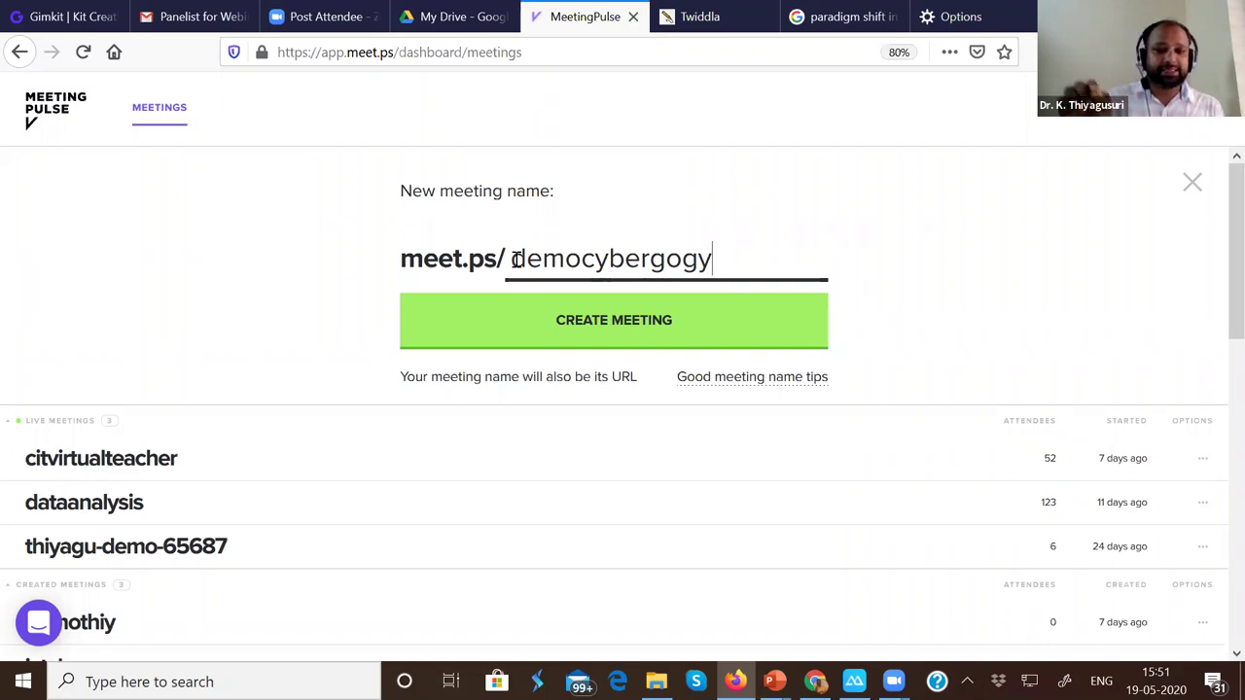
{"action": "left_click", "coordinate": [578, 325]}
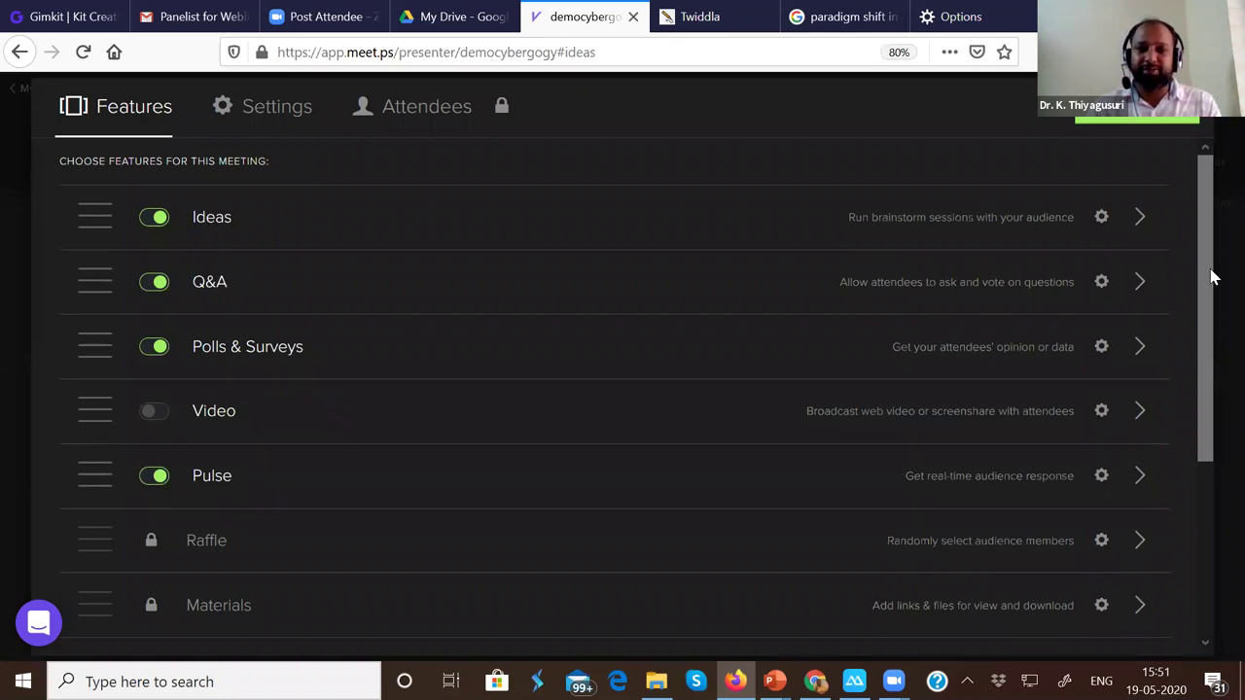
Scroll through the democybergogy meeting's feature list, then close it to reach the Ideas view.
{"action": "left_click_drag", "start_coordinate": [1212, 273], "coordinate": [1212, 286]}
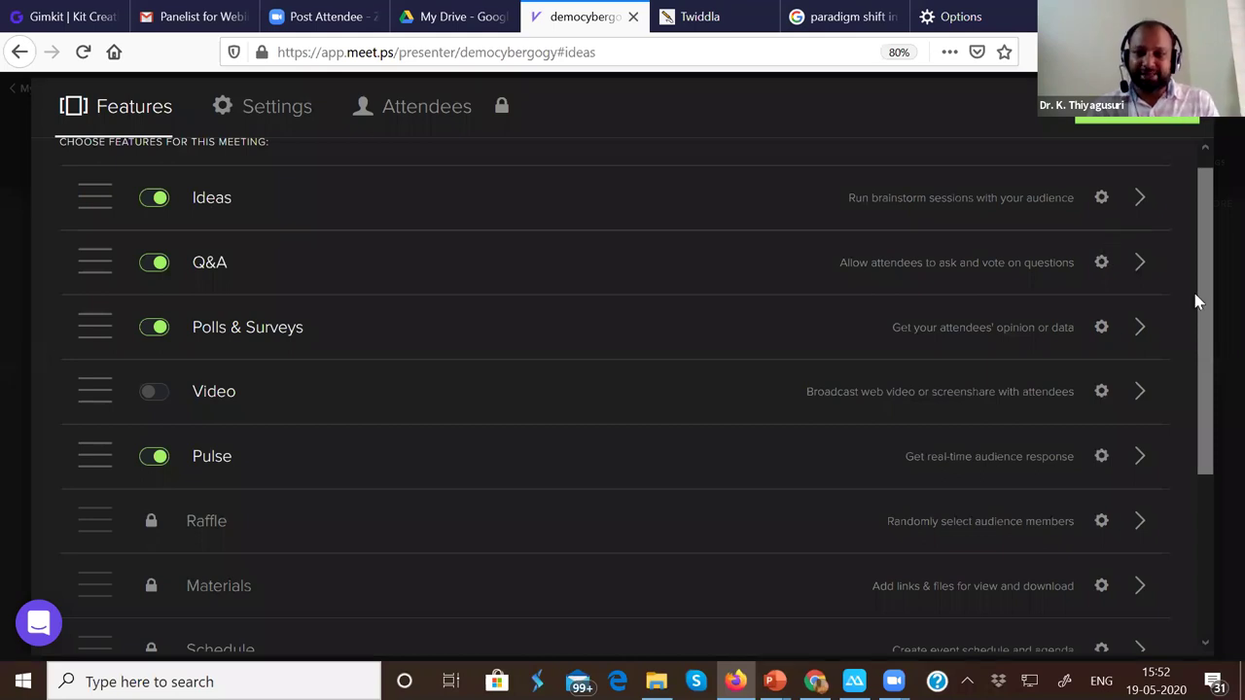
{"action": "left_click_drag", "start_coordinate": [1206, 322], "coordinate": [1210, 370]}
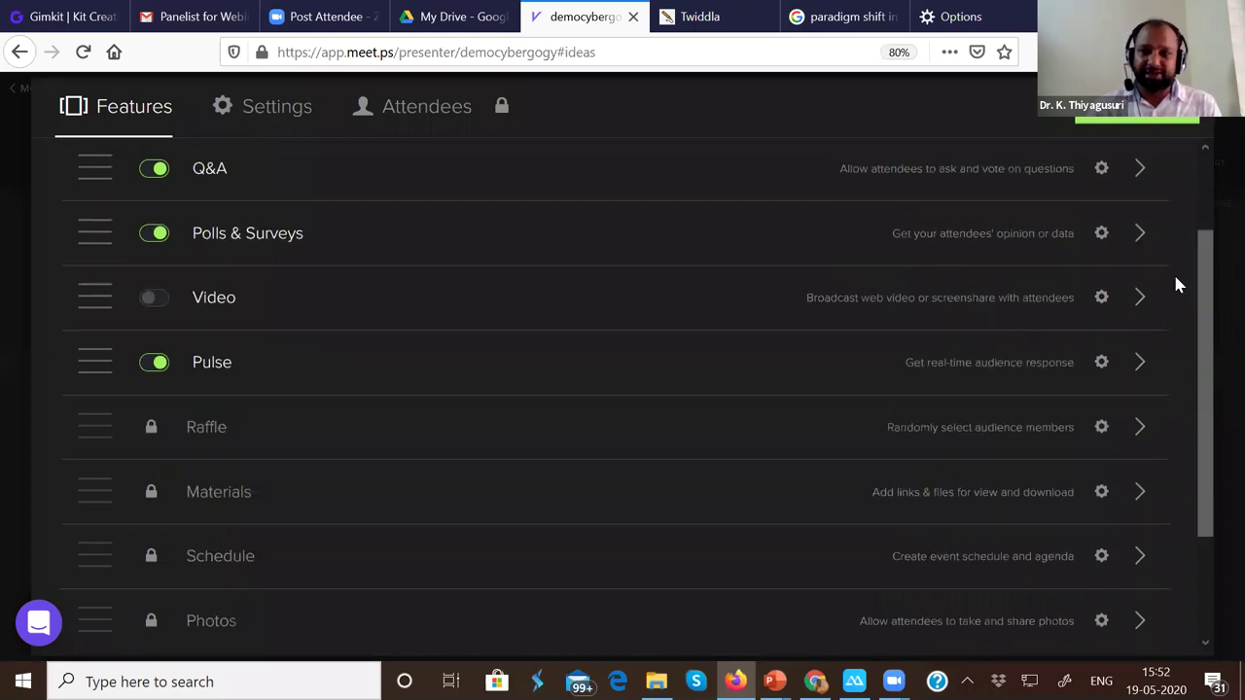
{"action": "key", "text": "Escape"}
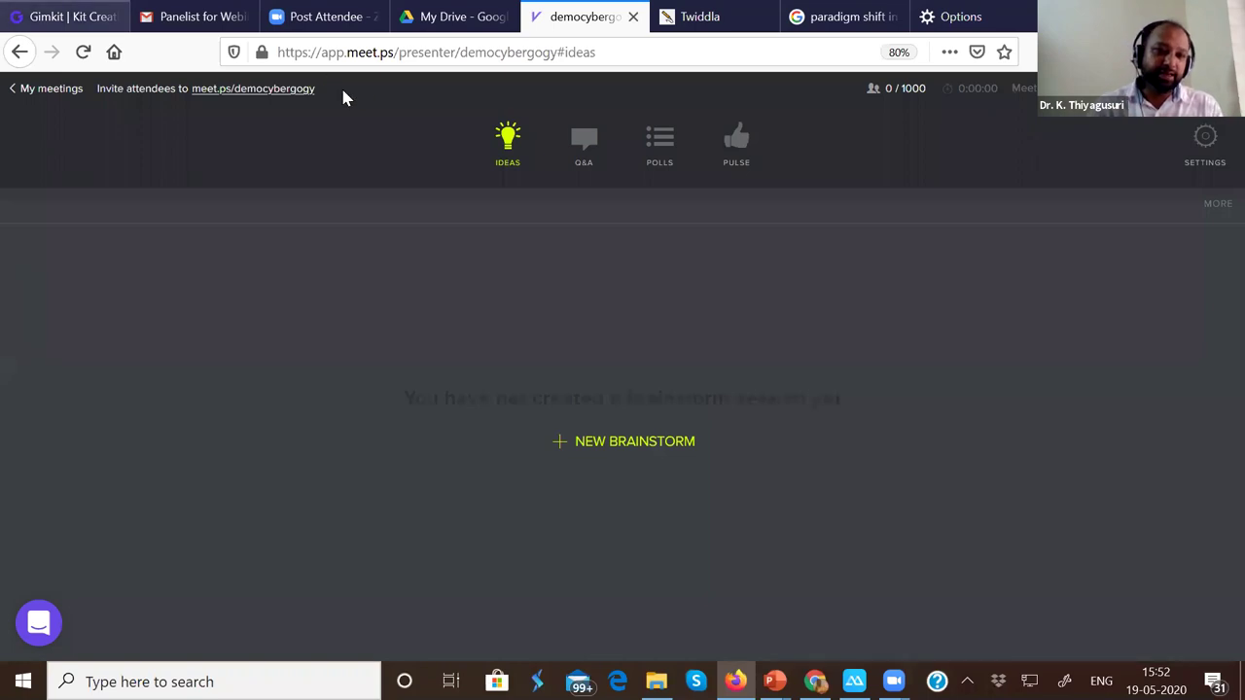
Select the meet.ps/democybergogy invite link and switch to the Polls section.
{"action": "left_click_drag", "start_coordinate": [315, 91], "coordinate": [195, 92]}
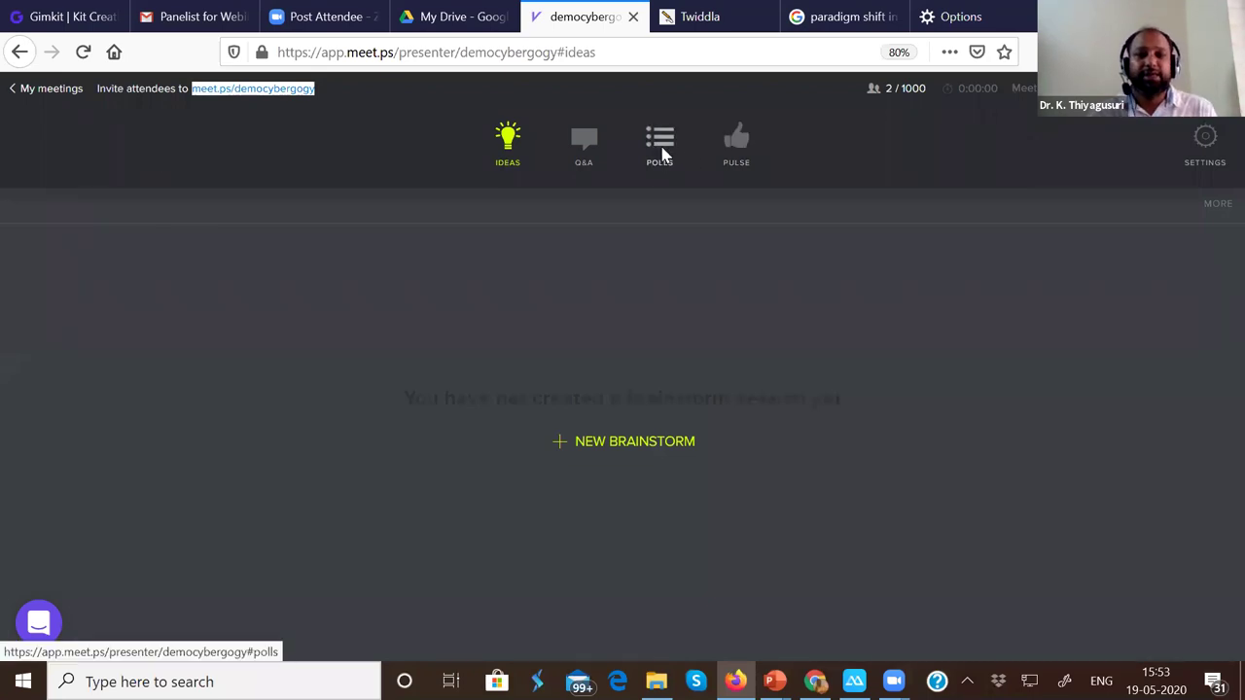
{"action": "left_click", "coordinate": [661, 151]}
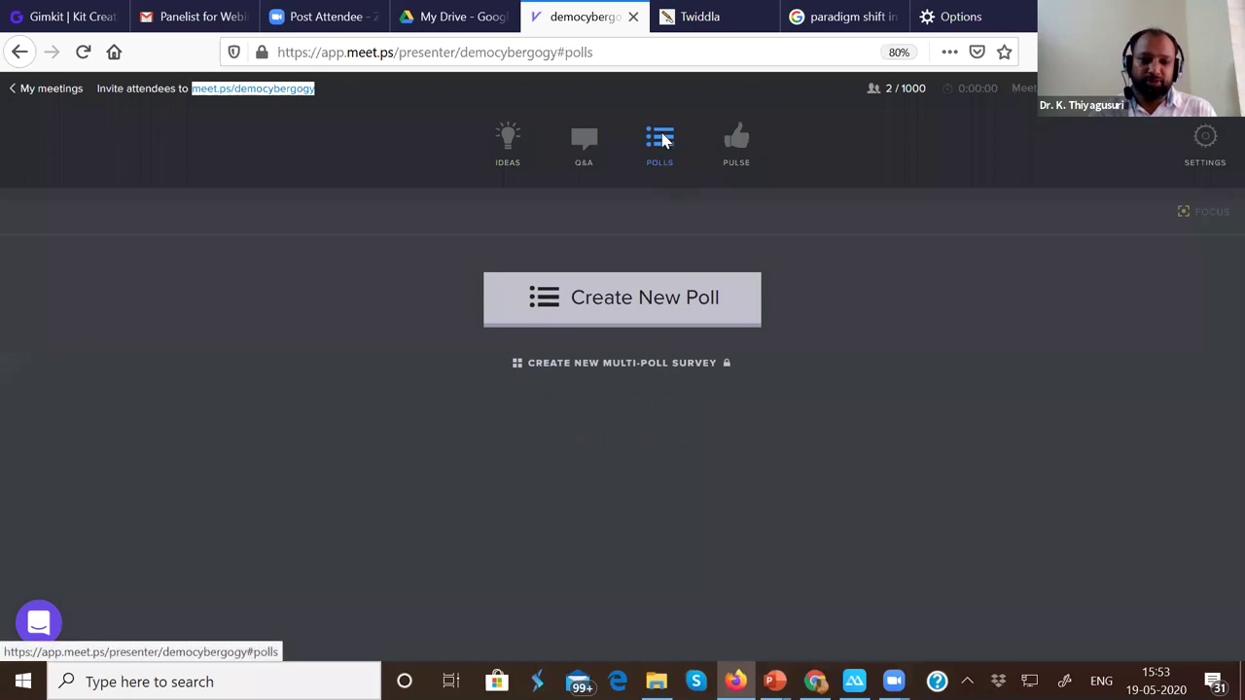
Start a new poll and expand its Poll Type list, currently Single Answer.
{"action": "left_click", "coordinate": [632, 323]}
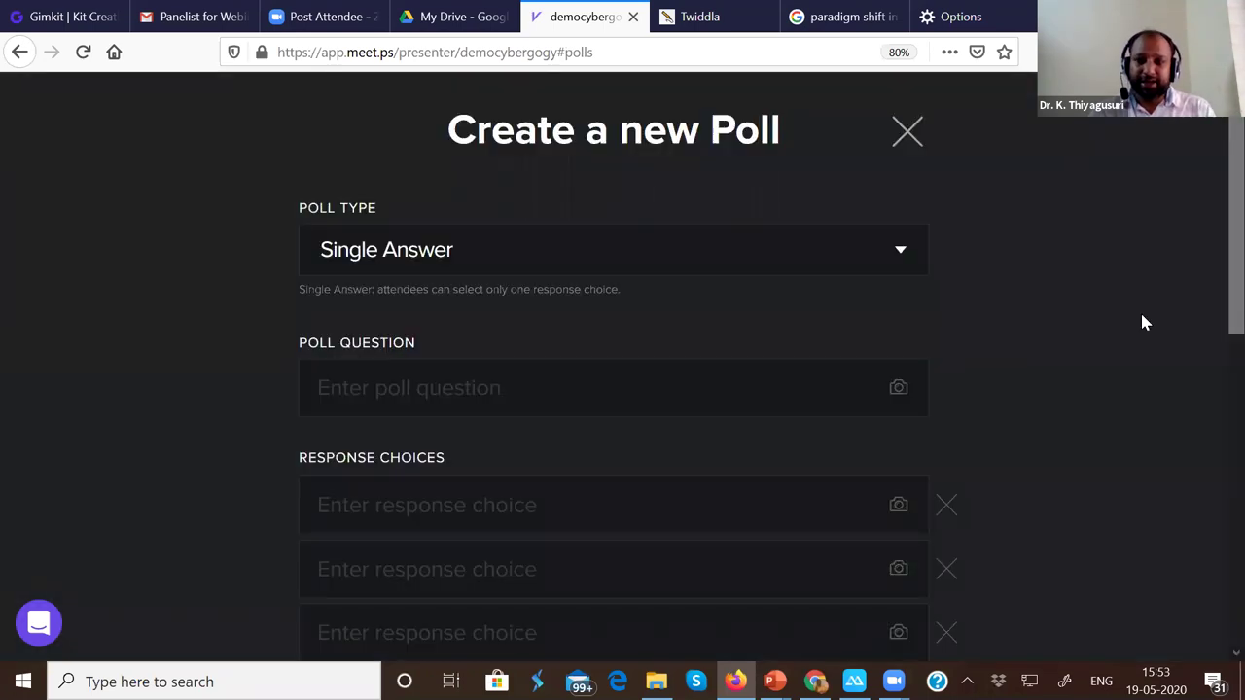
{"action": "scroll", "coordinate": [1216, 282], "scroll_direction": "down", "scroll_amount": 5}
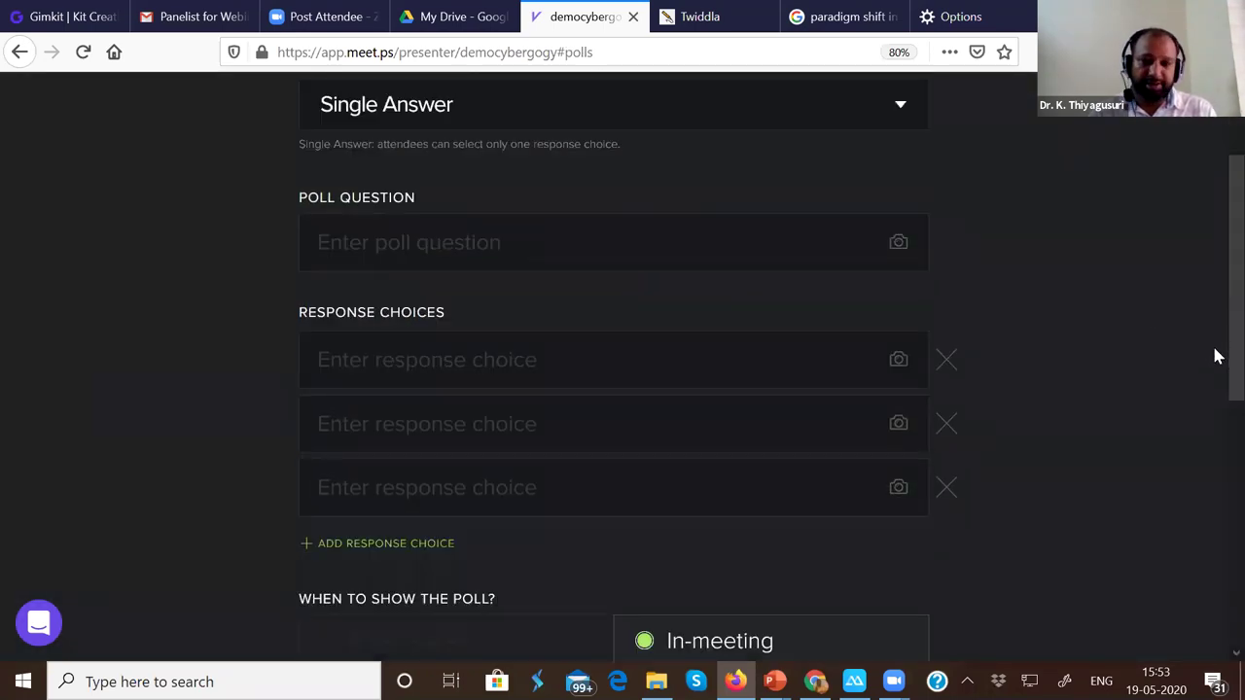
{"action": "scroll", "coordinate": [1215, 328], "scroll_direction": "up", "scroll_amount": 5}
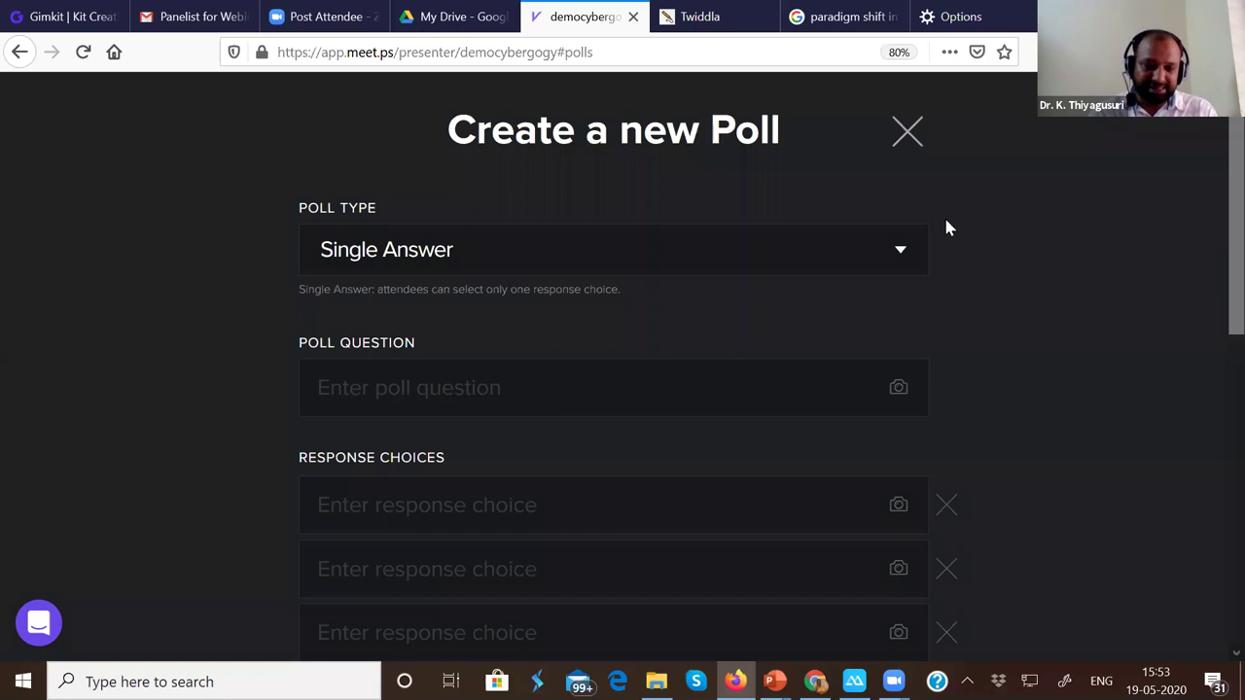
{"action": "left_click", "coordinate": [891, 251]}
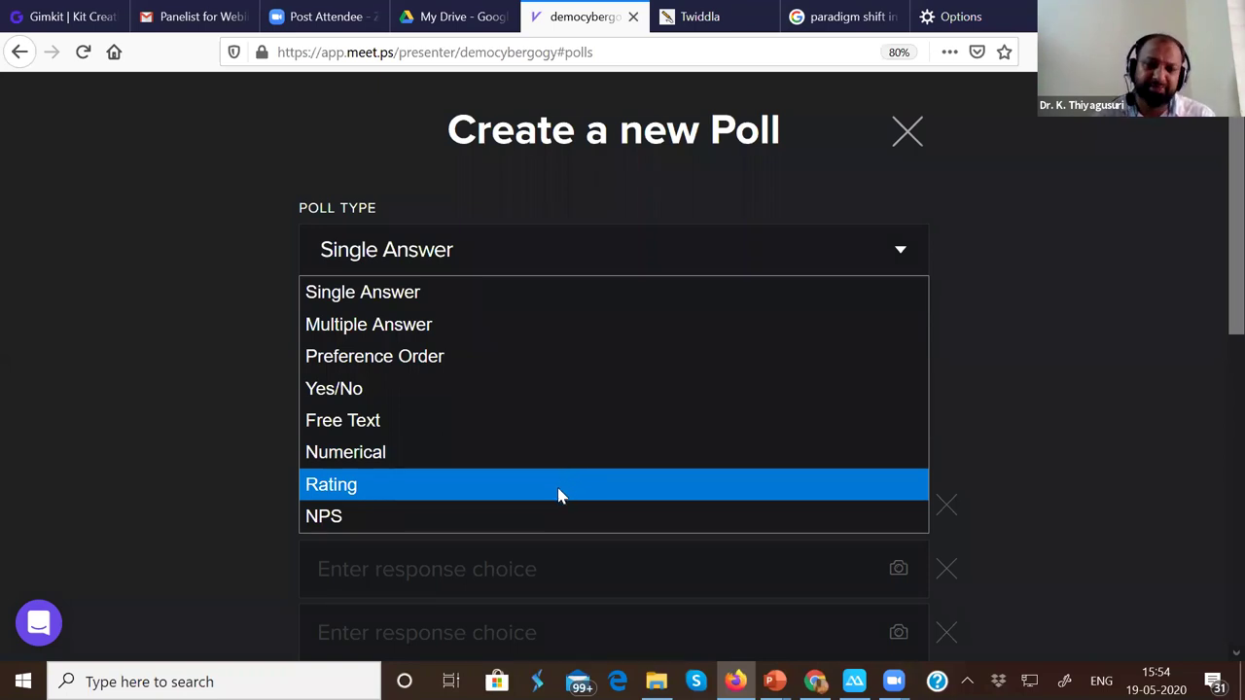
Make the poll an NPS poll asking 'How do you feel yesterday?'.
{"action": "left_click", "coordinate": [538, 522]}
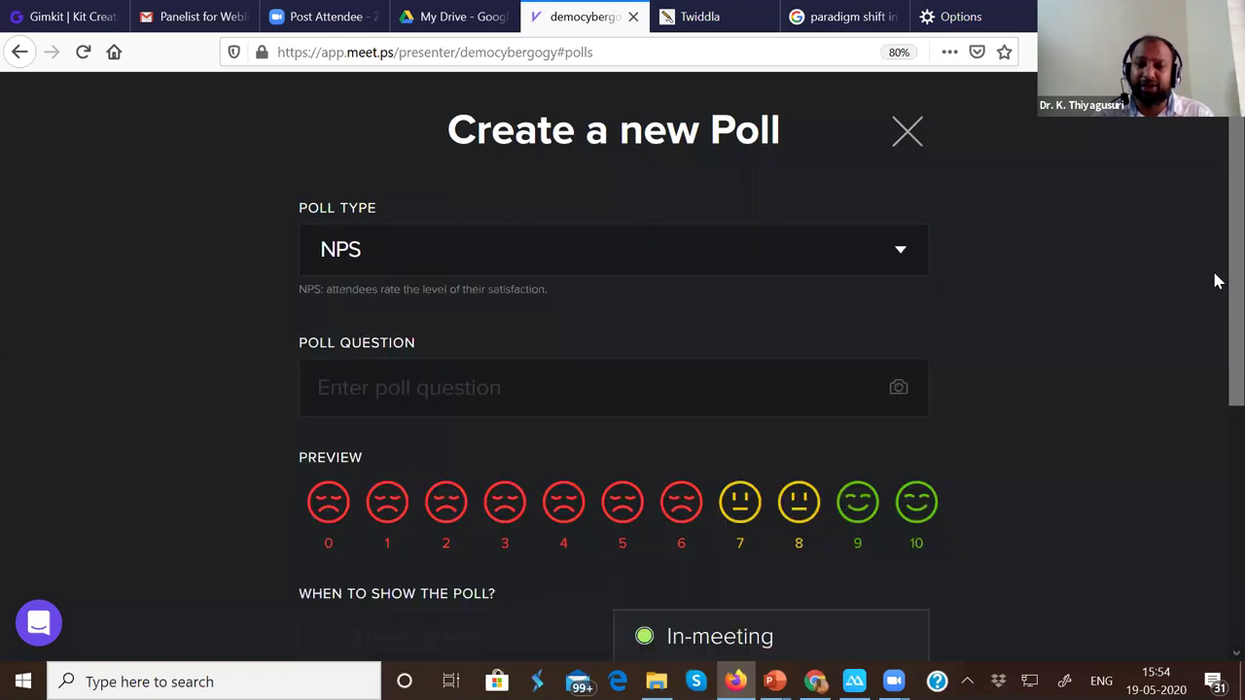
{"action": "scroll", "coordinate": [1214, 332], "scroll_direction": "down", "scroll_amount": 2}
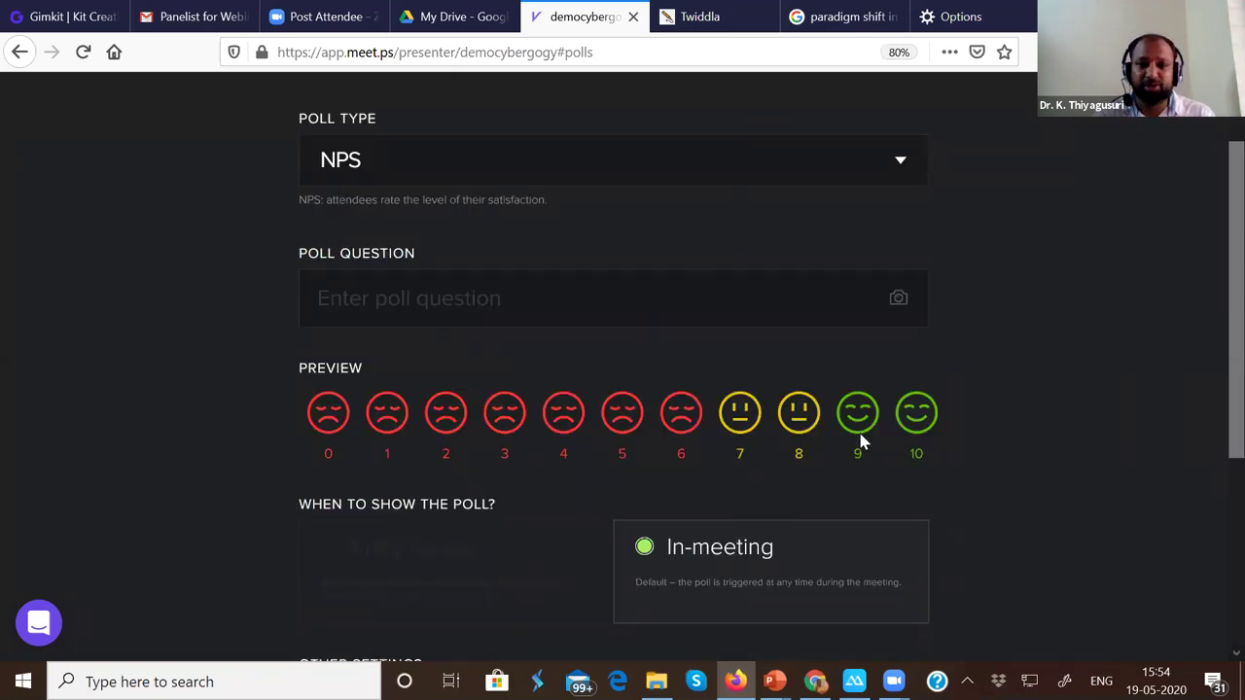
{"action": "scroll", "coordinate": [1216, 316], "scroll_direction": "up", "scroll_amount": 1}
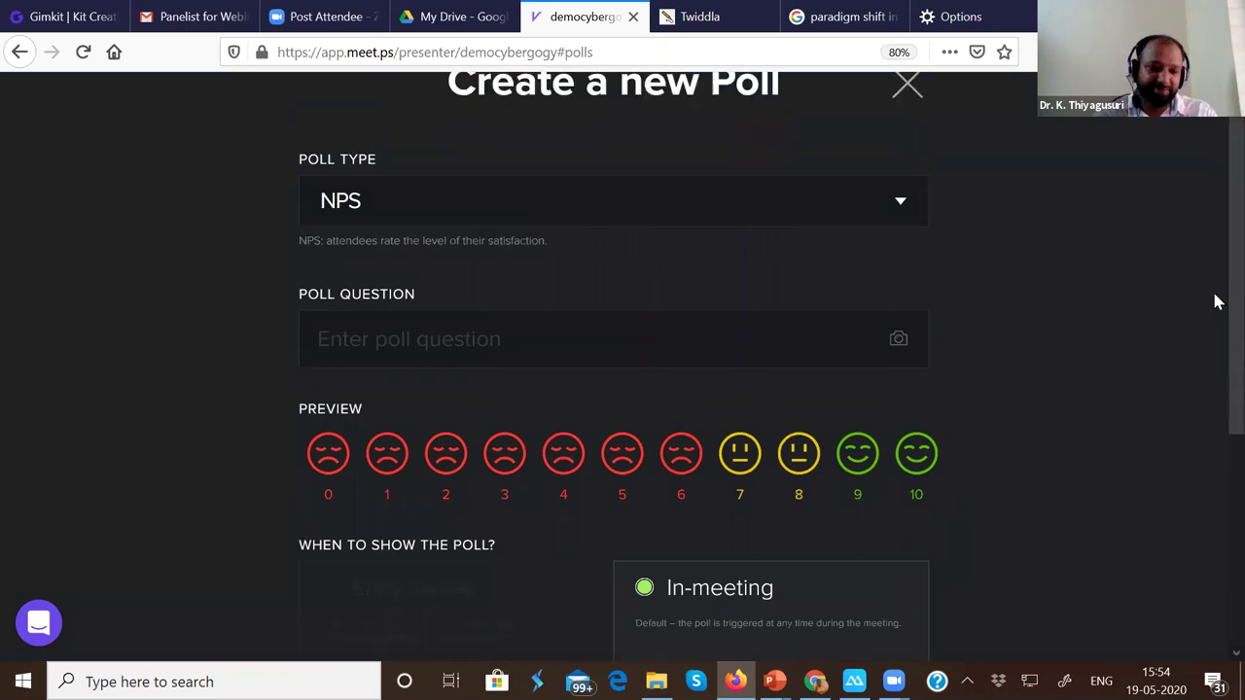
{"action": "left_click", "coordinate": [642, 351]}
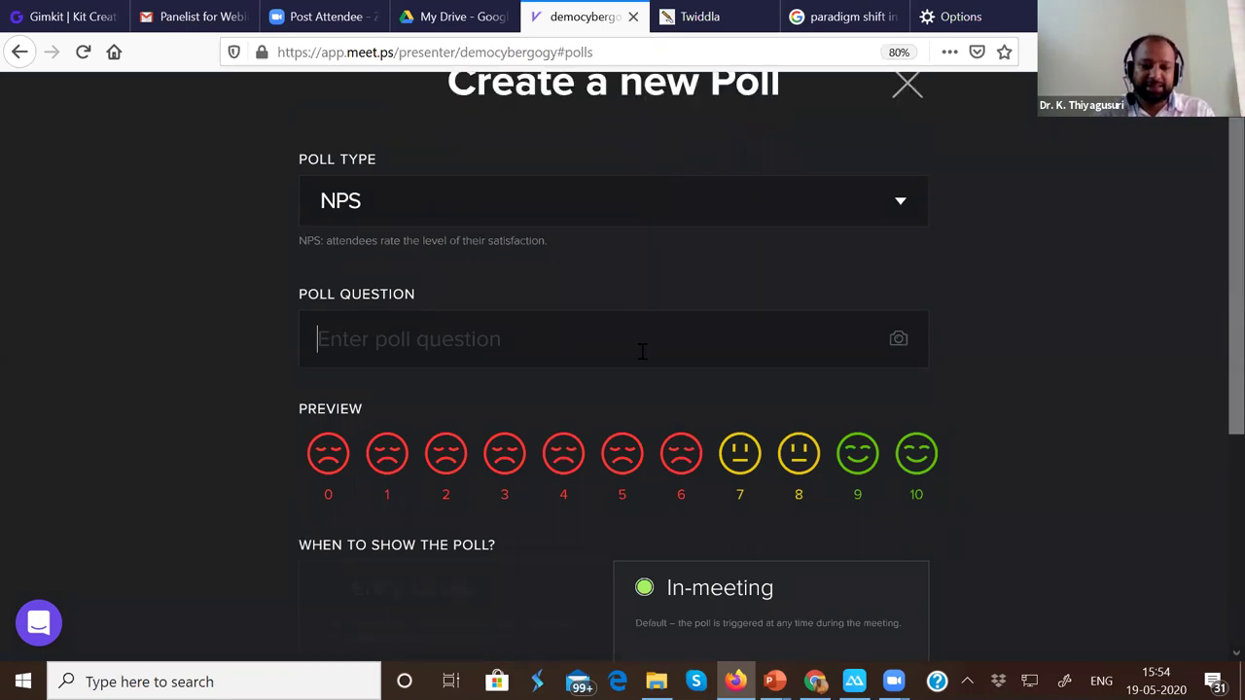
{"action": "type", "text": "How do you feel yesterday?"}
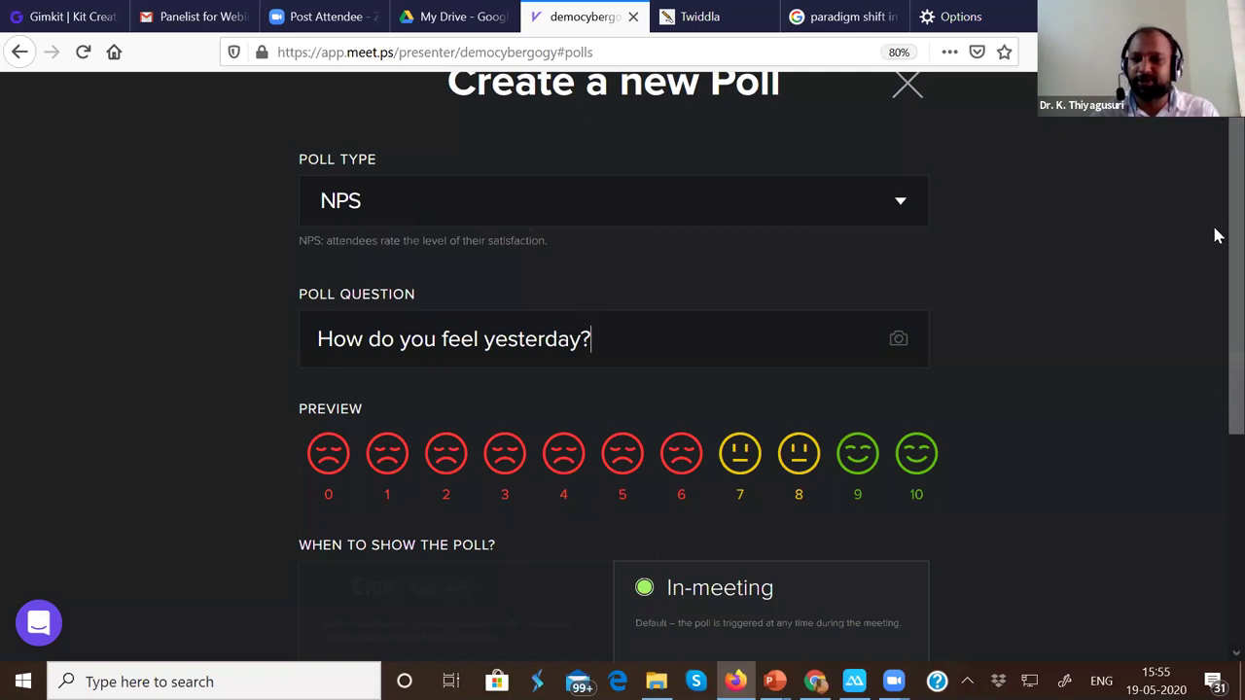
Save the NPS poll and begin another blank poll.
{"action": "scroll", "coordinate": [1218, 283], "scroll_direction": "down", "scroll_amount": 1}
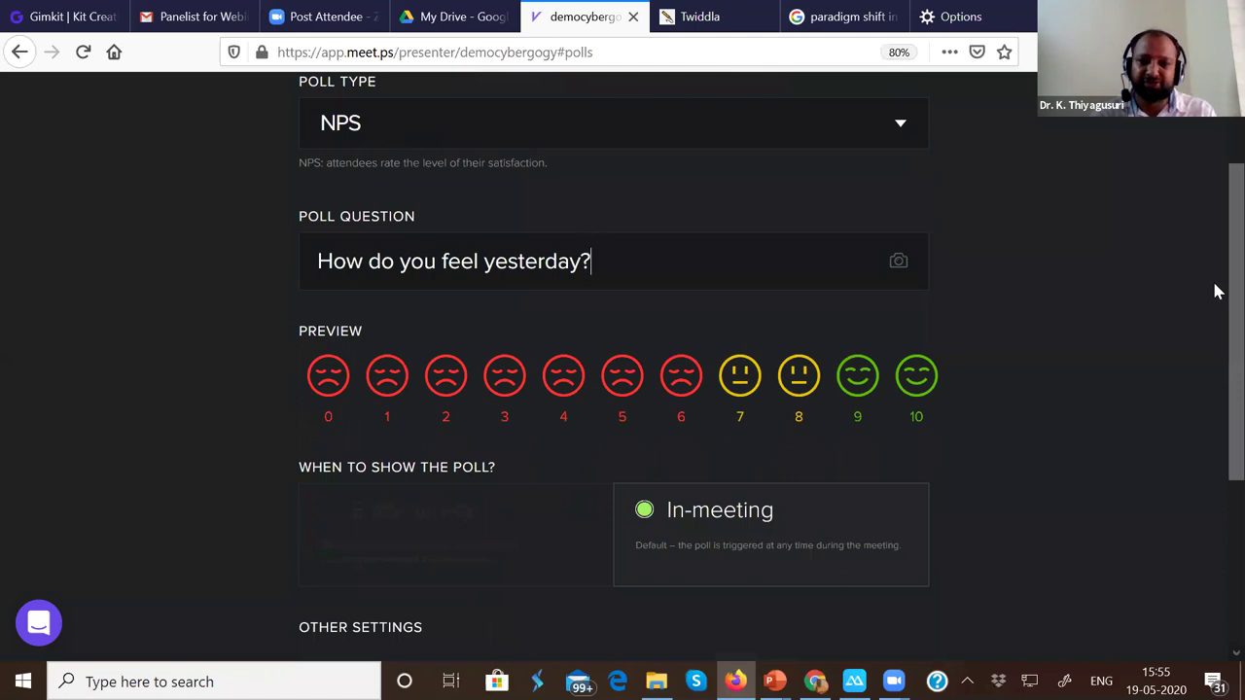
{"action": "scroll", "coordinate": [1216, 383], "scroll_direction": "down", "scroll_amount": 2}
{"action": "scroll", "coordinate": [1216, 473], "scroll_direction": "down", "scroll_amount": 2}
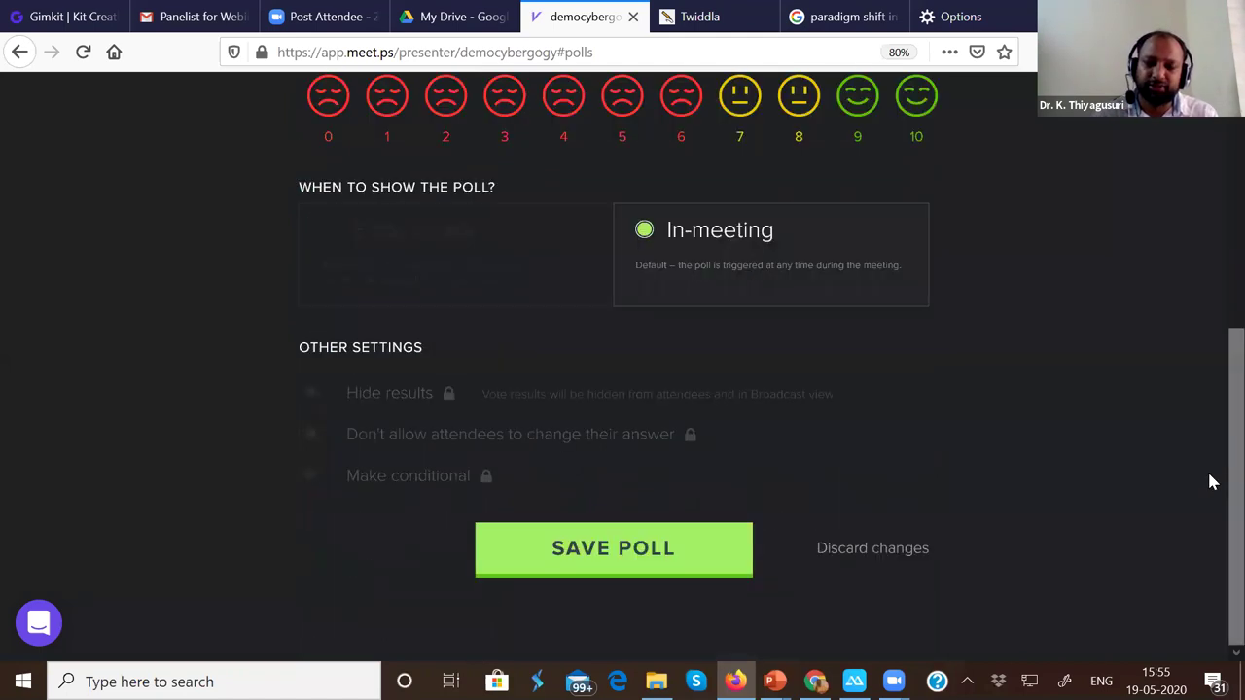
{"action": "left_click", "coordinate": [722, 580]}
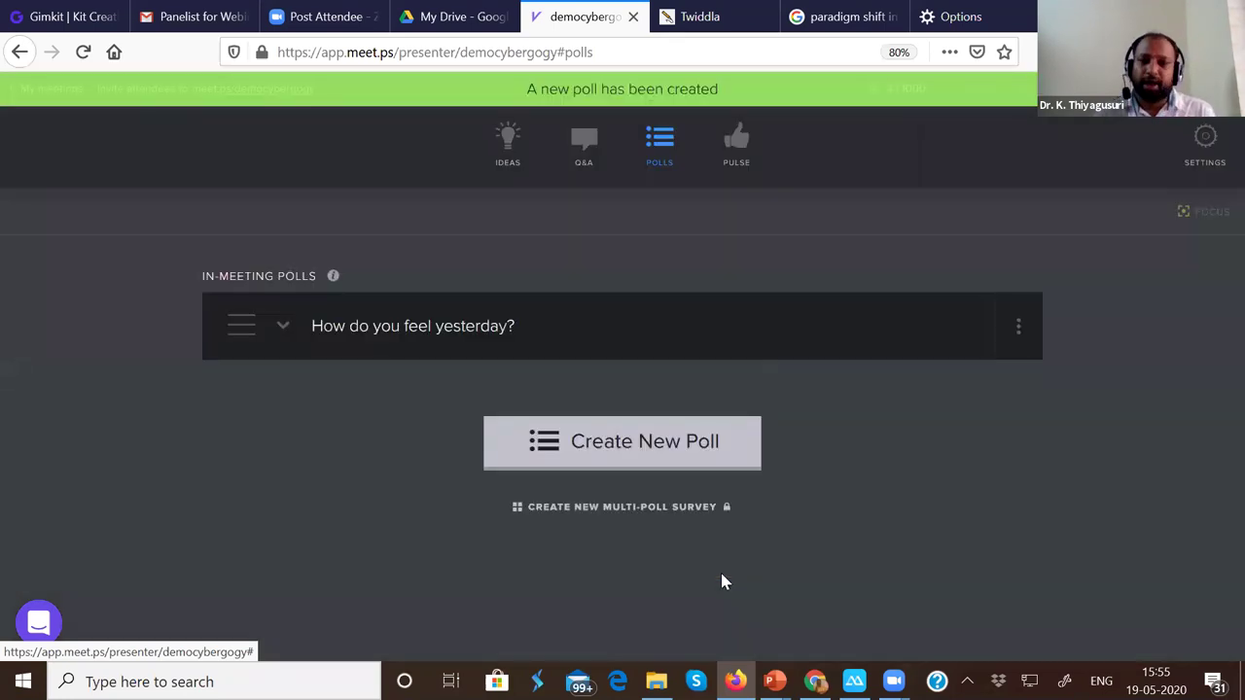
{"action": "left_click", "coordinate": [675, 452]}
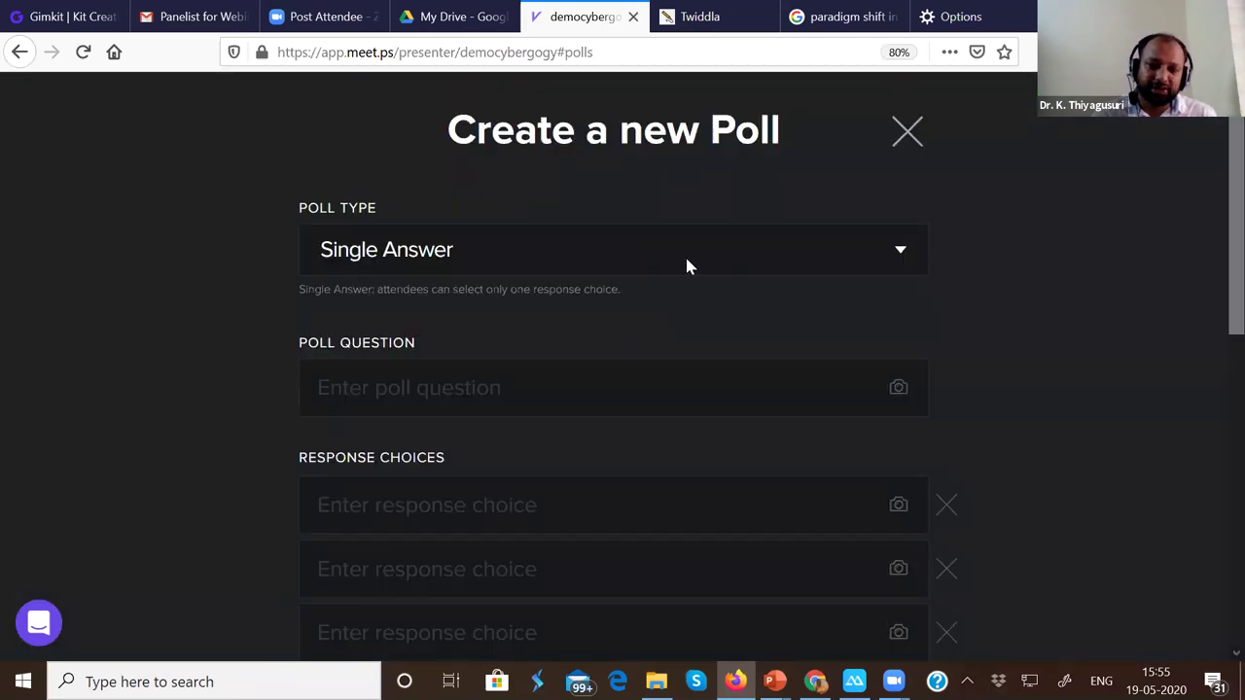
Save a Free Text poll asking 'what is your favourite mobile apps?'.
{"action": "left_click", "coordinate": [686, 265]}
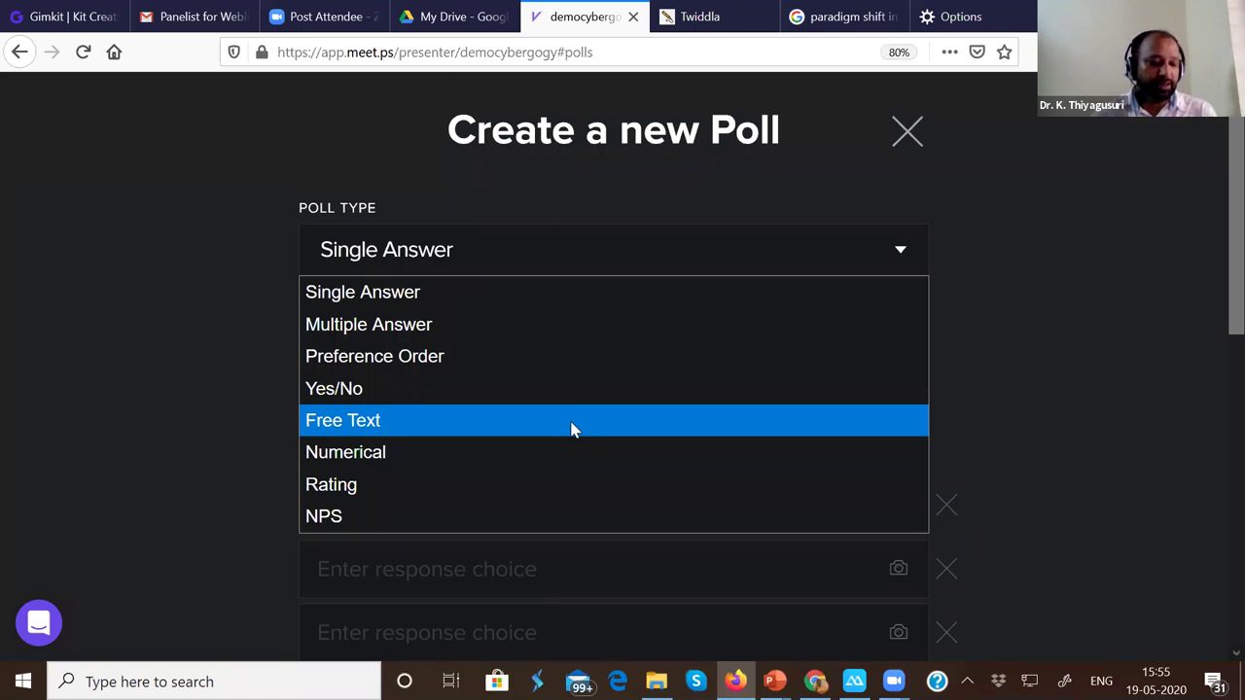
{"action": "left_click", "coordinate": [573, 430]}
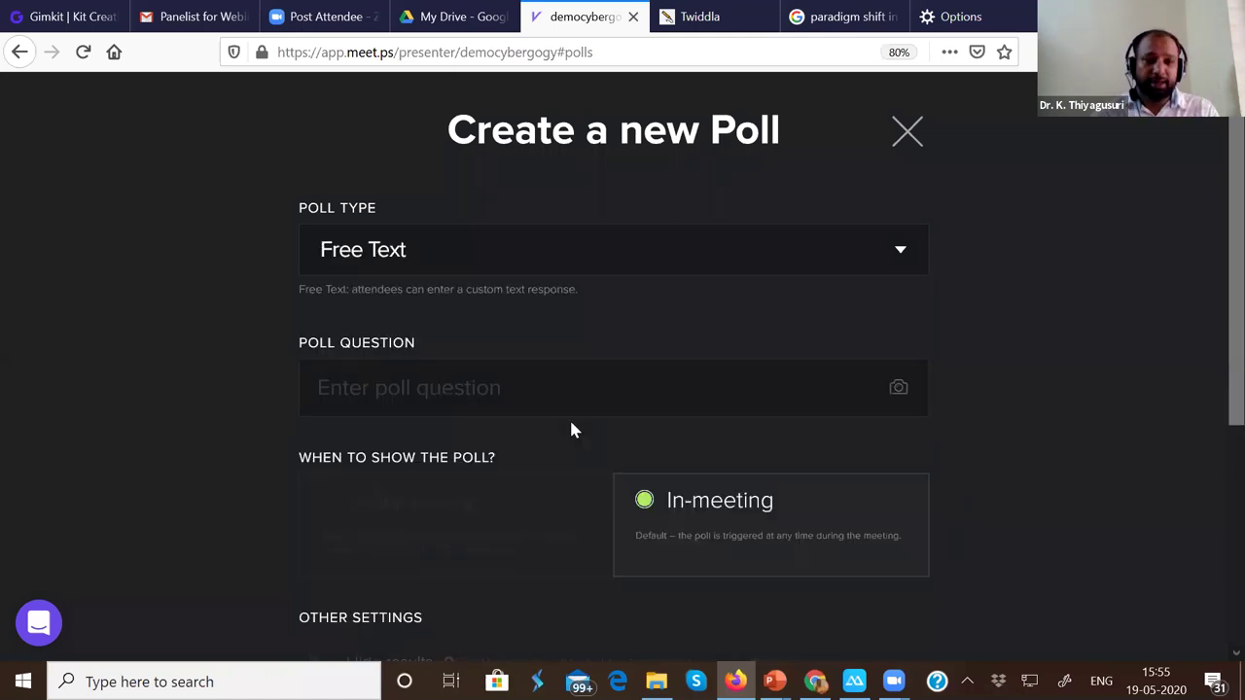
{"action": "left_click", "coordinate": [479, 397]}
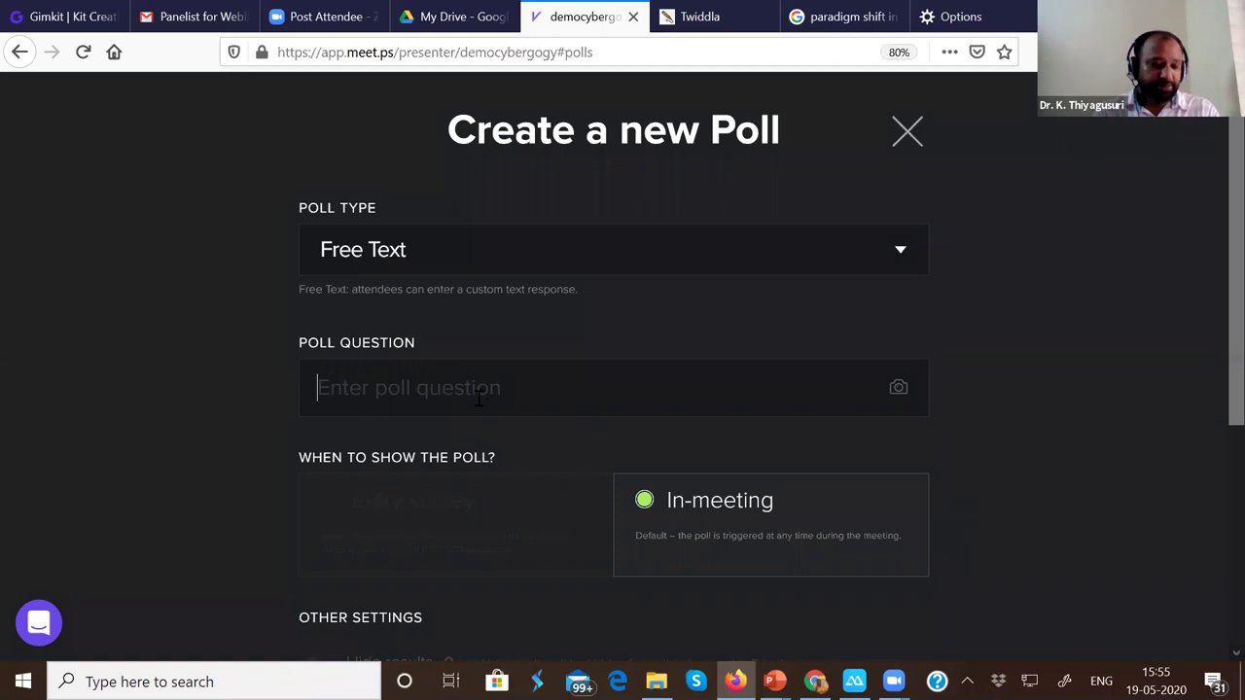
{"action": "type", "text": "do"}
{"action": "key", "text": "BackSpace"}
{"action": "key", "text": "BackSpace"}
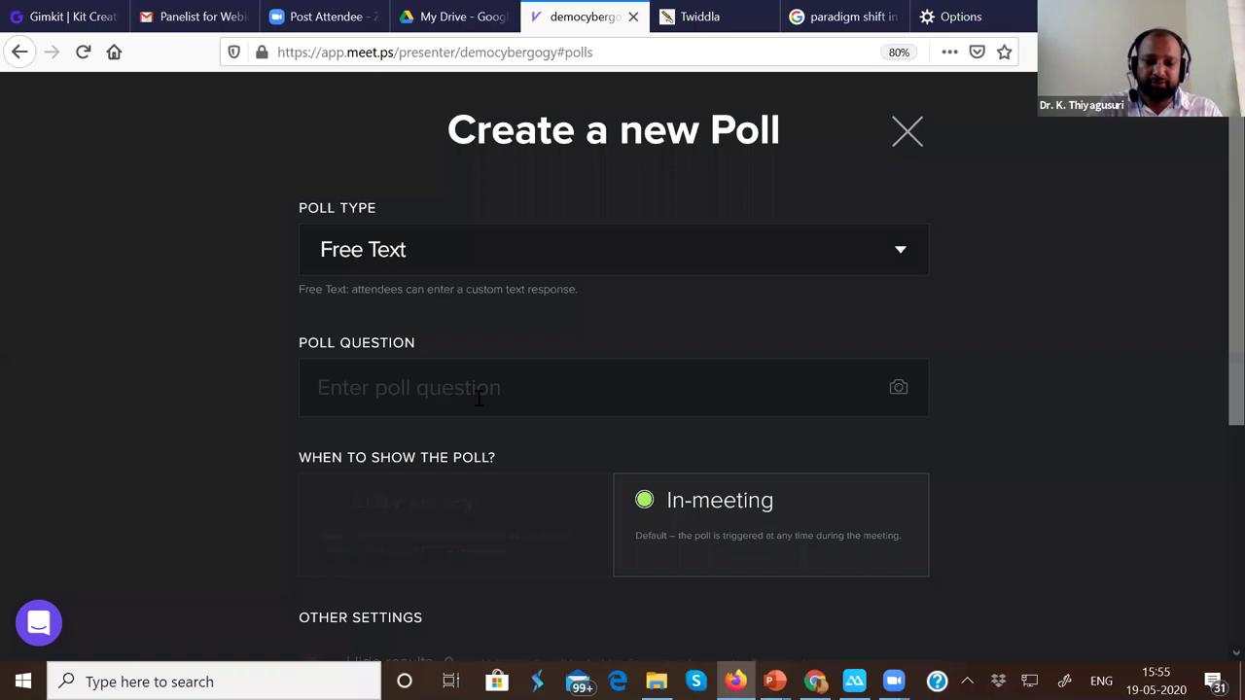
{"action": "type", "text": "what is y"}
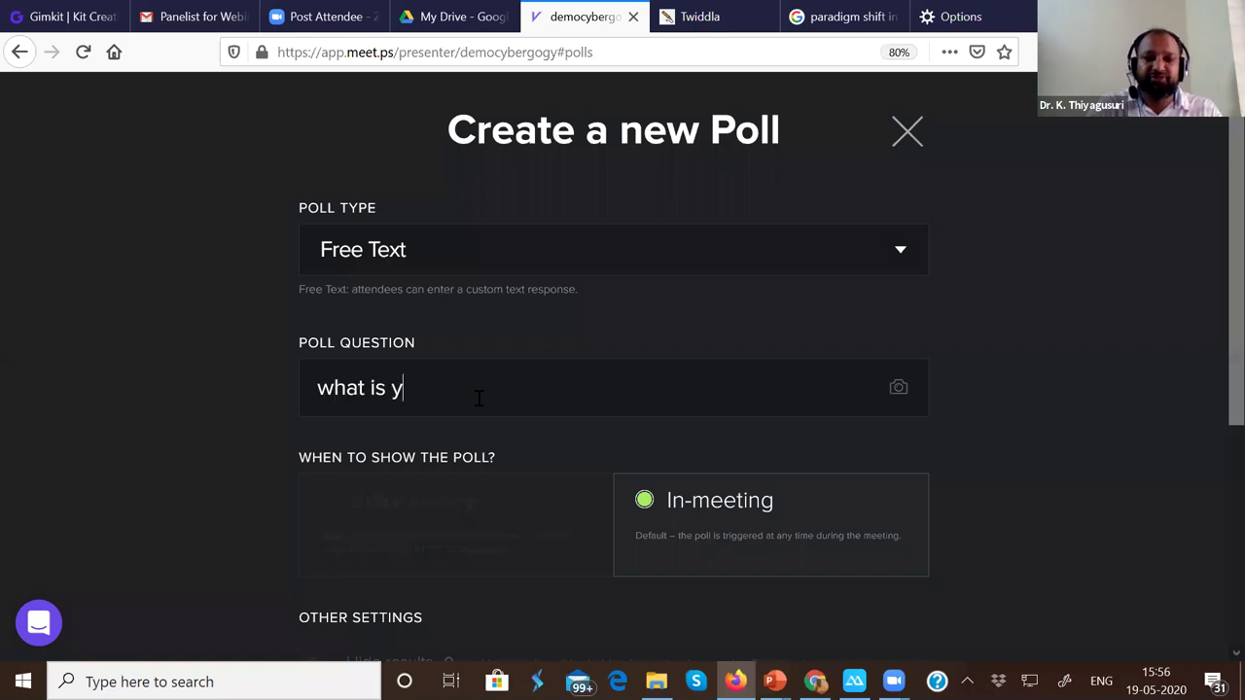
{"action": "type", "text": "our fvav"}
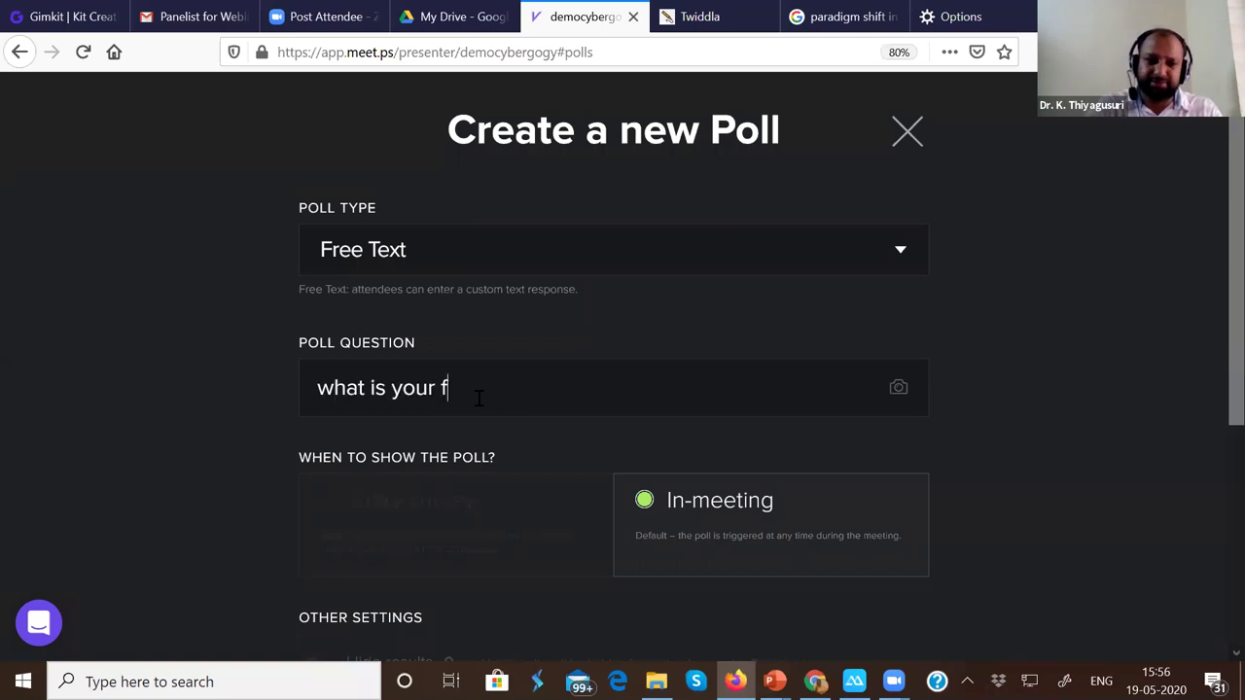
{"action": "key", "text": "BackSpace"}
{"action": "key", "text": "BackSpace"}
{"action": "key", "text": "BackSpace"}
{"action": "type", "text": "avourite mobile "}
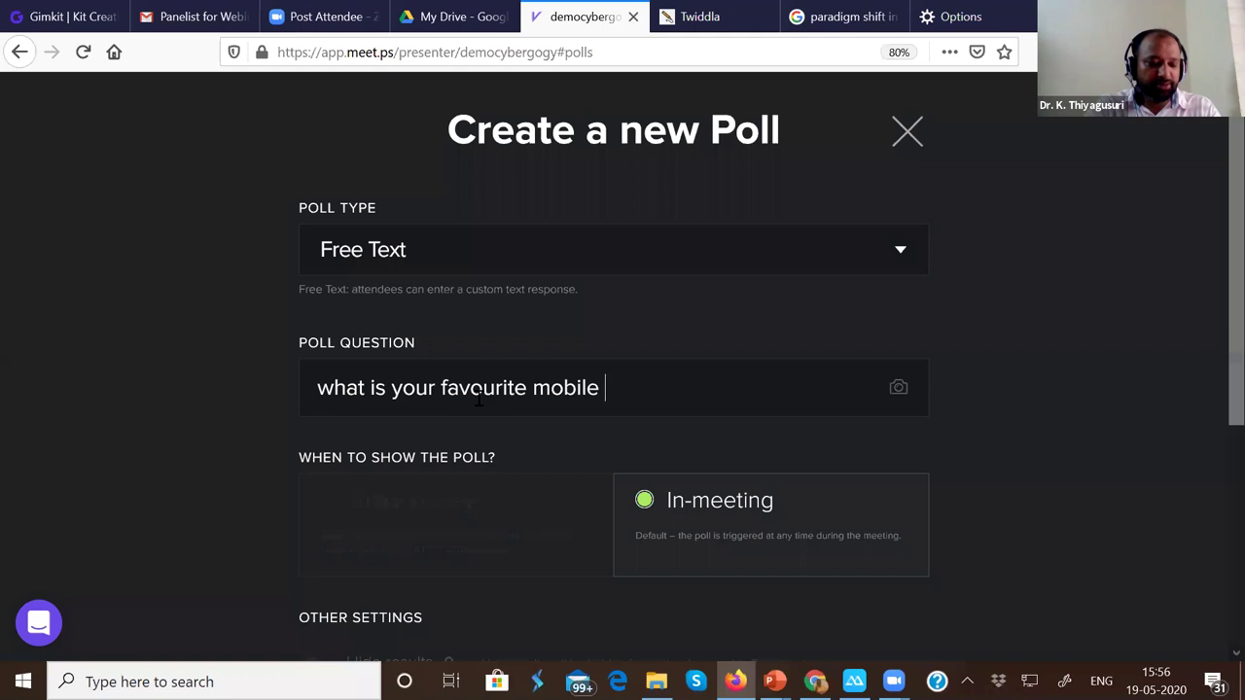
{"action": "type", "text": "apps?"}
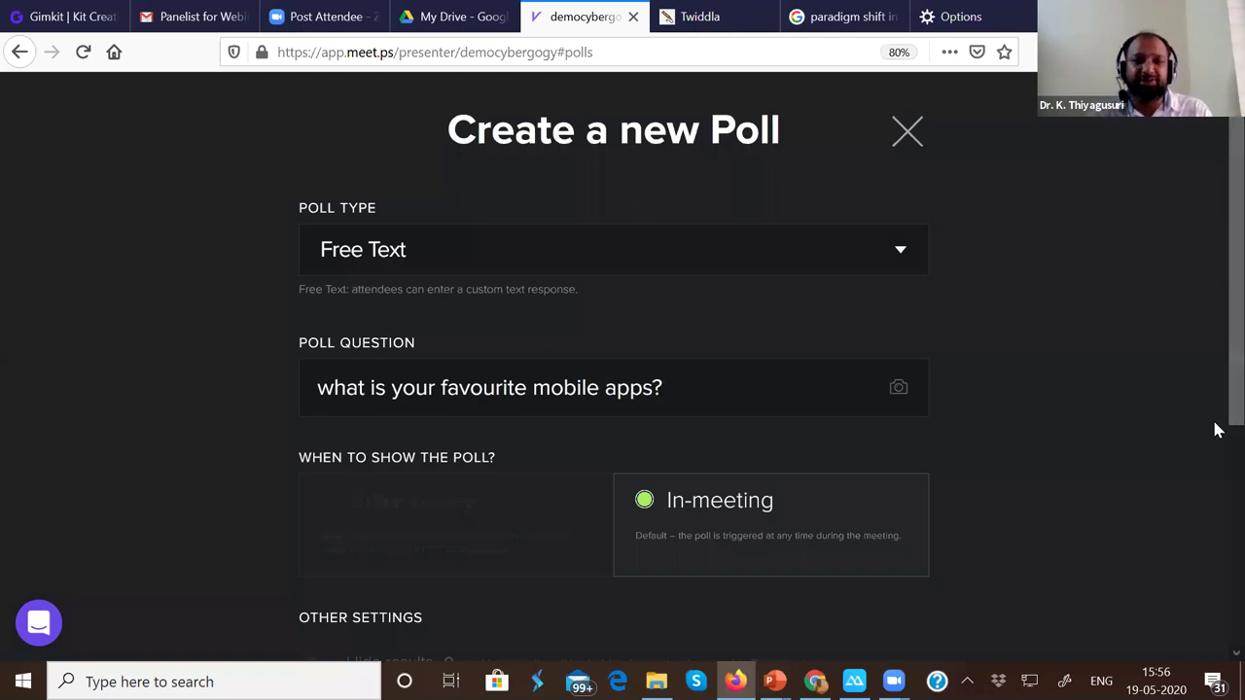
{"action": "scroll", "coordinate": [1216, 430], "scroll_direction": "down", "scroll_amount": 3}
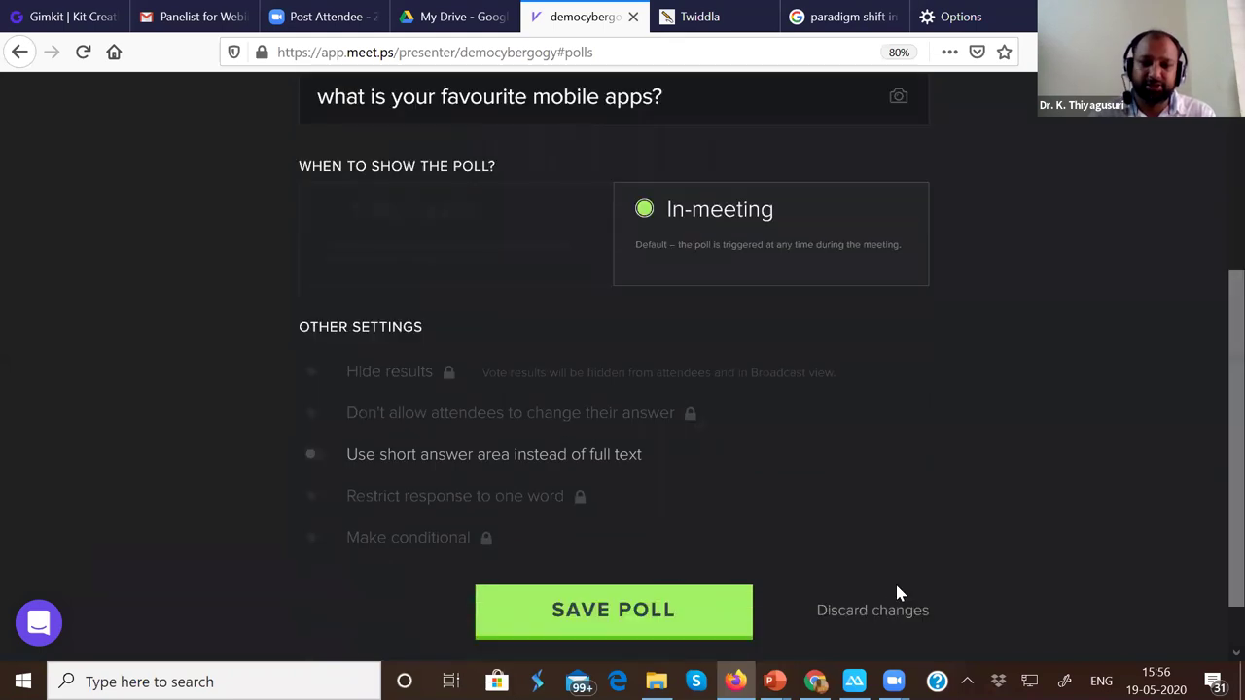
{"action": "left_click", "coordinate": [675, 617]}
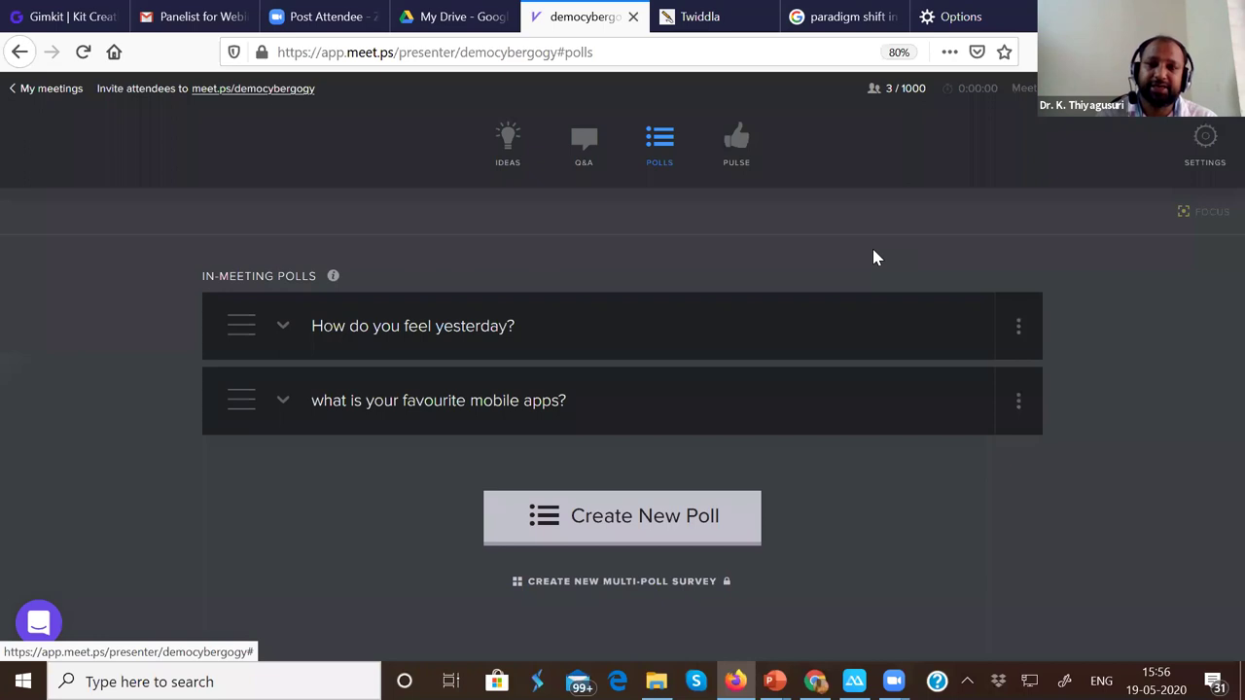
Highlight the meet.ps invite link for sharing while attendance climbs to 26/1000.
{"action": "left_click_drag", "start_coordinate": [329, 98], "coordinate": [195, 97]}
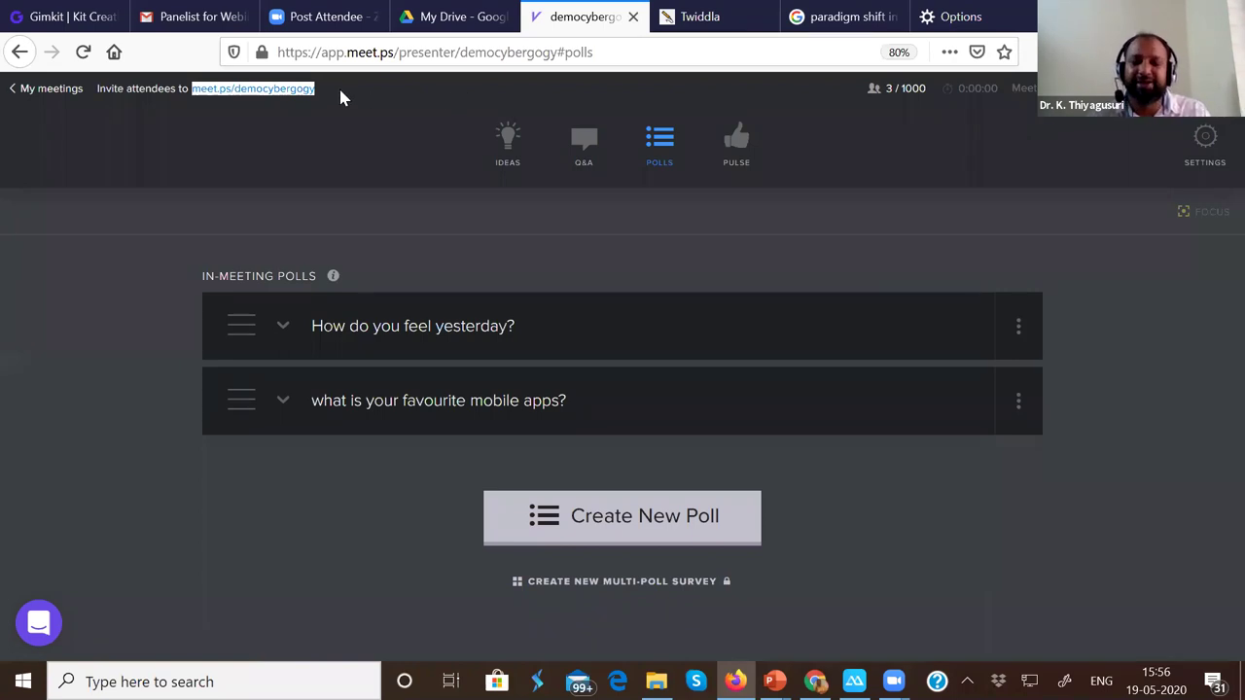
{"action": "left_click", "coordinate": [355, 172]}
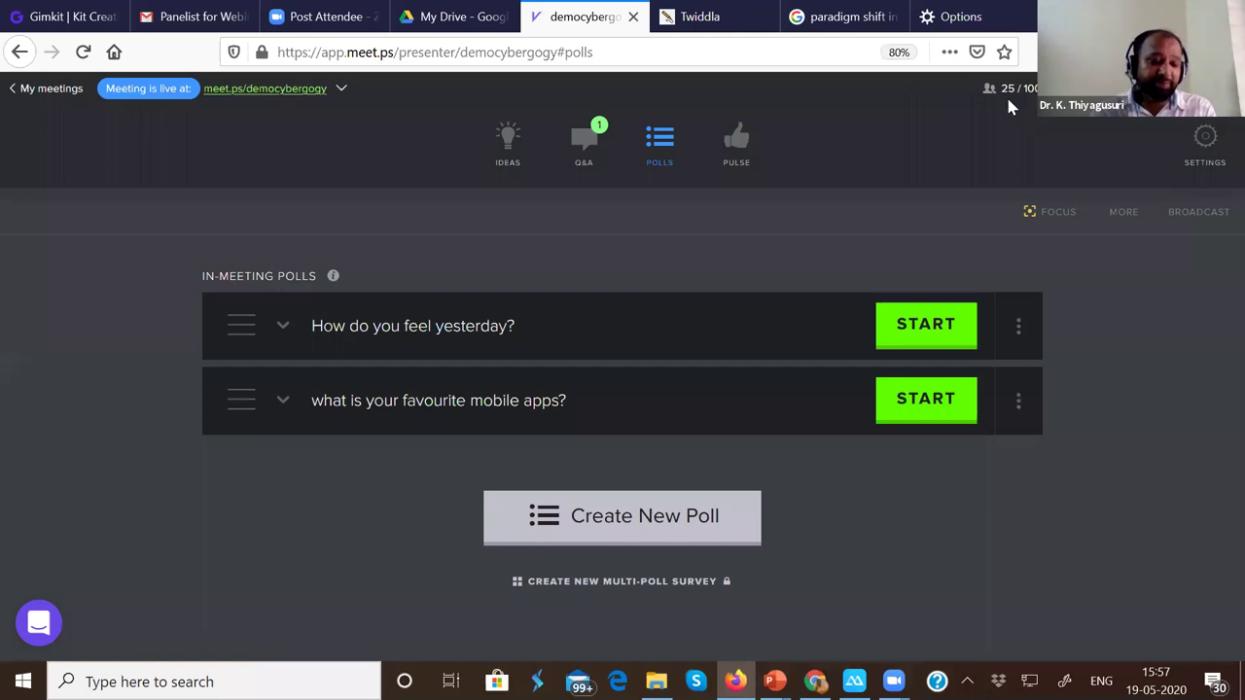
Close the NPS poll at 33 responses (score 67) and start the mobile apps poll.
{"action": "left_click", "coordinate": [931, 326]}
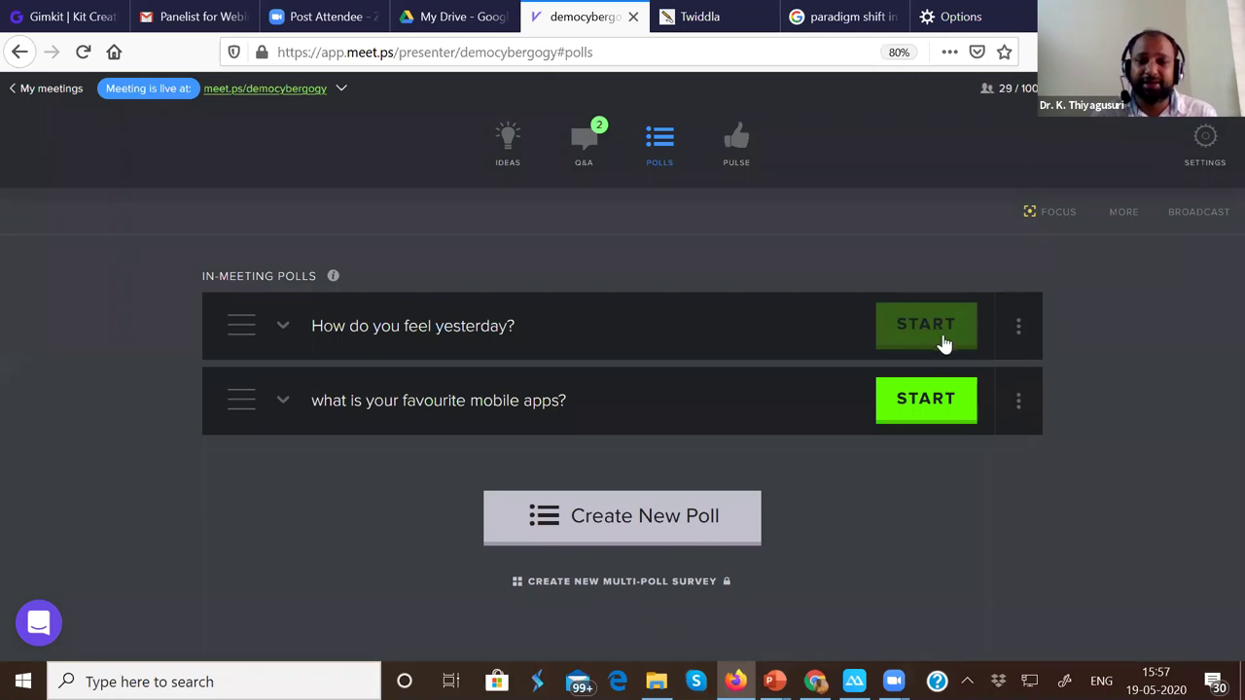
{"action": "left_click", "coordinate": [958, 342]}
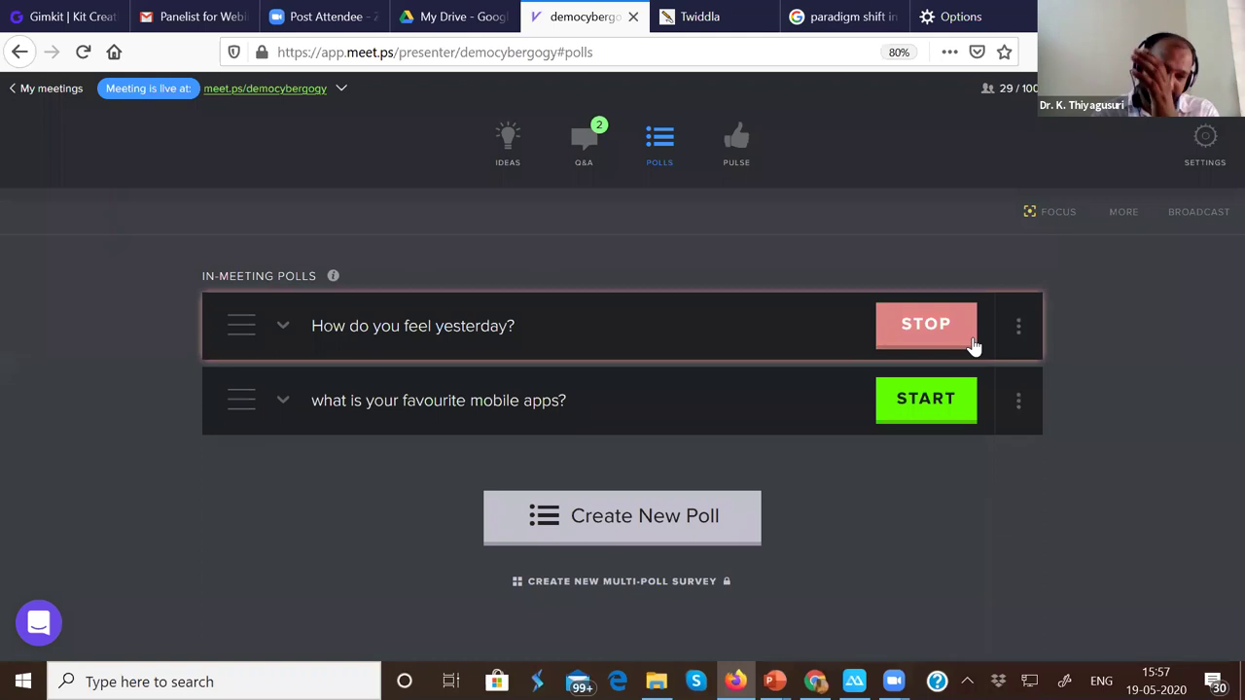
{"action": "left_click", "coordinate": [280, 330]}
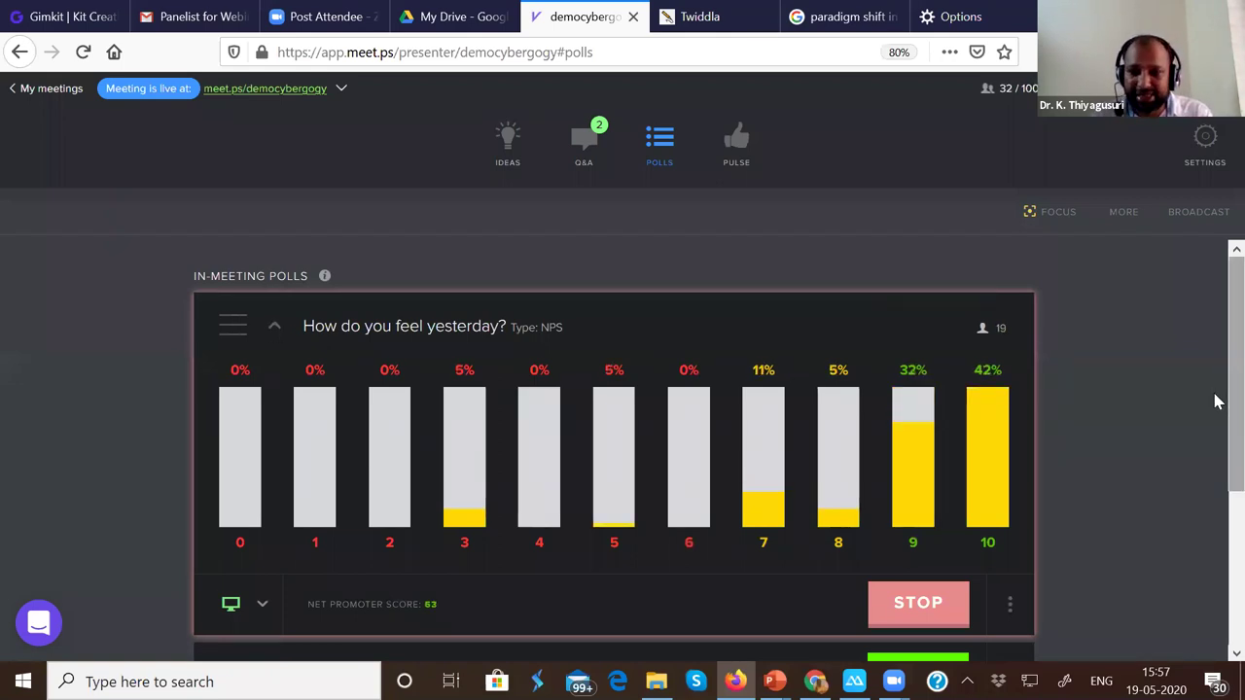
{"action": "scroll", "coordinate": [1217, 431], "scroll_direction": "down", "scroll_amount": 1}
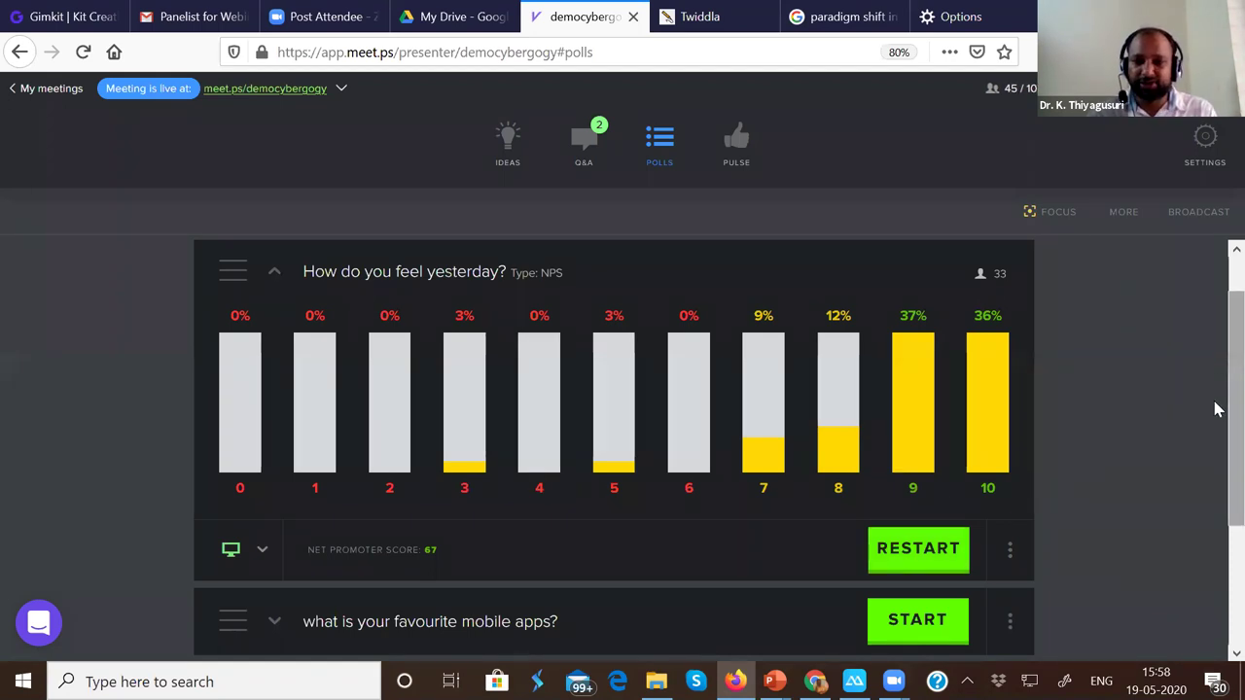
{"action": "scroll", "coordinate": [905, 618], "scroll_direction": "down", "scroll_amount": 2}
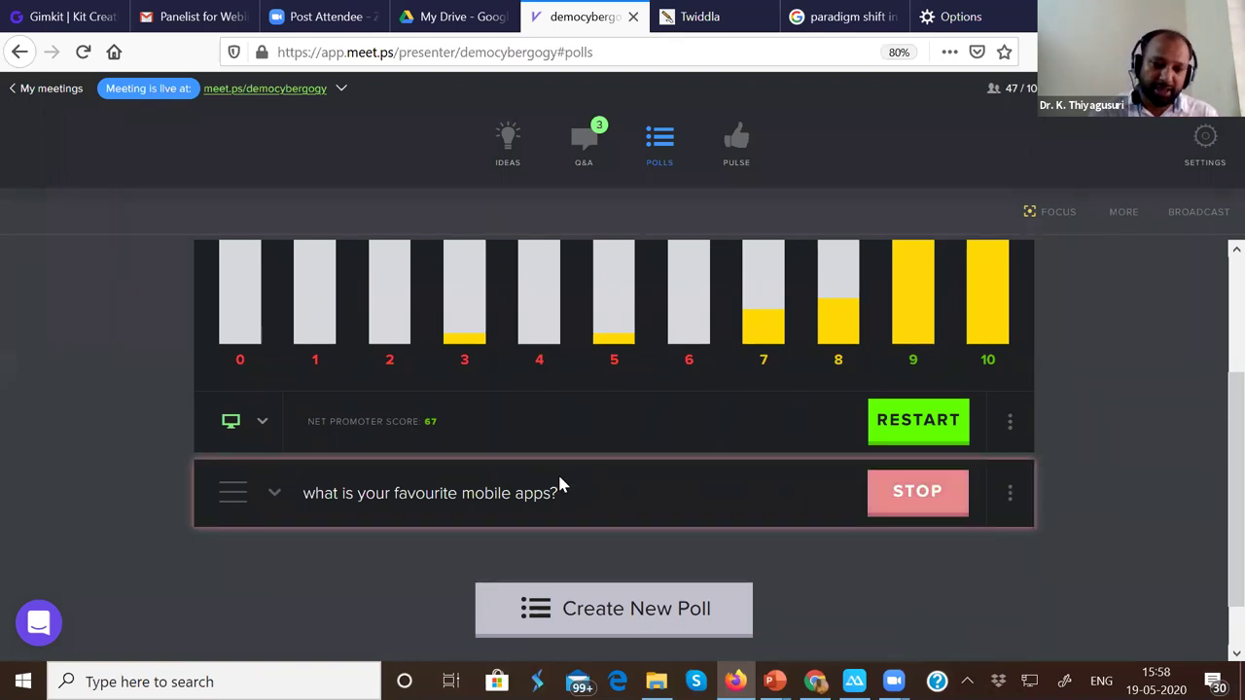
Expand the mobile apps poll to view its 43-response word cloud and dismiss the Norton warning.
{"action": "left_click", "coordinate": [467, 472]}
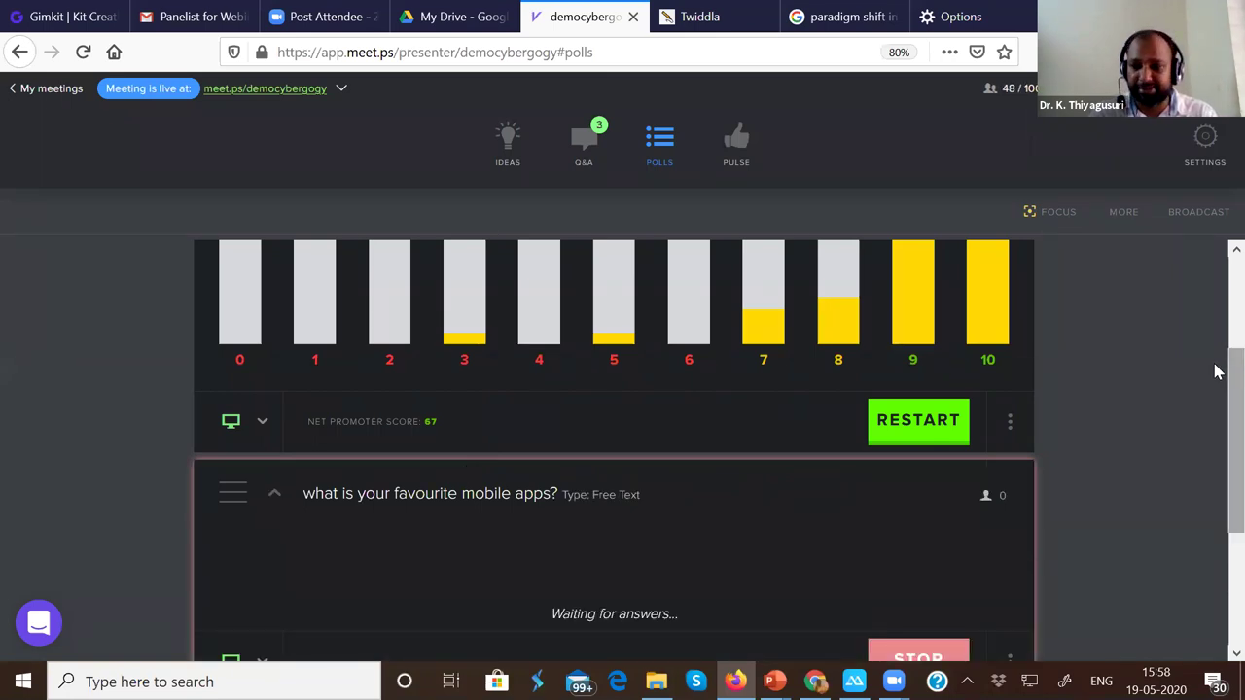
{"action": "scroll", "coordinate": [1216, 439], "scroll_direction": "down", "scroll_amount": 3}
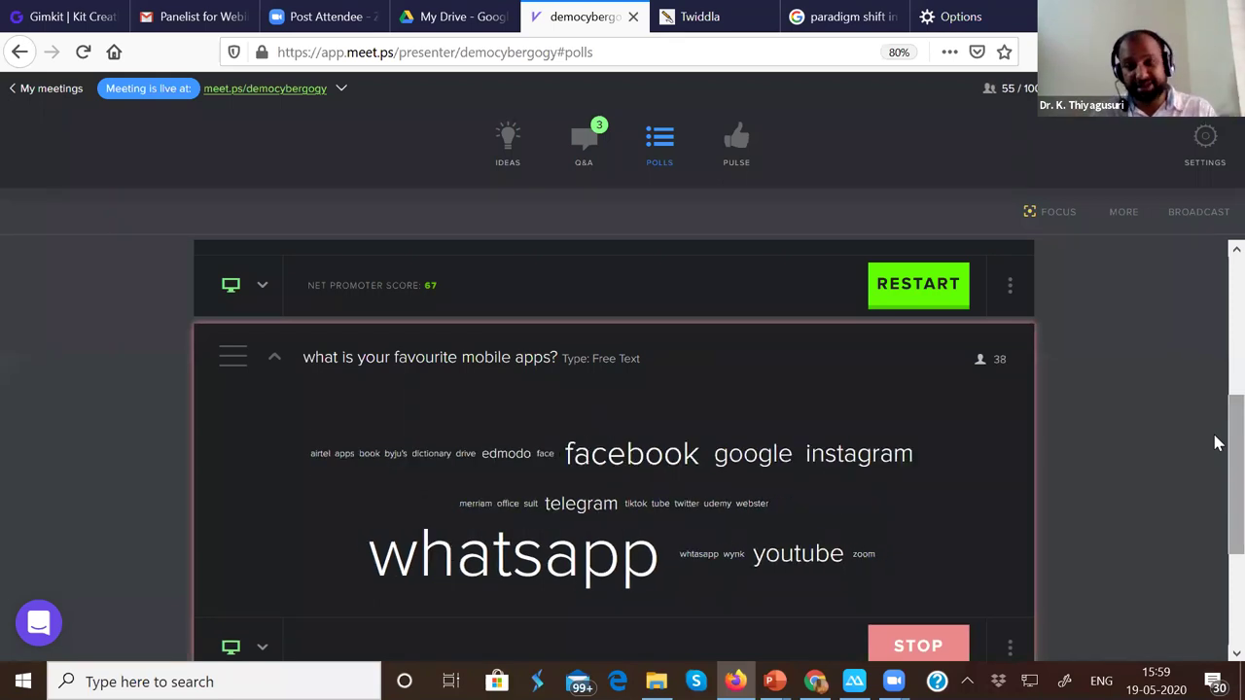
{"action": "scroll", "coordinate": [1218, 526], "scroll_direction": "down", "scroll_amount": 2}
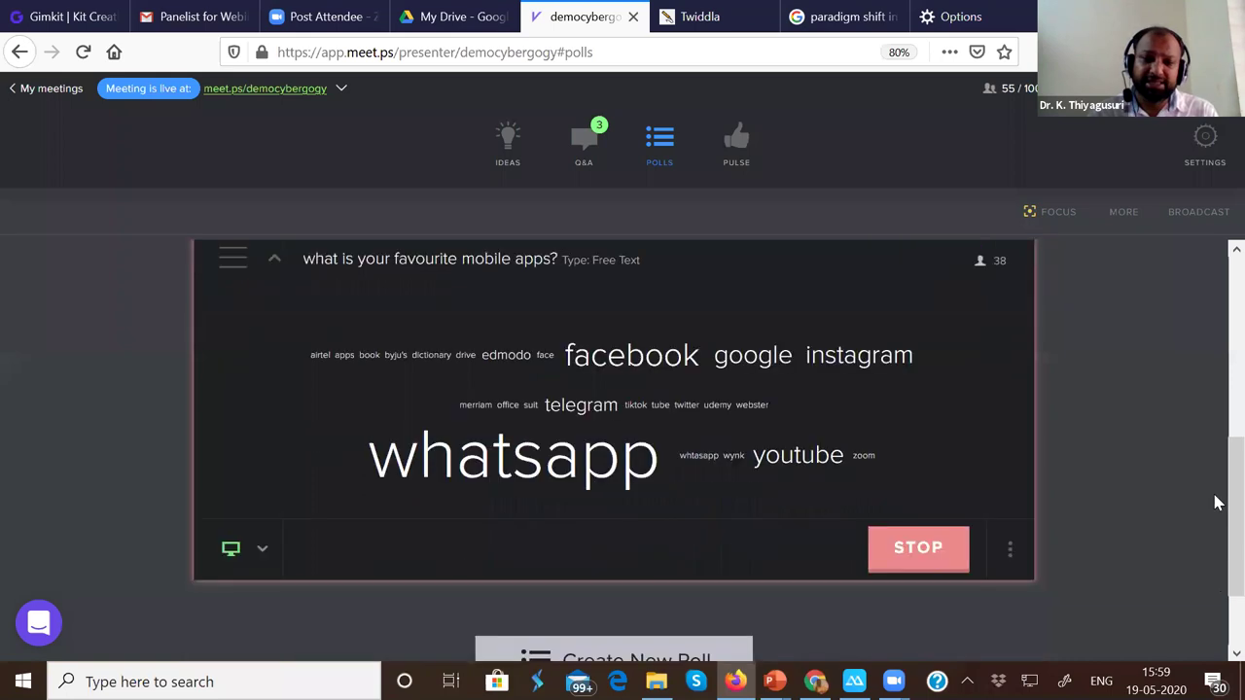
{"action": "scroll", "coordinate": [1216, 447], "scroll_direction": "up", "scroll_amount": 5}
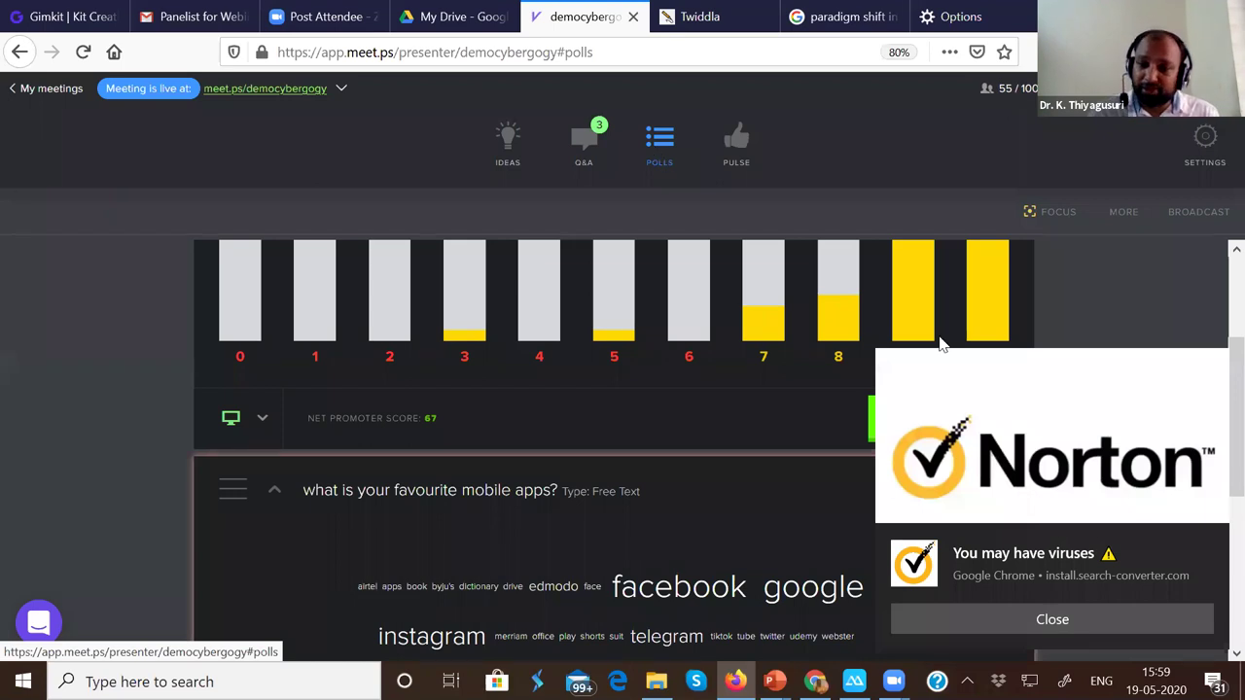
{"action": "left_click", "coordinate": [1210, 543]}
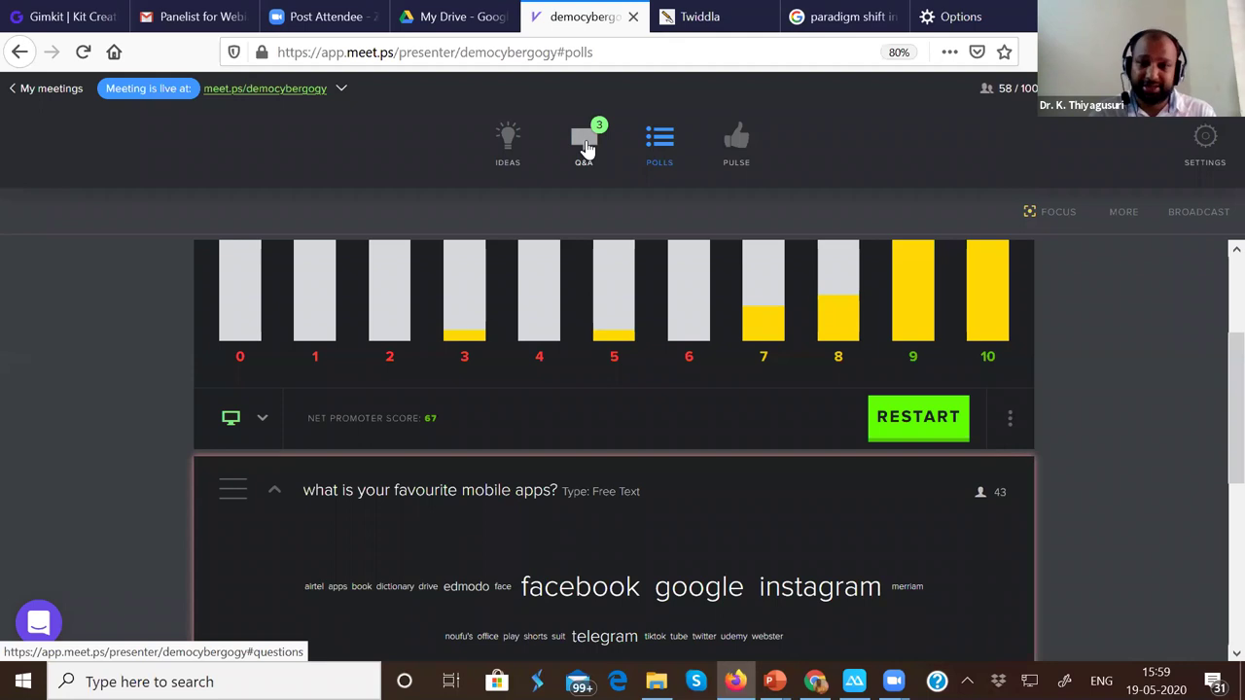
Review the 7 audience Q&A questions, then switch to the empty Ideas section.
{"action": "left_click", "coordinate": [586, 143]}
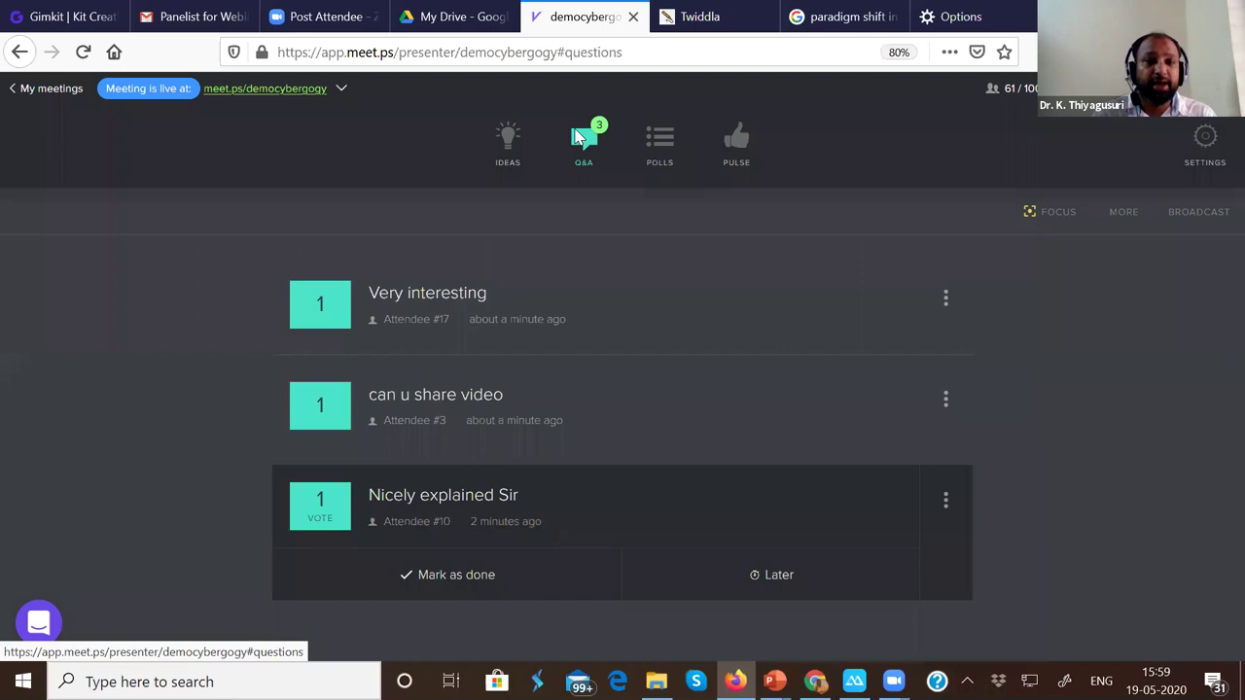
{"action": "left_click", "coordinate": [515, 137]}
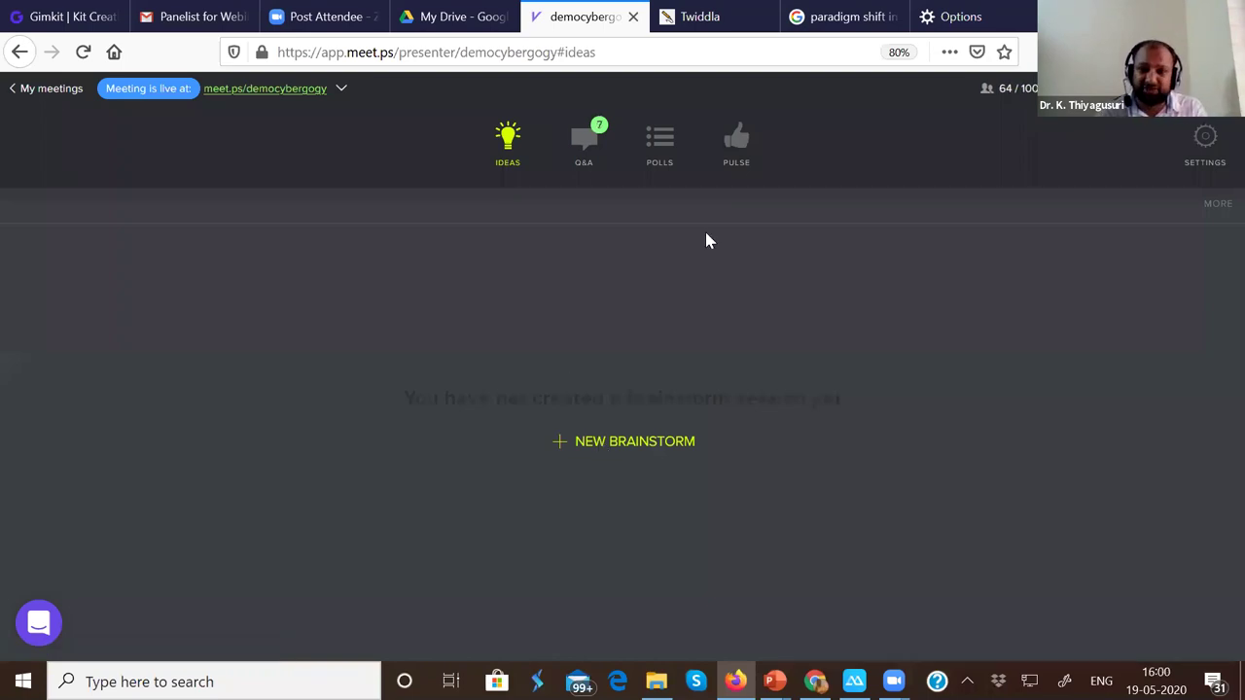
Show the Pulse mood votes: 13 thumbs-up and 2 thinking reactions.
{"action": "left_click", "coordinate": [740, 144]}
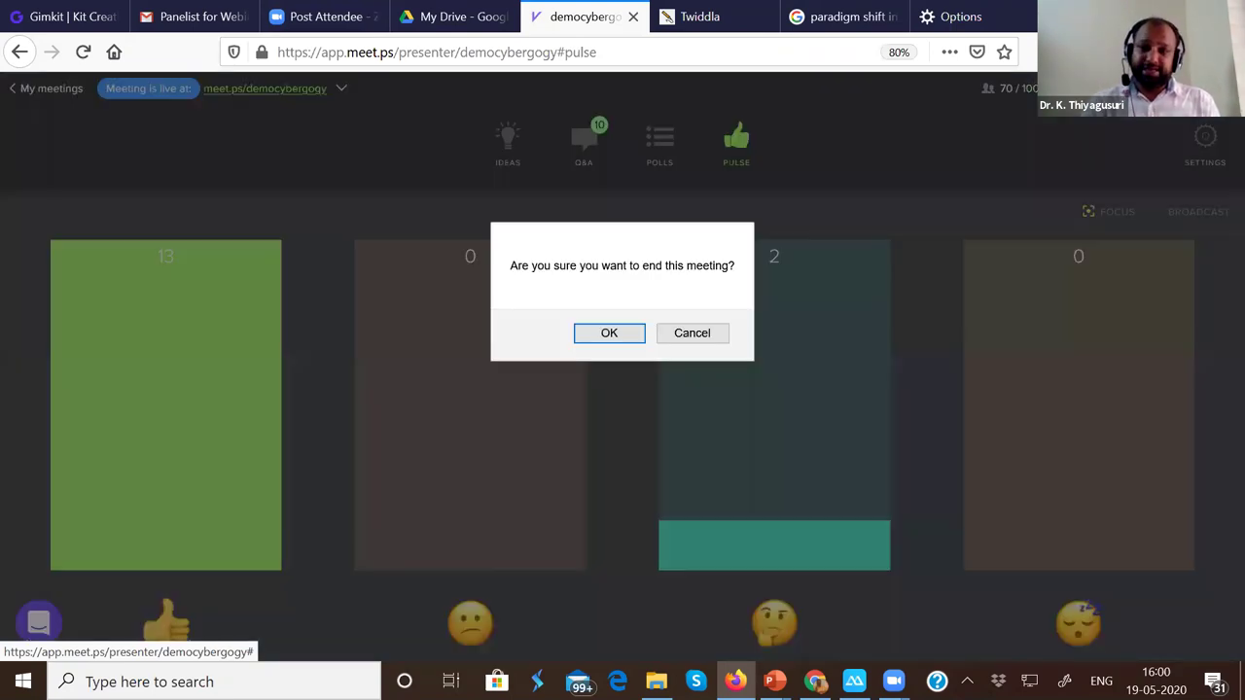
Confirm ending the democybergogy meeting and close its tab.
{"action": "left_click", "coordinate": [628, 337]}
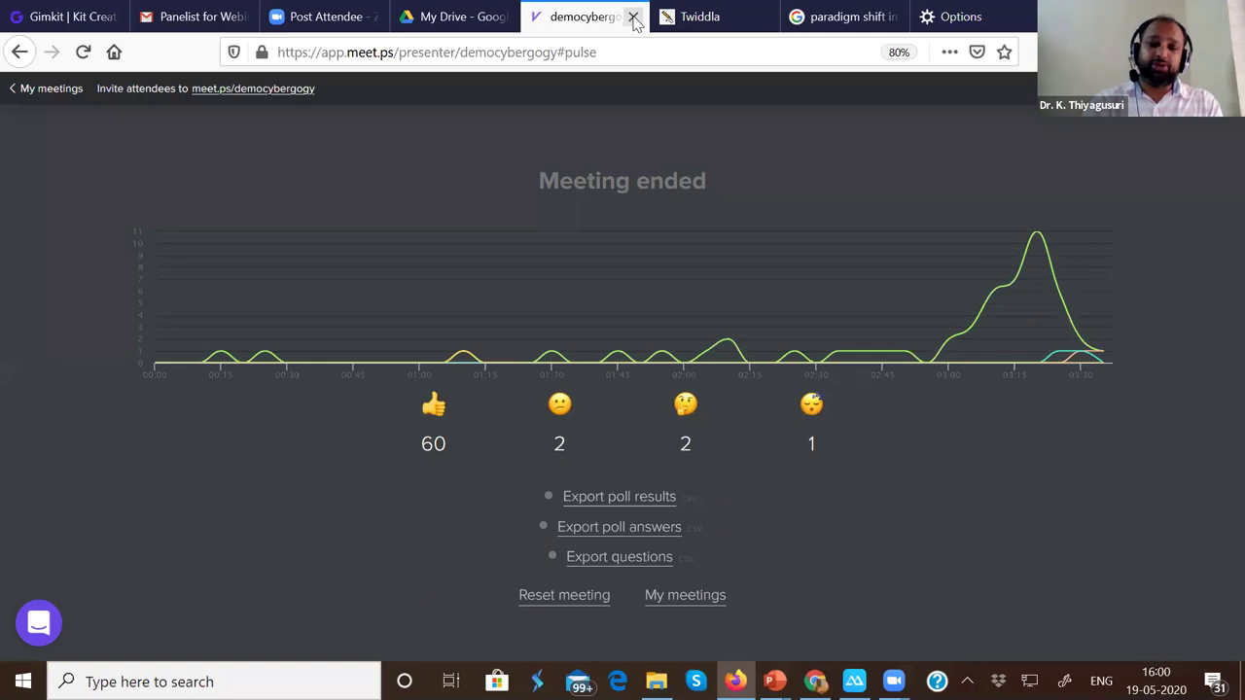
{"action": "left_click", "coordinate": [633, 18]}
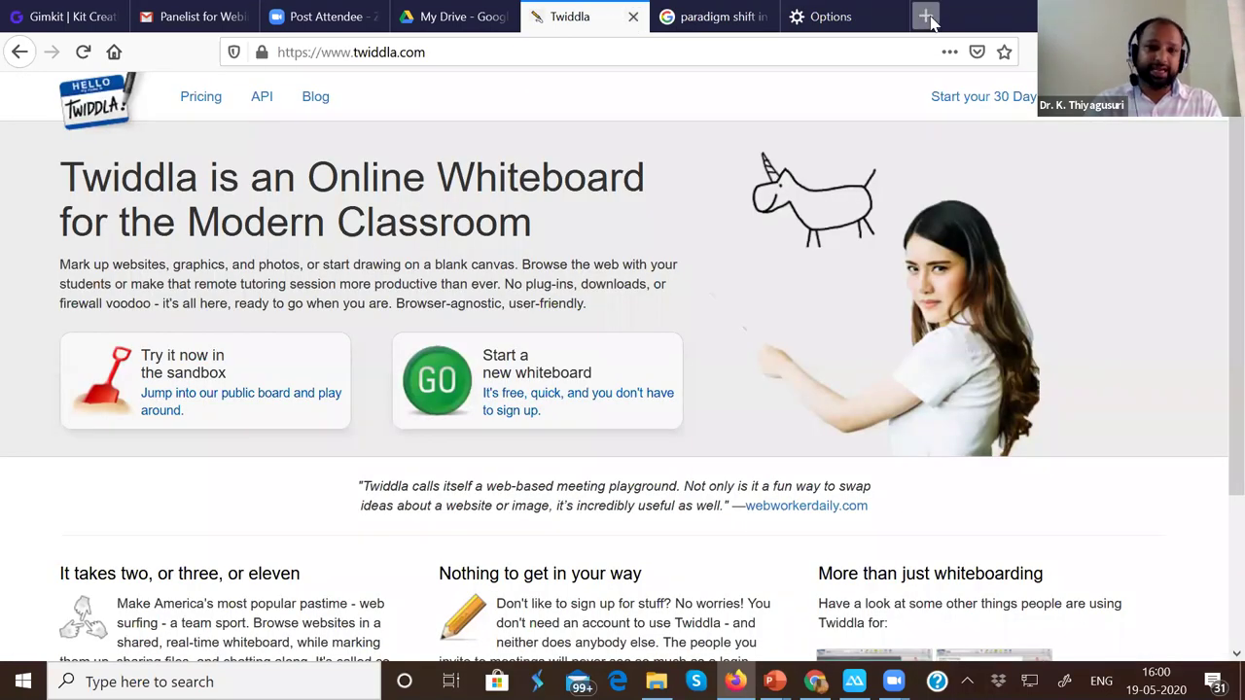
Search Google for 'slido' in a new tab, open the Slido result, then close that tab.
{"action": "left_click", "coordinate": [927, 18]}
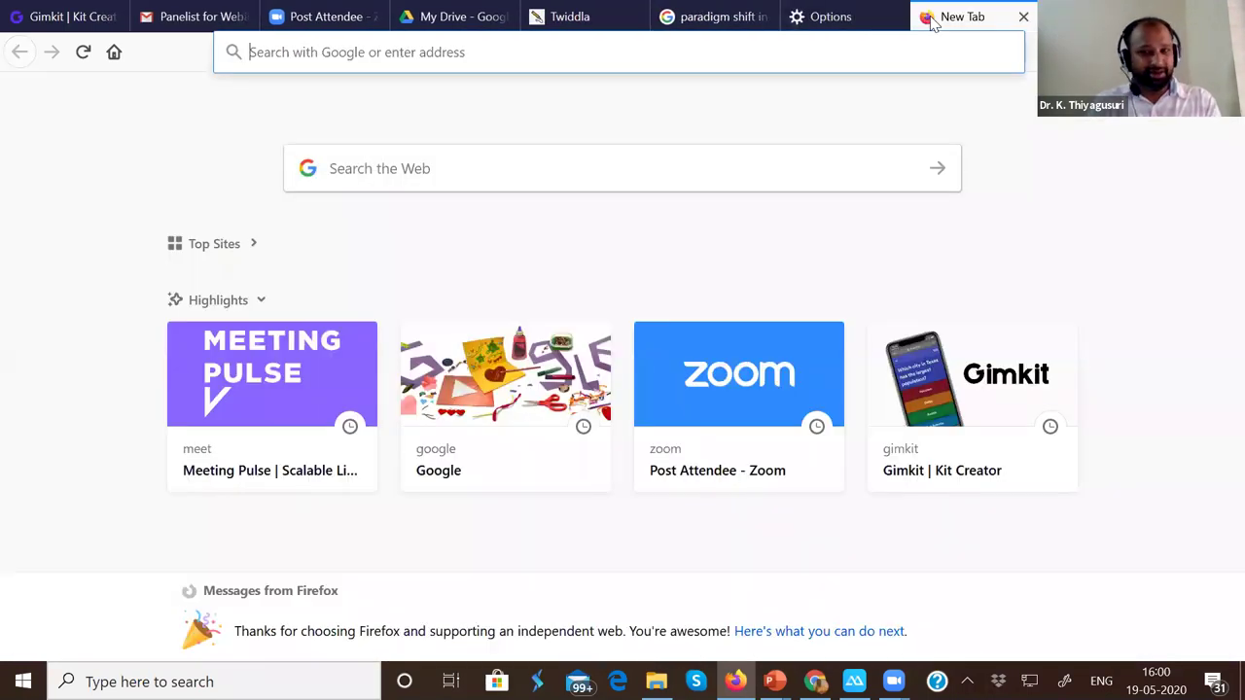
{"action": "type", "text": "slidoe"}
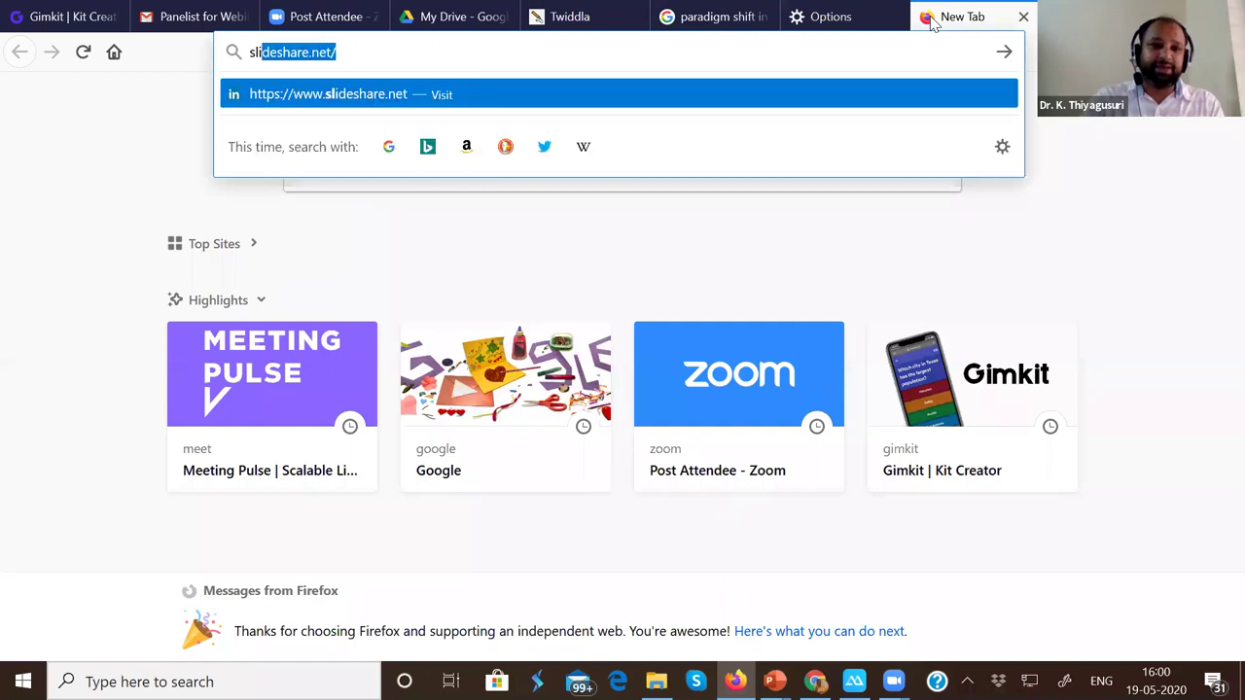
{"action": "key", "text": "BackSpace"}
{"action": "key", "text": "Return"}
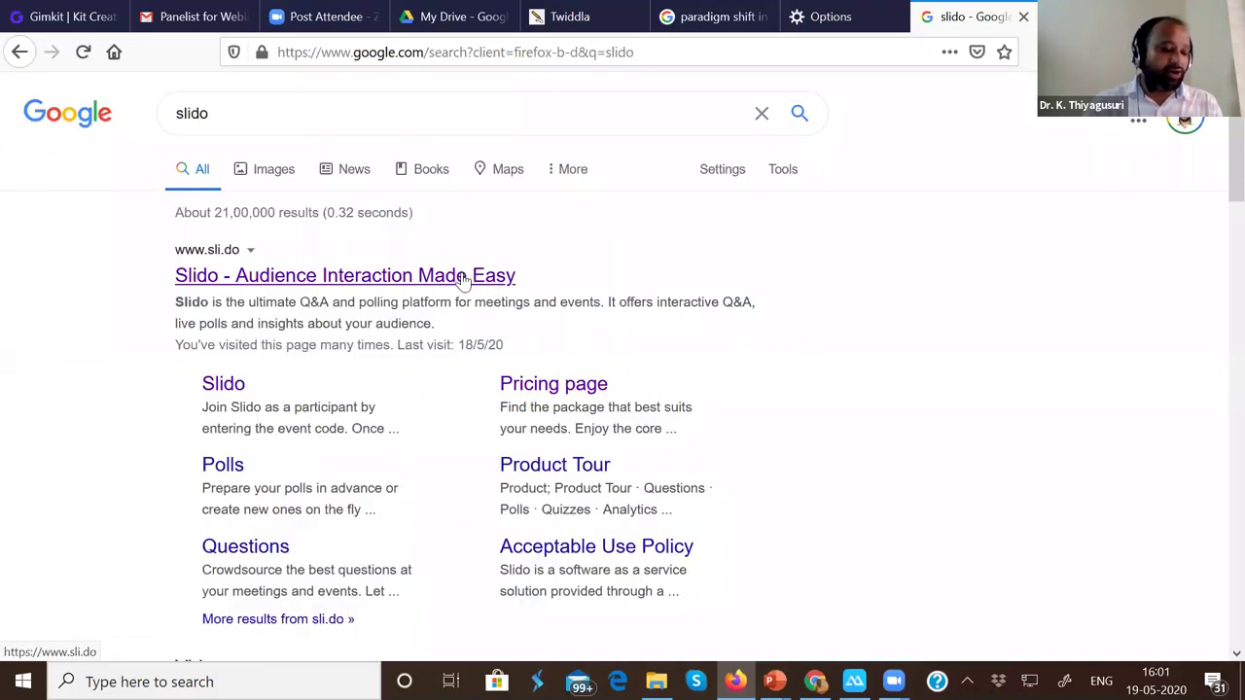
{"action": "left_click", "coordinate": [465, 279]}
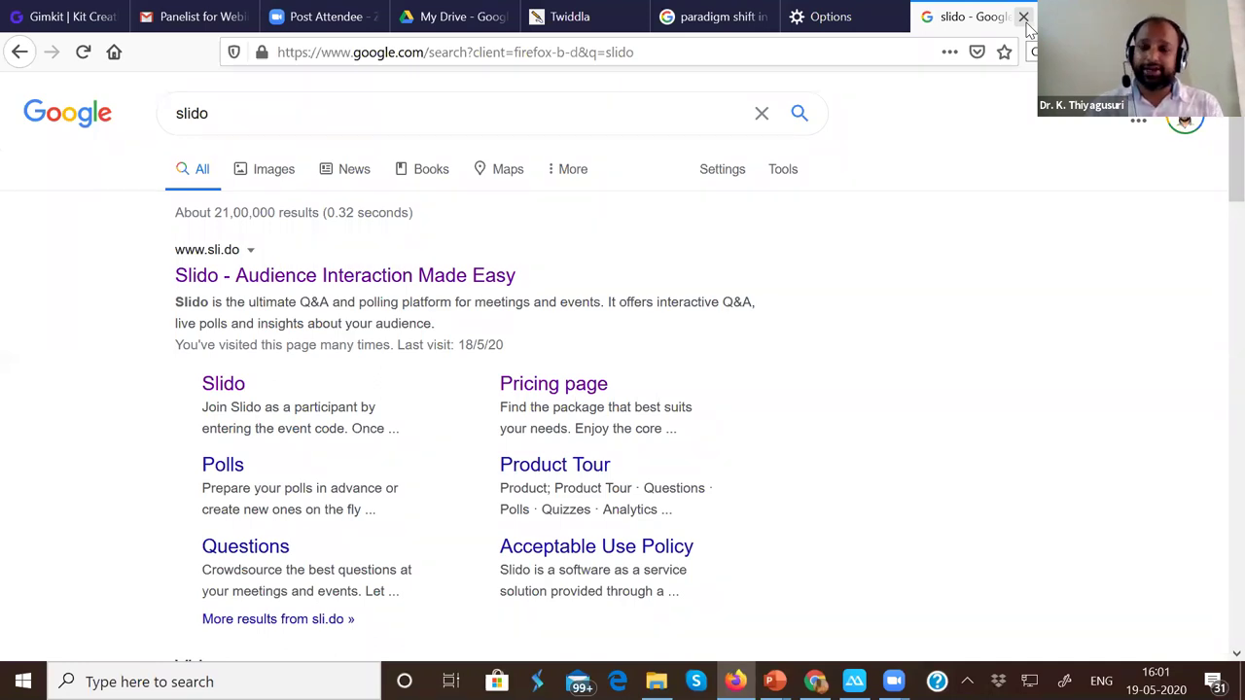
{"action": "left_click", "coordinate": [1024, 18]}
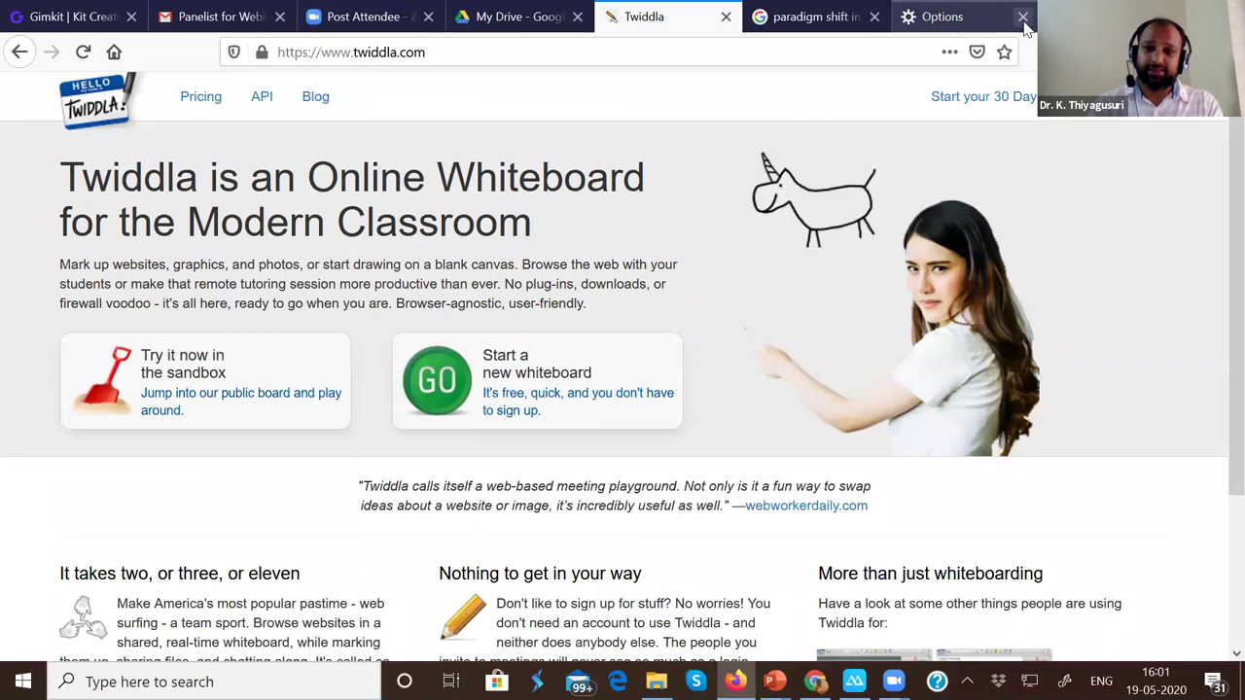
{"action": "left_click", "coordinate": [1024, 18]}
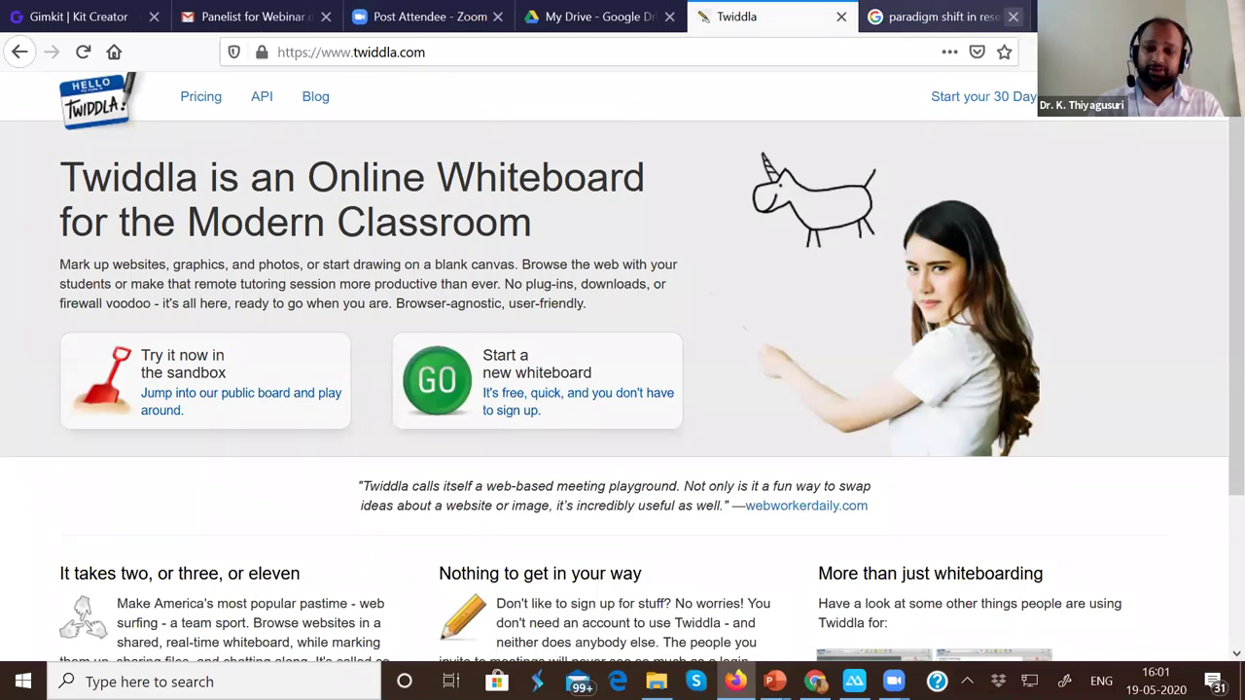
{"action": "key", "text": "ctrl+t"}
{"action": "type", "text": "vevox"}
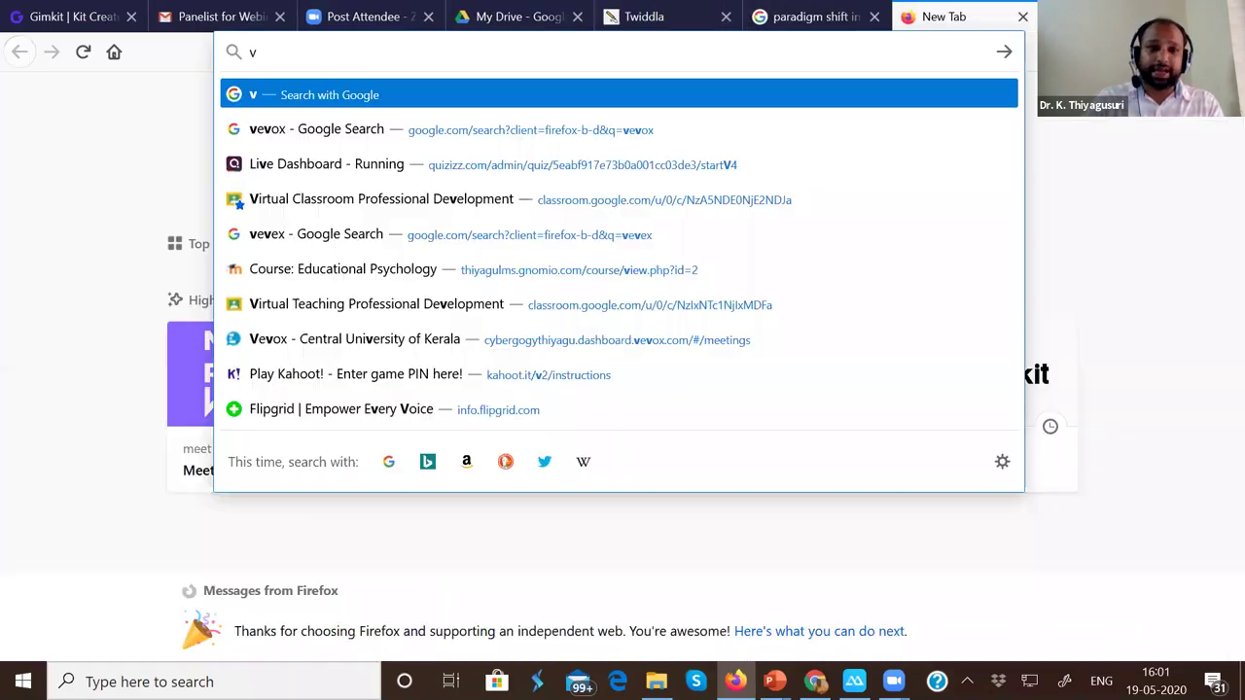
{"action": "key", "text": "Return"}
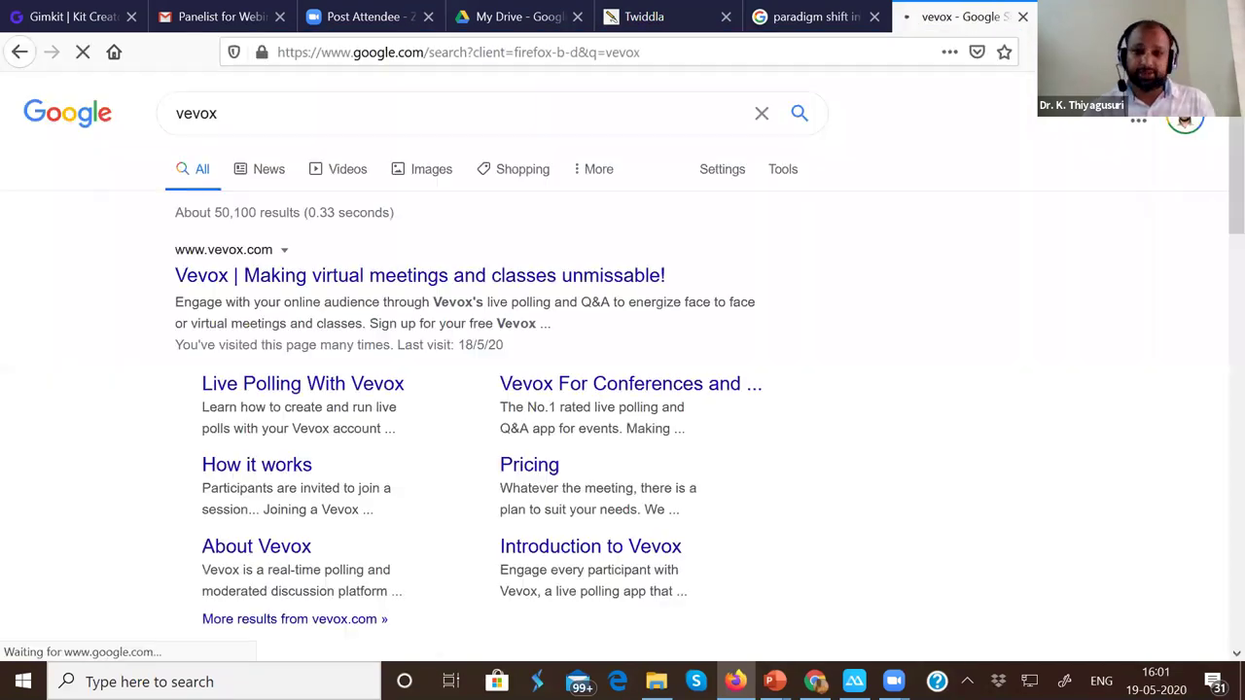
{"action": "left_click", "coordinate": [417, 282]}
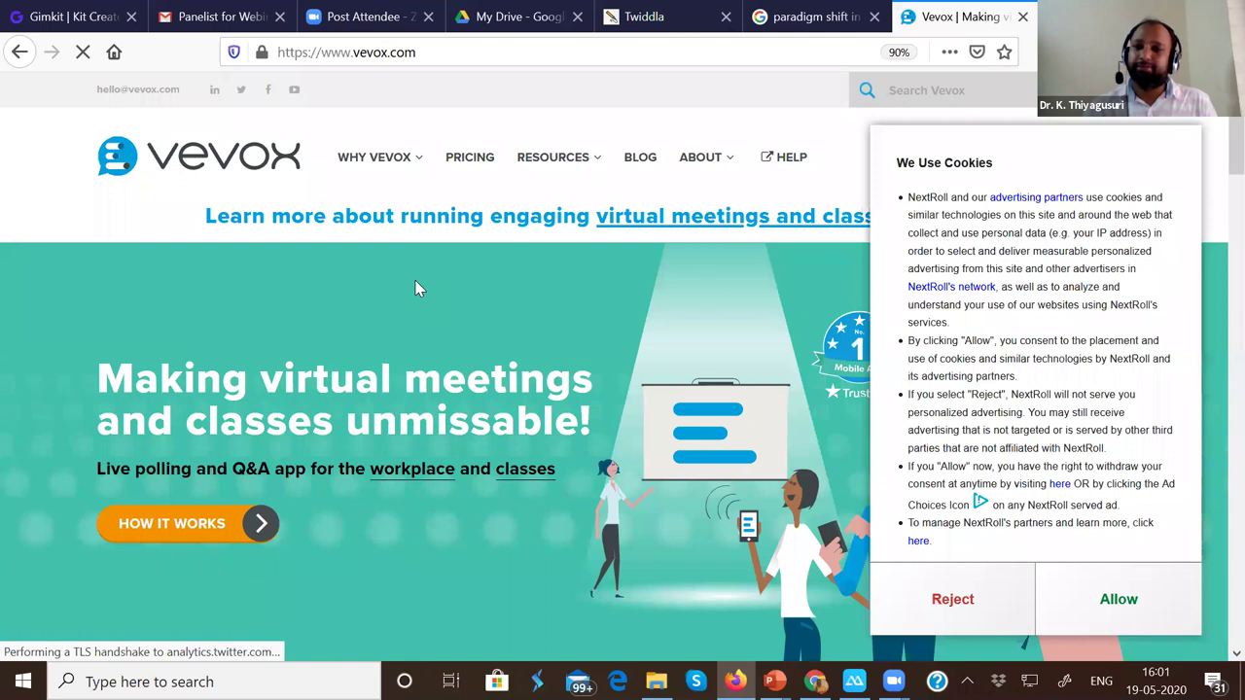
{"action": "left_click", "coordinate": [953, 603]}
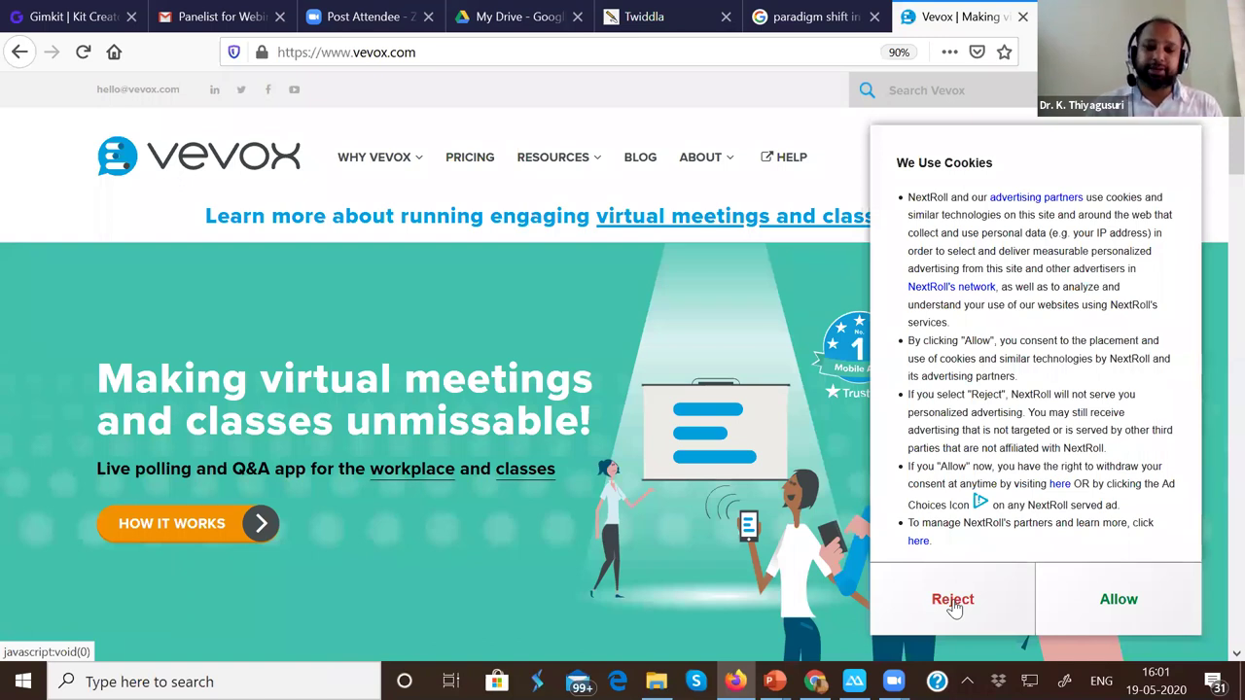
{"action": "left_click", "coordinate": [954, 604]}
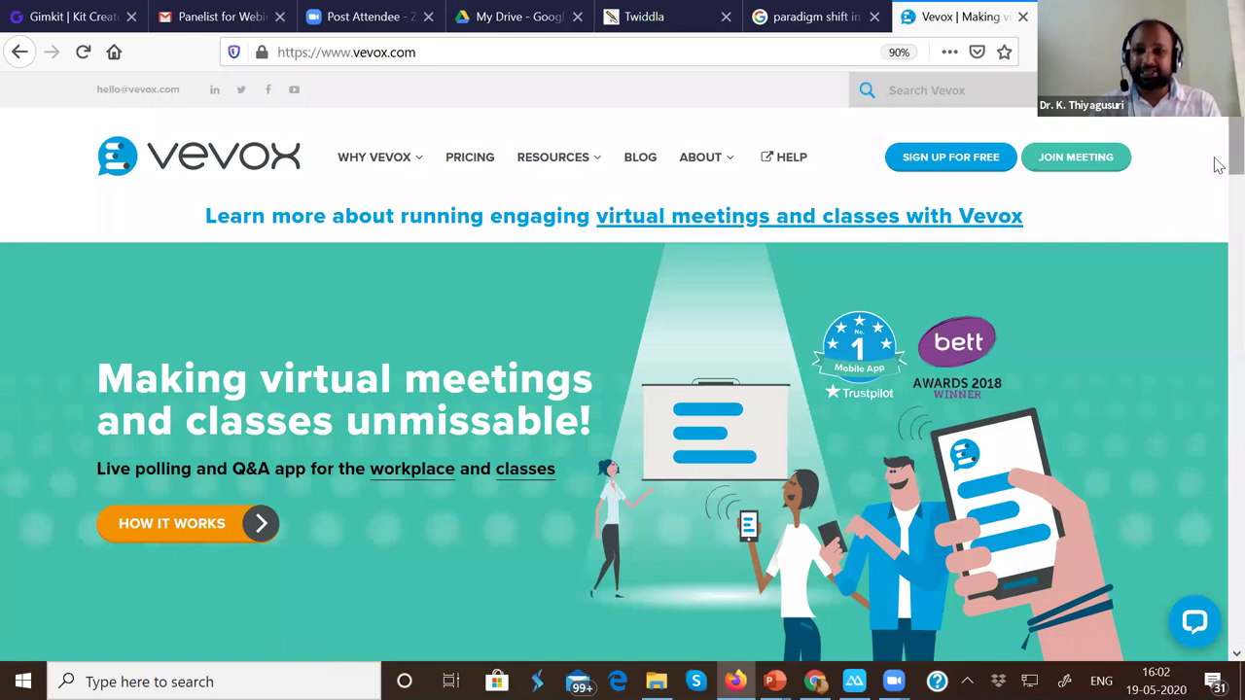
{"action": "scroll", "coordinate": [1214, 228], "scroll_direction": "down", "scroll_amount": 5}
{"action": "scroll", "coordinate": [1218, 257], "scroll_direction": "down", "scroll_amount": 2}
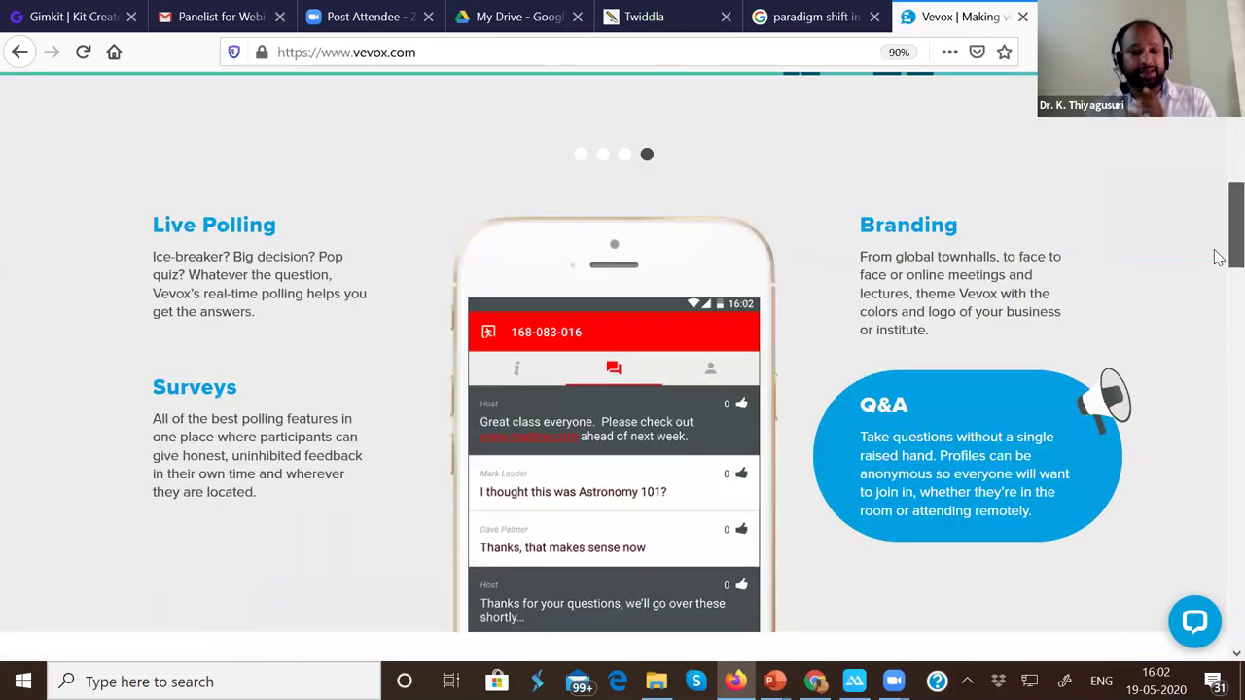
{"action": "scroll", "coordinate": [1218, 224], "scroll_direction": "up", "scroll_amount": 7}
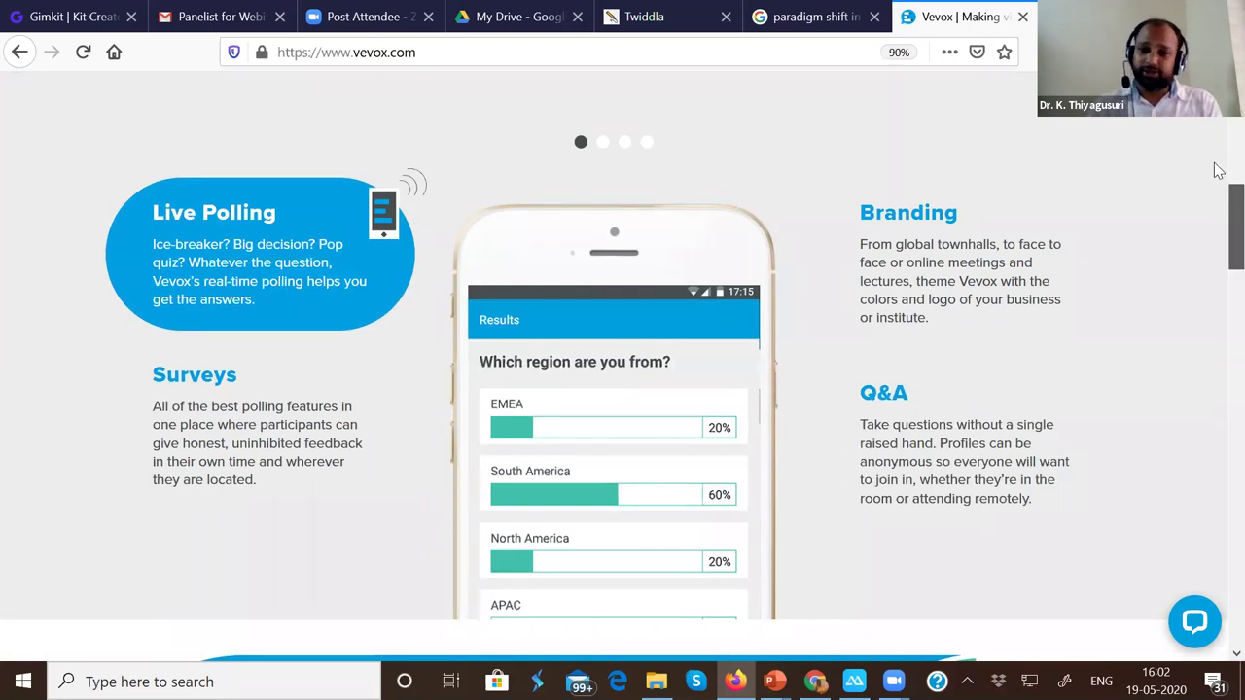
{"action": "scroll", "coordinate": [1219, 155], "scroll_direction": "up", "scroll_amount": 1}
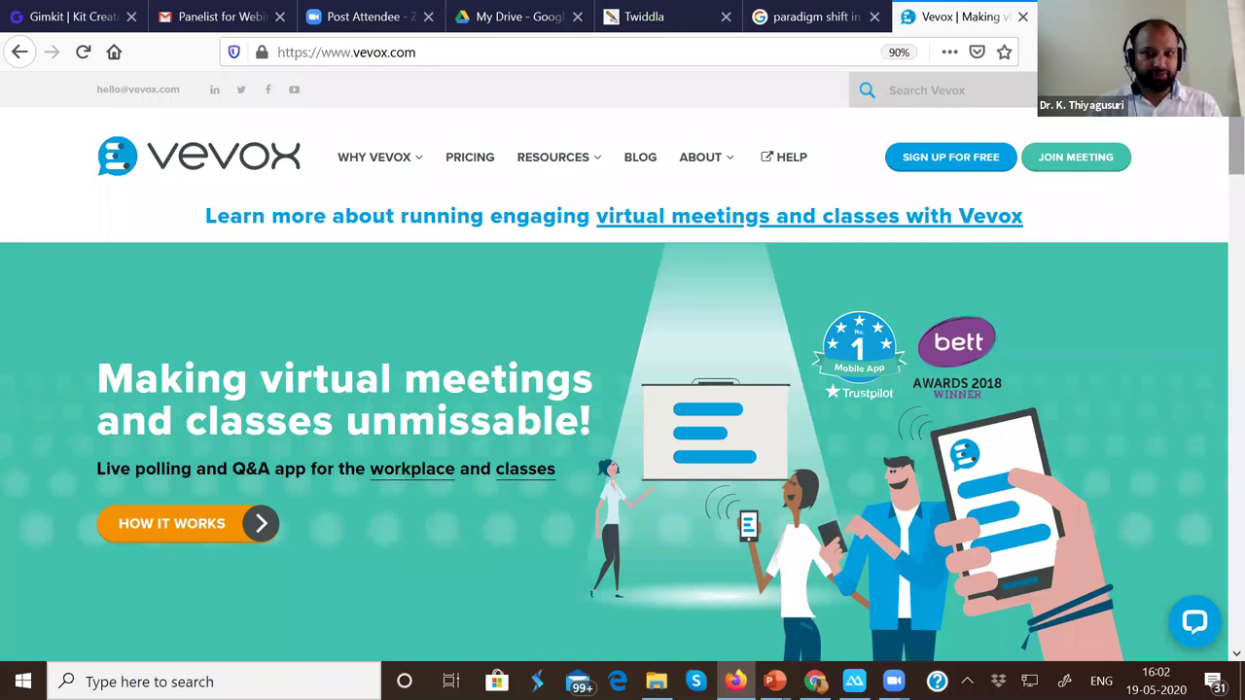
Close the Vevox and search tabs, then open wakelet in a new tab and browse its 11 collections.
{"action": "left_click", "coordinate": [1023, 16]}
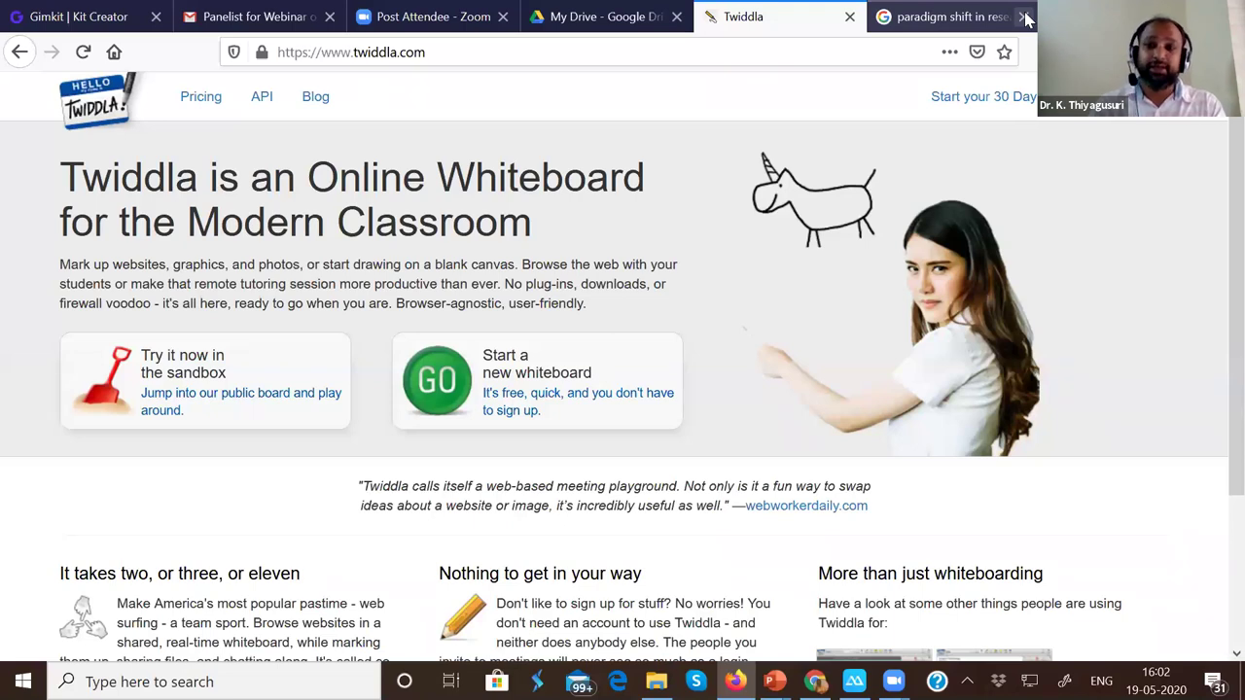
{"action": "left_click", "coordinate": [1024, 17]}
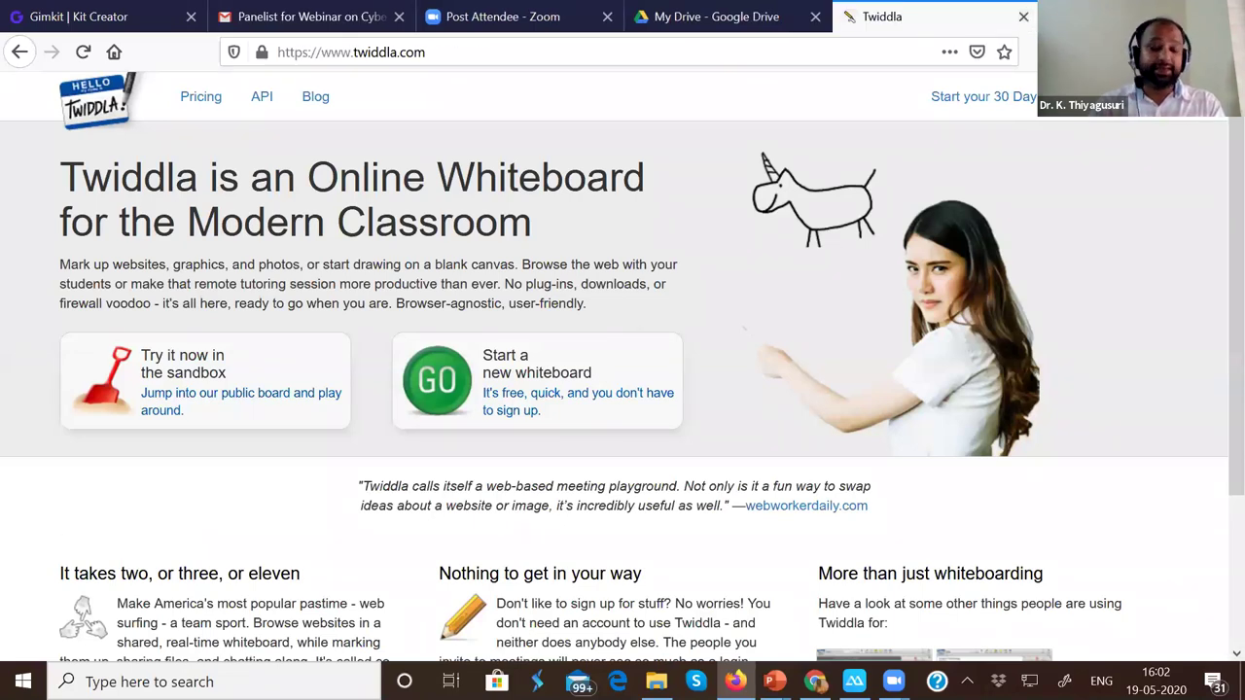
{"action": "key", "text": "ctrl+t"}
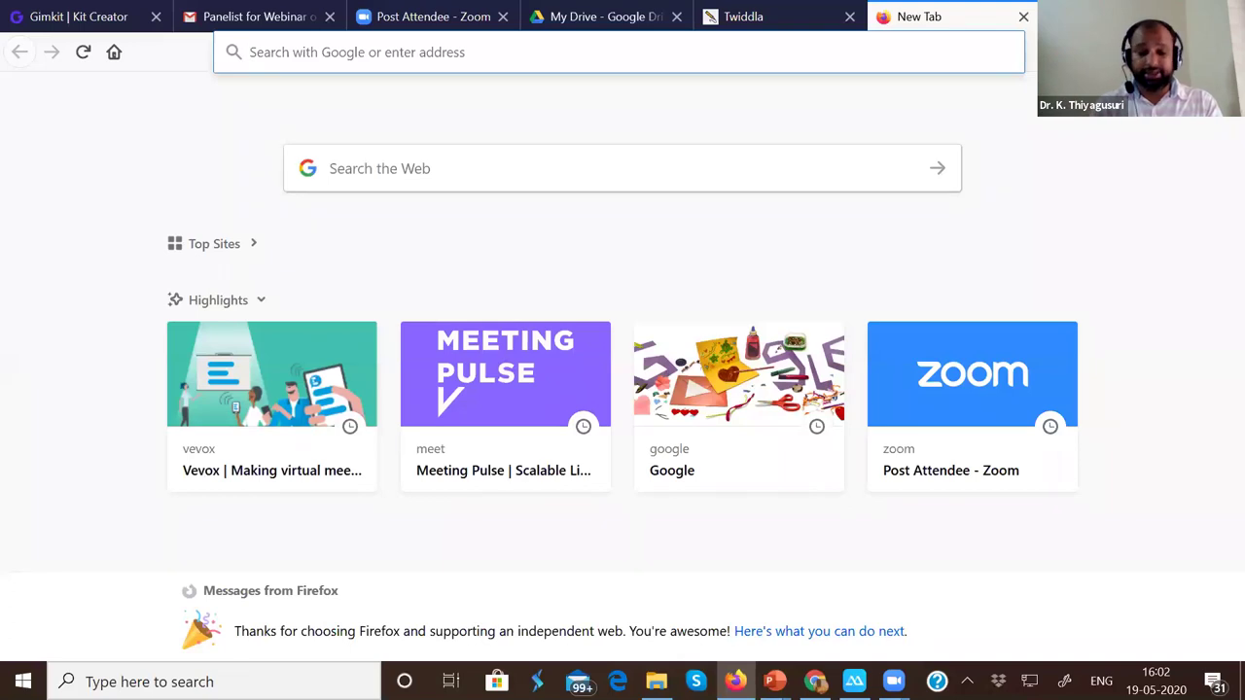
{"action": "type", "text": "wakelet"}
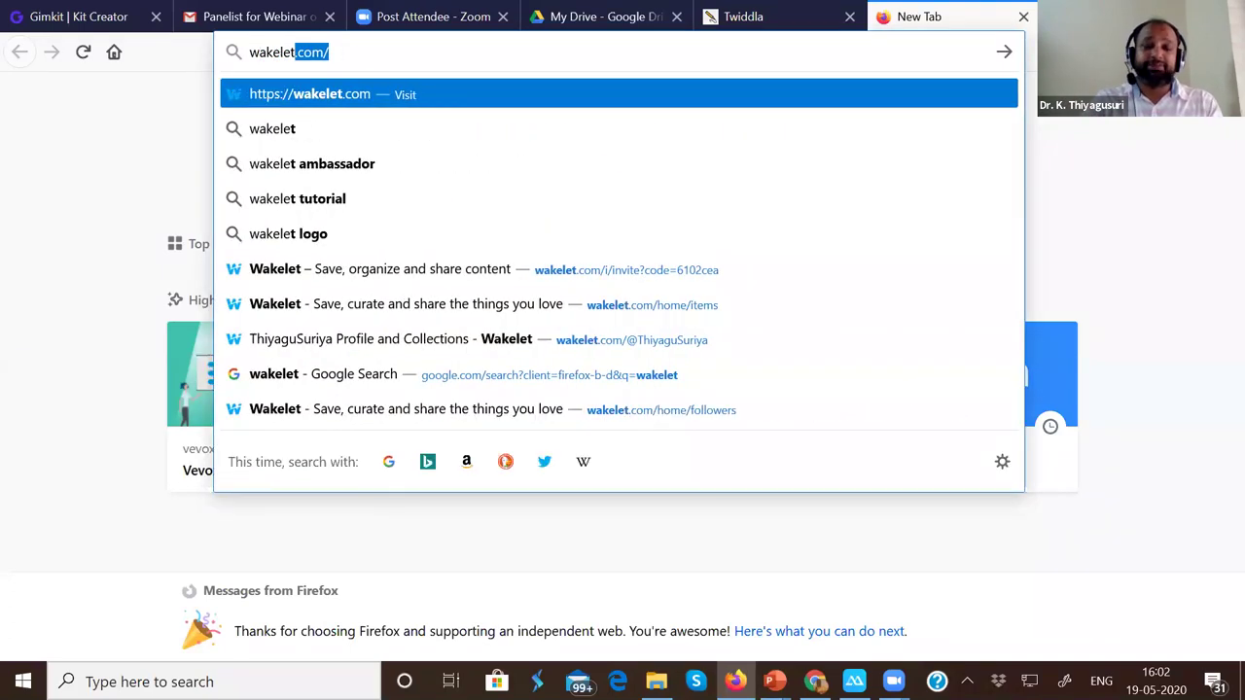
{"action": "key", "text": "Return"}
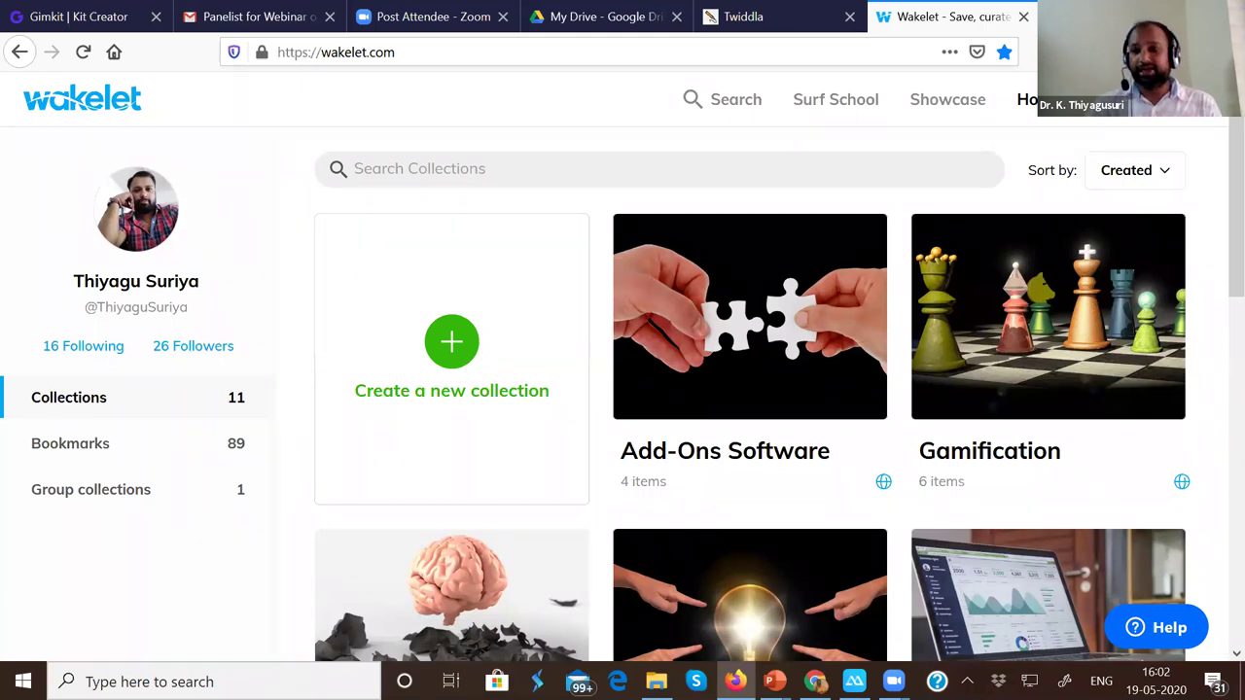
{"action": "scroll", "coordinate": [1218, 234], "scroll_direction": "down", "scroll_amount": 1}
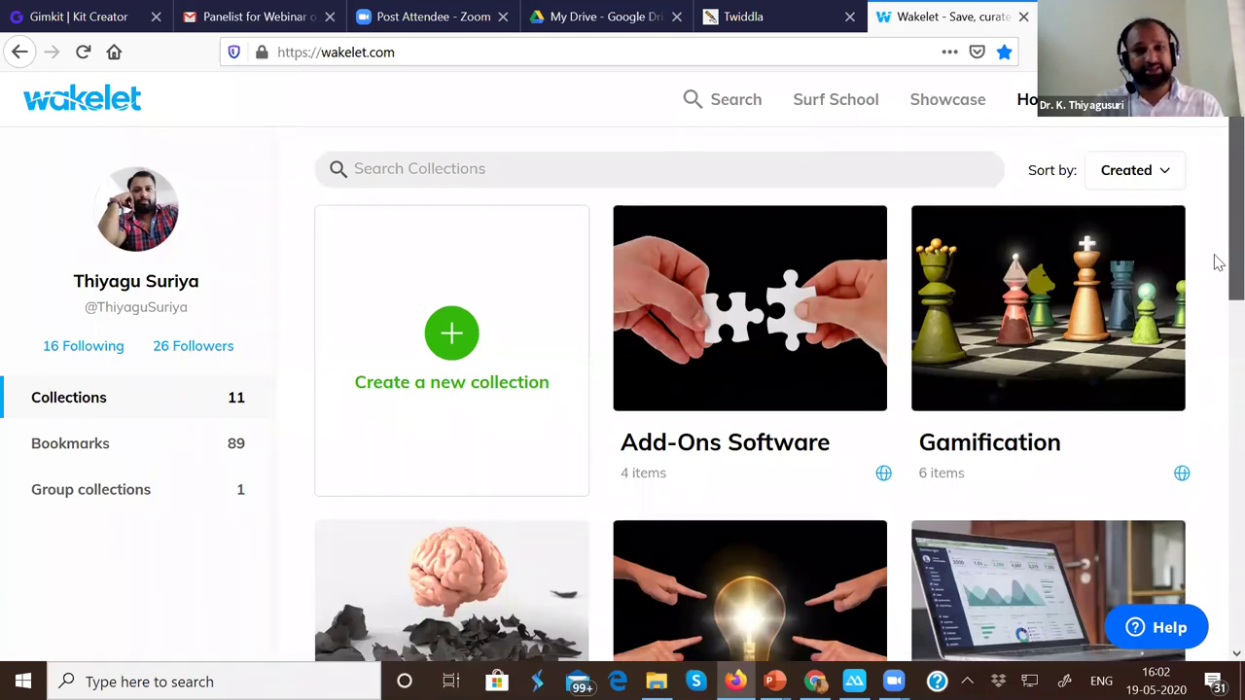
{"action": "scroll", "coordinate": [1219, 336], "scroll_direction": "down", "scroll_amount": 5}
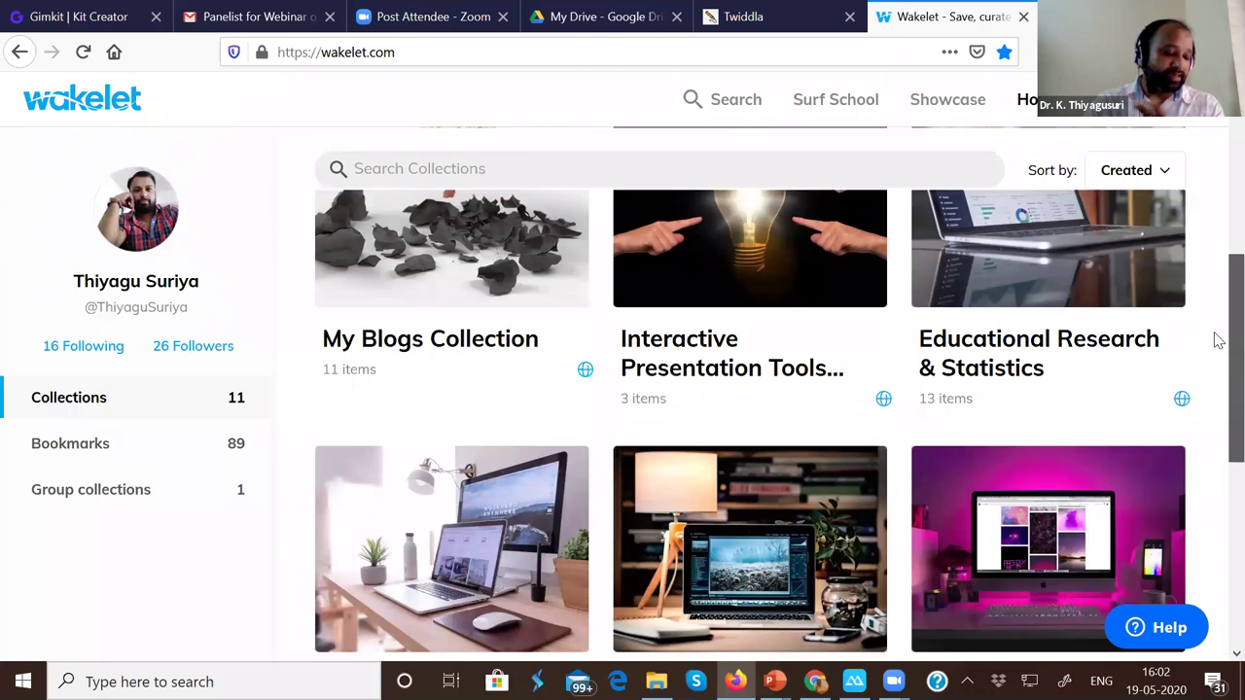
{"action": "scroll", "coordinate": [1218, 367], "scroll_direction": "down", "scroll_amount": 2}
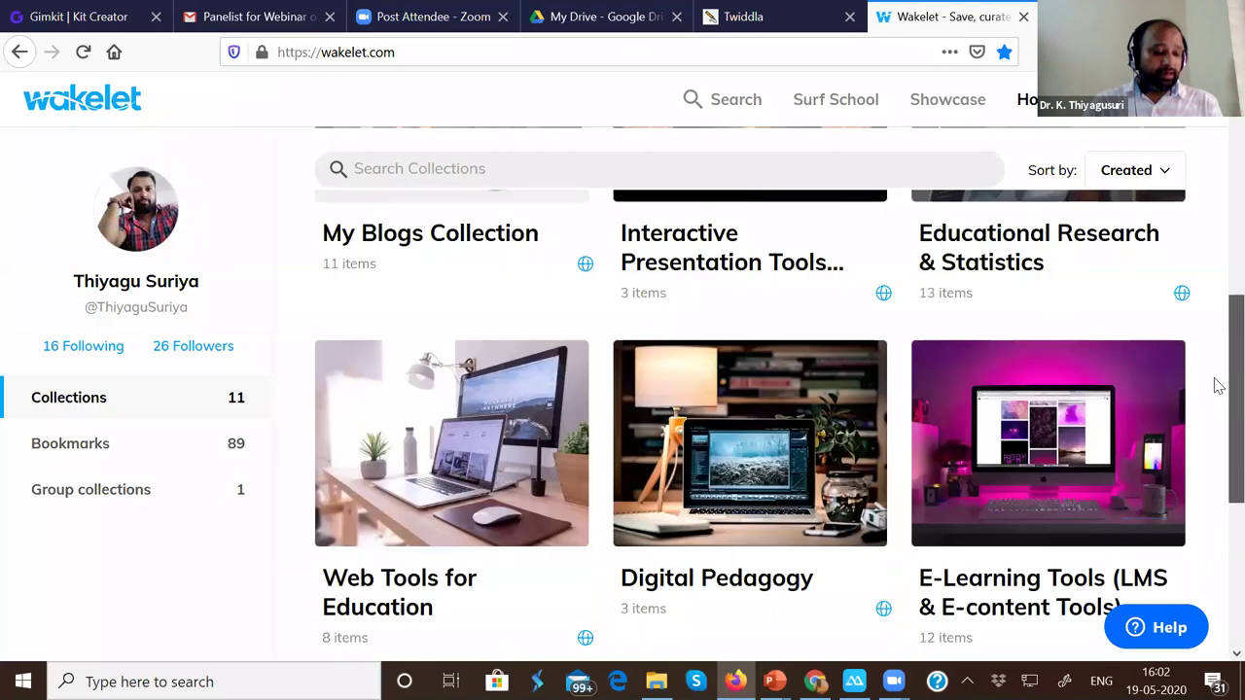
{"action": "scroll", "coordinate": [1218, 435], "scroll_direction": "down", "scroll_amount": 4}
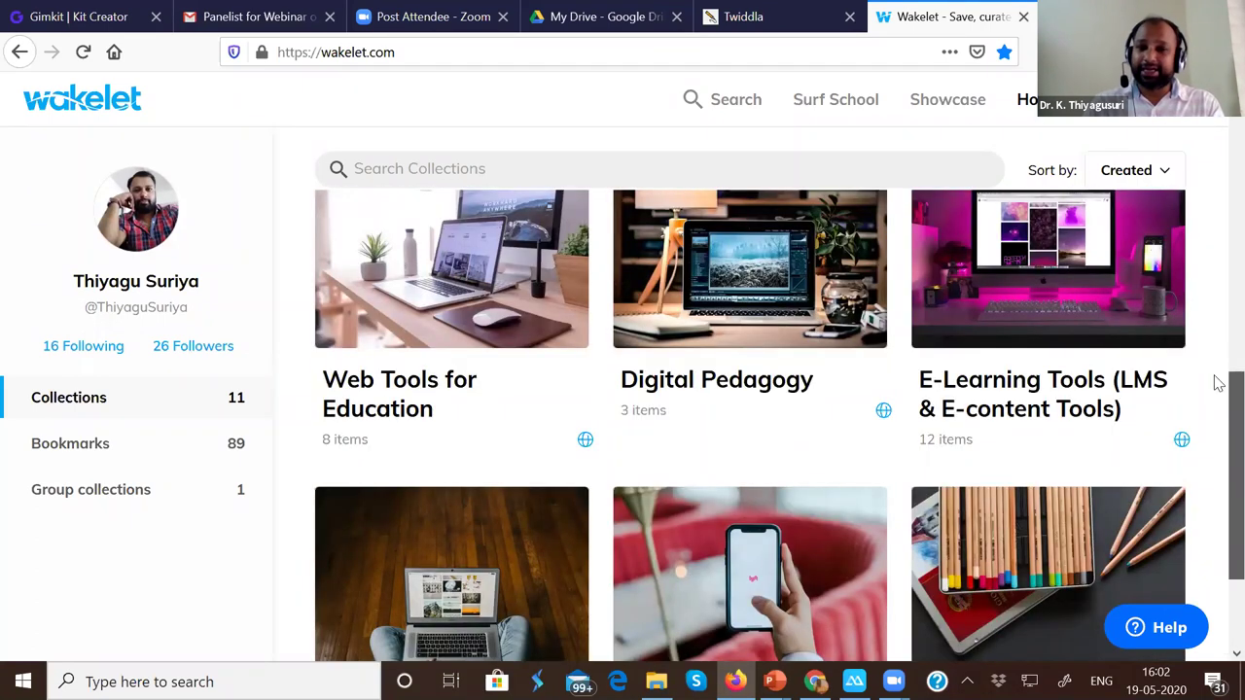
{"action": "scroll", "coordinate": [1218, 274], "scroll_direction": "up", "scroll_amount": 10}
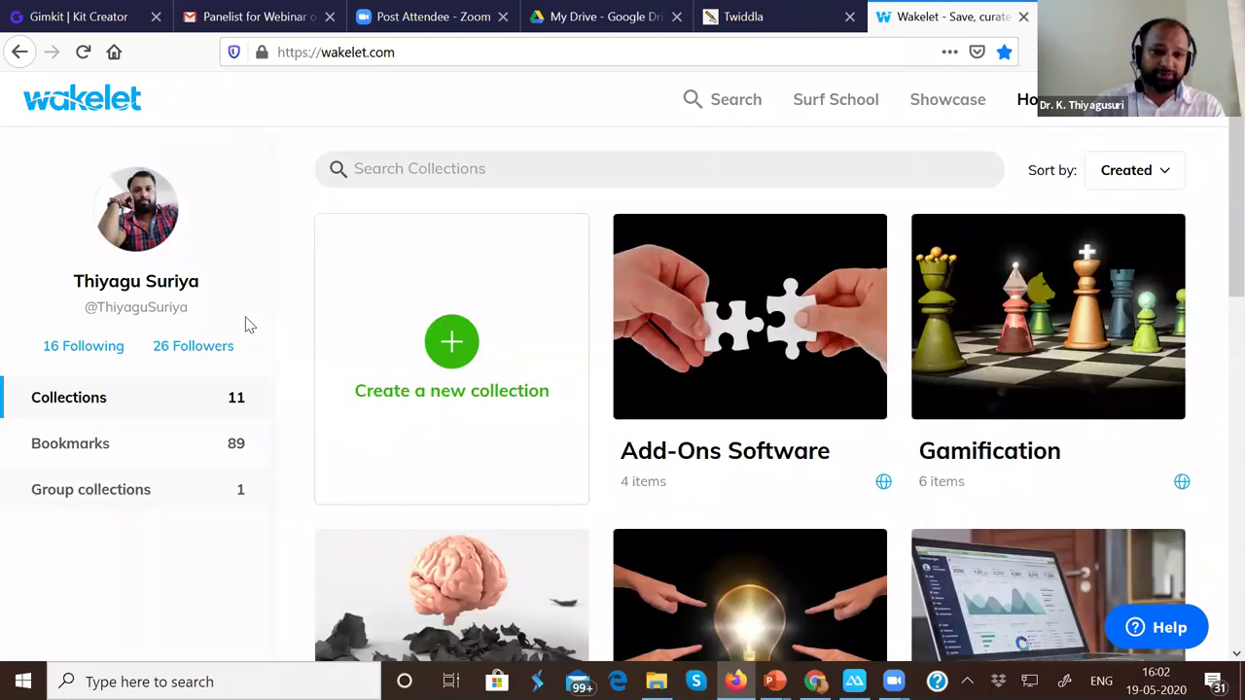
Log out of Wakelet, then log back in via Continue with Google using the chosen account.
{"action": "left_click", "coordinate": [1214, 101]}
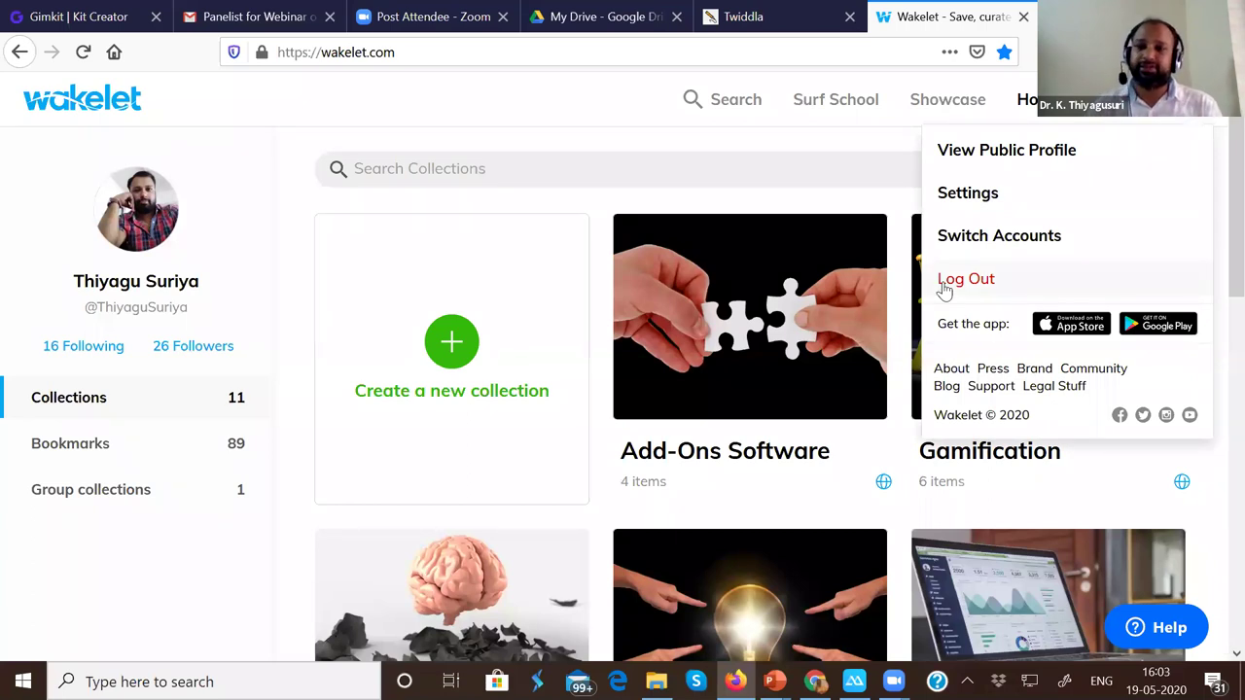
{"action": "left_click", "coordinate": [943, 290]}
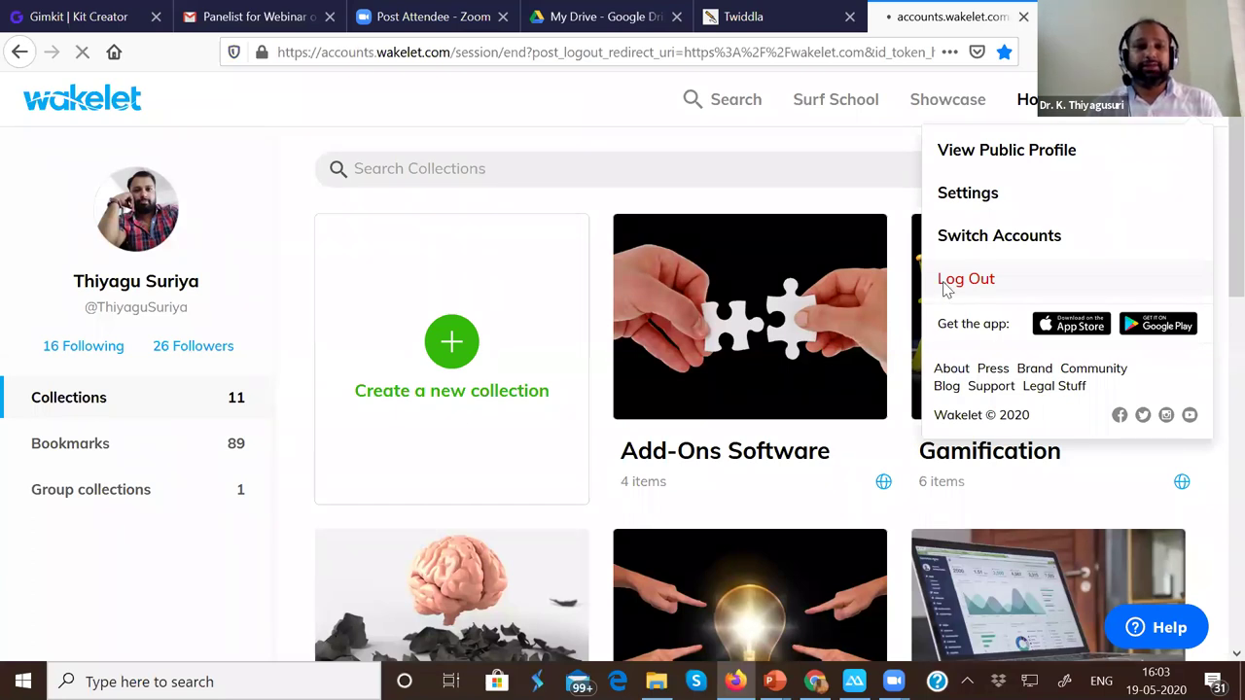
{"action": "left_click", "coordinate": [424, 53]}
{"action": "left_click", "coordinate": [424, 54]}
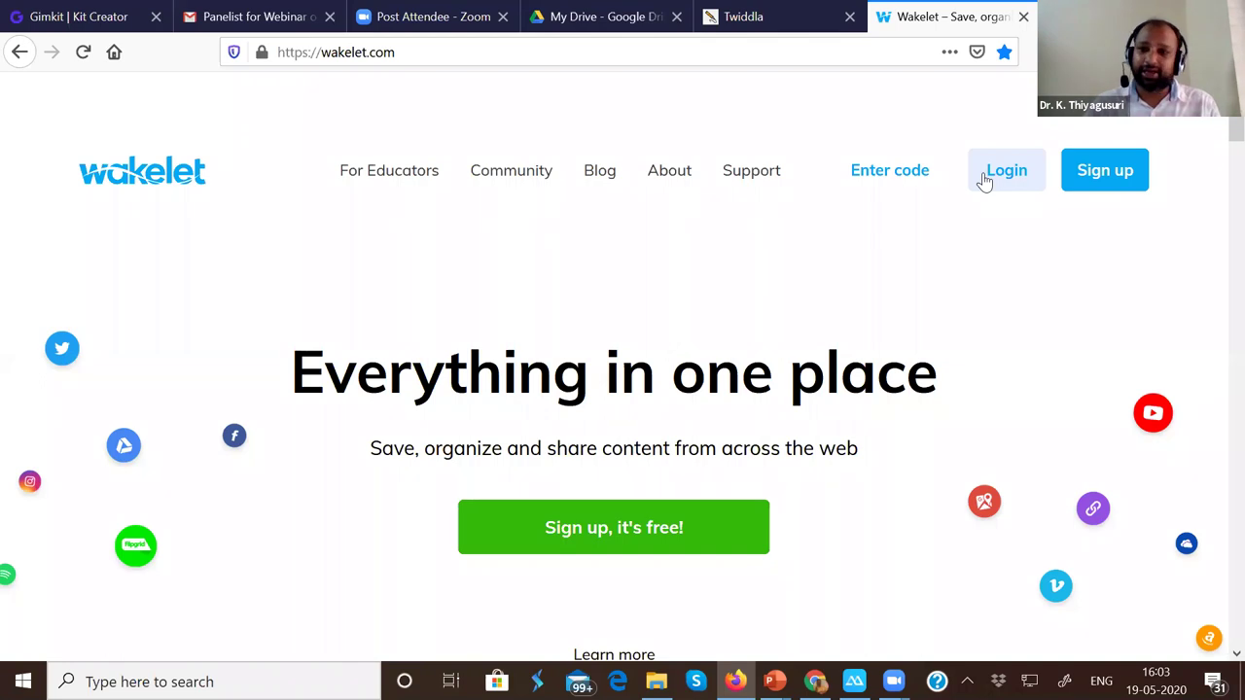
{"action": "left_click", "coordinate": [985, 179]}
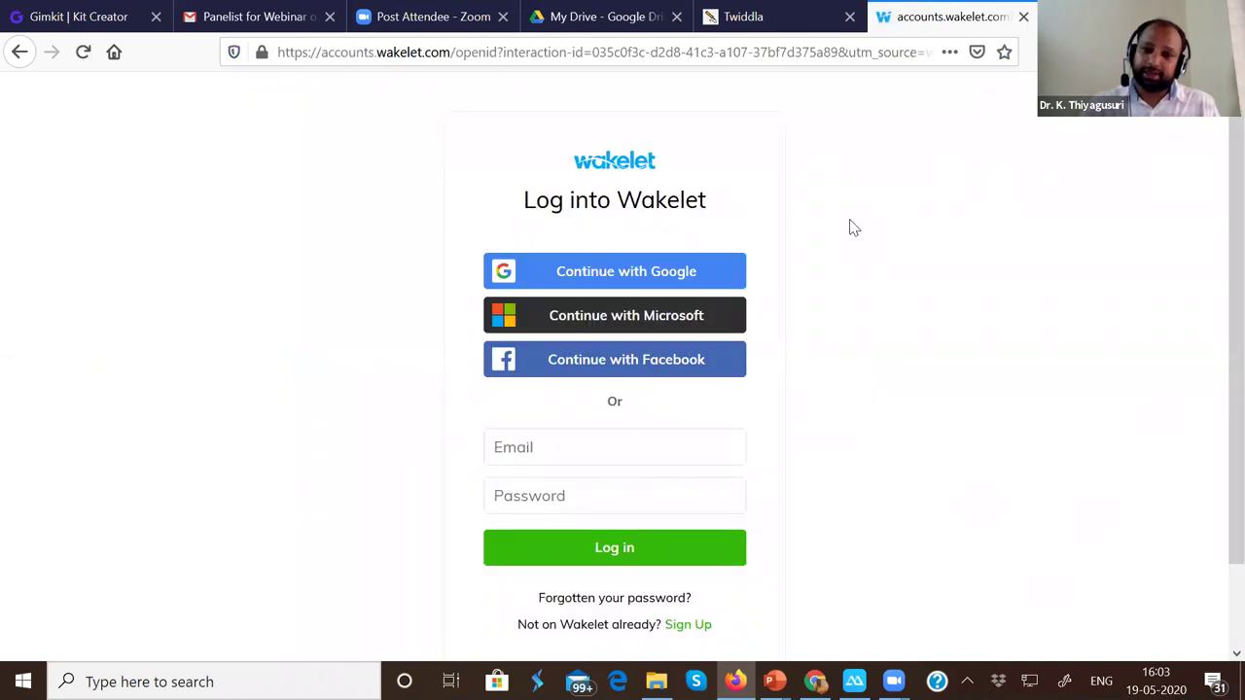
{"action": "left_click", "coordinate": [671, 280]}
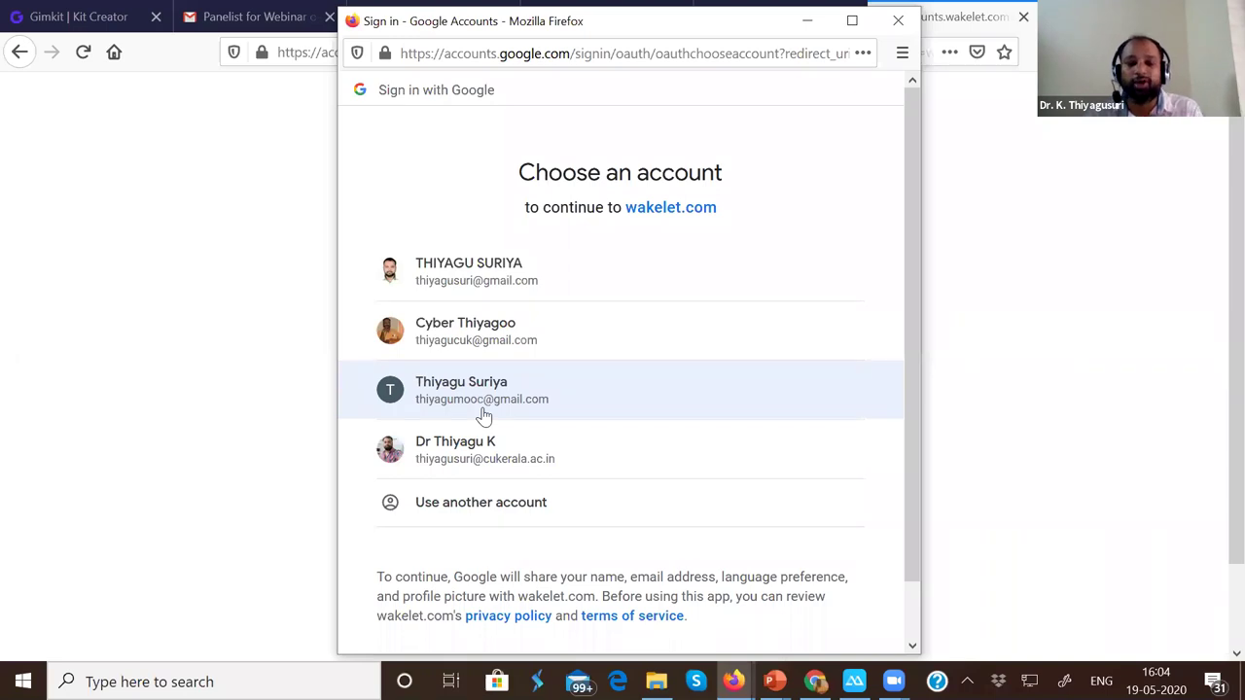
{"action": "left_click", "coordinate": [535, 399]}
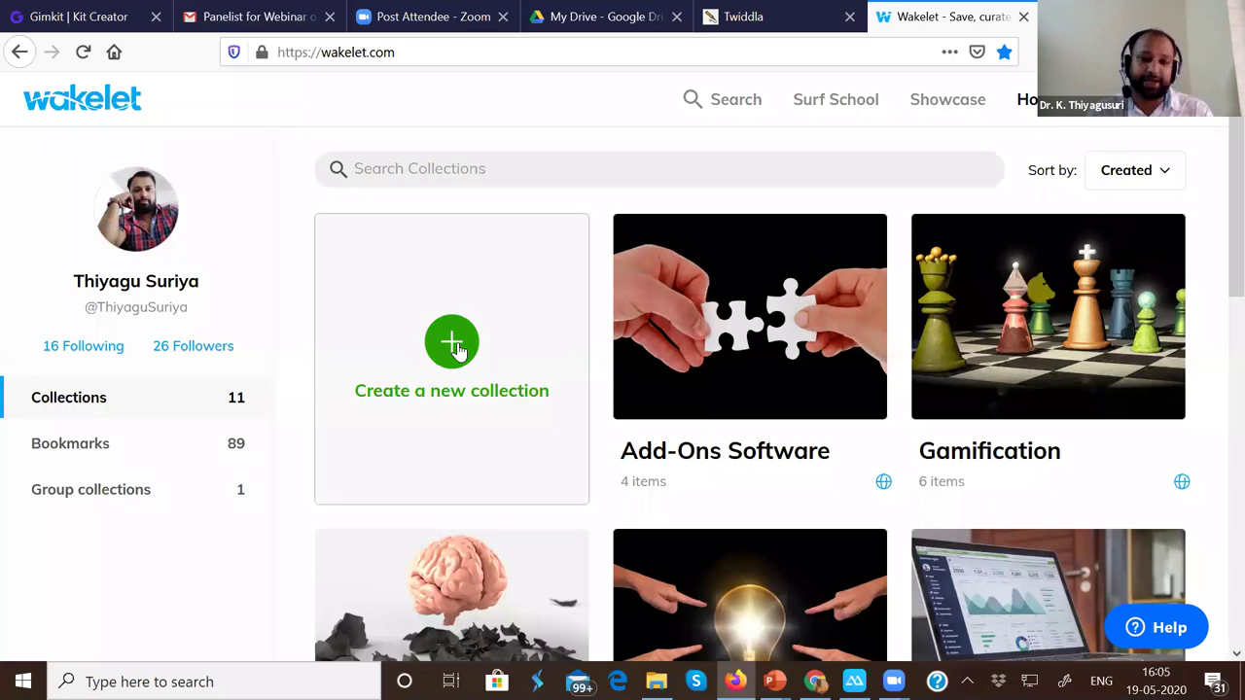
Start a new collection and enter 'research collection' as its title.
{"action": "left_click", "coordinate": [455, 347]}
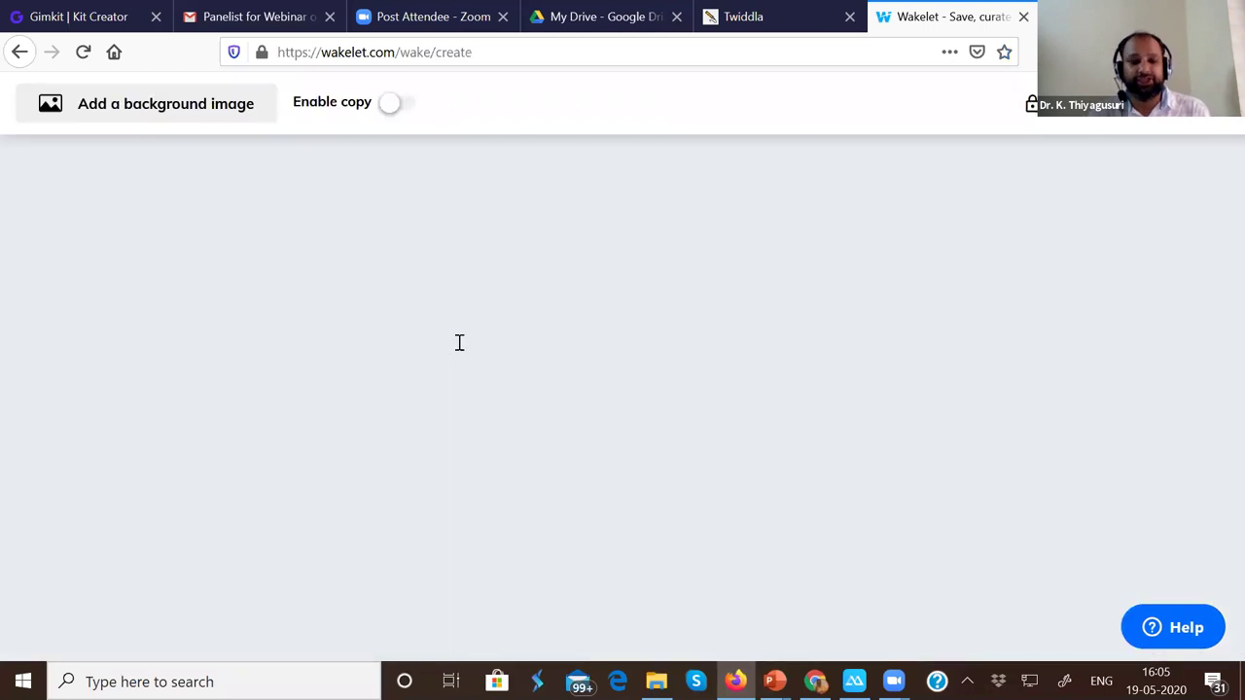
{"action": "left_click", "coordinate": [442, 358]}
{"action": "type", "text": "re"}
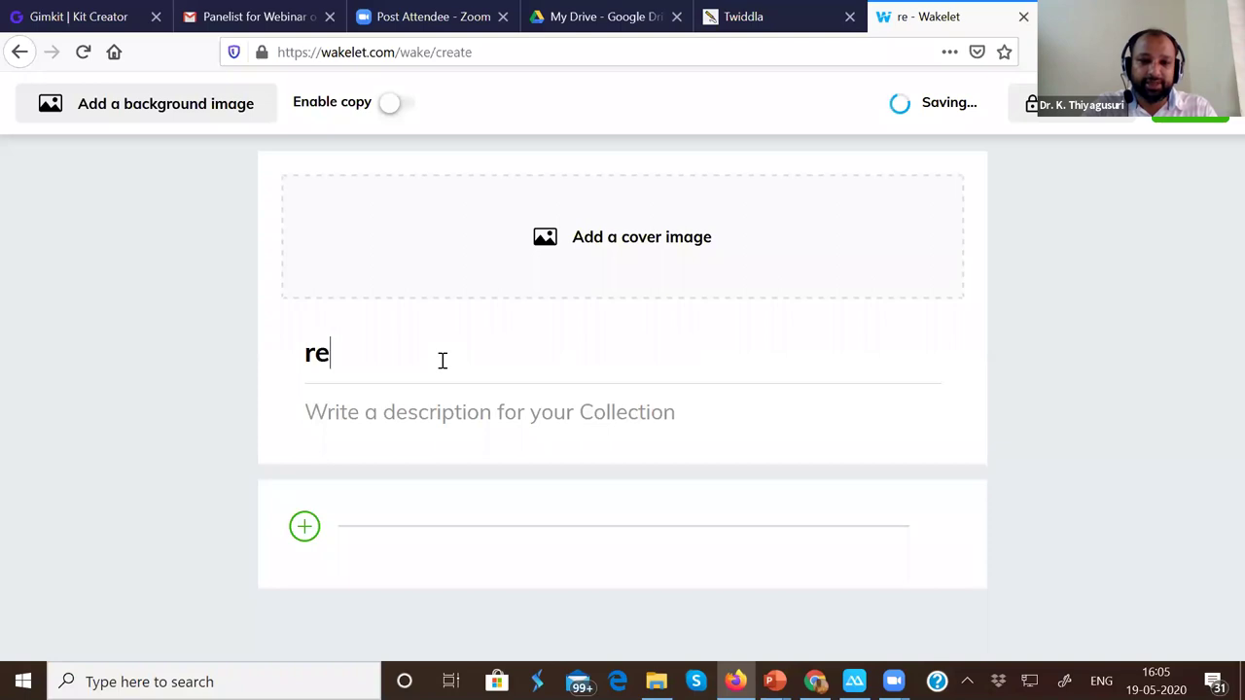
{"action": "type", "text": "search collection"}
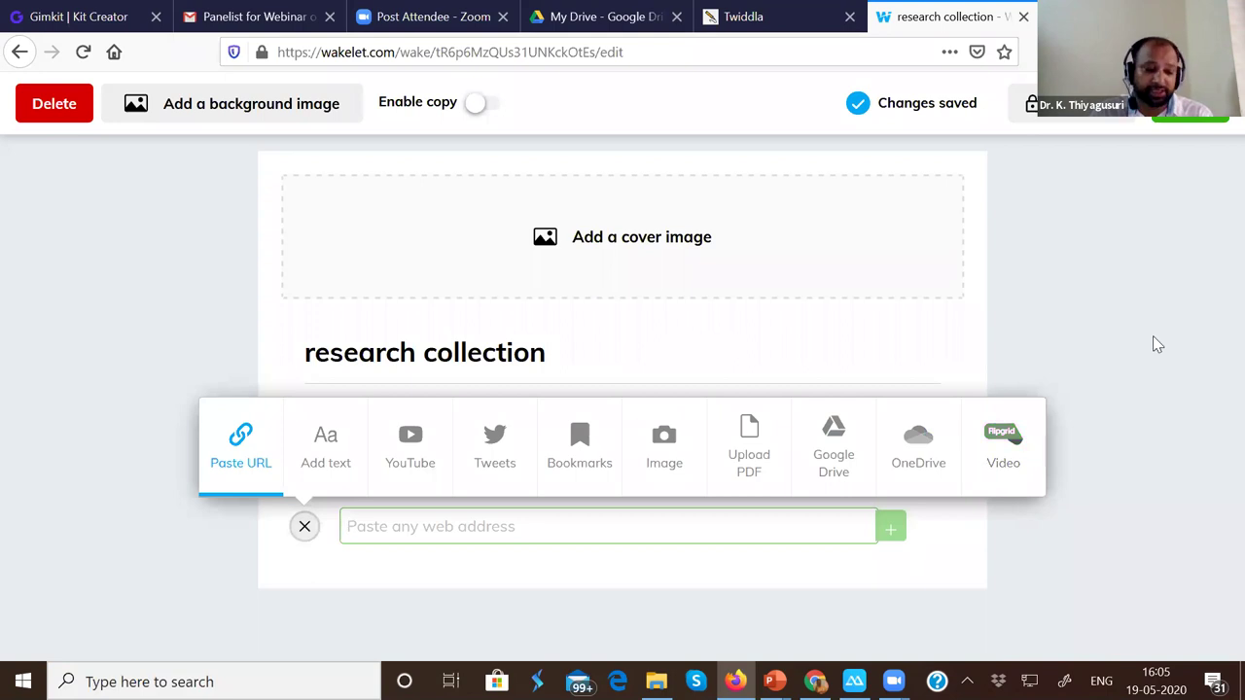
Search YouTube for 'research education' and add the NTA UGC NET Research Methodology crash course video.
{"action": "left_click", "coordinate": [1014, 390]}
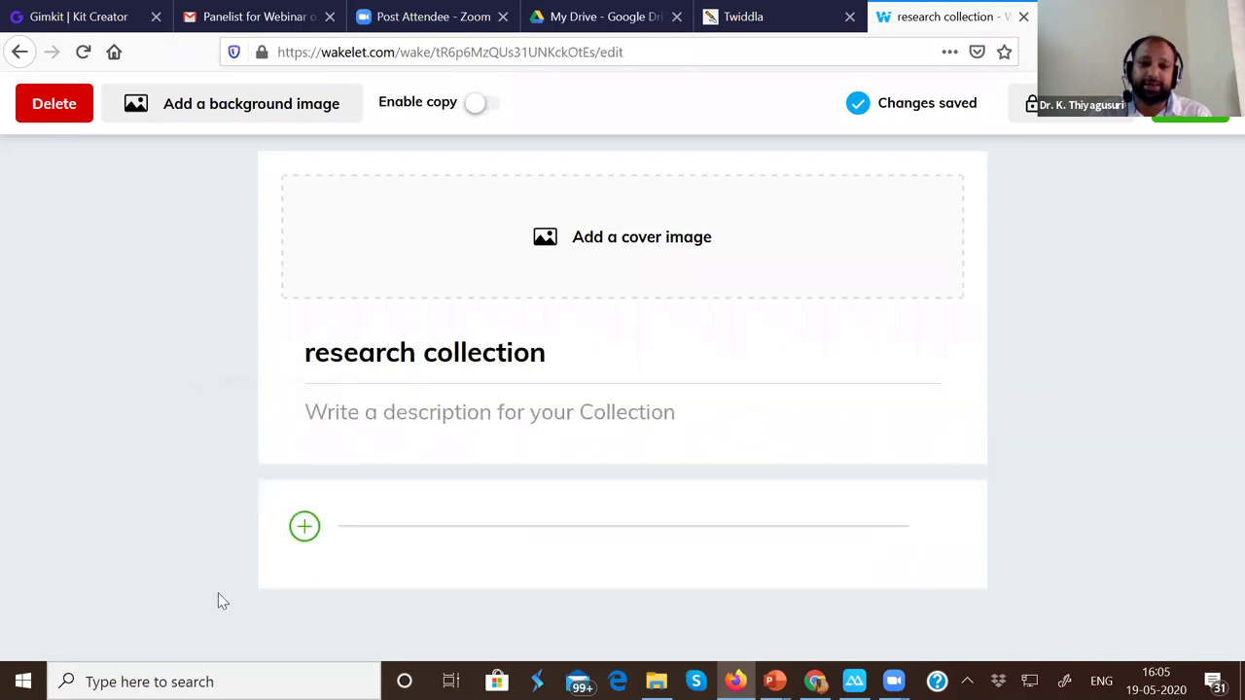
{"action": "left_click", "coordinate": [300, 591]}
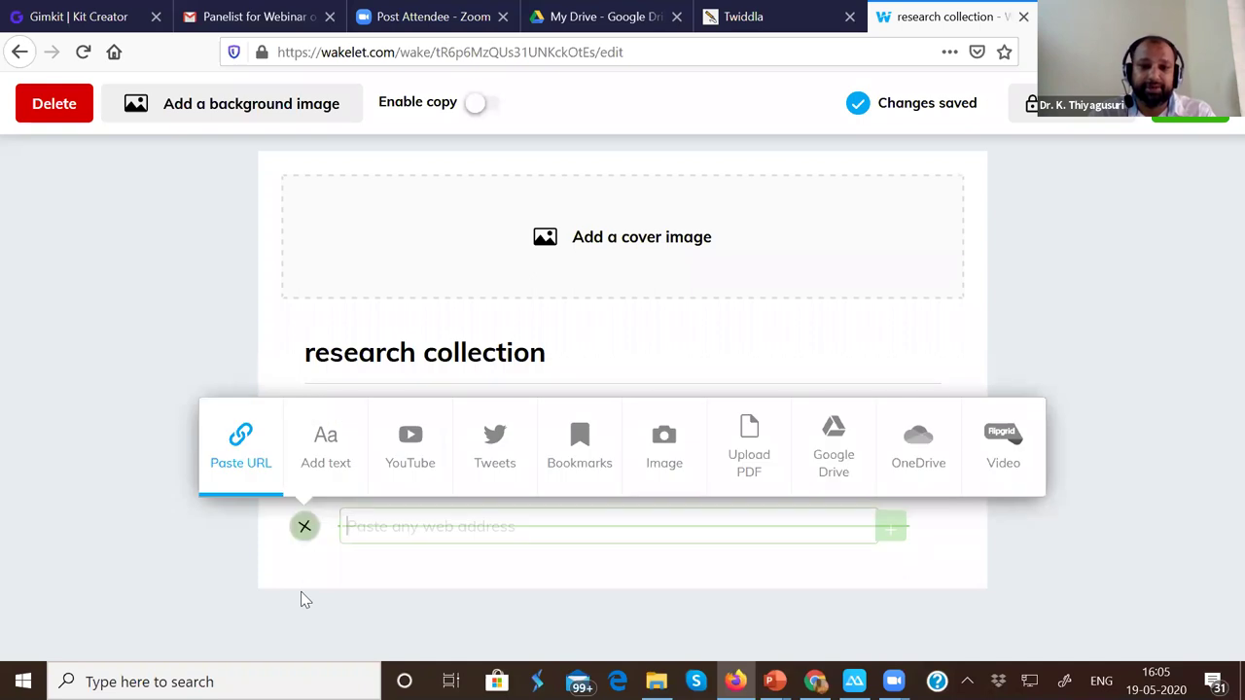
{"action": "left_click", "coordinate": [429, 447]}
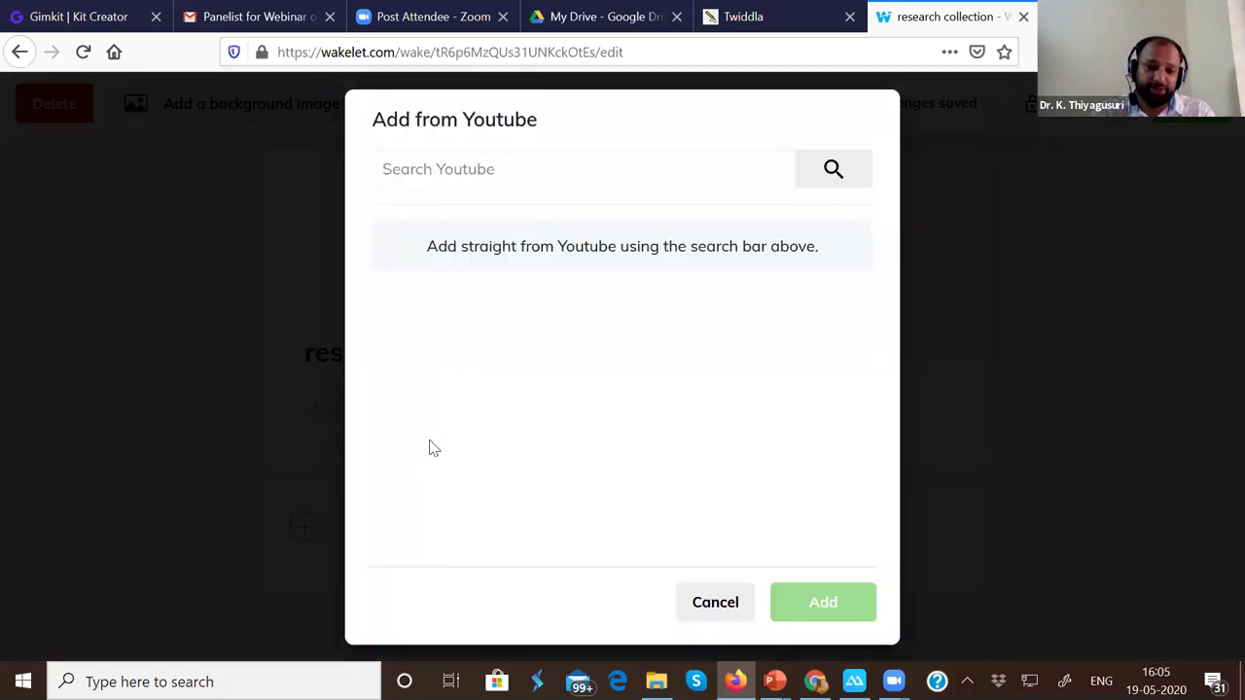
{"action": "left_click", "coordinate": [526, 177]}
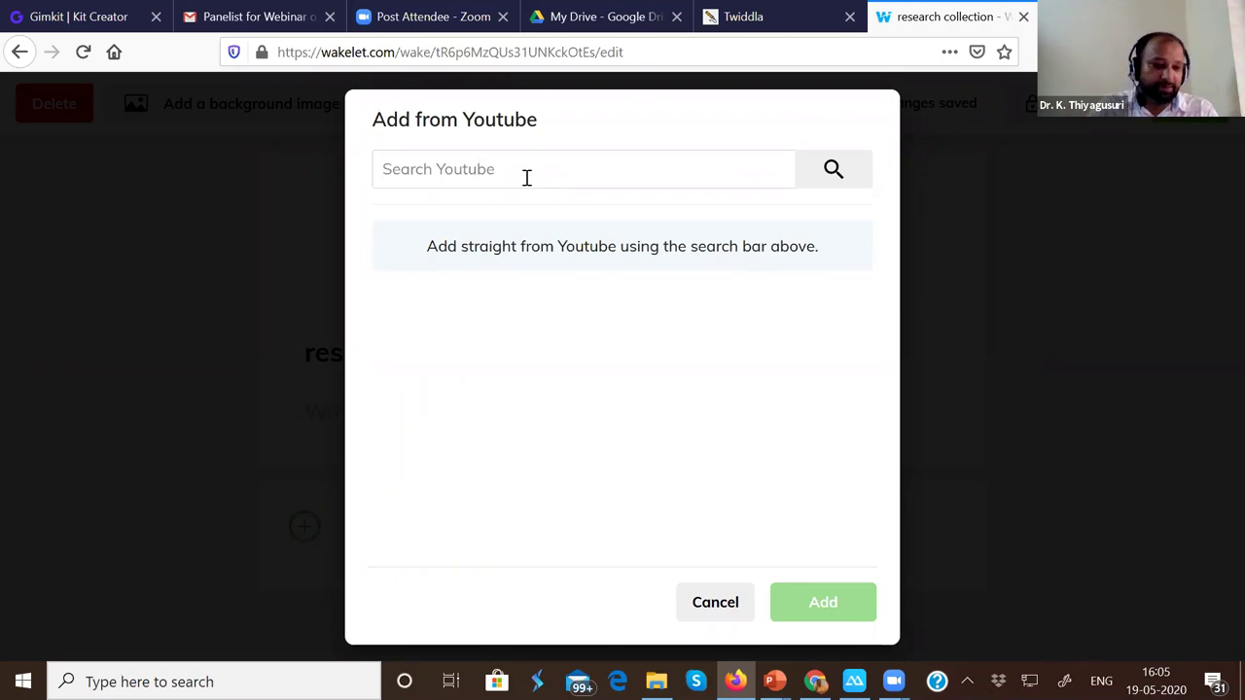
{"action": "type", "text": "research"}
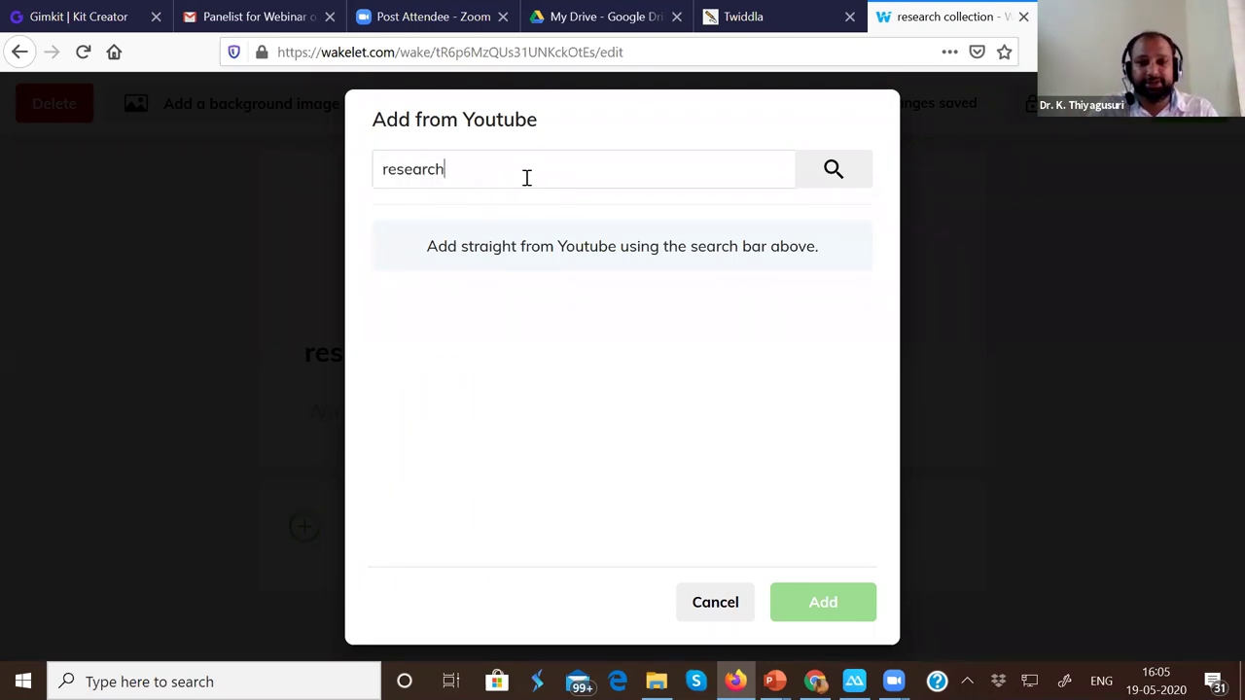
{"action": "type", "text": " education"}
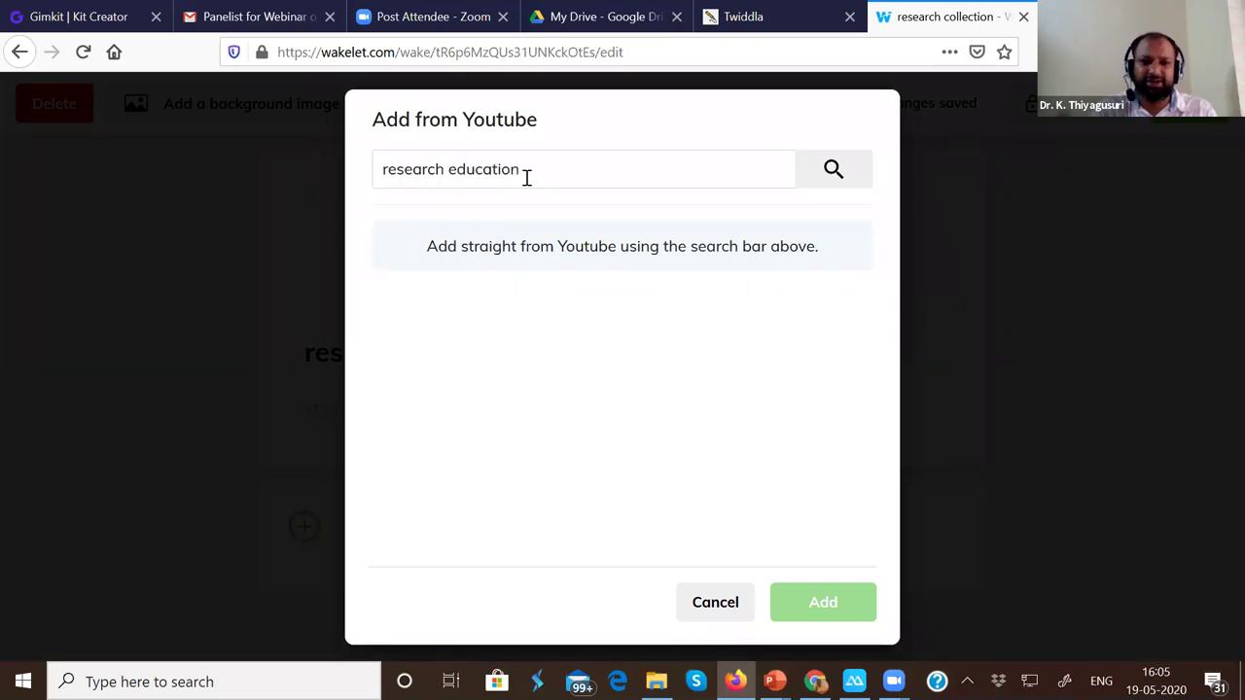
{"action": "key", "text": "Return"}
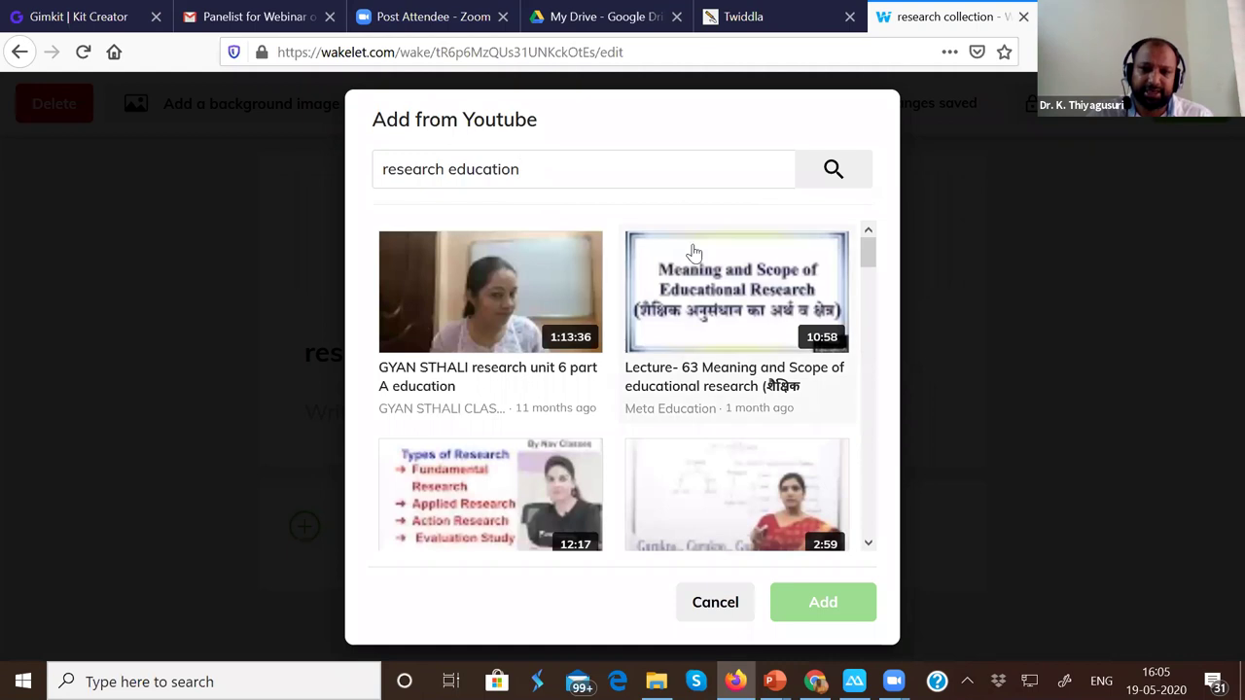
{"action": "scroll", "coordinate": [872, 281], "scroll_direction": "down", "scroll_amount": 5}
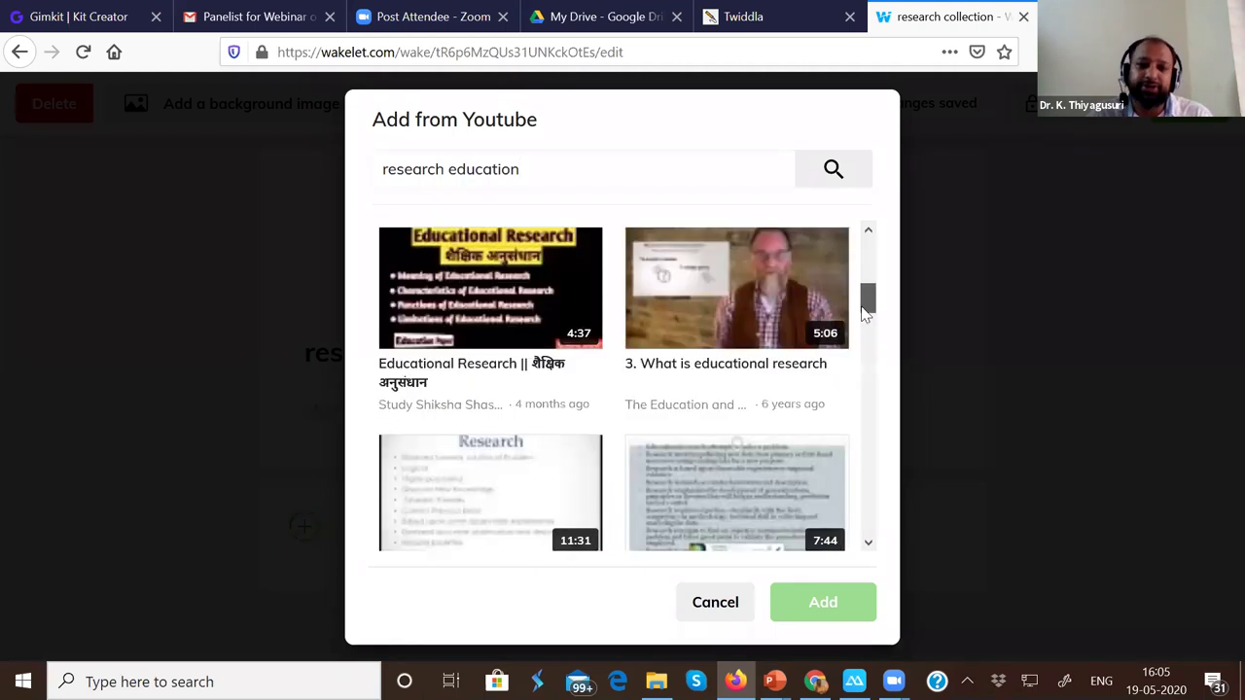
{"action": "scroll", "coordinate": [862, 314], "scroll_direction": "down", "scroll_amount": 1}
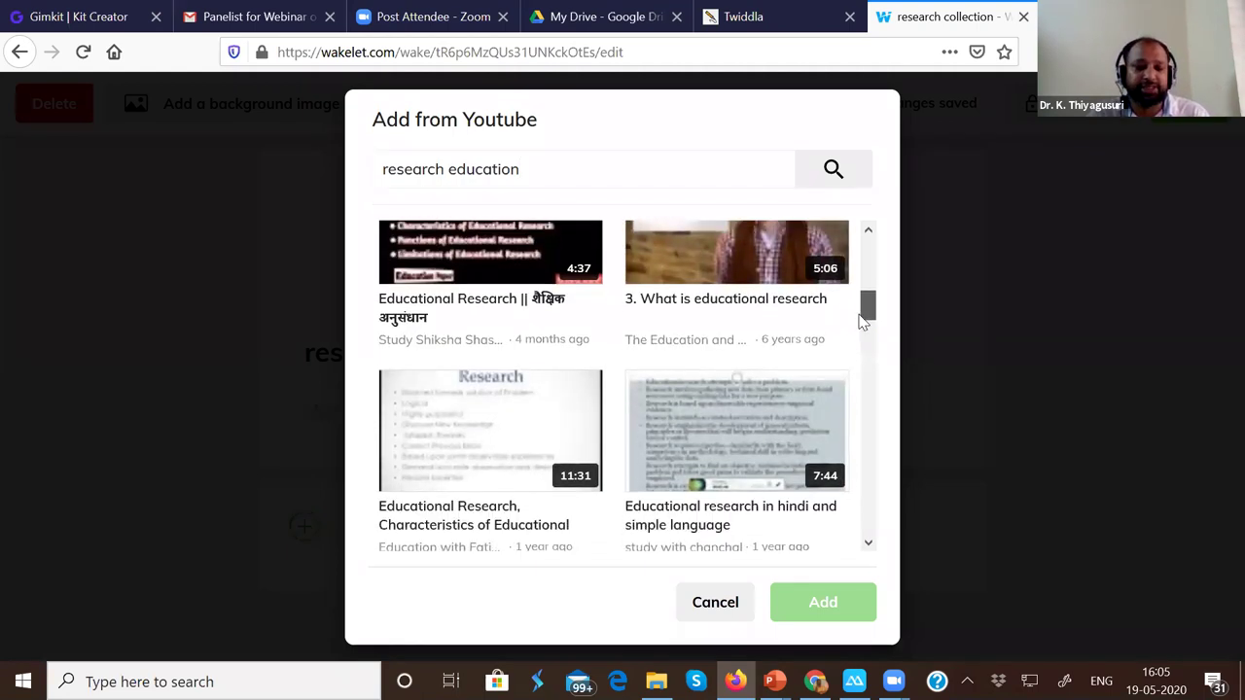
{"action": "left_click_drag", "start_coordinate": [859, 321], "coordinate": [857, 347]}
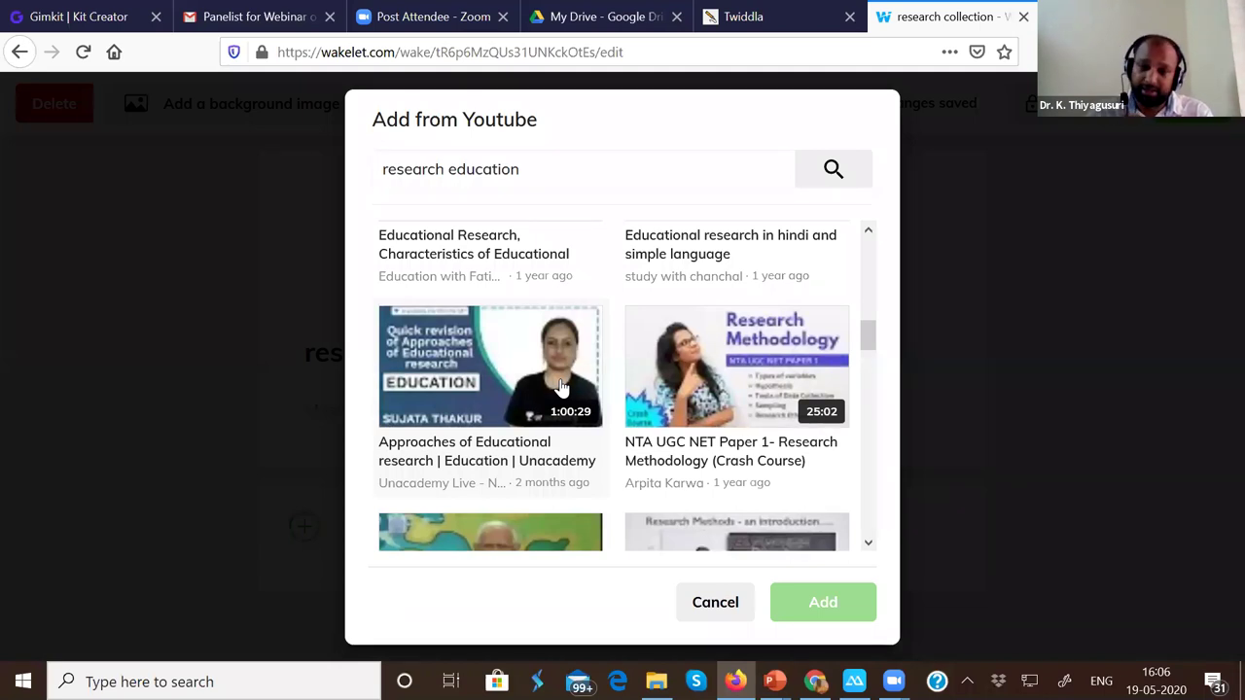
{"action": "left_click", "coordinate": [778, 370]}
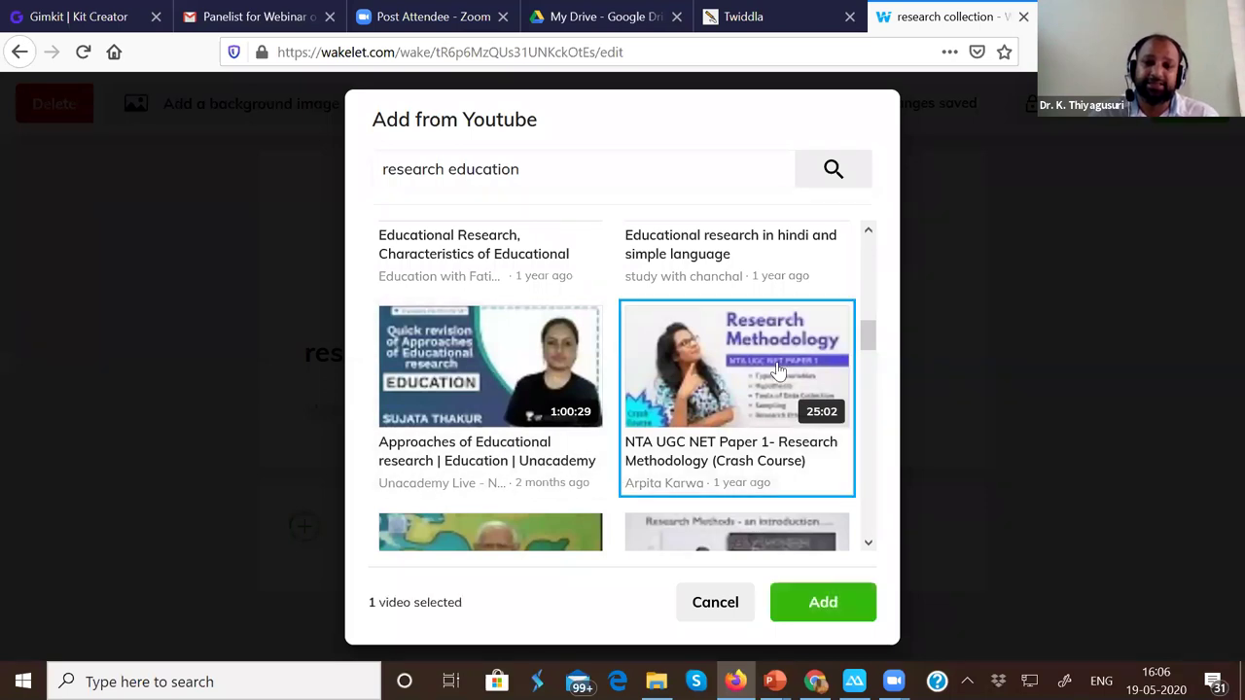
{"action": "left_click", "coordinate": [806, 603]}
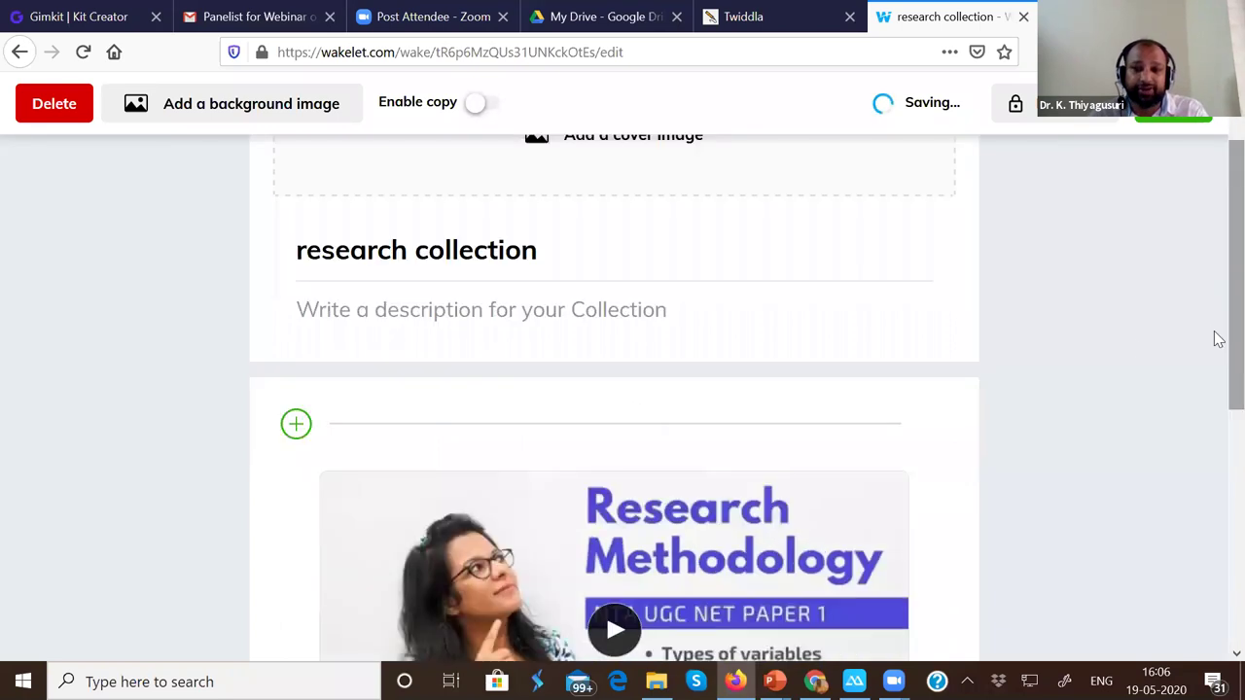
Scroll below the crash course video card and open the add-item options.
{"action": "scroll", "coordinate": [1216, 428], "scroll_direction": "down", "scroll_amount": 4}
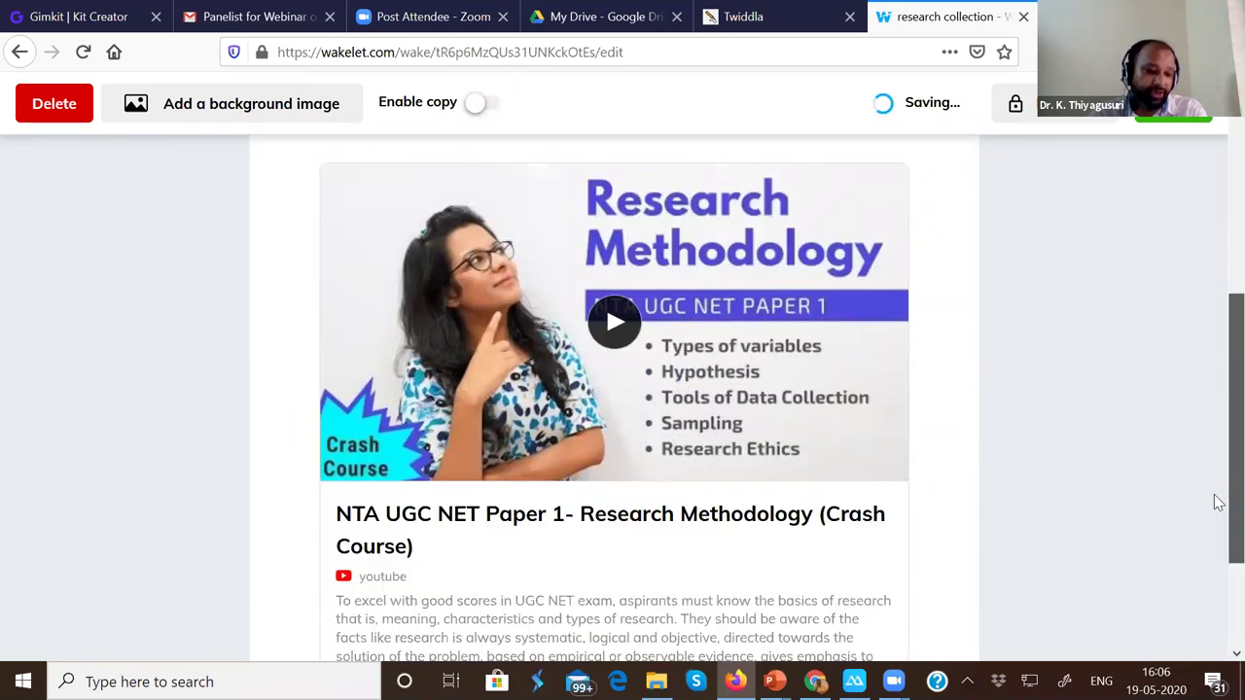
{"action": "scroll", "coordinate": [1219, 506], "scroll_direction": "down", "scroll_amount": 2}
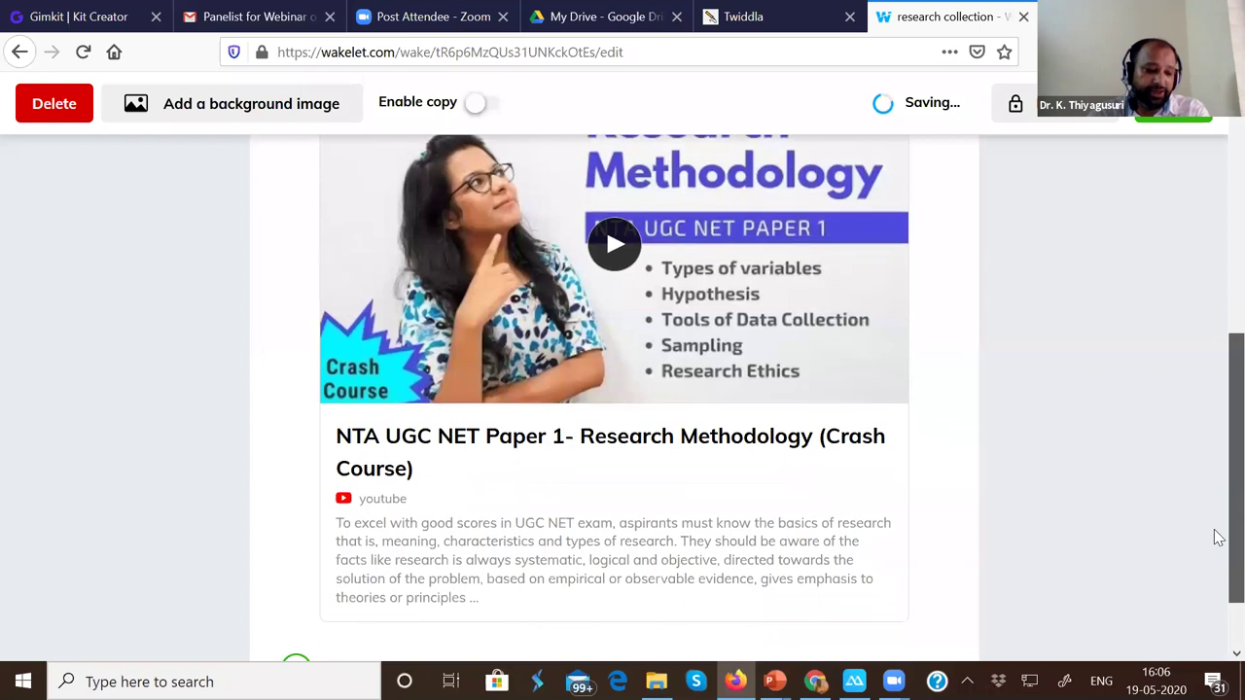
{"action": "scroll", "coordinate": [1216, 548], "scroll_direction": "down", "scroll_amount": 1}
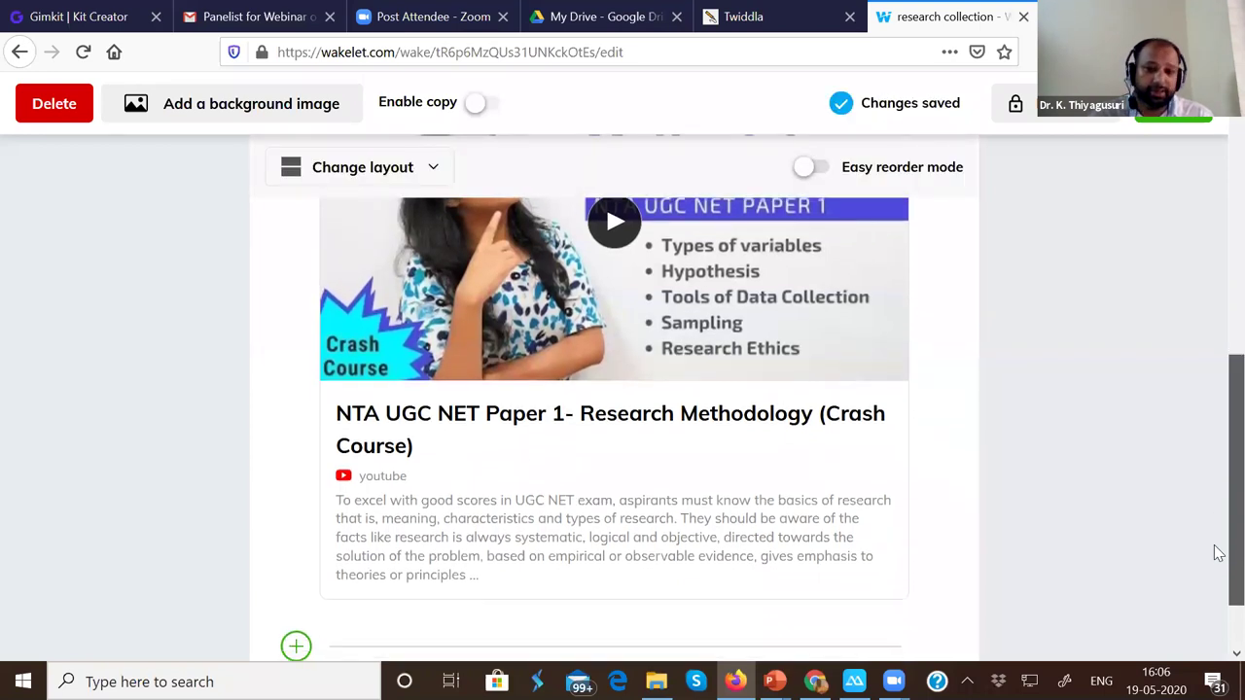
{"action": "left_click", "coordinate": [296, 648]}
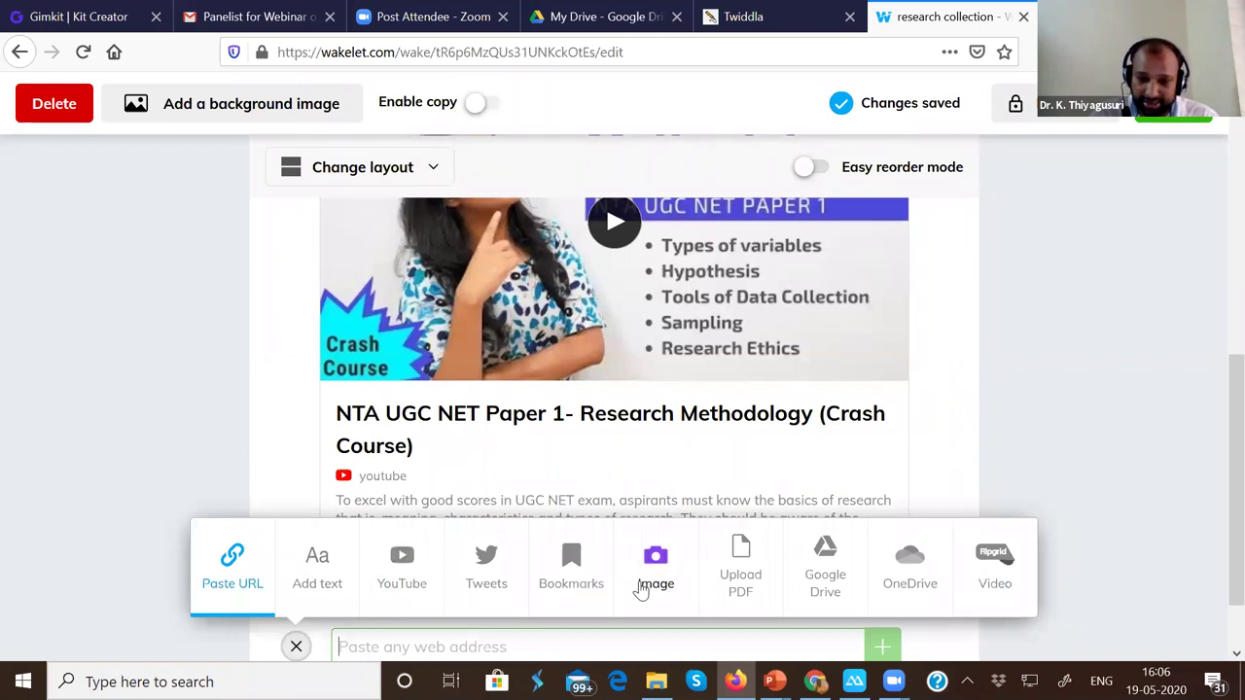
Search YouTube for 'type i error' and add the Type I error vs Type II error video.
{"action": "left_click", "coordinate": [388, 589]}
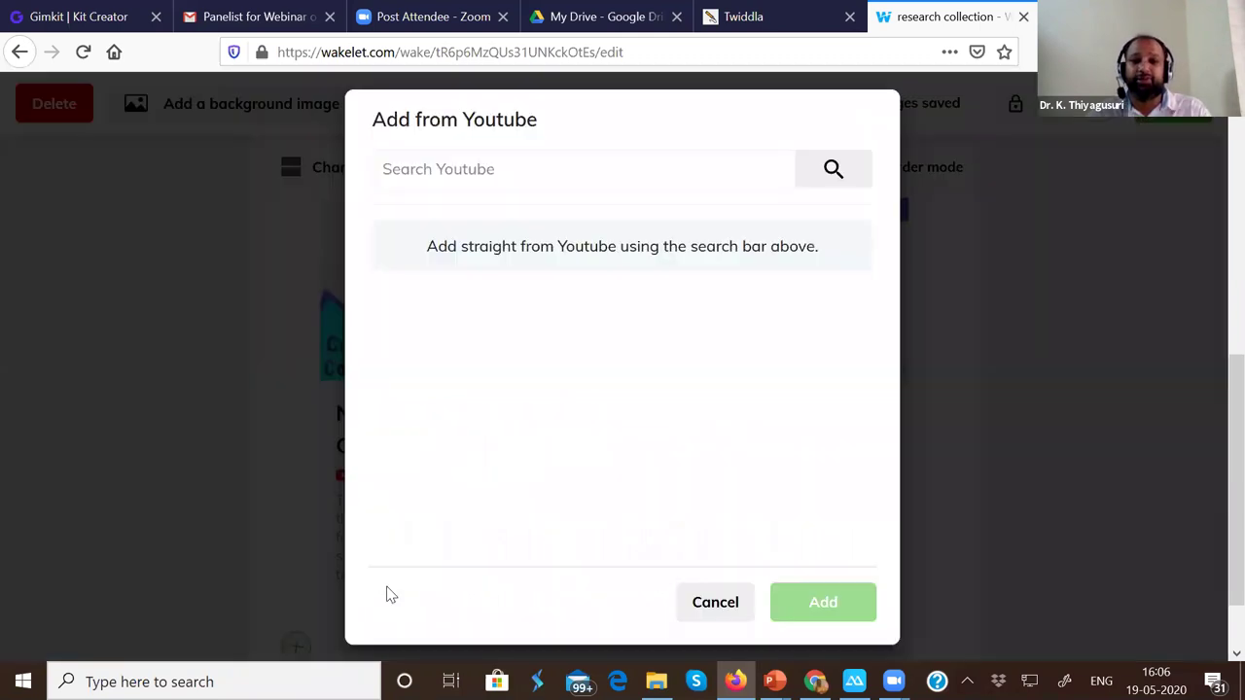
{"action": "left_click", "coordinate": [448, 169]}
{"action": "type", "text": "ty"}
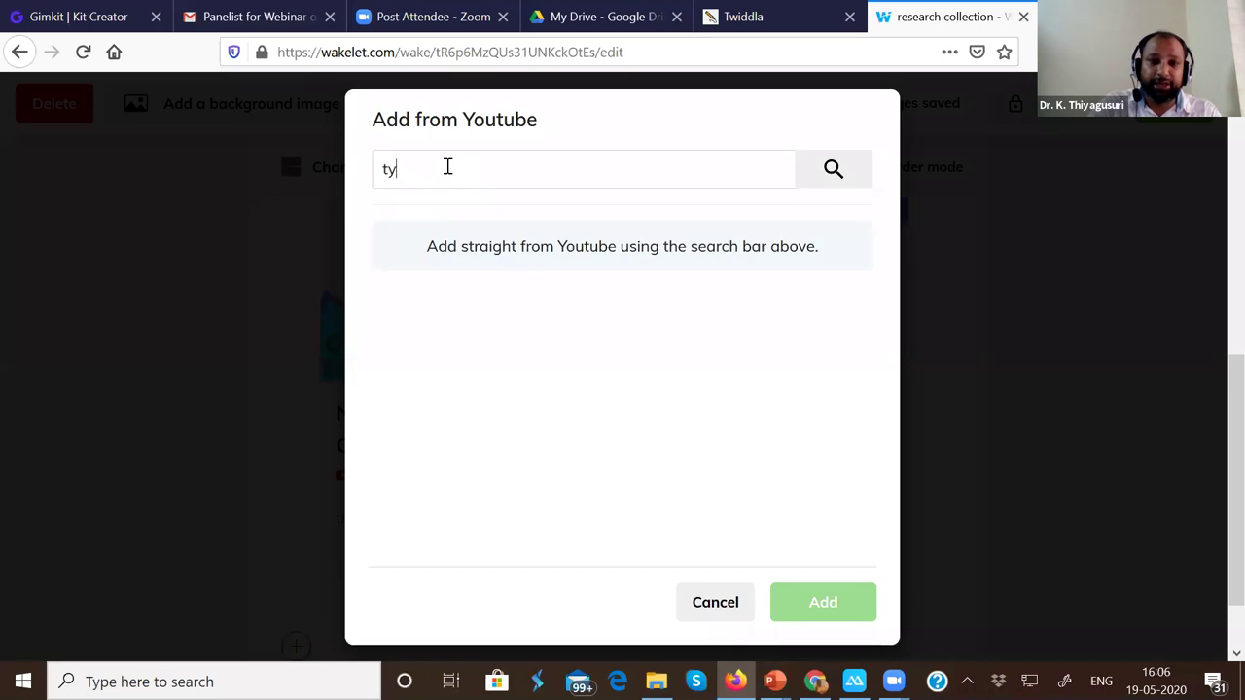
{"action": "type", "text": "pe i error"}
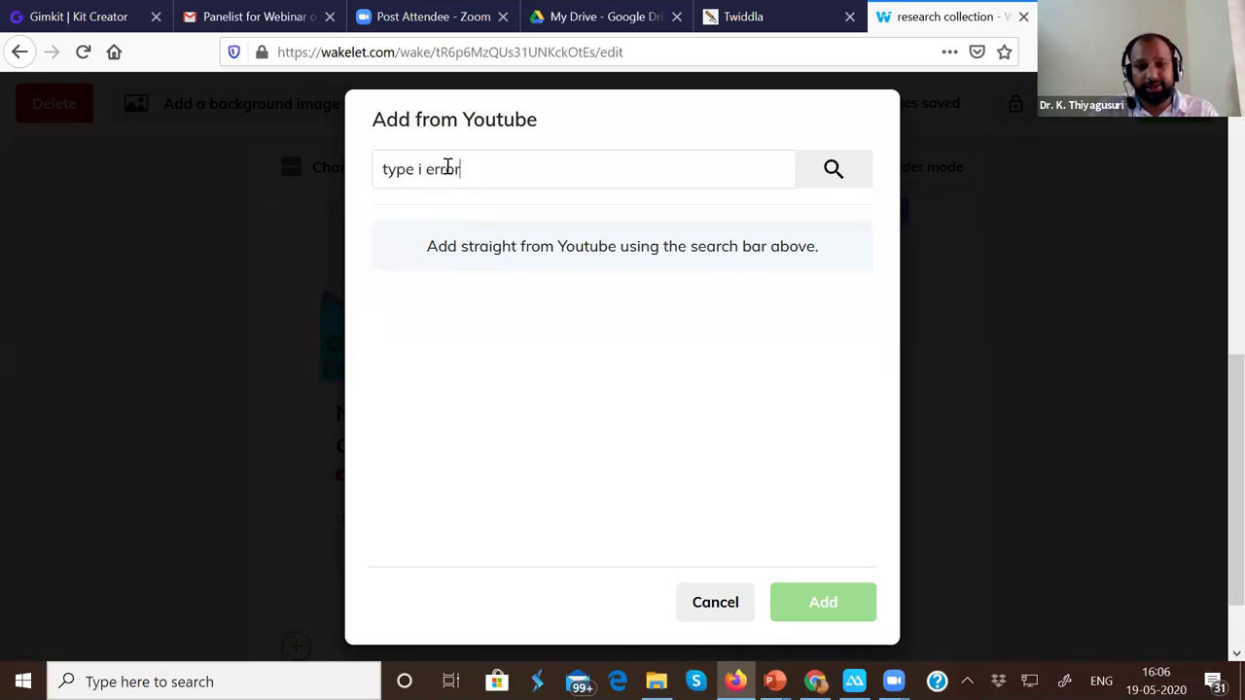
{"action": "key", "text": "Return"}
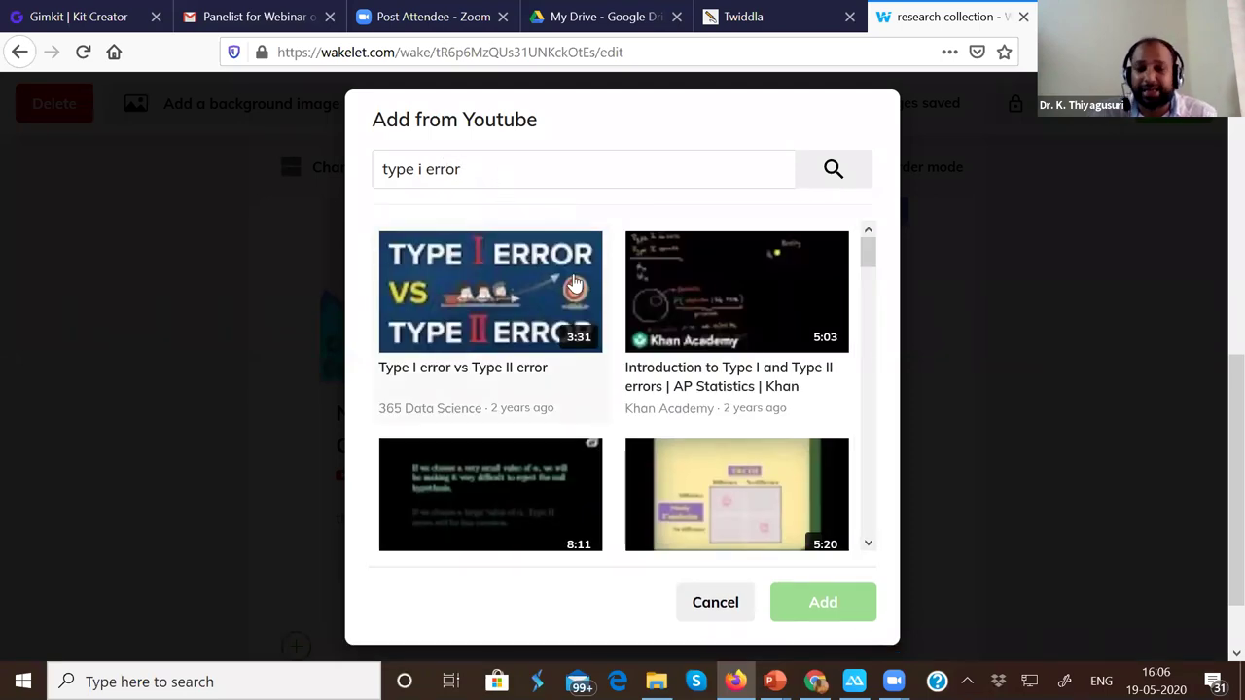
{"action": "left_click", "coordinate": [517, 282]}
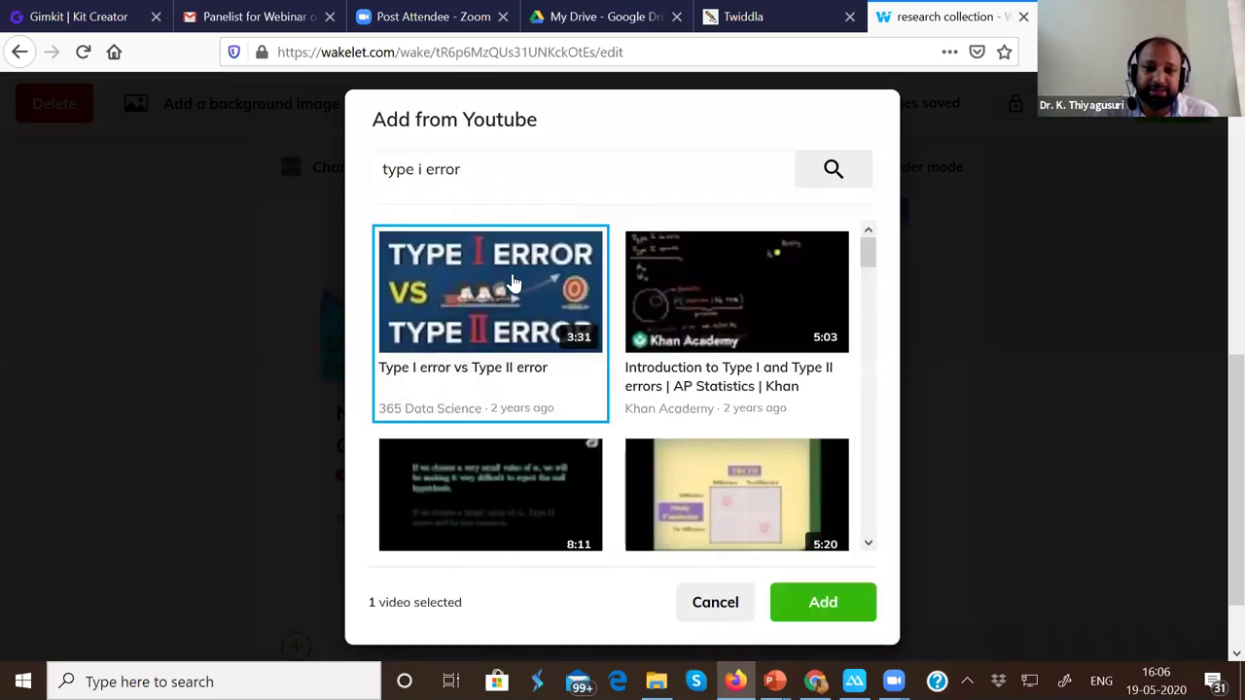
{"action": "left_click", "coordinate": [838, 604]}
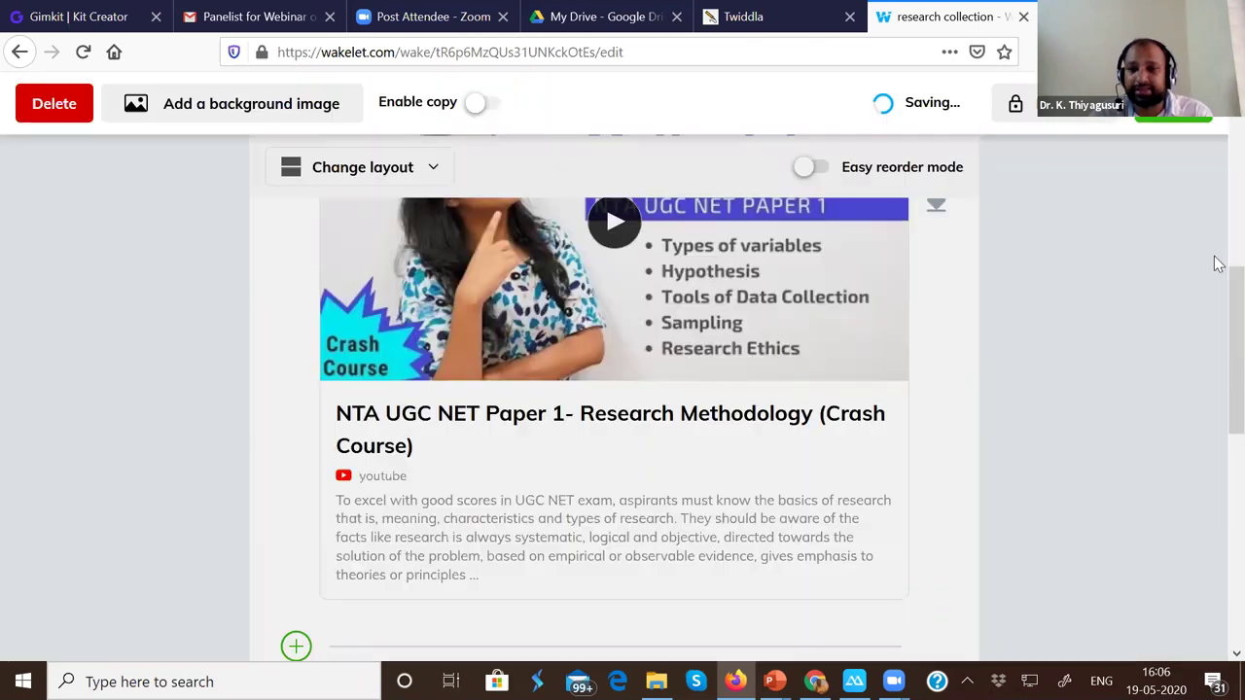
Scroll through the research collection to check both video cards are saved.
{"action": "scroll", "coordinate": [1217, 438], "scroll_direction": "down", "scroll_amount": 5}
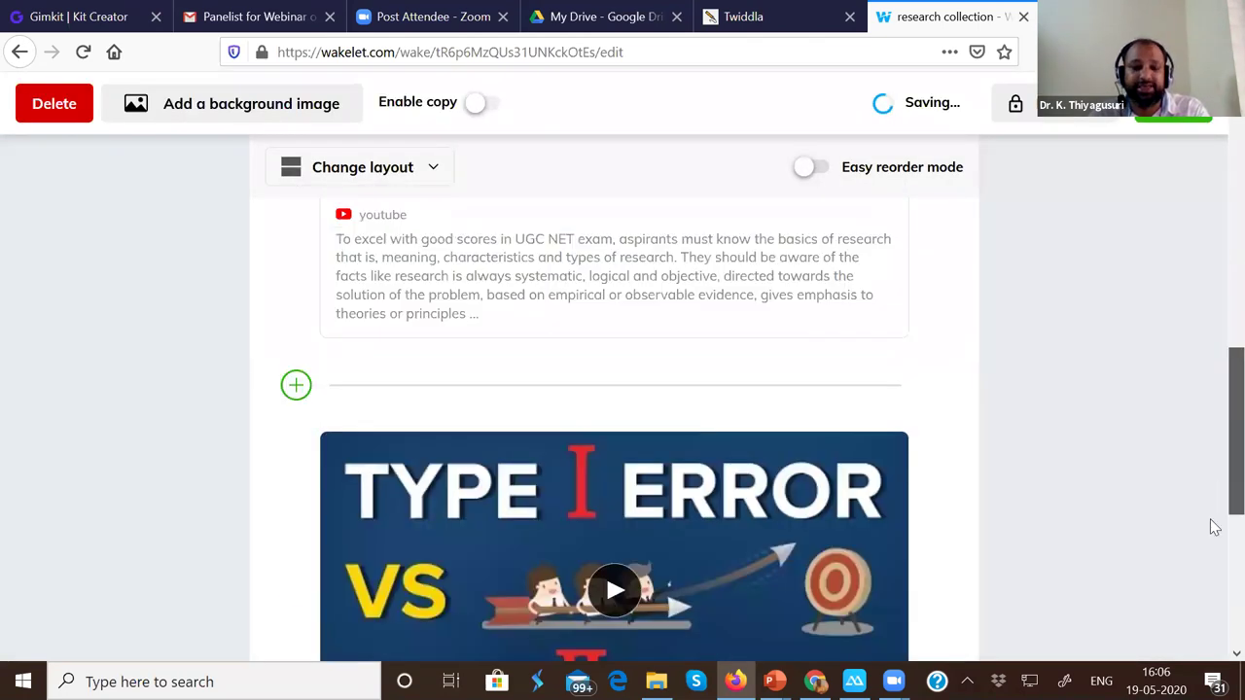
{"action": "scroll", "coordinate": [1181, 355], "scroll_direction": "up", "scroll_amount": 5}
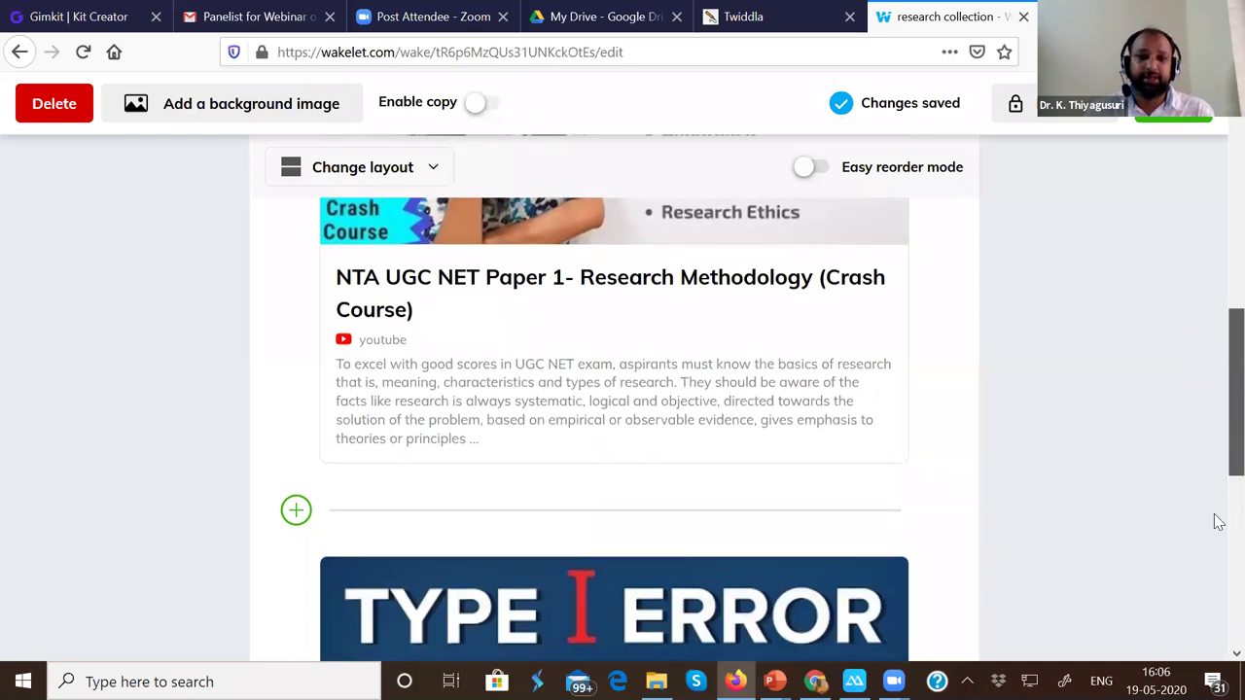
{"action": "scroll", "coordinate": [1219, 522], "scroll_direction": "down", "scroll_amount": 5}
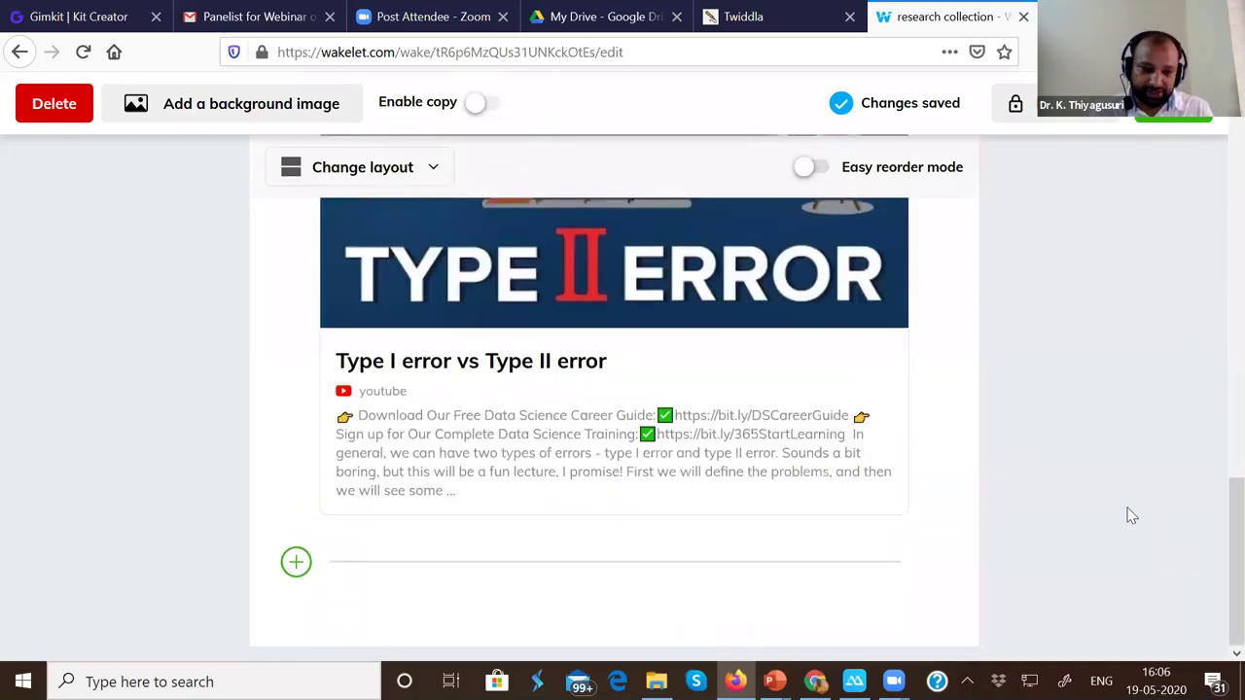
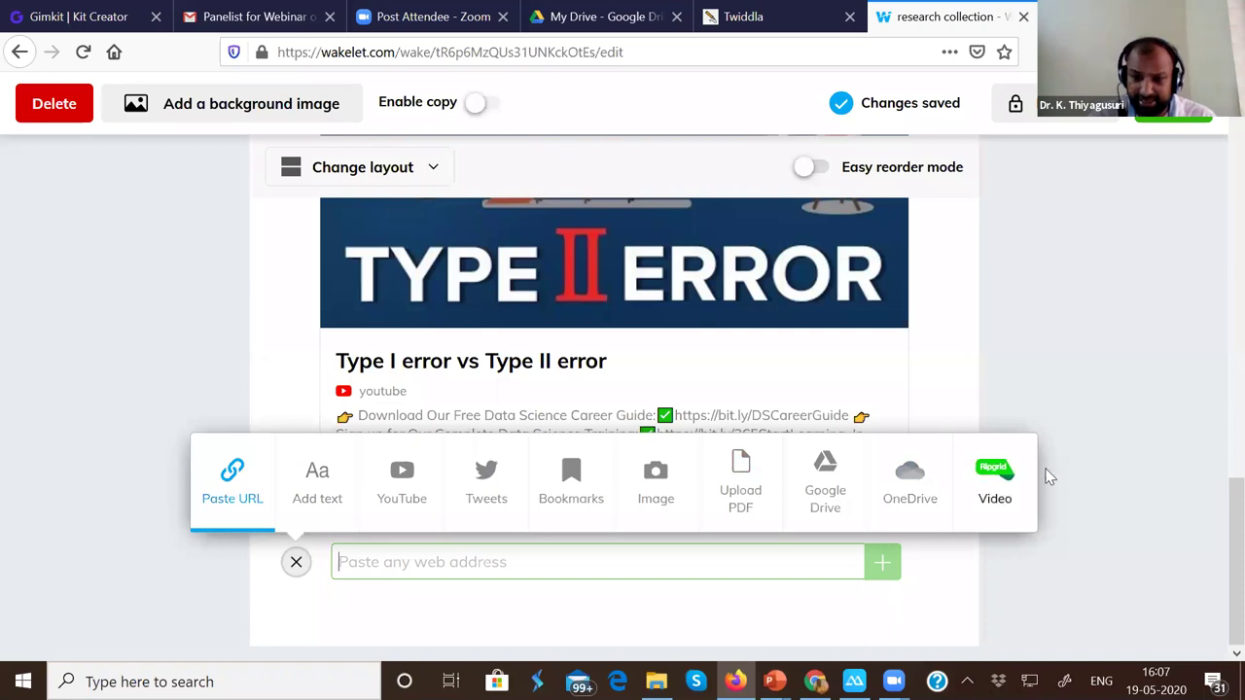
Set the research collection's privacy to Public and switch on Enable copy.
{"action": "scroll", "coordinate": [1218, 457], "scroll_direction": "up", "scroll_amount": 3}
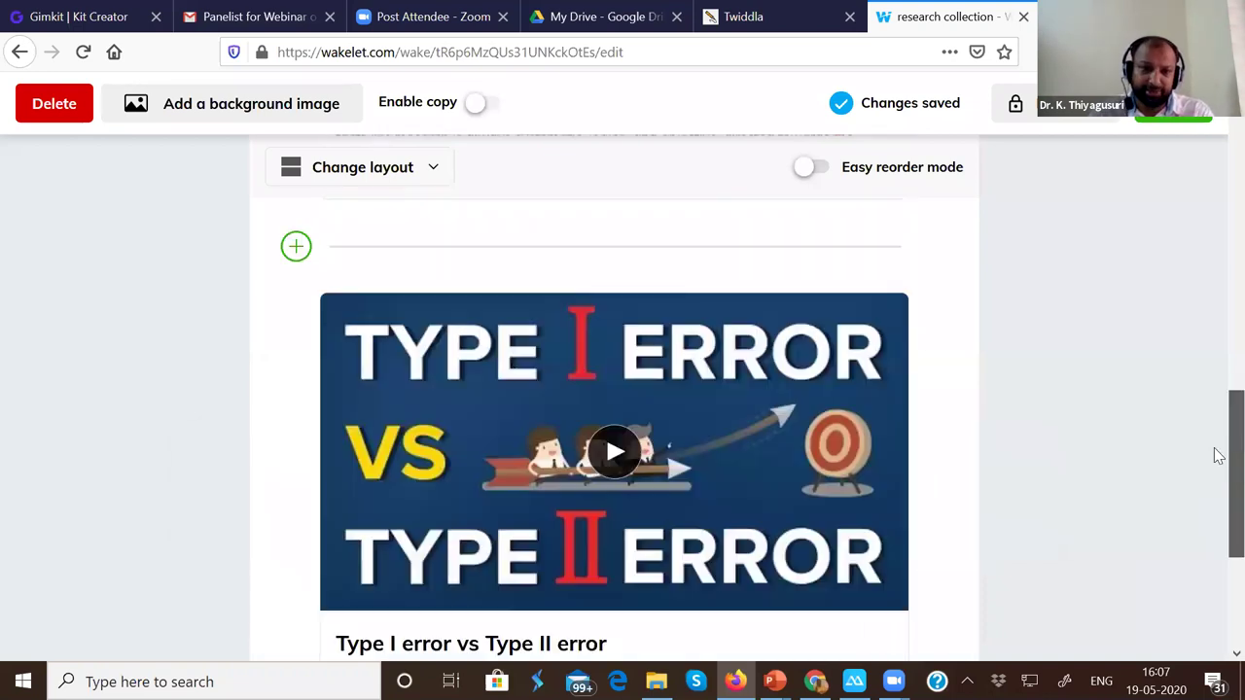
{"action": "scroll", "coordinate": [1218, 382], "scroll_direction": "up", "scroll_amount": 5}
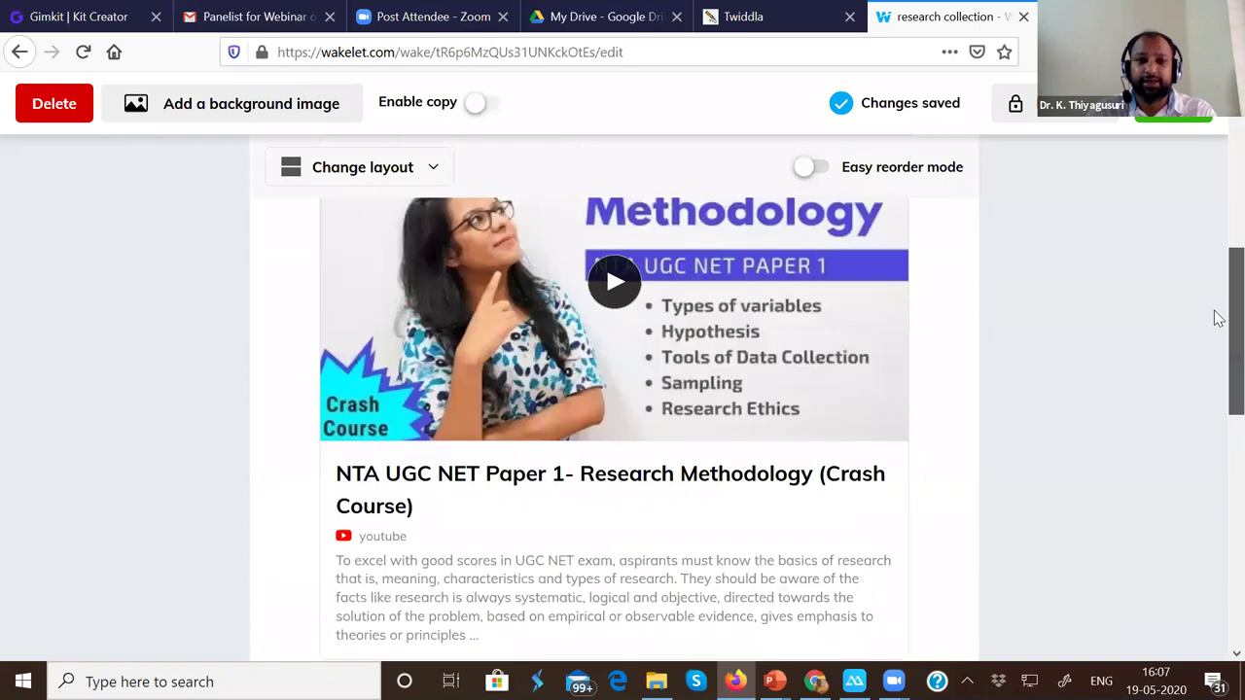
{"action": "scroll", "coordinate": [1214, 259], "scroll_direction": "up", "scroll_amount": 2}
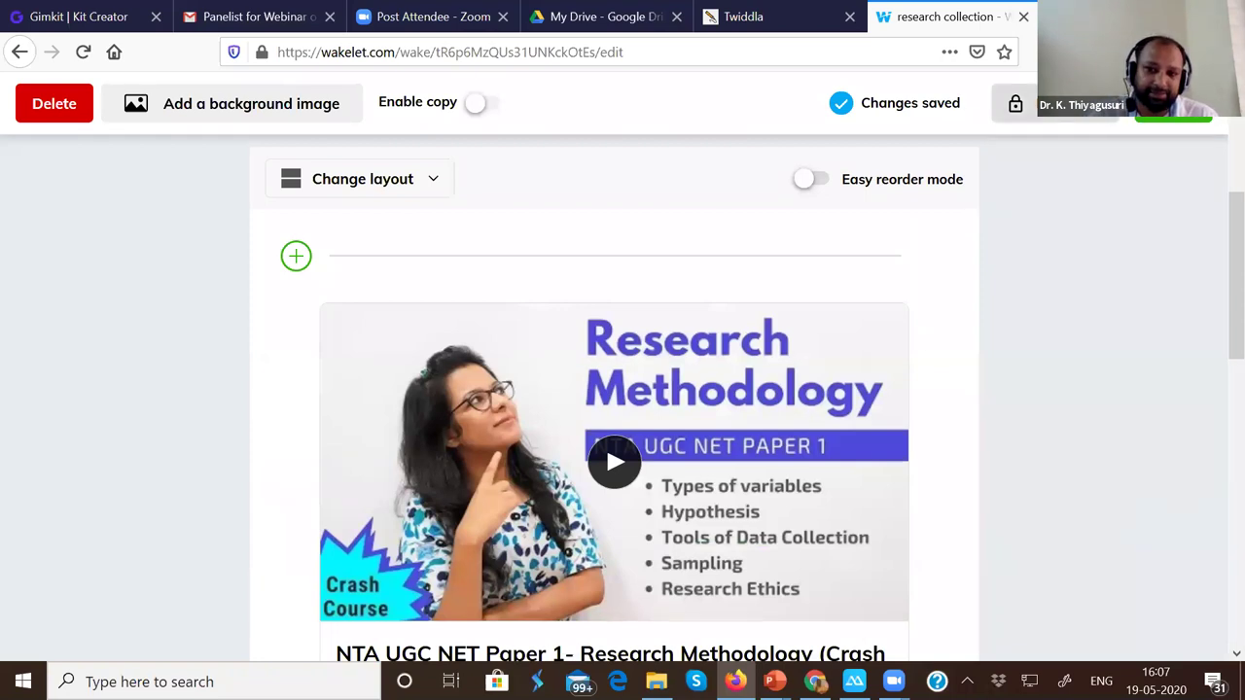
{"action": "left_click", "coordinate": [1017, 103]}
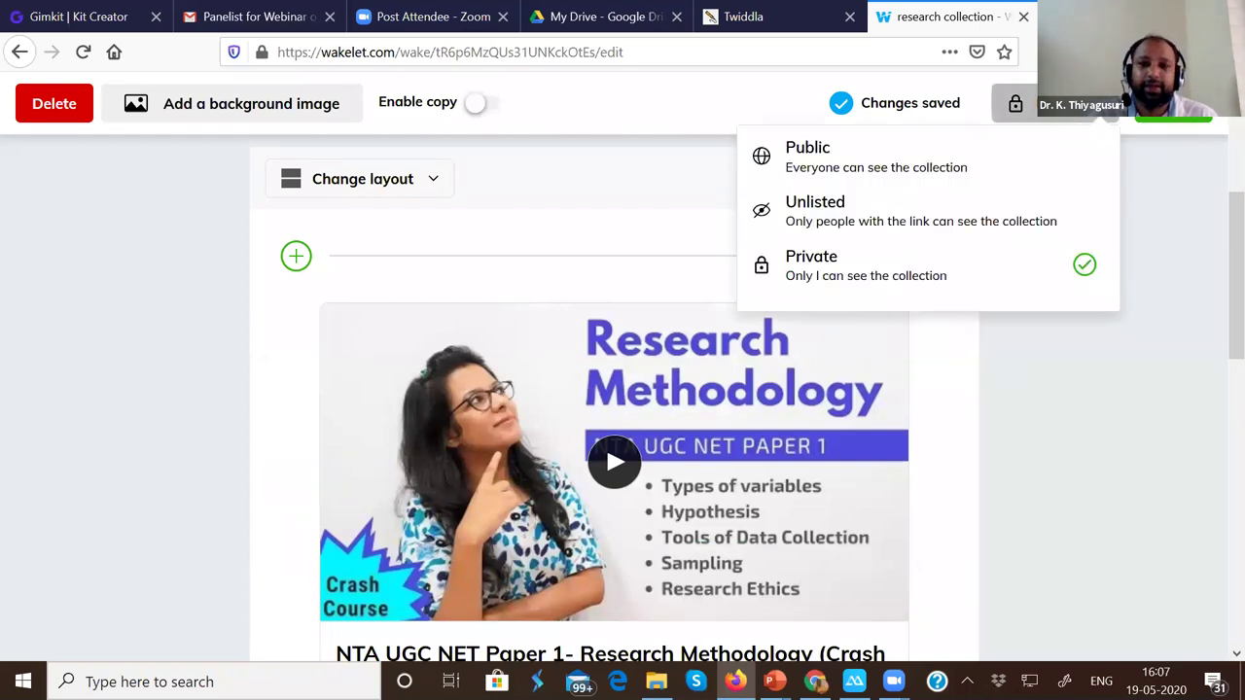
{"action": "left_click", "coordinate": [921, 165]}
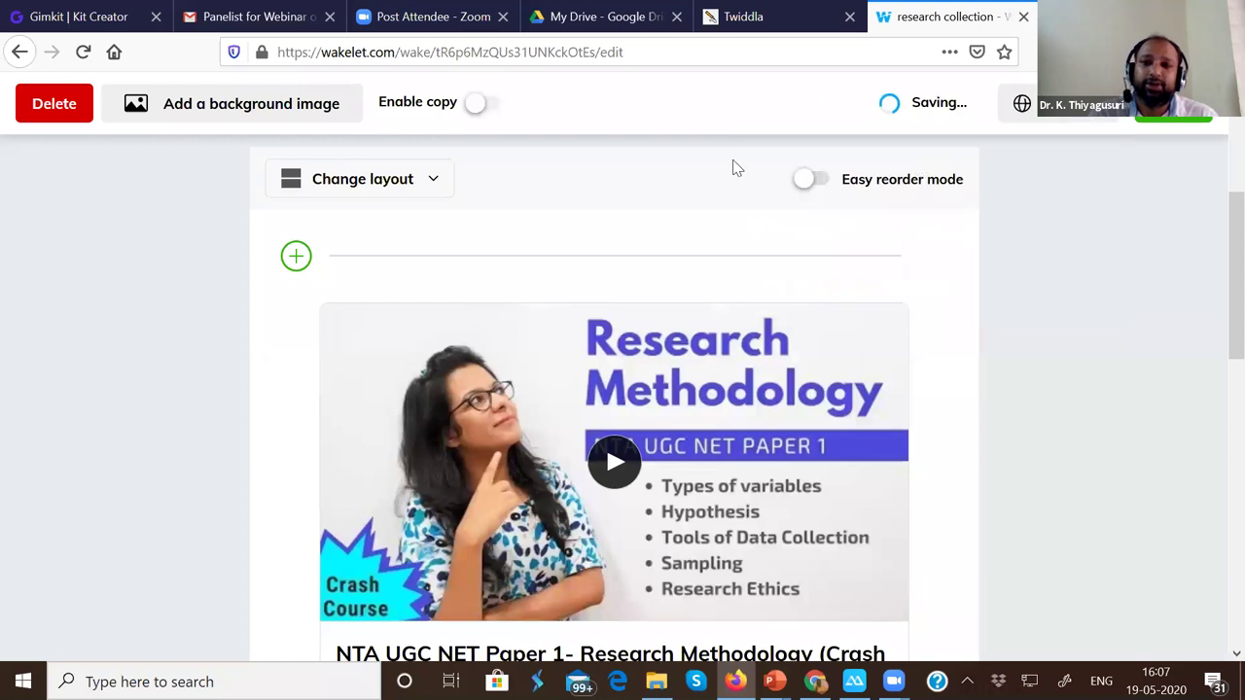
{"action": "left_click", "coordinate": [483, 104]}
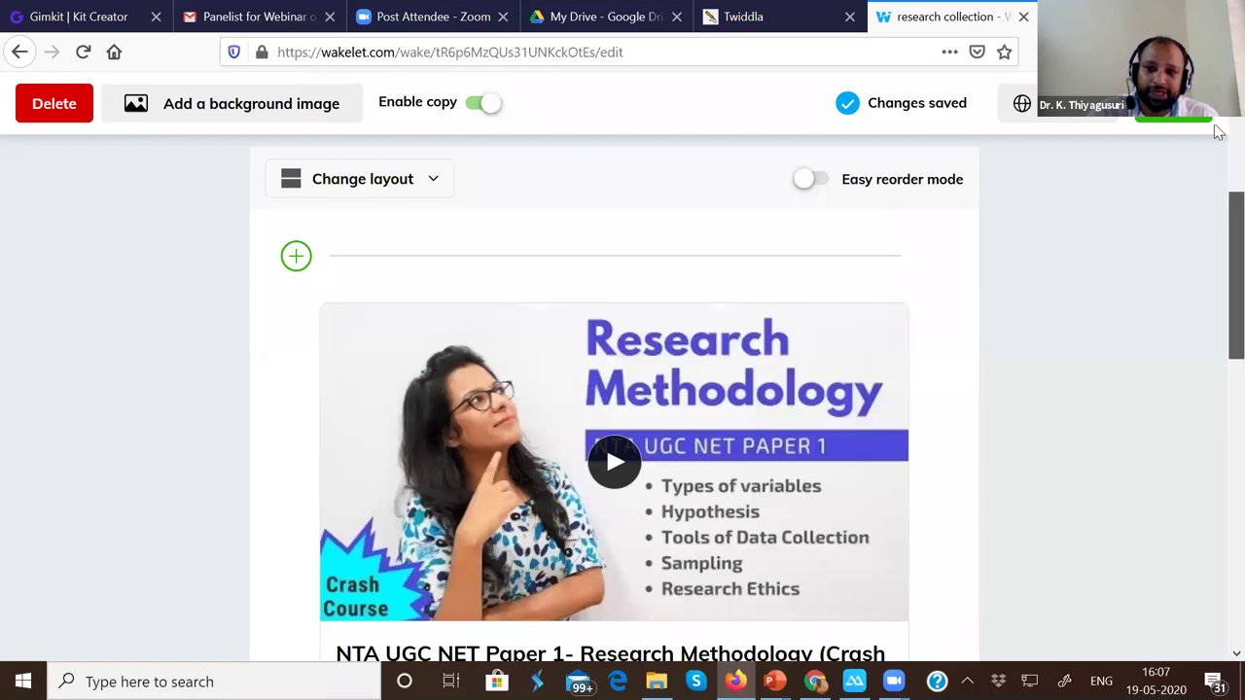
{"action": "left_click_drag", "start_coordinate": [1219, 200], "coordinate": [1218, 130]}
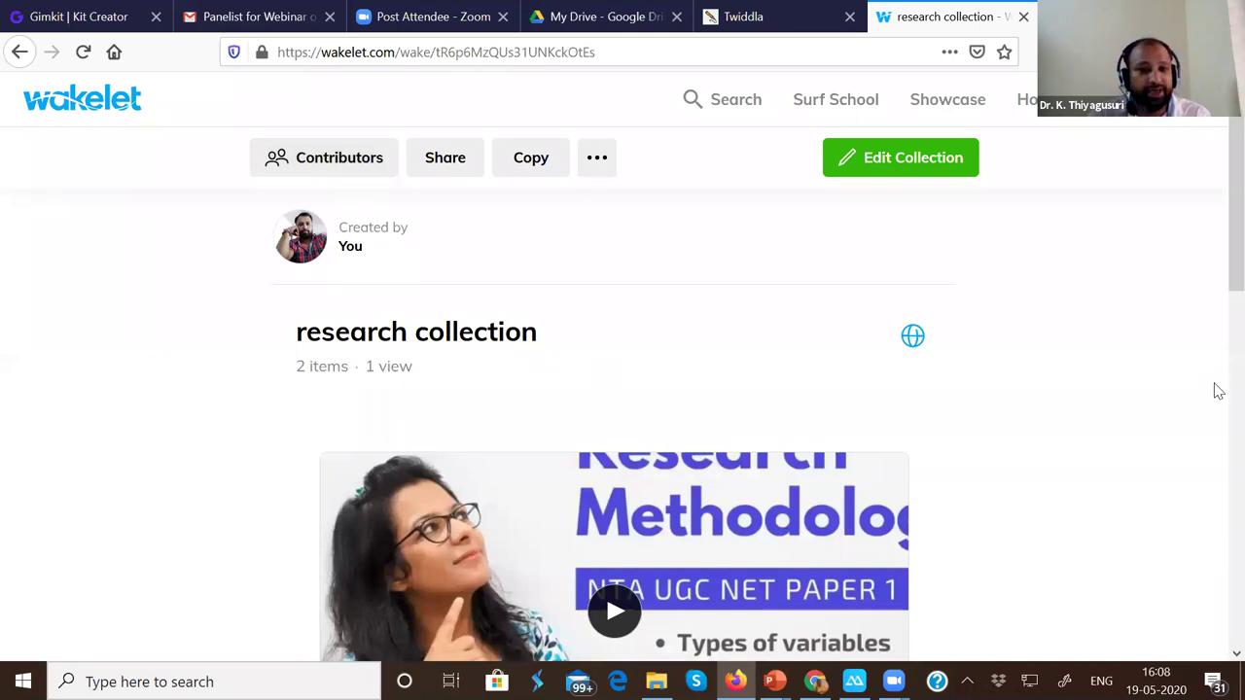
Scroll through the published collection's videos, then open the invite-contributors options.
{"action": "scroll", "coordinate": [1215, 408], "scroll_direction": "down", "scroll_amount": 7}
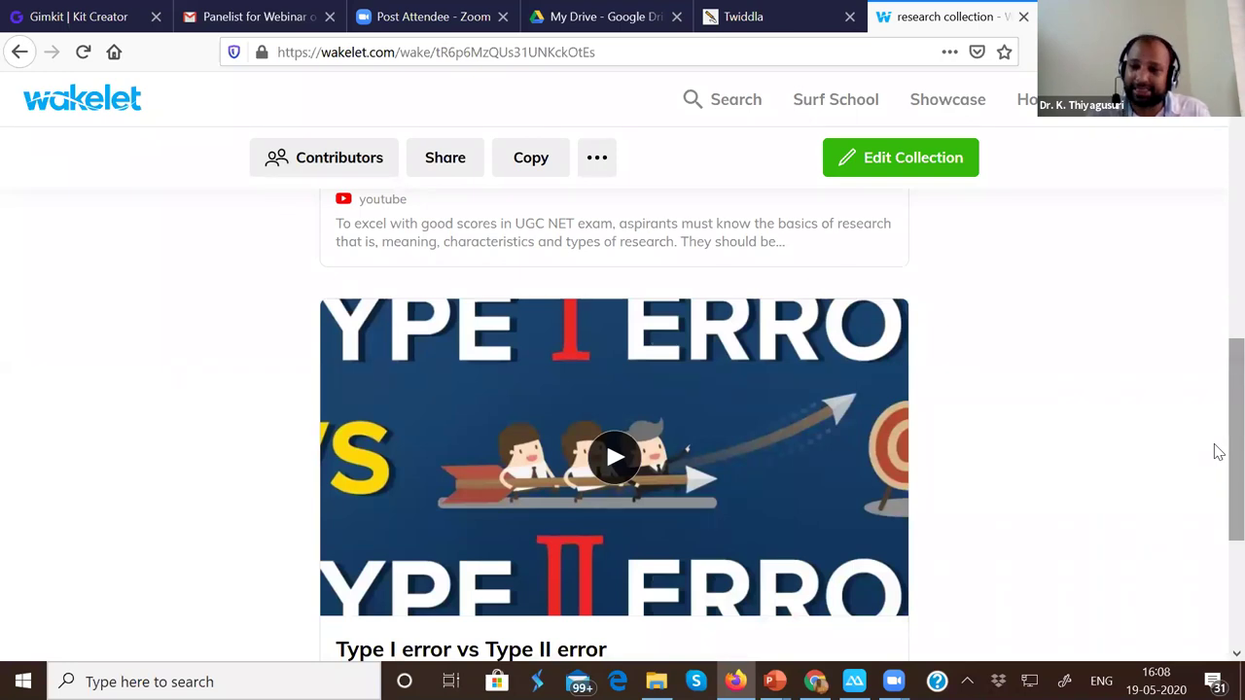
{"action": "scroll", "coordinate": [1215, 270], "scroll_direction": "up", "scroll_amount": 5}
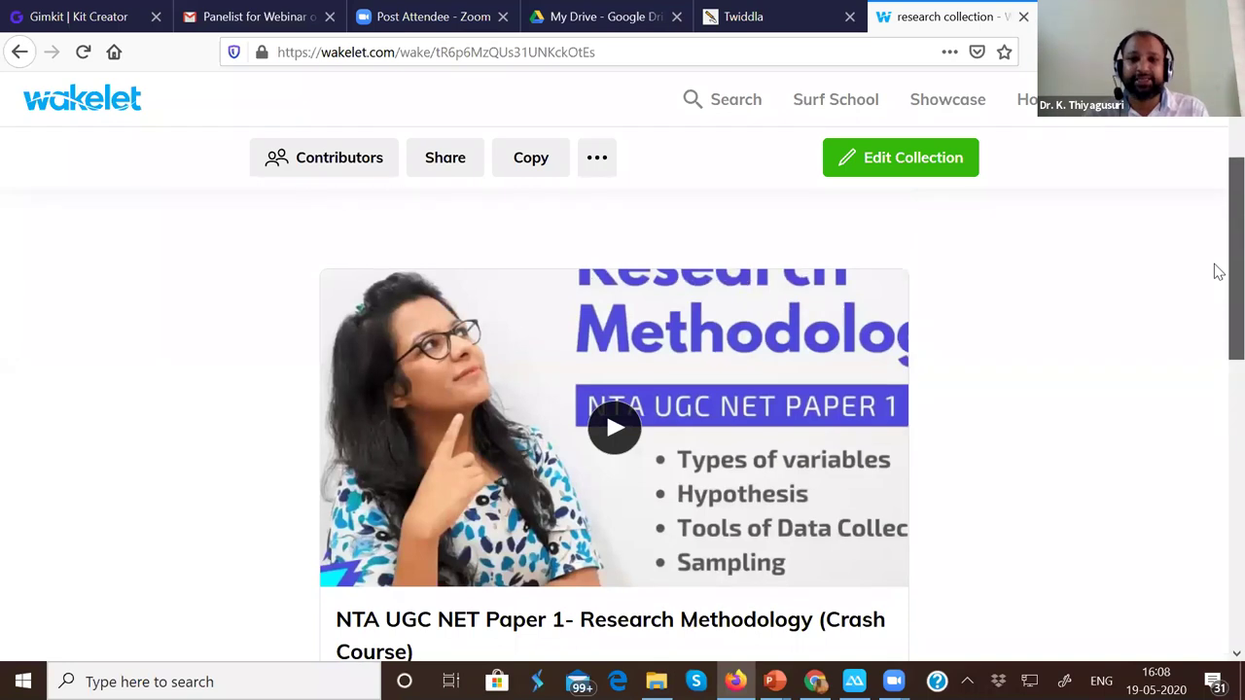
{"action": "left_click", "coordinate": [329, 160]}
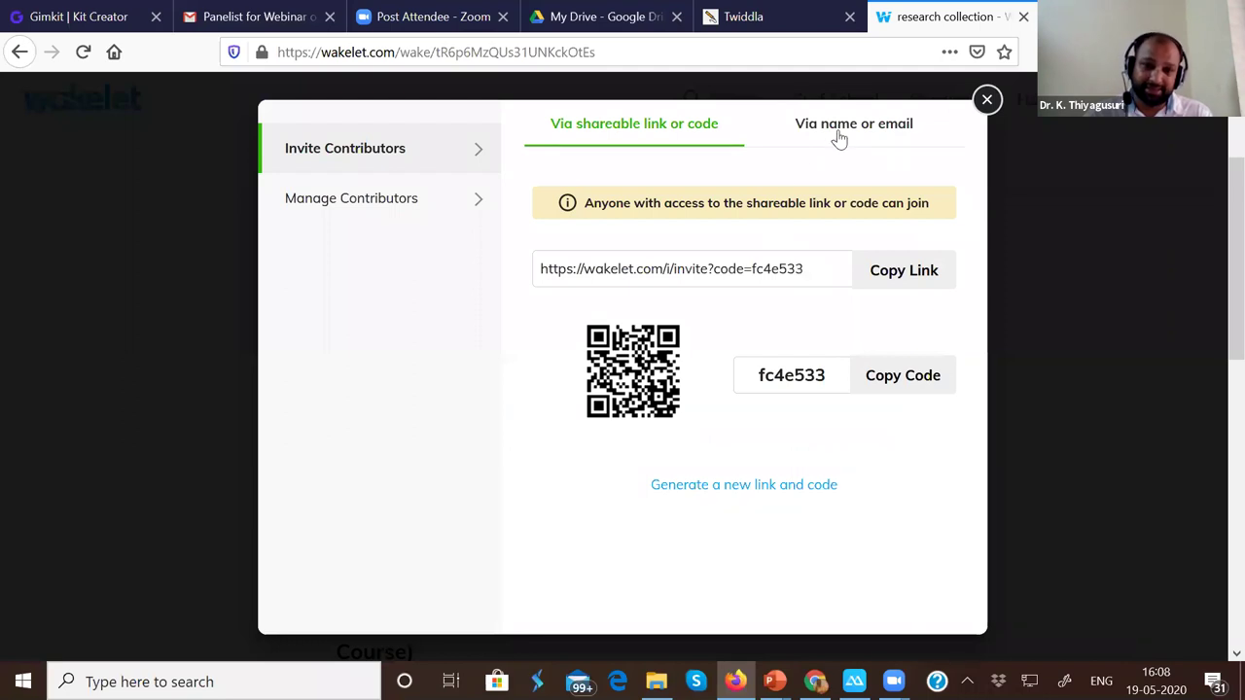
{"action": "triple_click", "coordinate": [759, 269]}
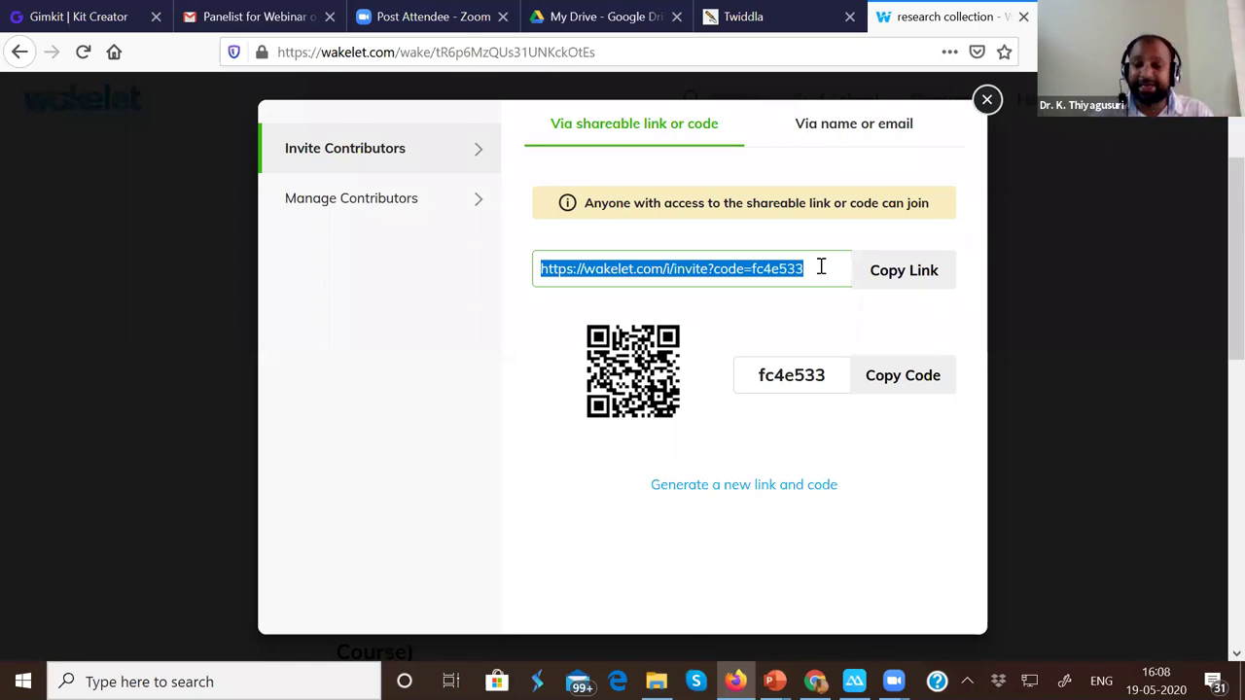
{"action": "left_click", "coordinate": [845, 133]}
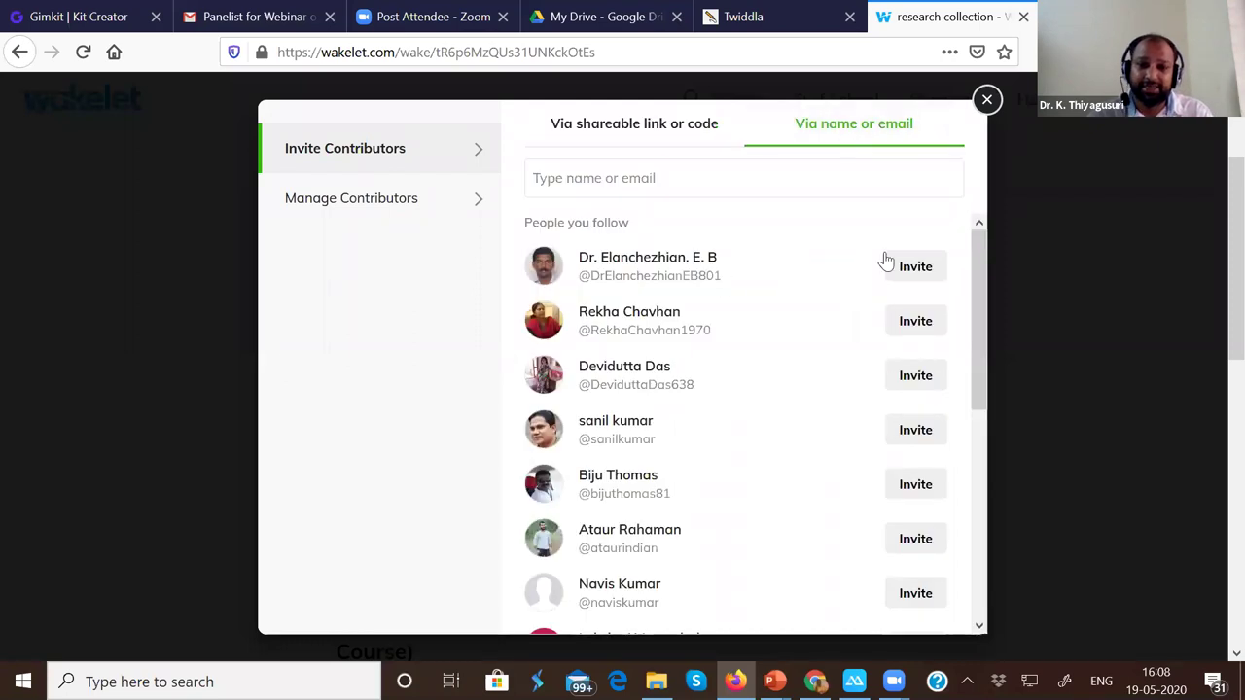
{"action": "left_click_drag", "start_coordinate": [979, 279], "coordinate": [998, 273]}
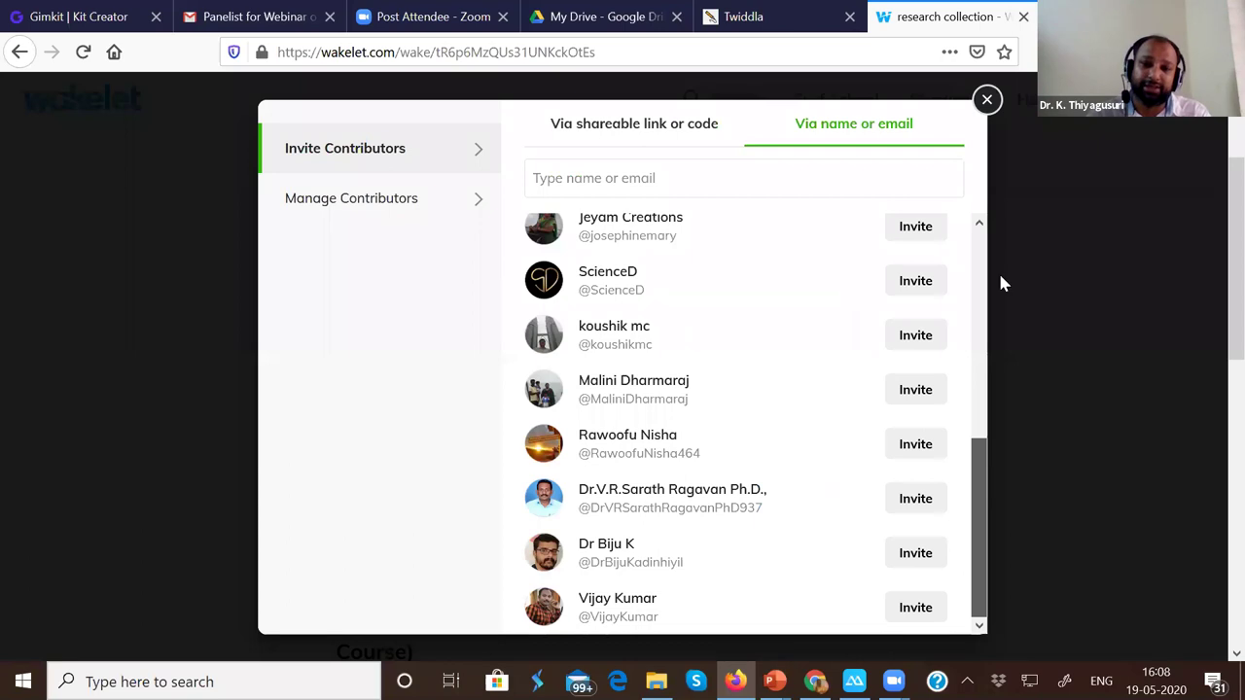
{"action": "left_click", "coordinate": [631, 310]}
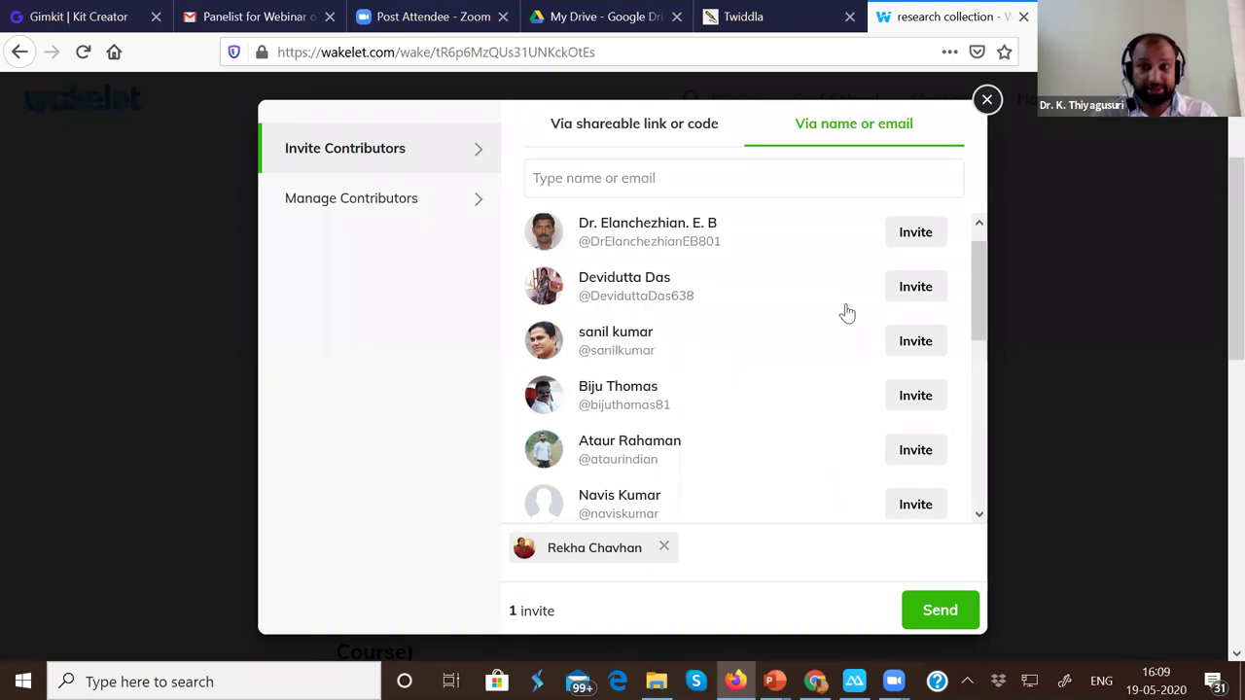
{"action": "left_click", "coordinate": [987, 101]}
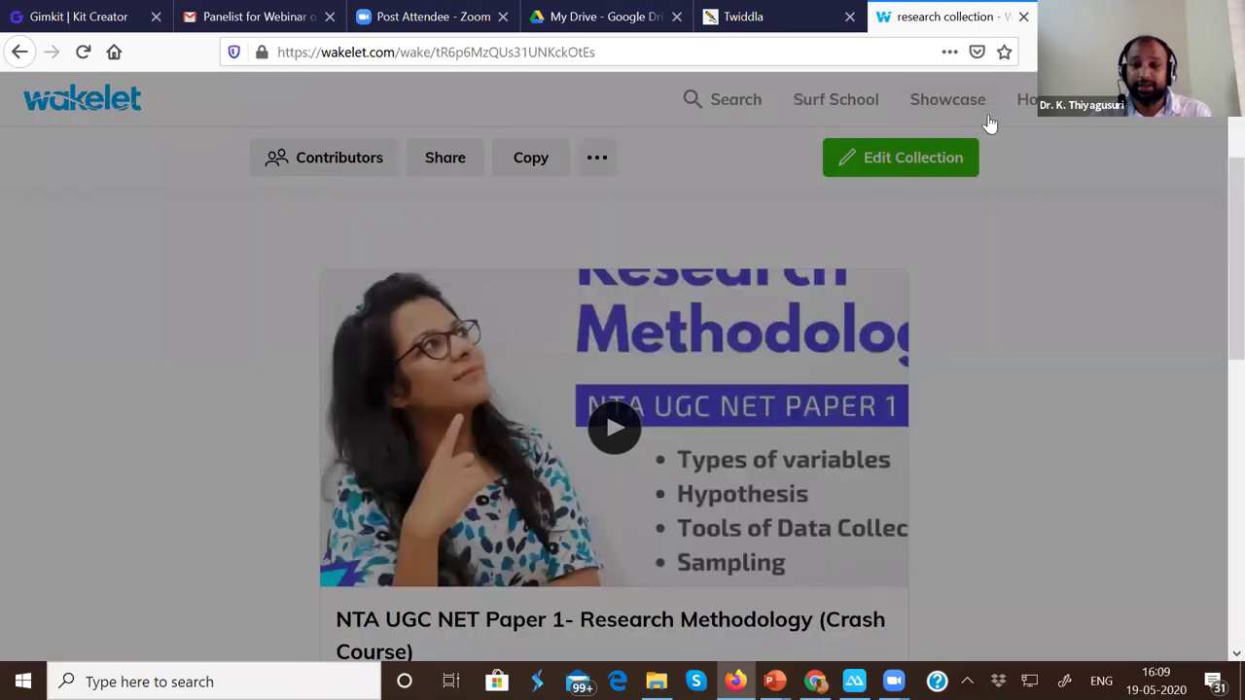
{"action": "scroll", "coordinate": [1215, 458], "scroll_direction": "down", "scroll_amount": 6}
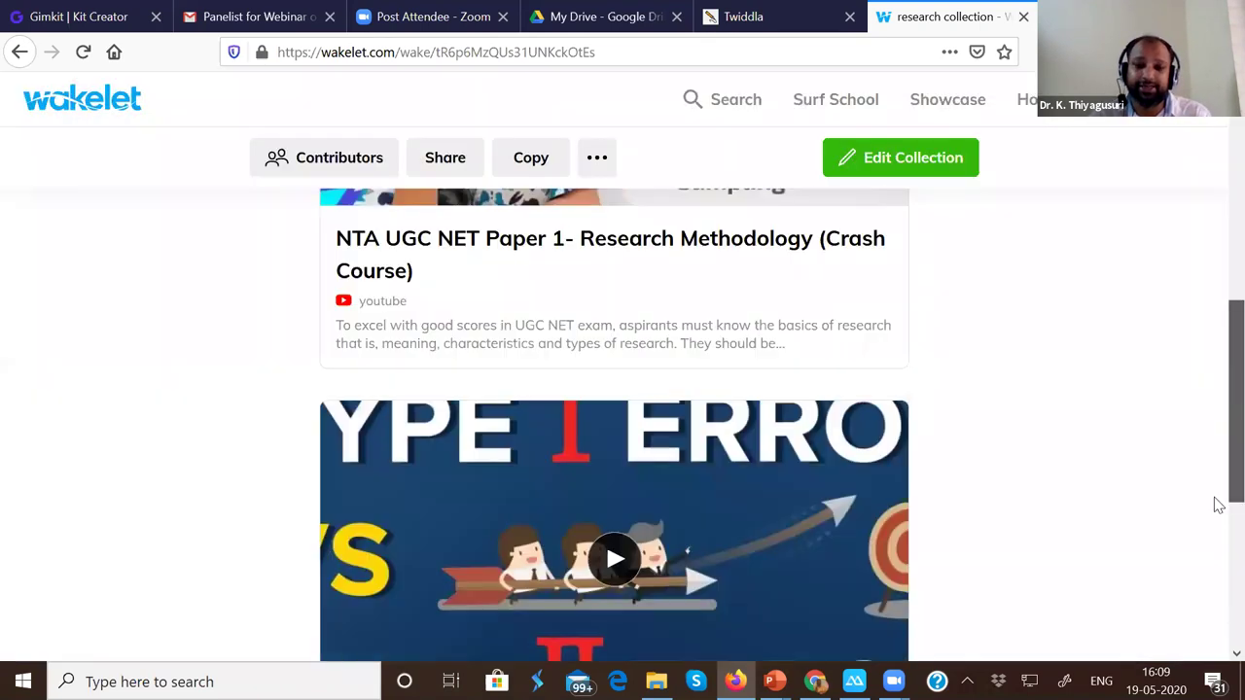
{"action": "scroll", "coordinate": [1216, 574], "scroll_direction": "down", "scroll_amount": 3}
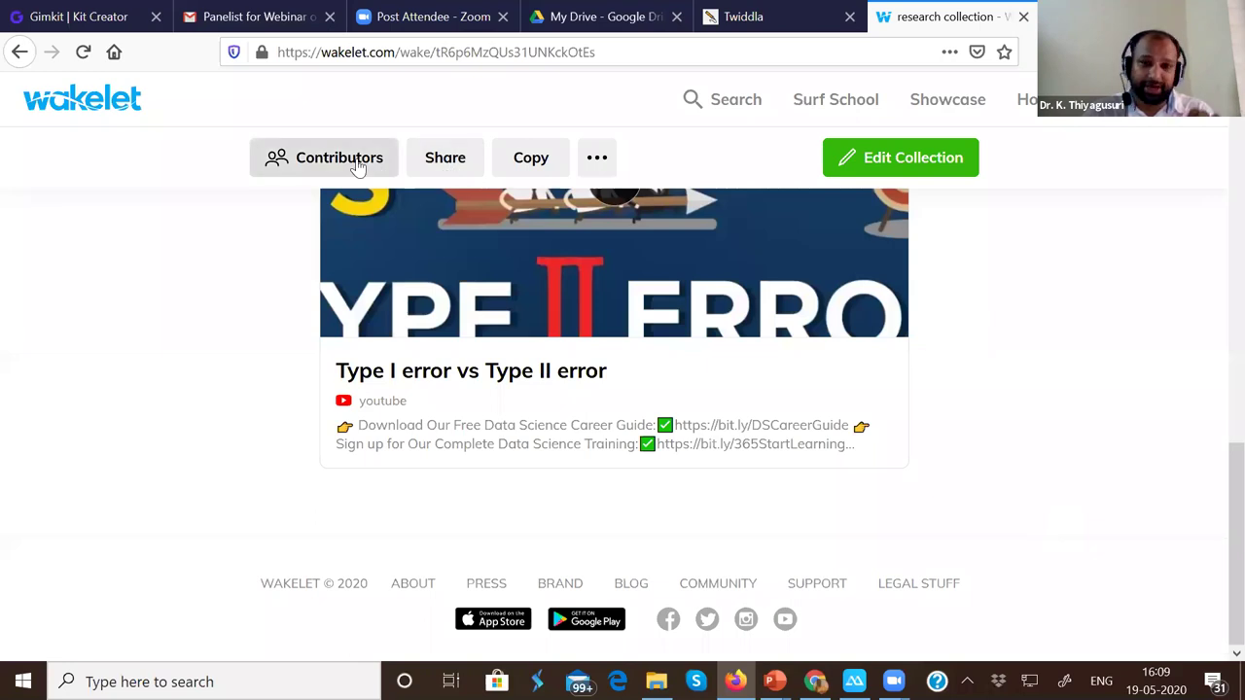
Copy the collection's wke.lt share link and close the Share Collection dialog.
{"action": "left_click", "coordinate": [451, 172]}
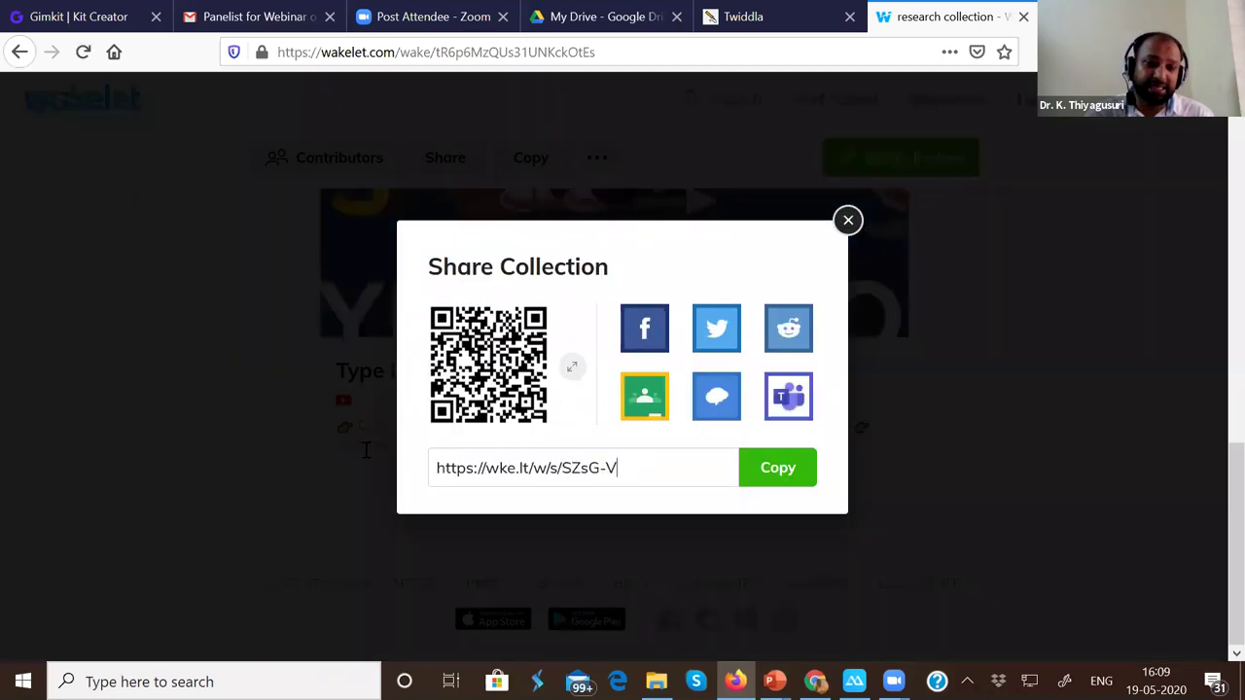
{"action": "left_click_drag", "start_coordinate": [617, 468], "coordinate": [339, 459]}
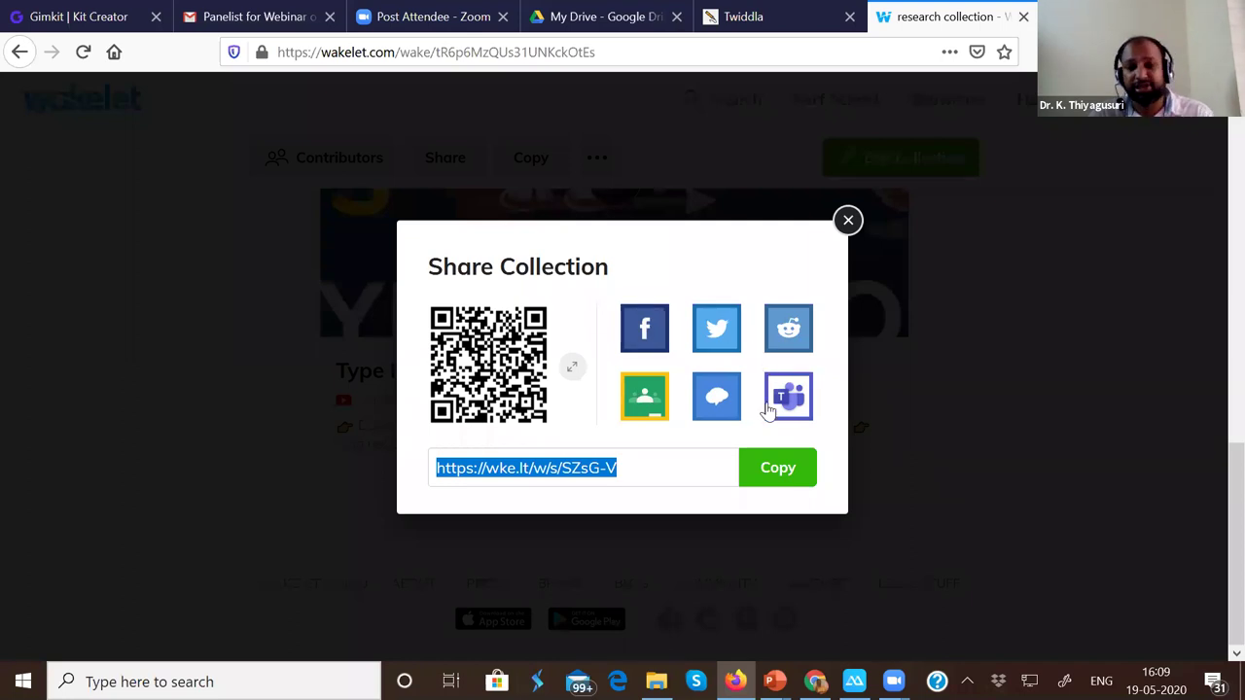
{"action": "left_click", "coordinate": [780, 473]}
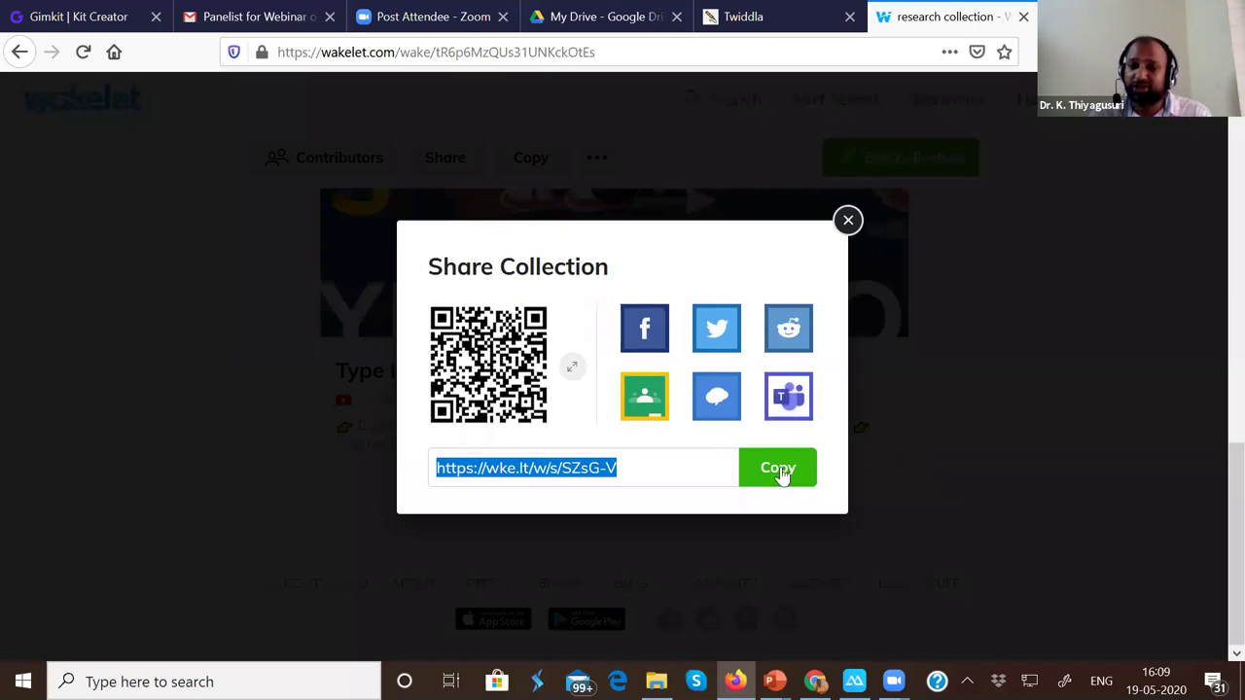
{"action": "left_click", "coordinate": [849, 222]}
{"action": "left_click", "coordinate": [975, 270]}
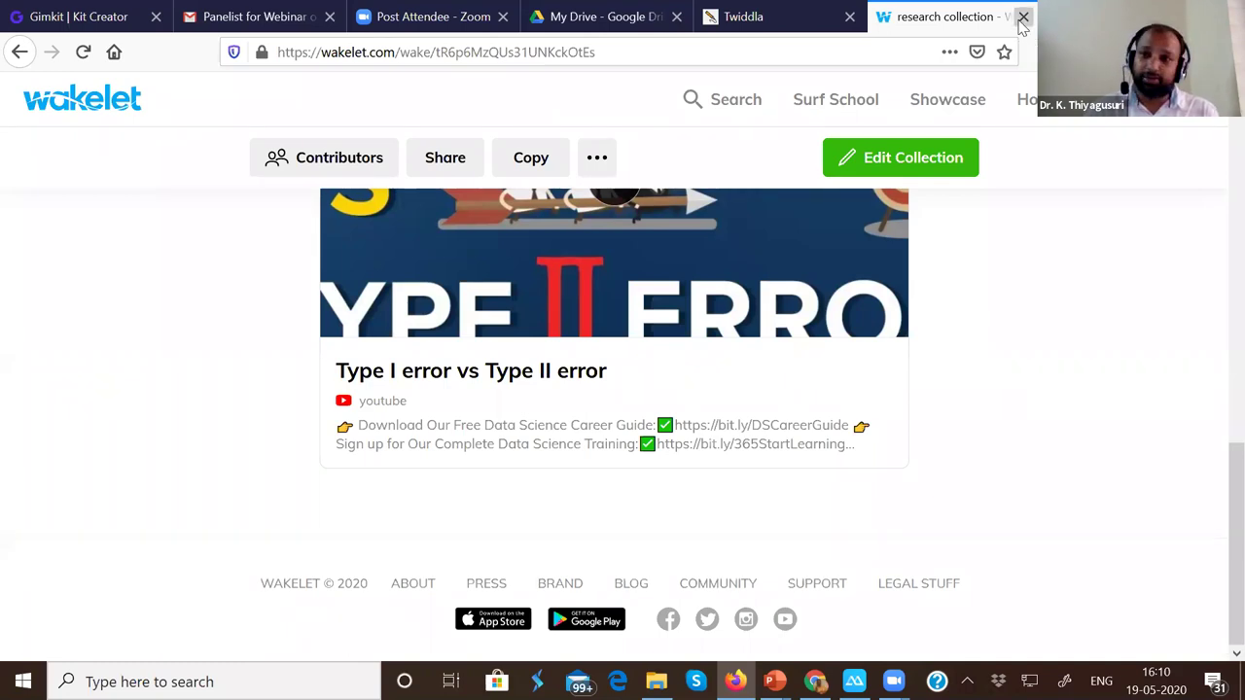
Close the Wakelet tab, search Google for 'testeach' and open the Tes Teach with Blendspace result.
{"action": "left_click", "coordinate": [1023, 19]}
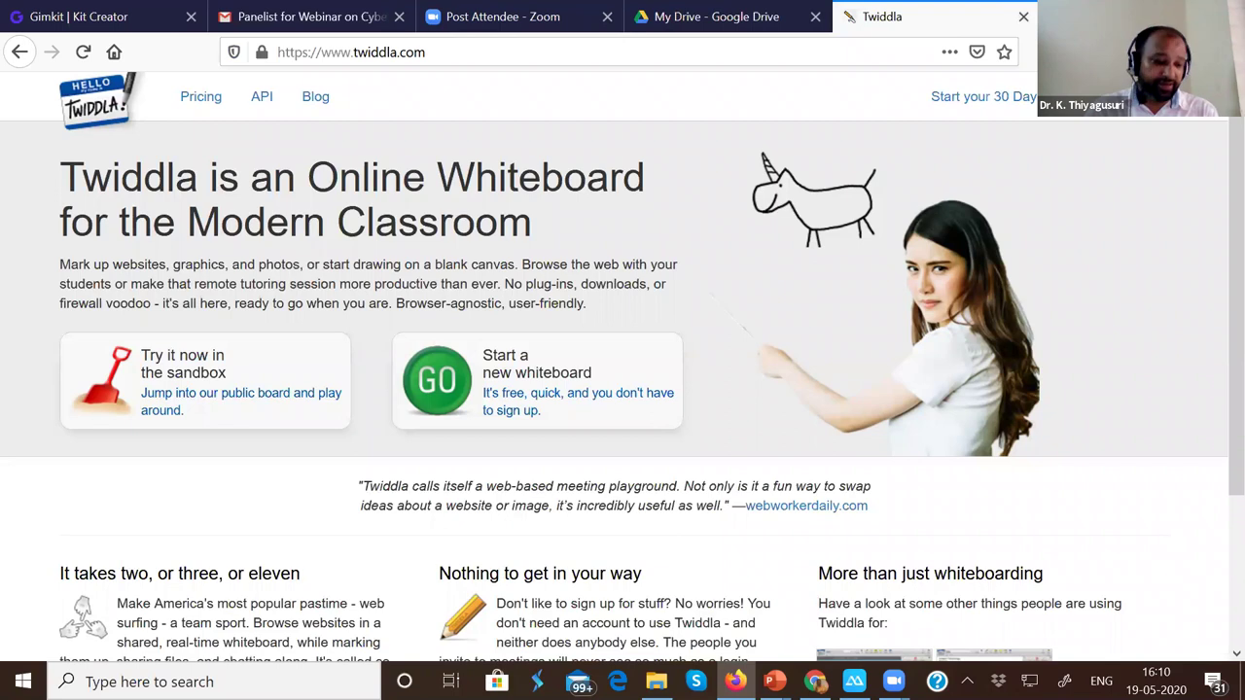
{"action": "key", "text": "ctrl+t"}
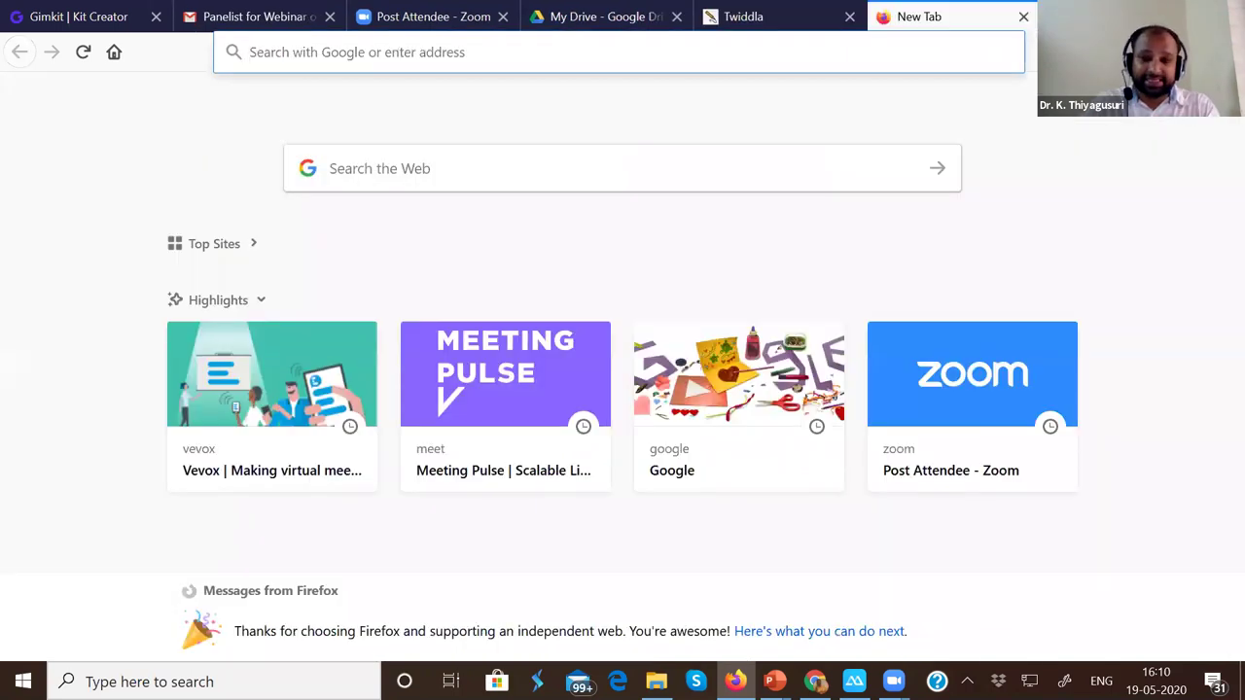
{"action": "type", "text": "testeach"}
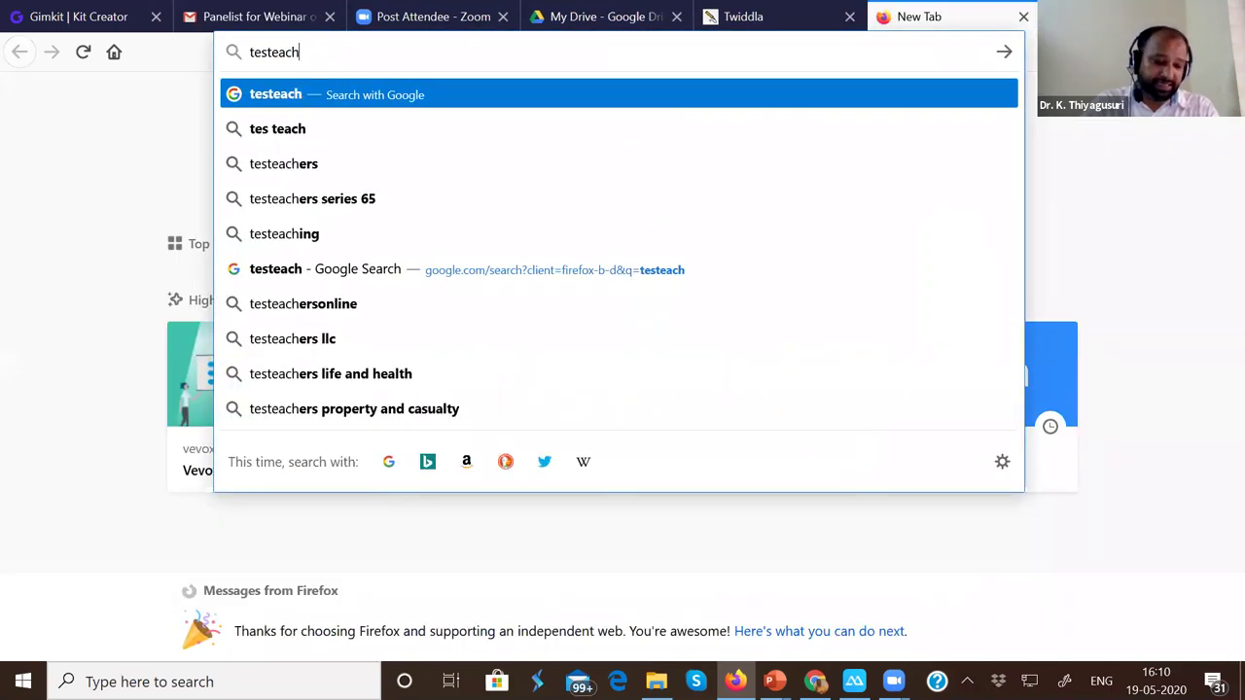
{"action": "key", "text": "Return"}
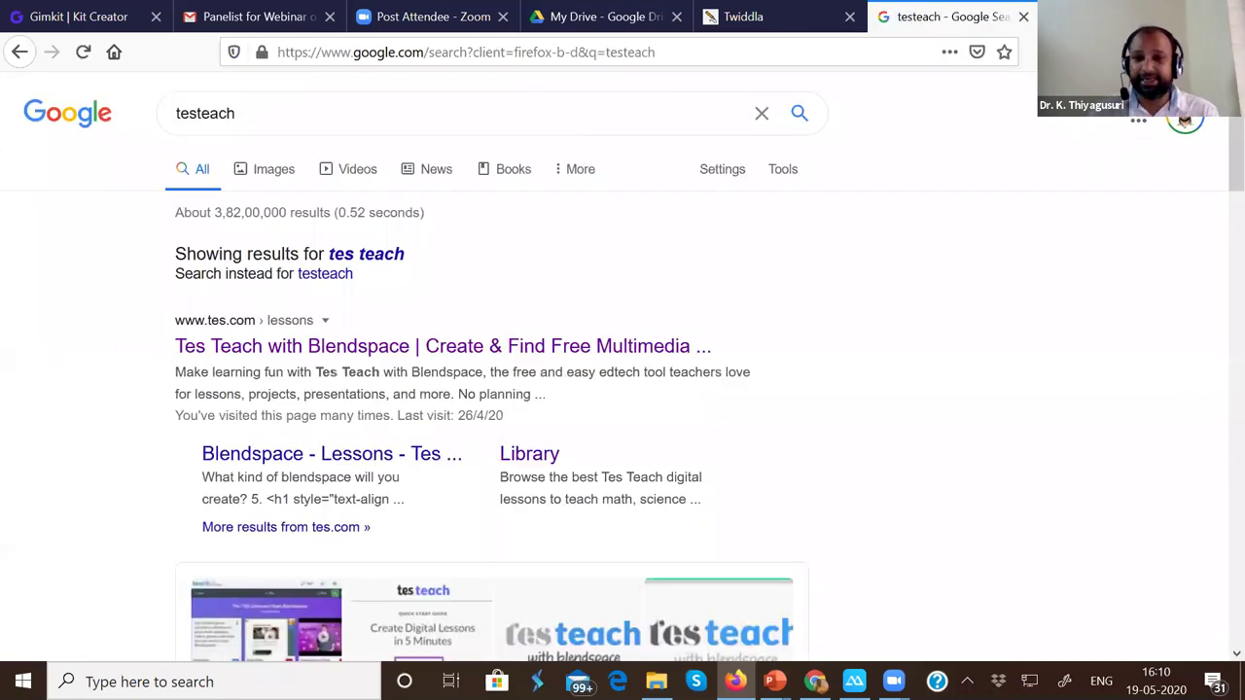
{"action": "left_click", "coordinate": [386, 360]}
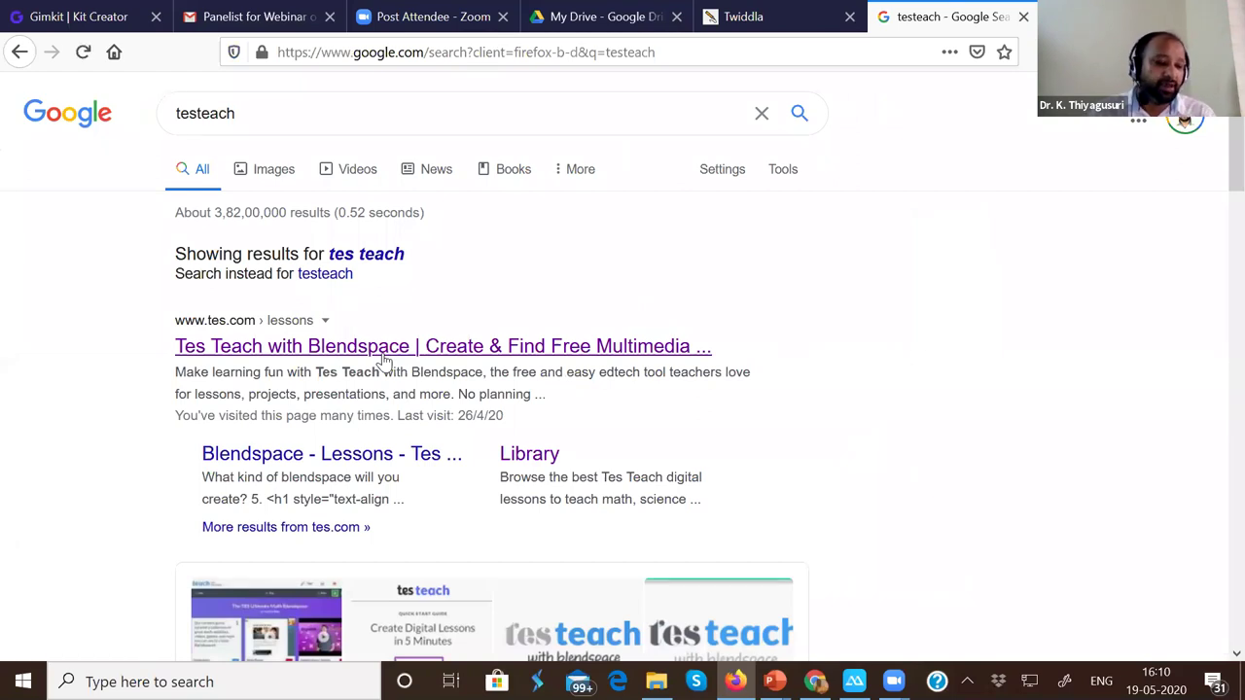
{"action": "left_click", "coordinate": [389, 361]}
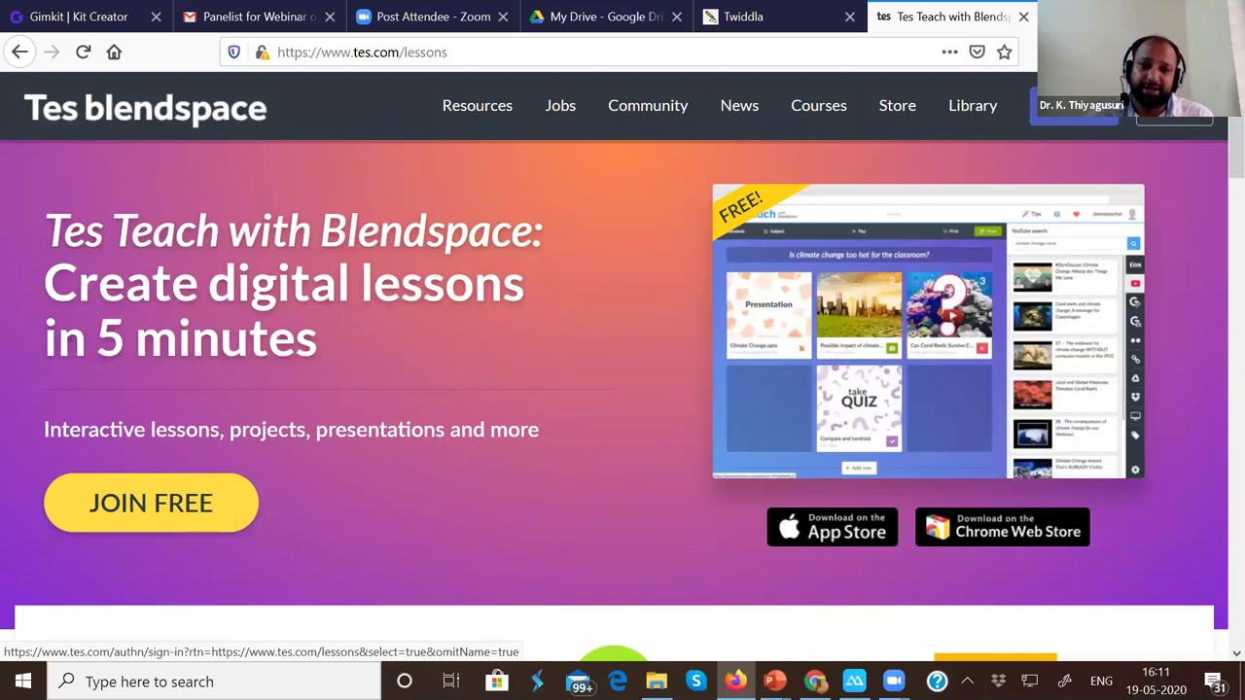
Log in to Blendspace with a Google account and dismiss the Tes Resources promotion.
{"action": "left_click", "coordinate": [1182, 115]}
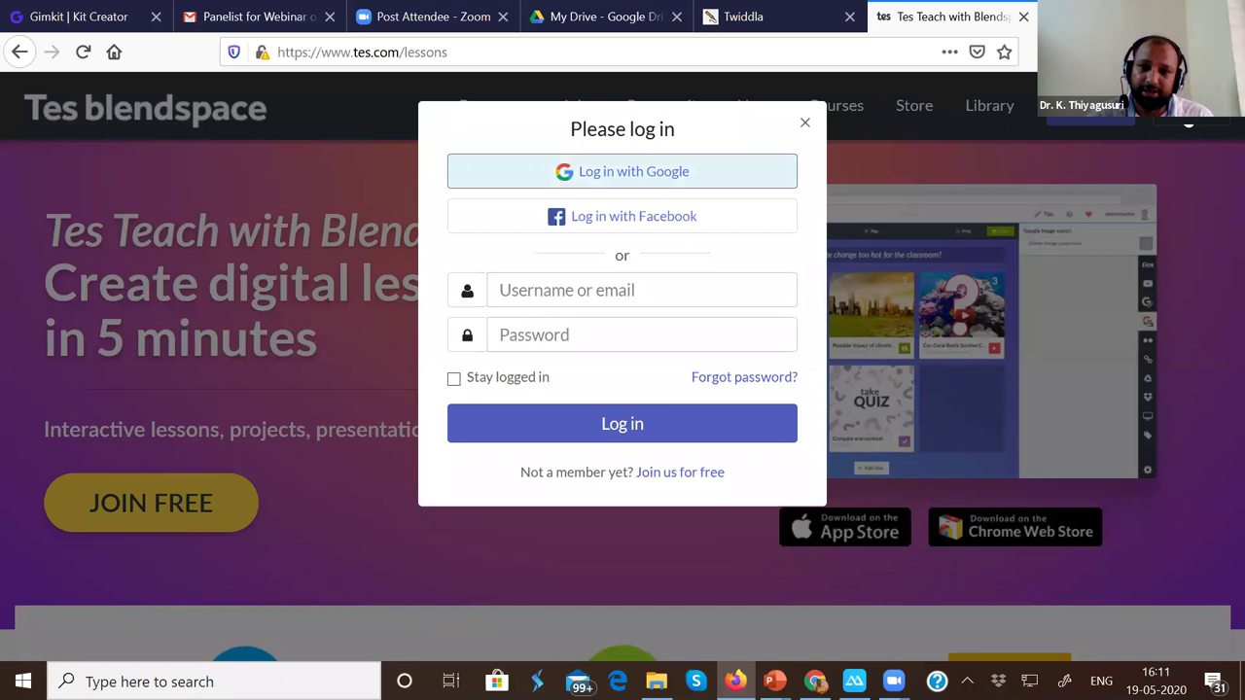
{"action": "left_click", "coordinate": [684, 175]}
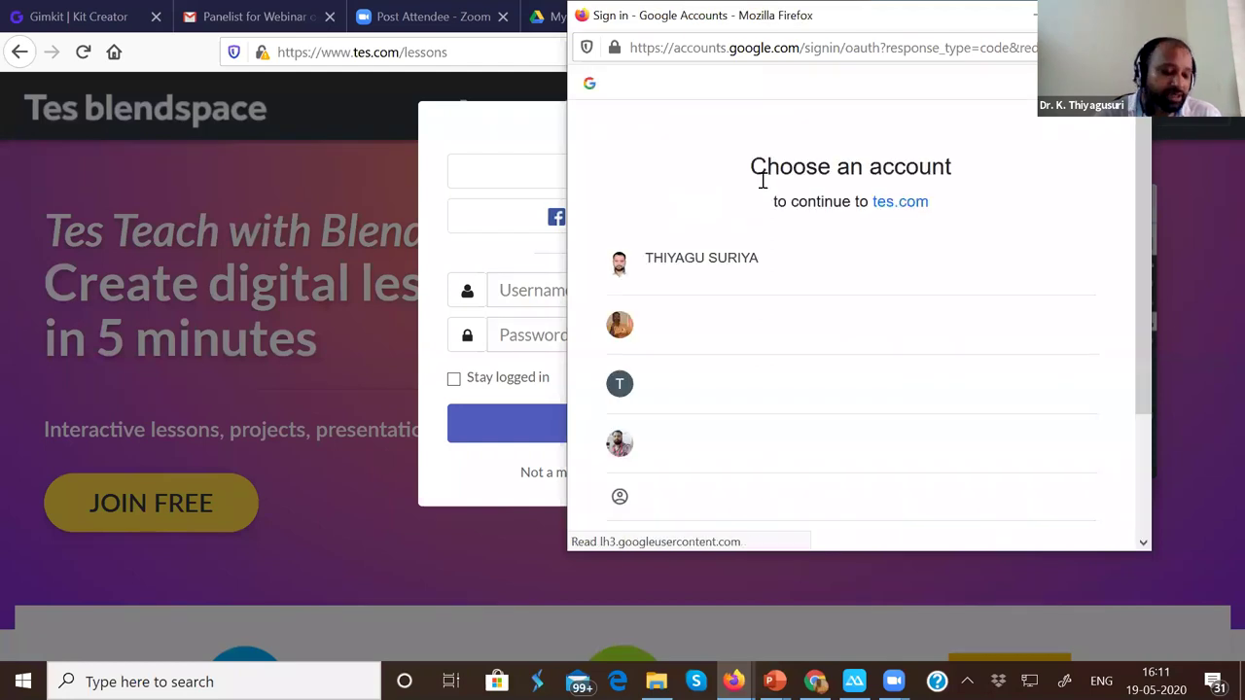
{"action": "left_click", "coordinate": [739, 393]}
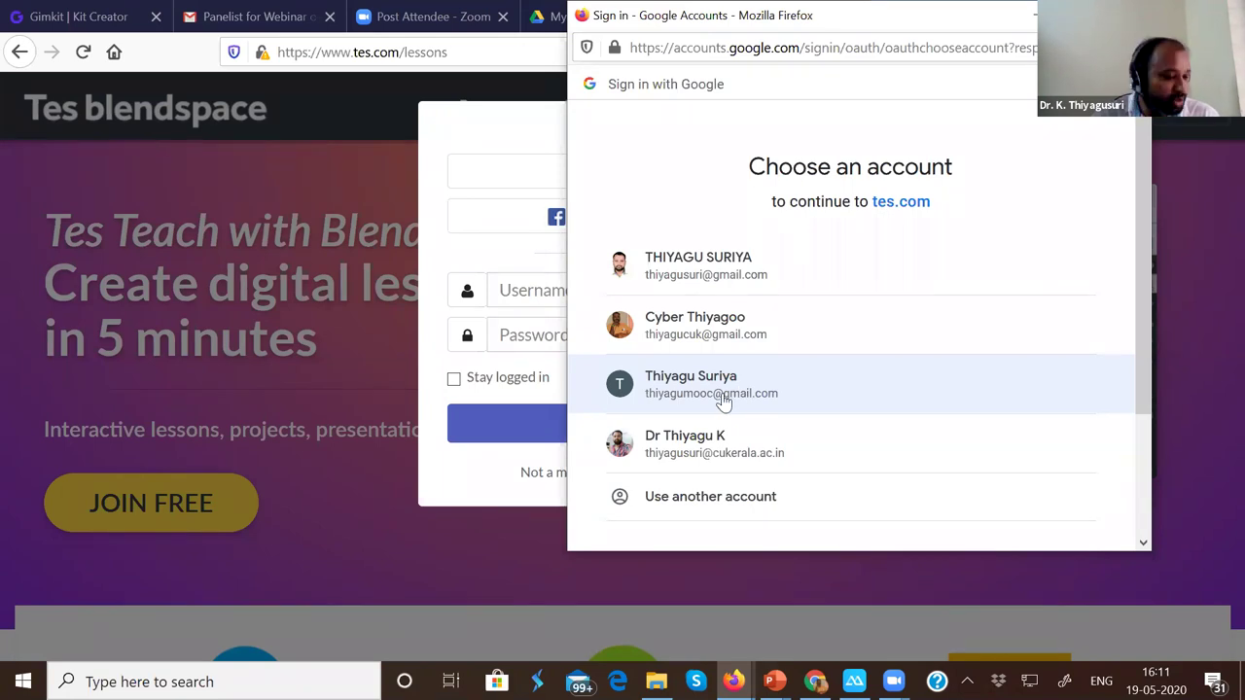
{"action": "left_click", "coordinate": [724, 399]}
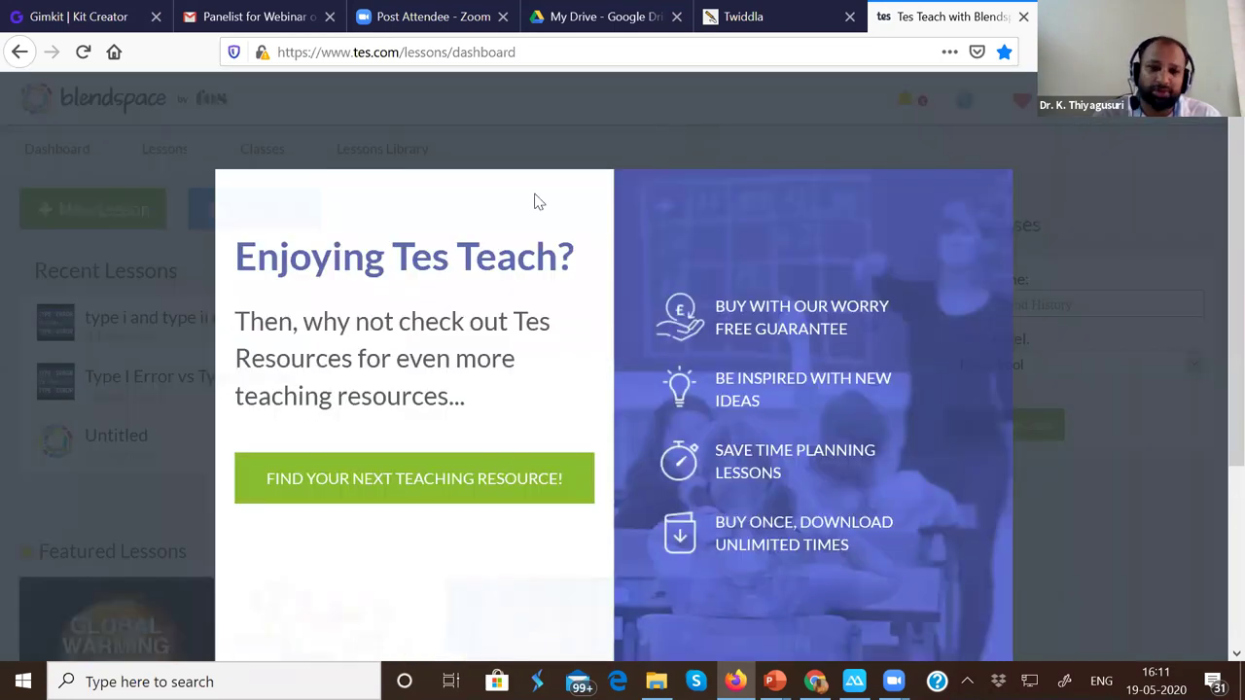
{"action": "left_click", "coordinate": [525, 201]}
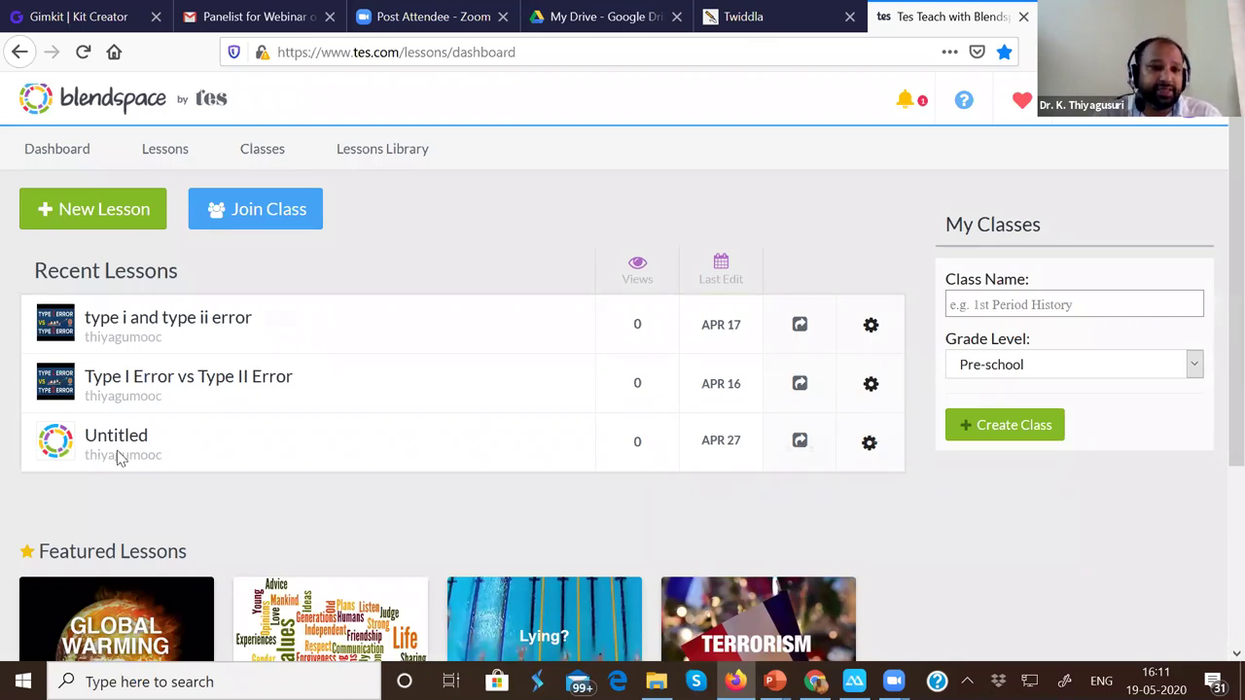
Create a new lesson and search Tes Resources for 'emotional intelligence'.
{"action": "left_click", "coordinate": [110, 215]}
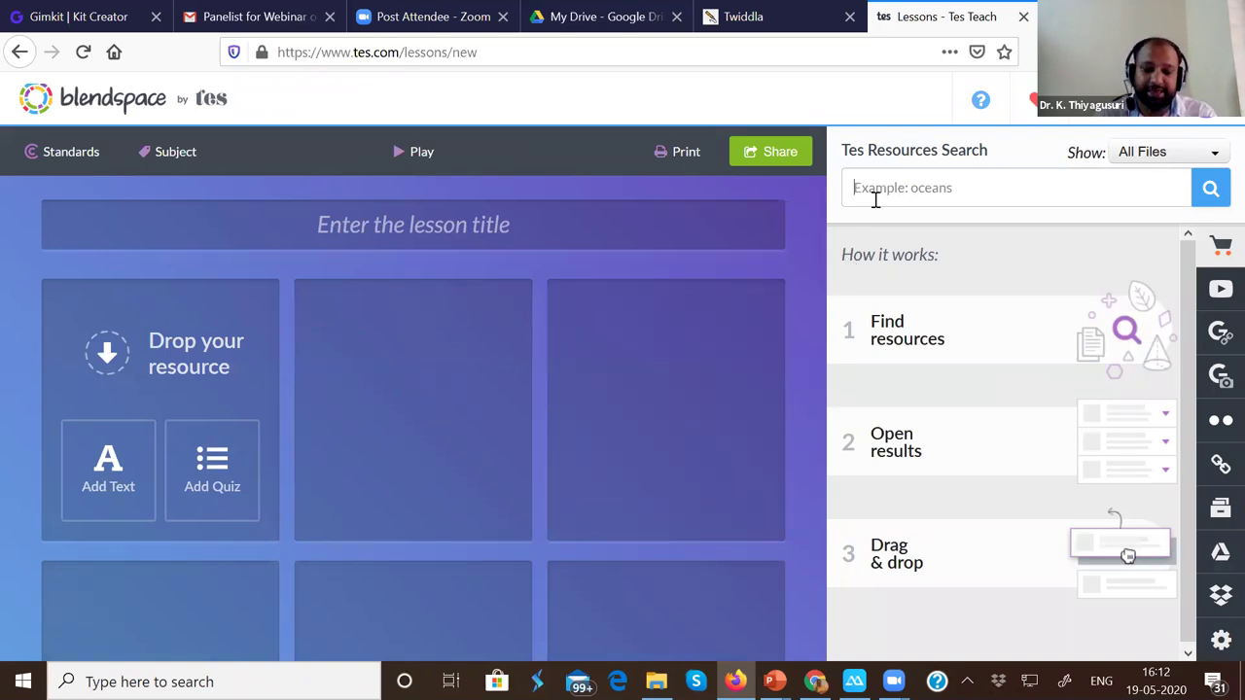
{"action": "left_click", "coordinate": [875, 200]}
{"action": "type", "text": "emotional"}
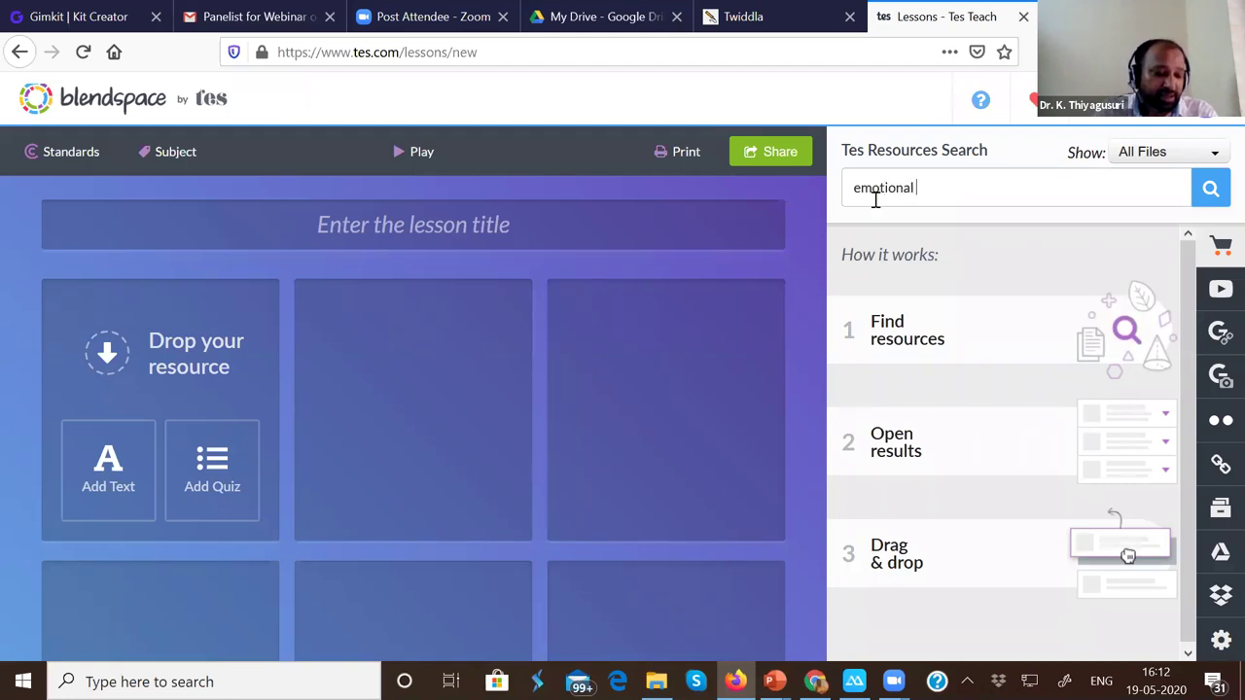
{"action": "type", "text": " intelligence"}
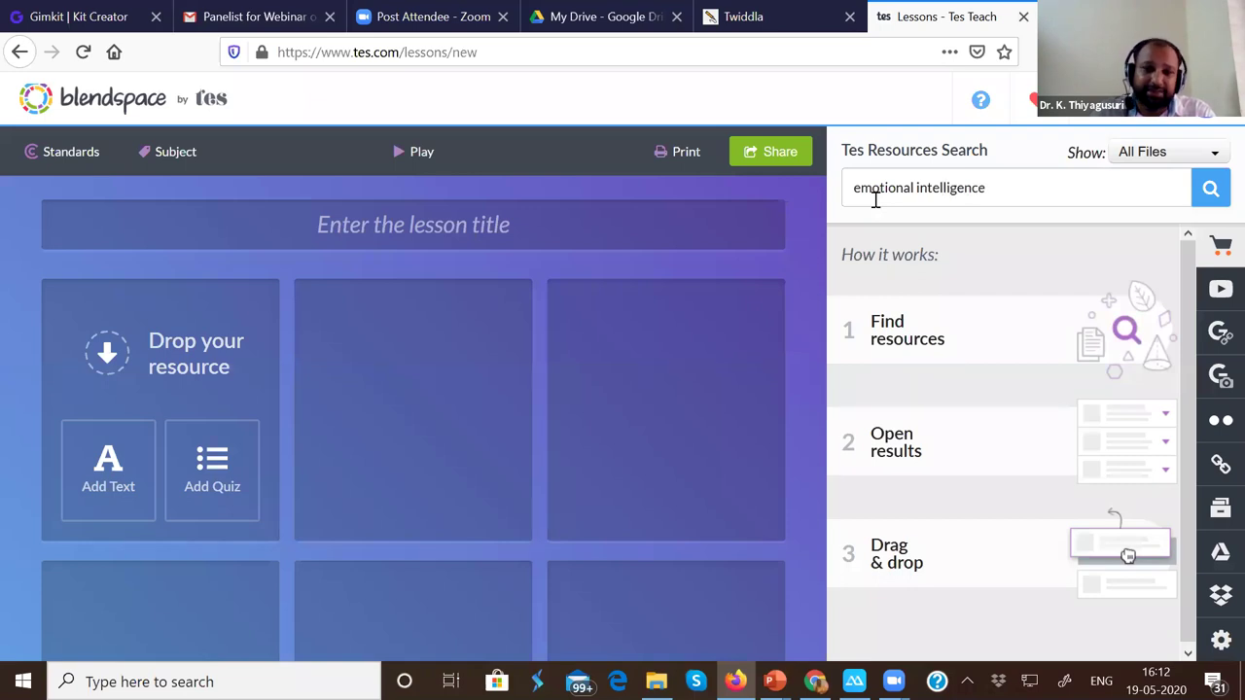
{"action": "key", "text": "Return"}
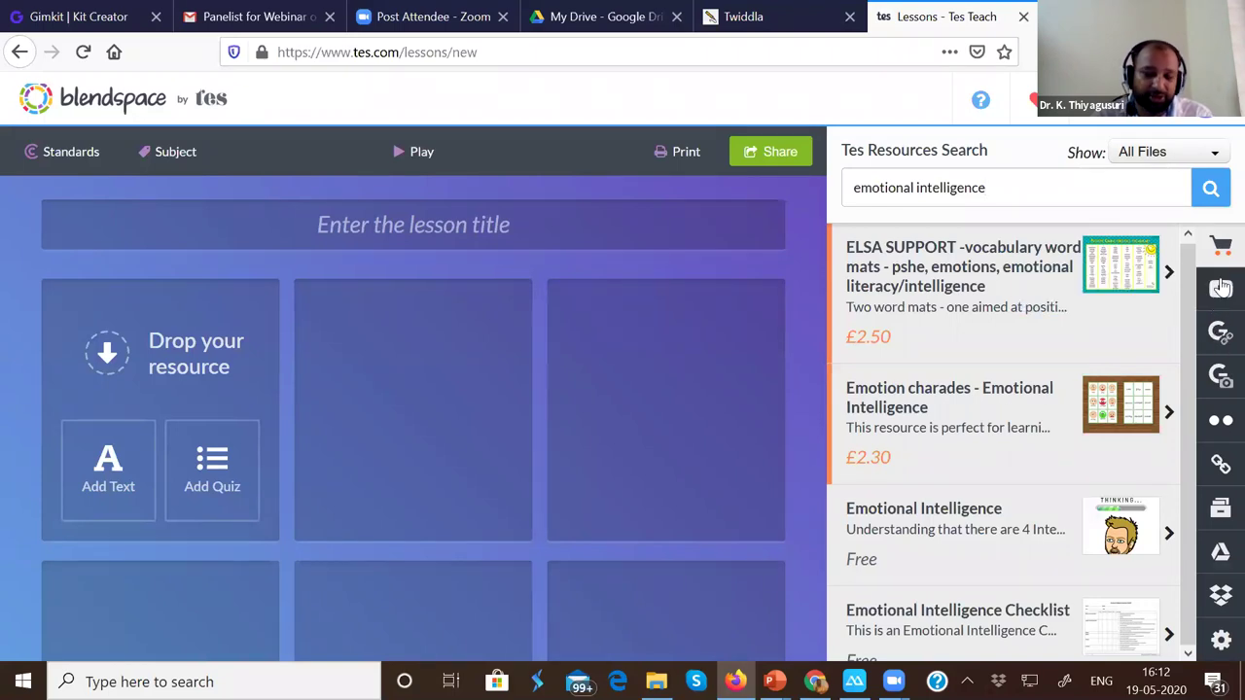
Drop the YouTube and '12 Elements' Google results into tiles one and two and title the lesson 'Emotional Intelligence'.
{"action": "left_click", "coordinate": [1222, 336]}
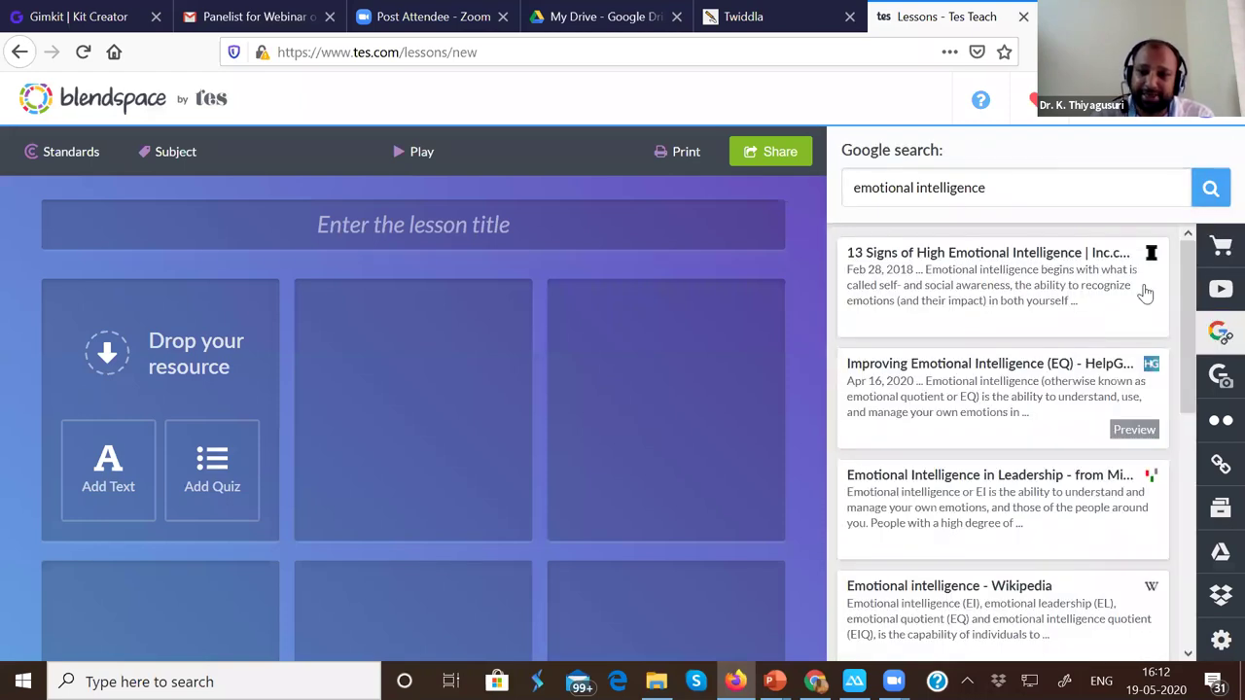
{"action": "left_click_drag", "start_coordinate": [1189, 341], "coordinate": [1185, 584]}
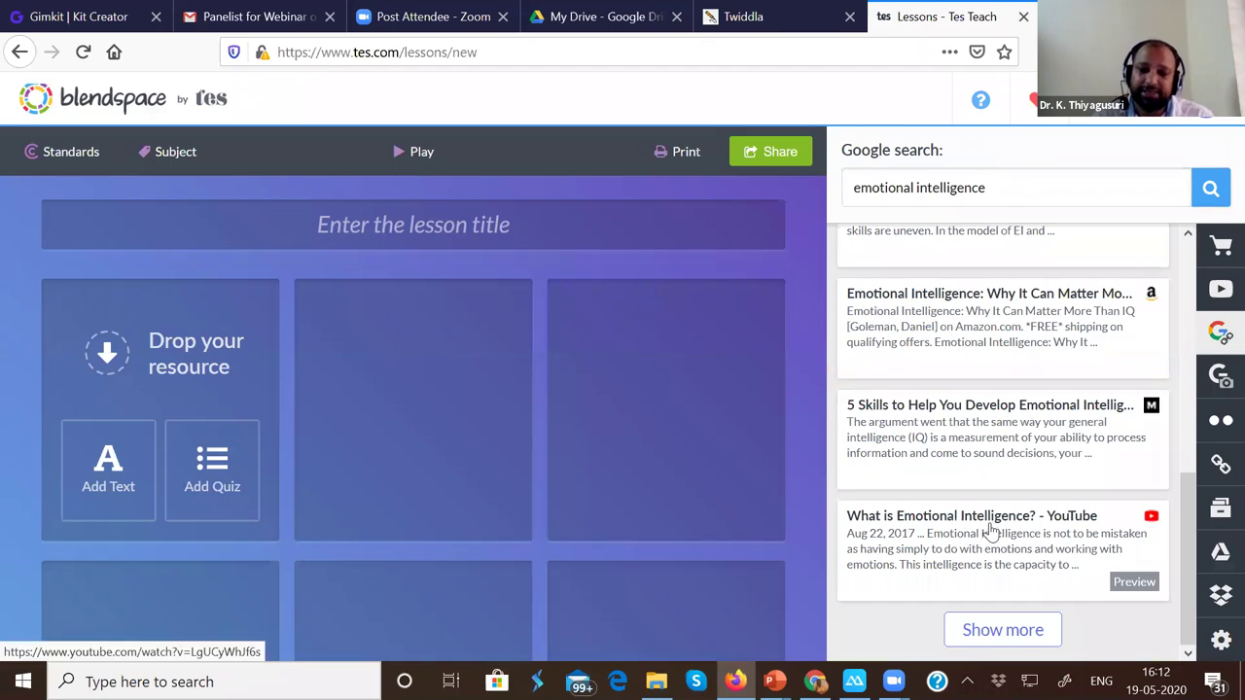
{"action": "left_click_drag", "start_coordinate": [991, 530], "coordinate": [202, 400]}
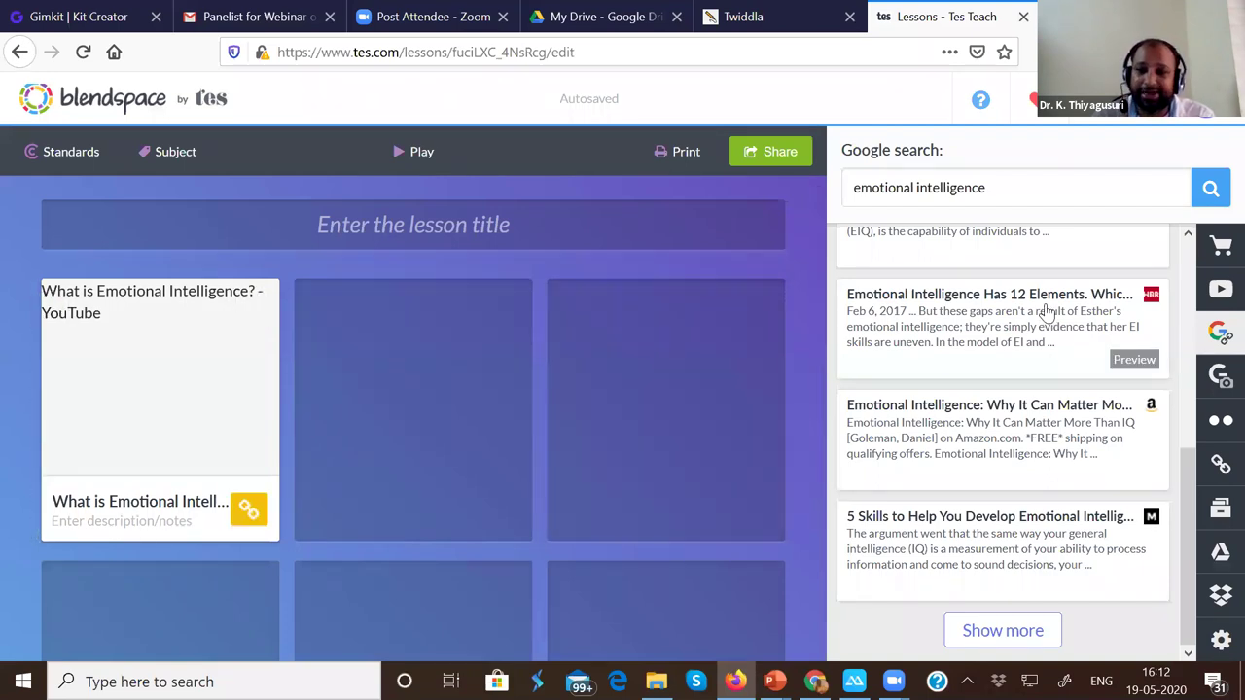
{"action": "left_click_drag", "start_coordinate": [1047, 311], "coordinate": [455, 393]}
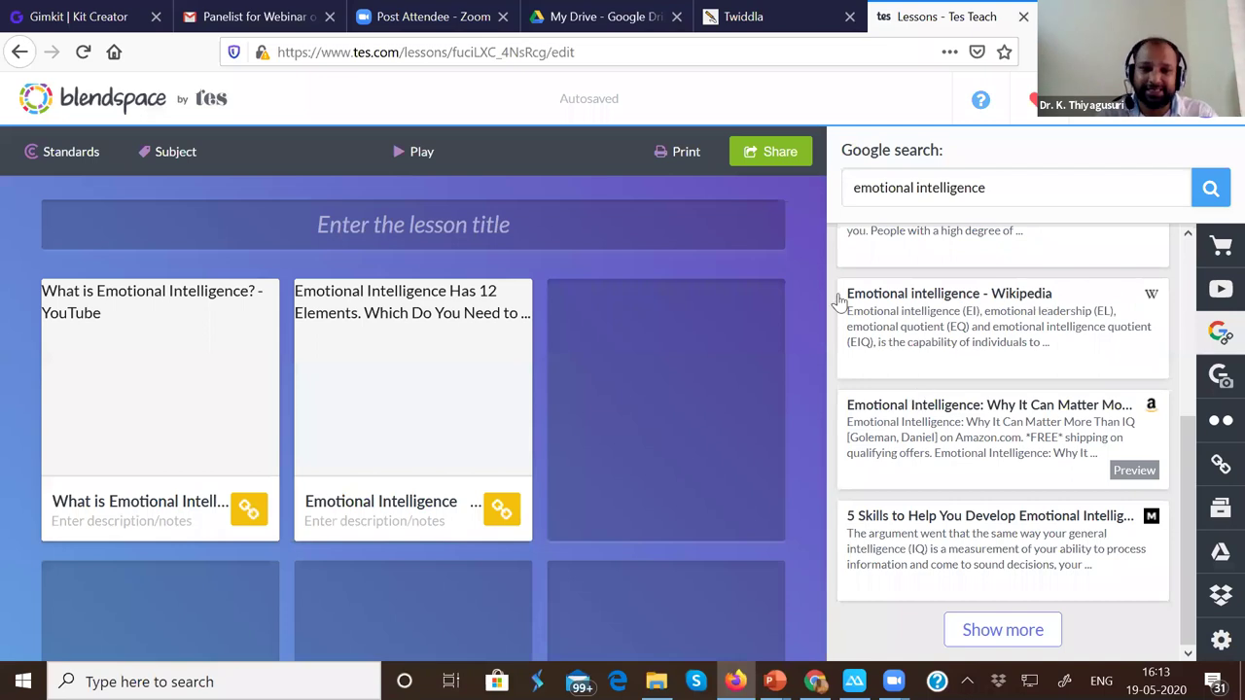
{"action": "left_click", "coordinate": [358, 234]}
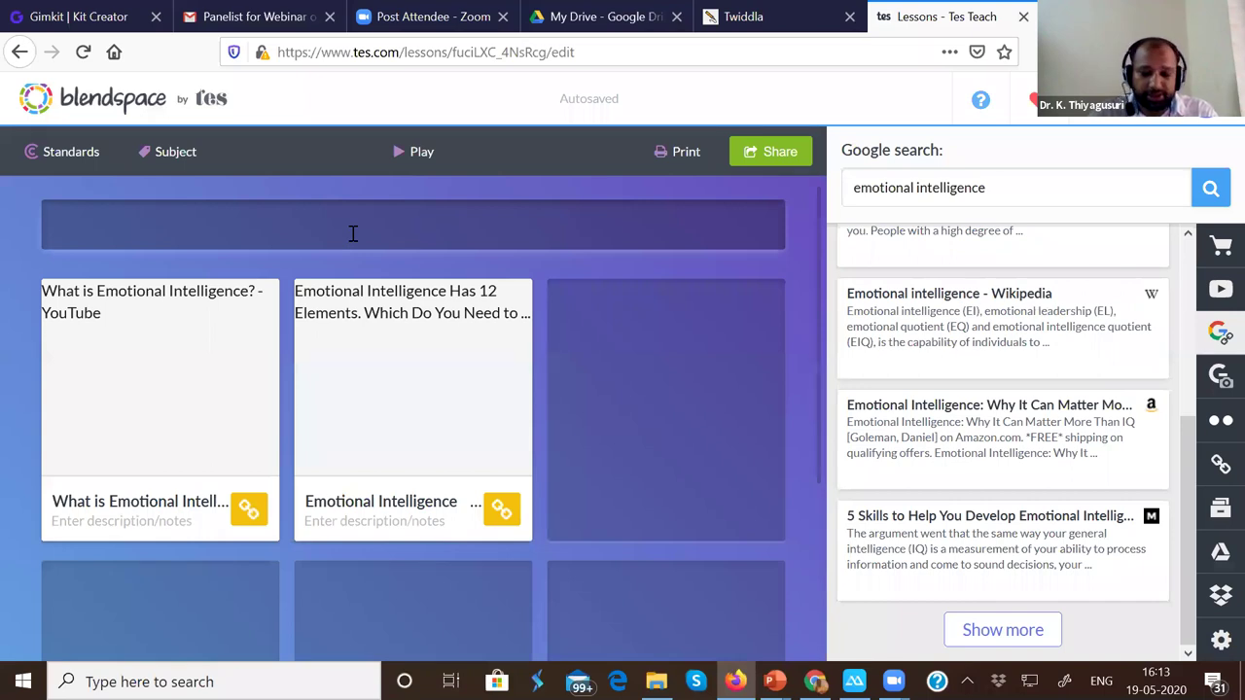
{"action": "type", "text": "ion"}
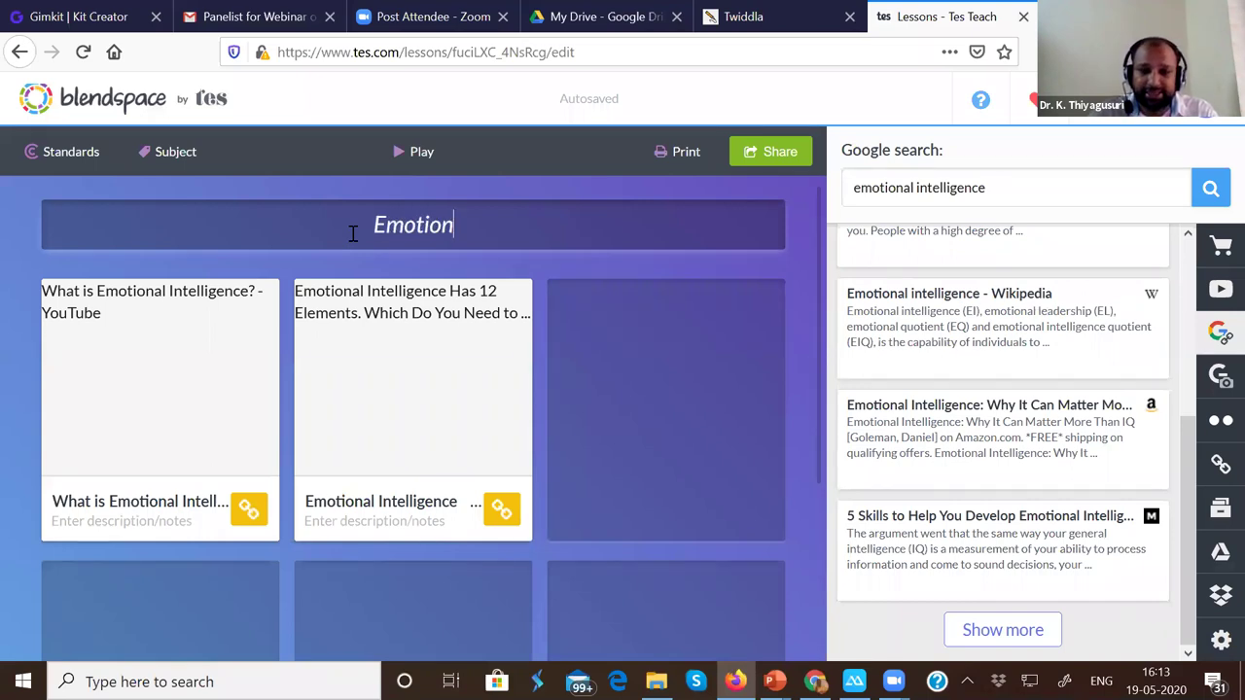
{"action": "type", "text": "al Intelligence"}
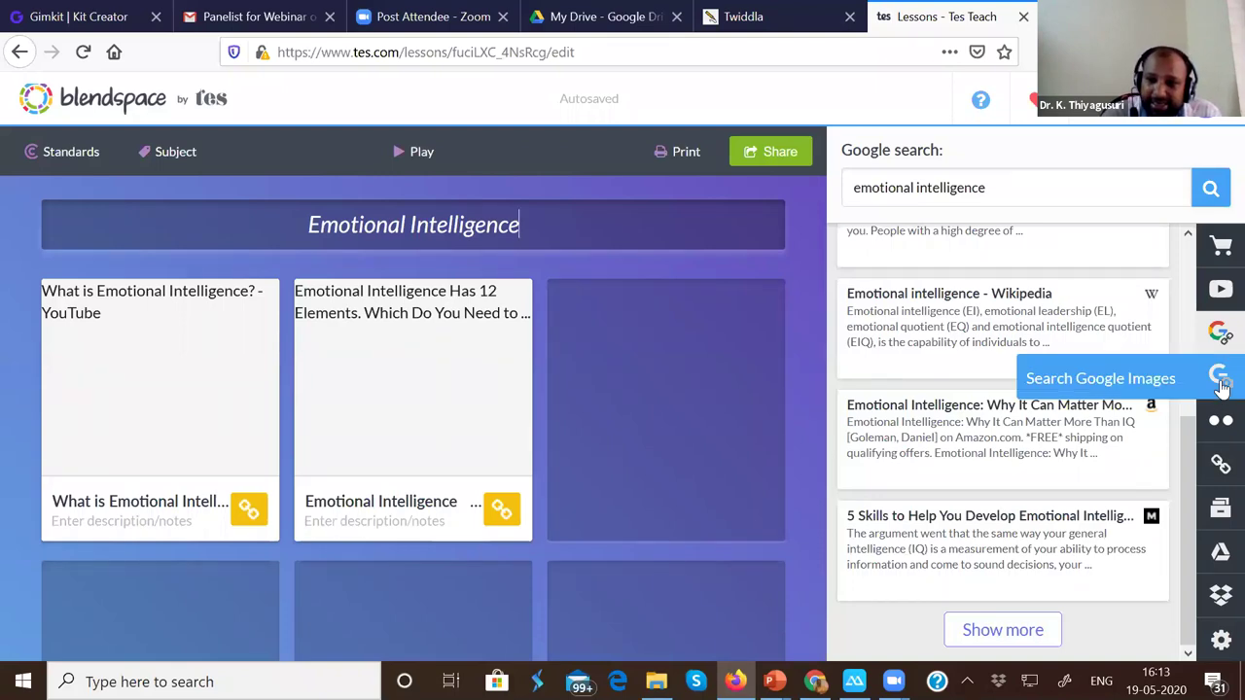
Place the head image and the 'Converging Ideas' image from Google Images into tiles three and four.
{"action": "left_click", "coordinate": [1221, 380]}
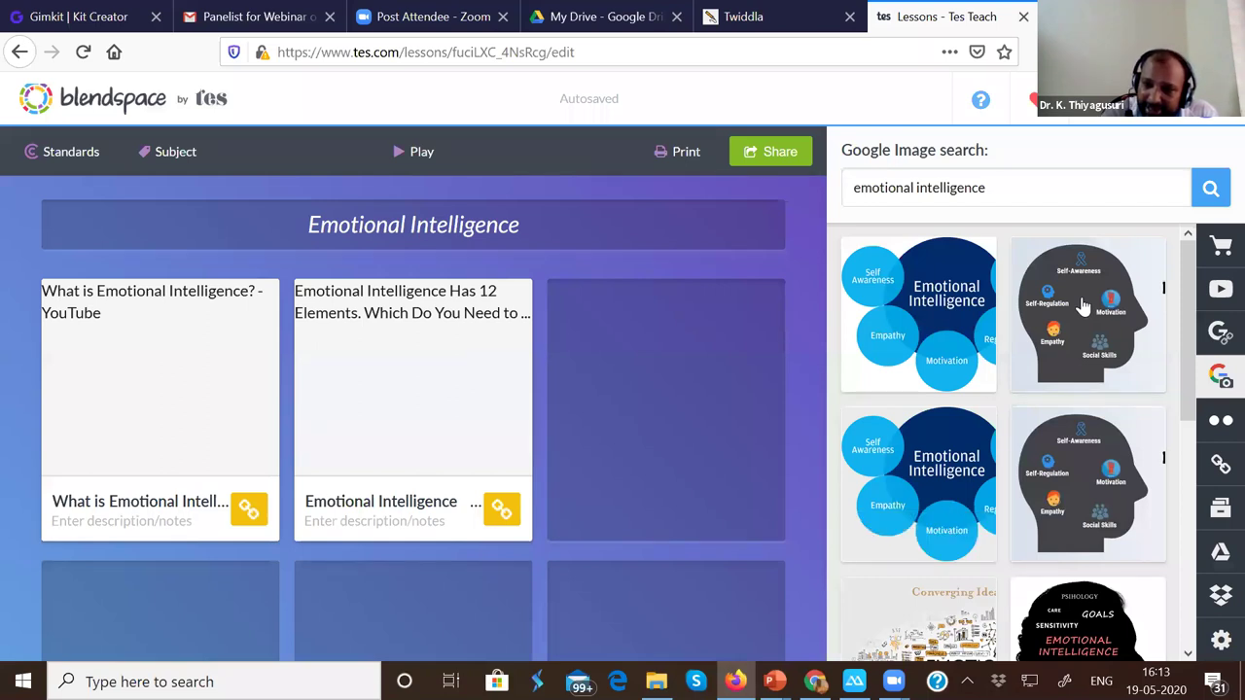
{"action": "left_click_drag", "start_coordinate": [1083, 306], "coordinate": [653, 387]}
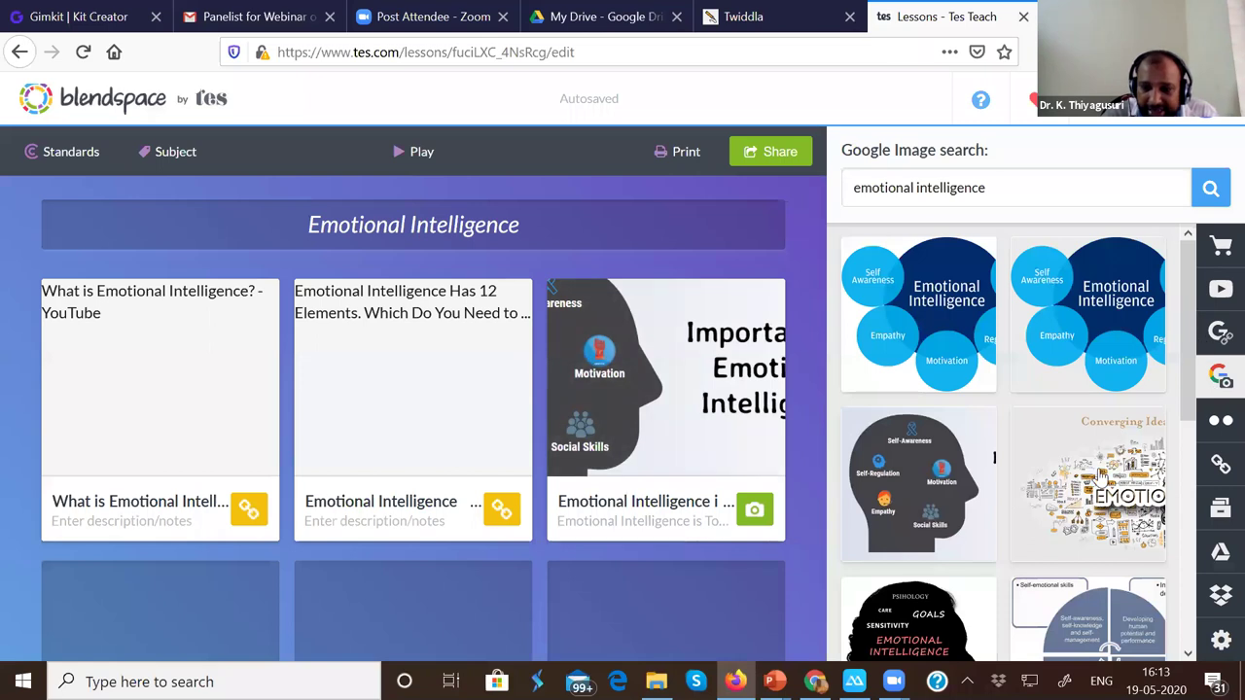
{"action": "left_click_drag", "start_coordinate": [1087, 483], "coordinate": [181, 616]}
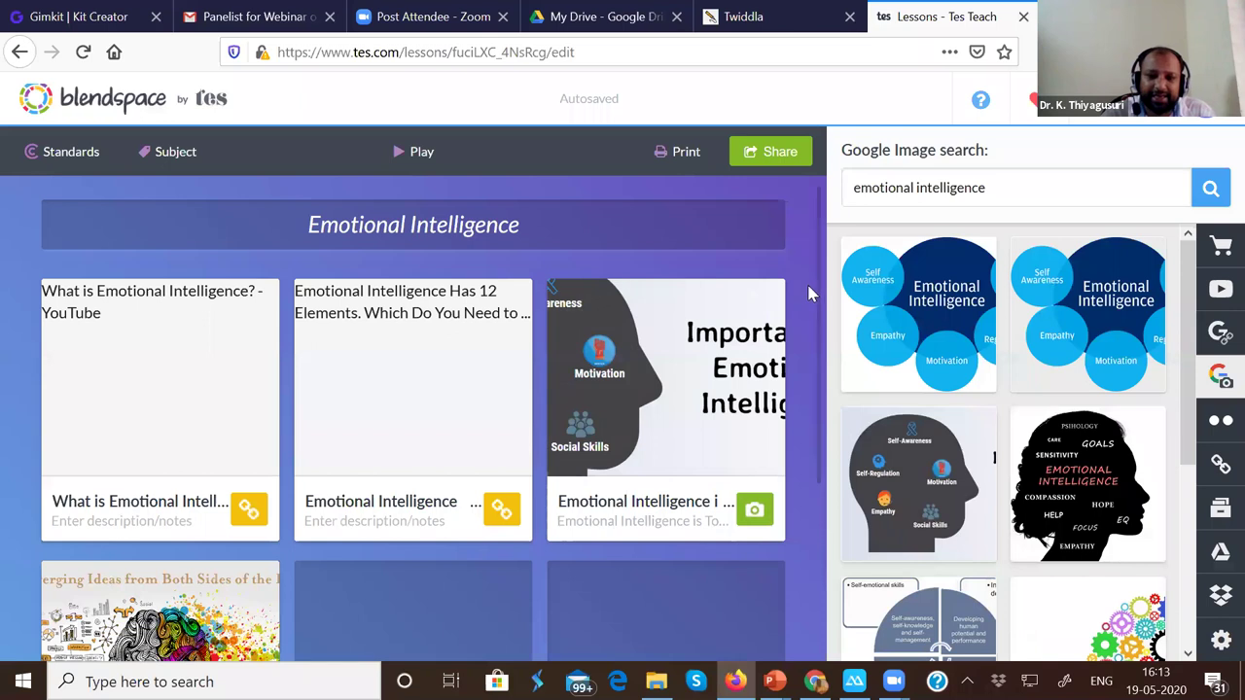
{"action": "scroll", "coordinate": [812, 435], "scroll_direction": "down", "scroll_amount": 1}
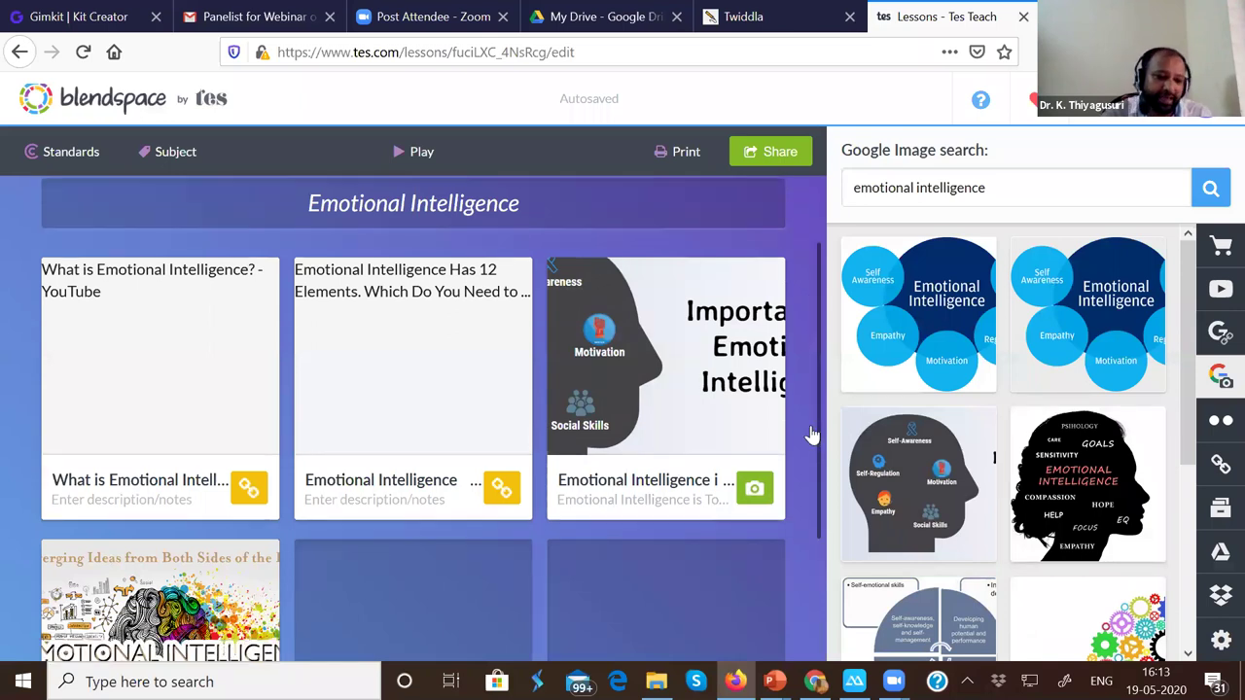
{"action": "scroll", "coordinate": [812, 434], "scroll_direction": "down", "scroll_amount": 4}
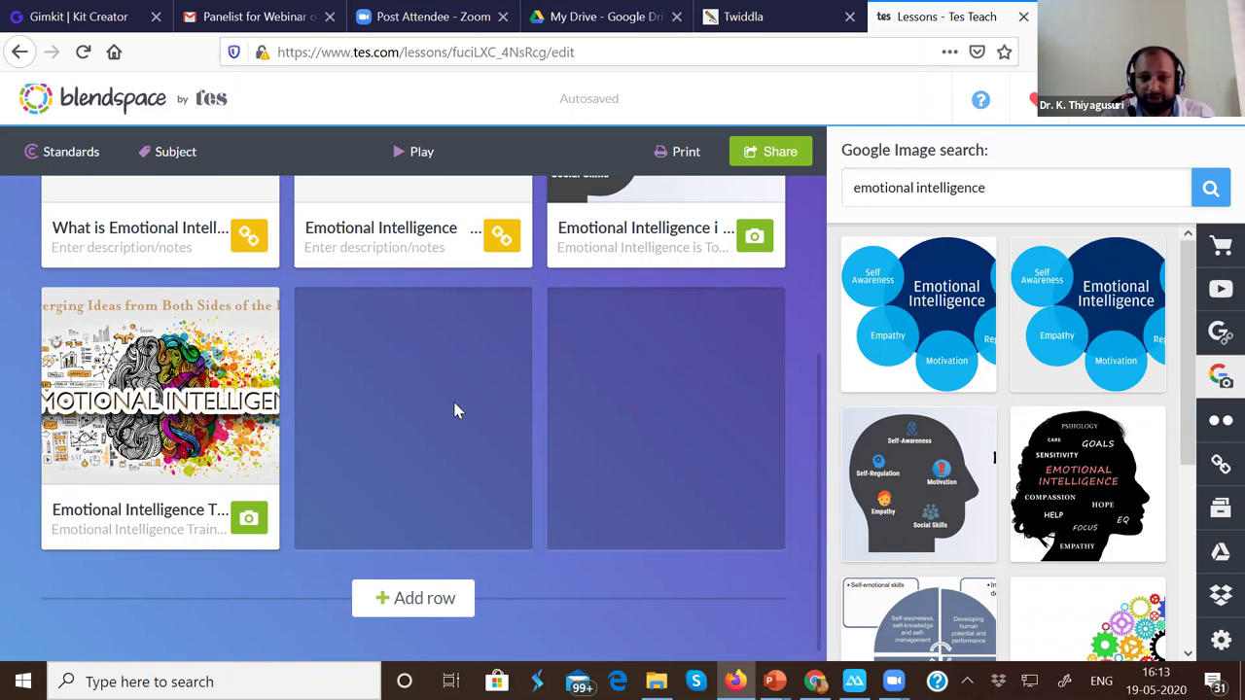
{"action": "mouse_move", "coordinate": [684, 479]}
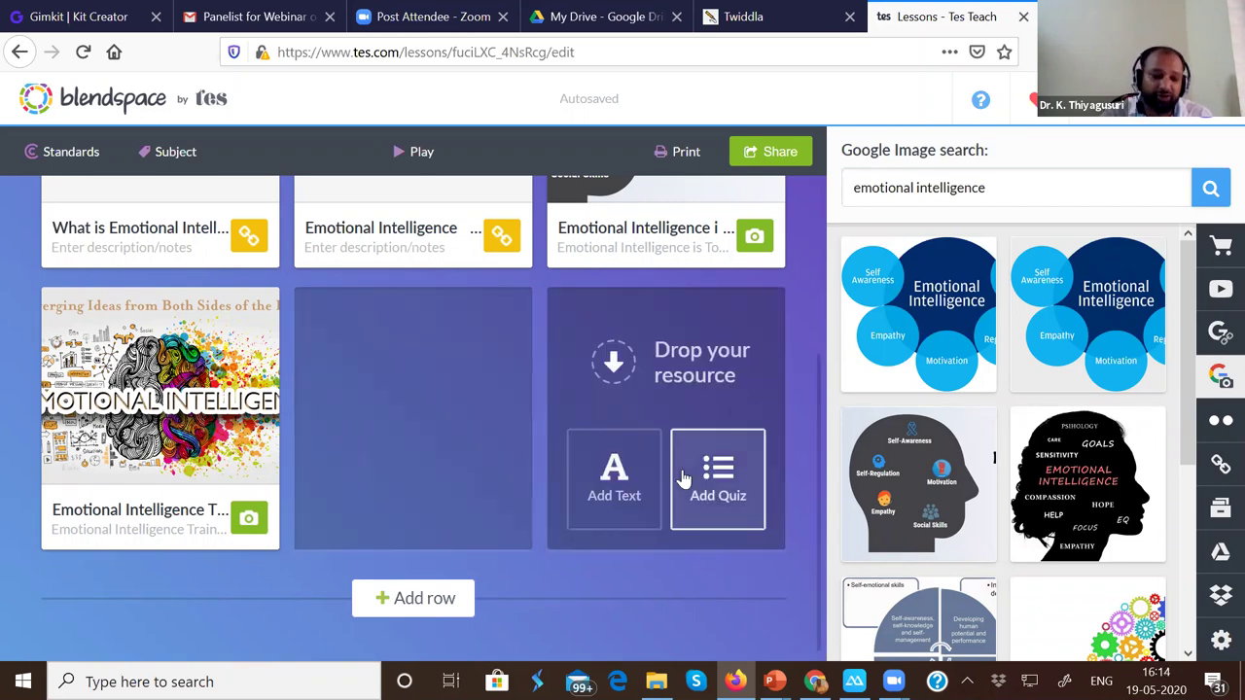
{"action": "mouse_move", "coordinate": [484, 483]}
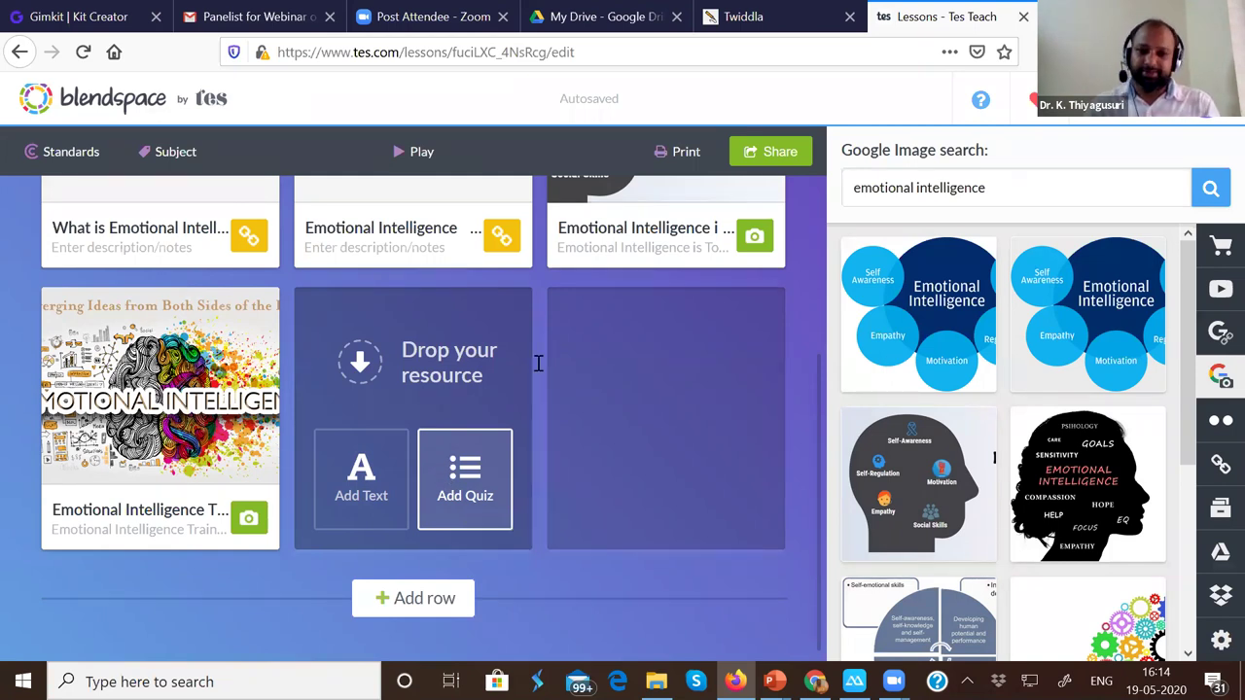
{"action": "scroll", "coordinate": [819, 409], "scroll_direction": "up", "scroll_amount": 1}
{"action": "scroll", "coordinate": [817, 326], "scroll_direction": "up", "scroll_amount": 1}
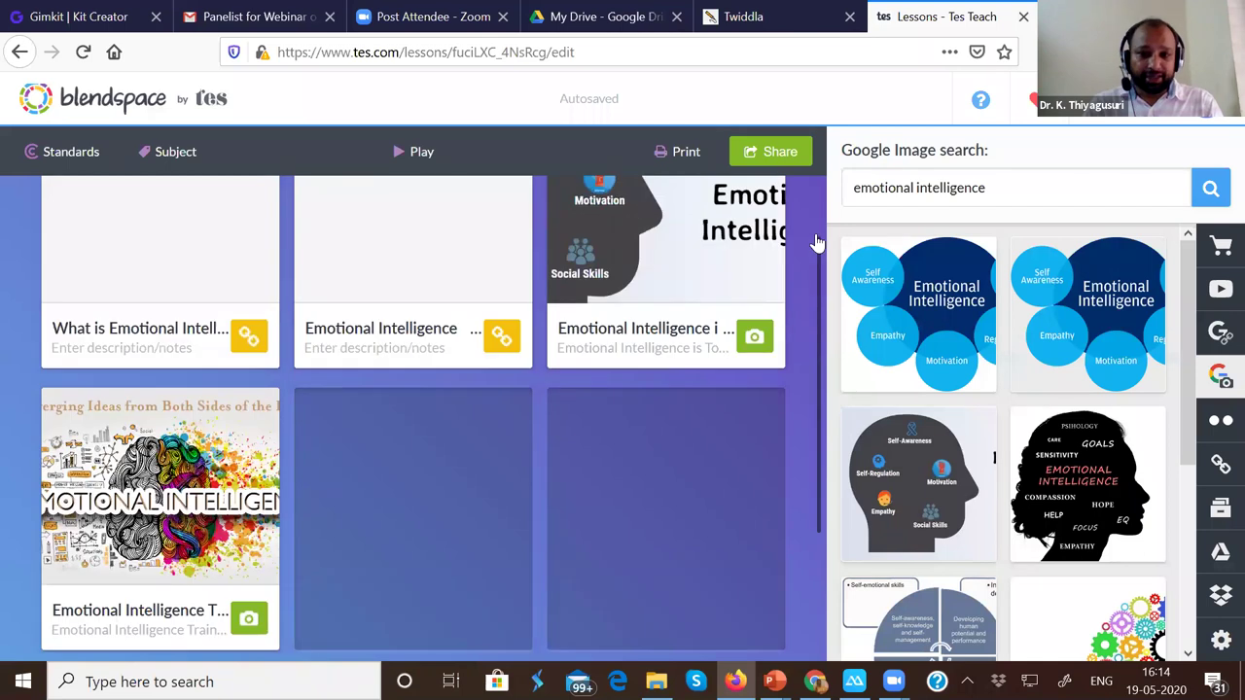
{"action": "scroll", "coordinate": [813, 170], "scroll_direction": "up", "scroll_amount": 2}
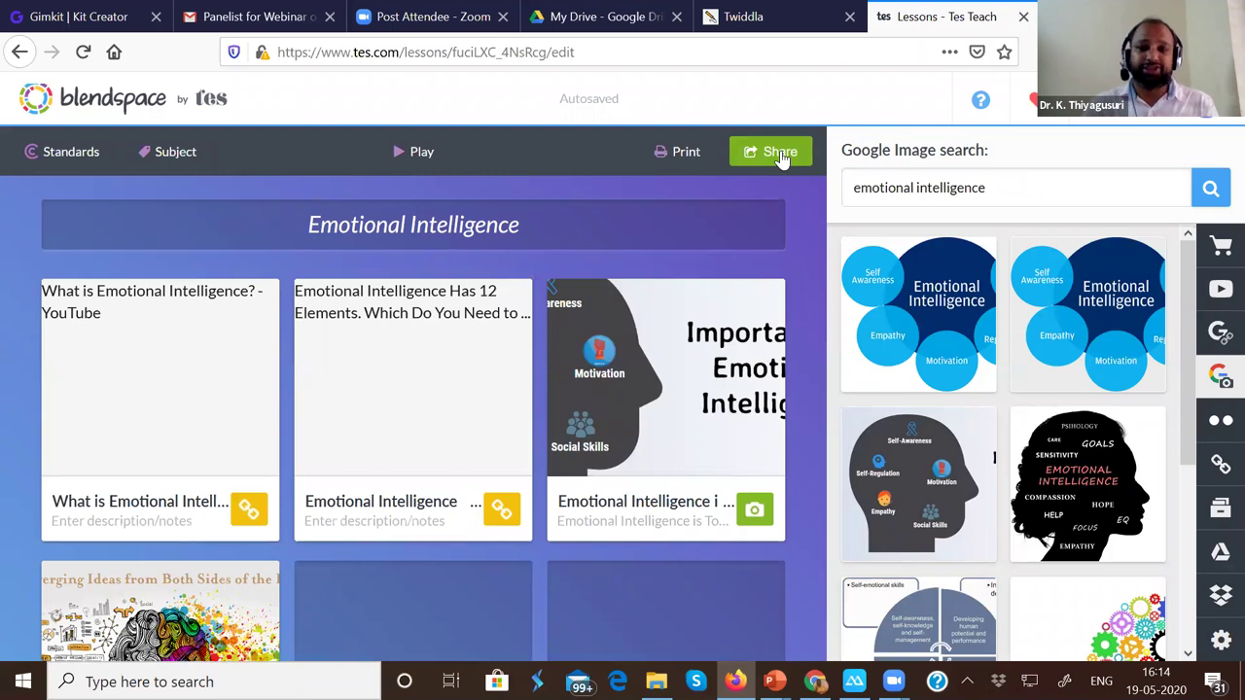
Add a co-author to the lesson by e-mail in the Collaborate settings, then close the dialog.
{"action": "left_click", "coordinate": [782, 156]}
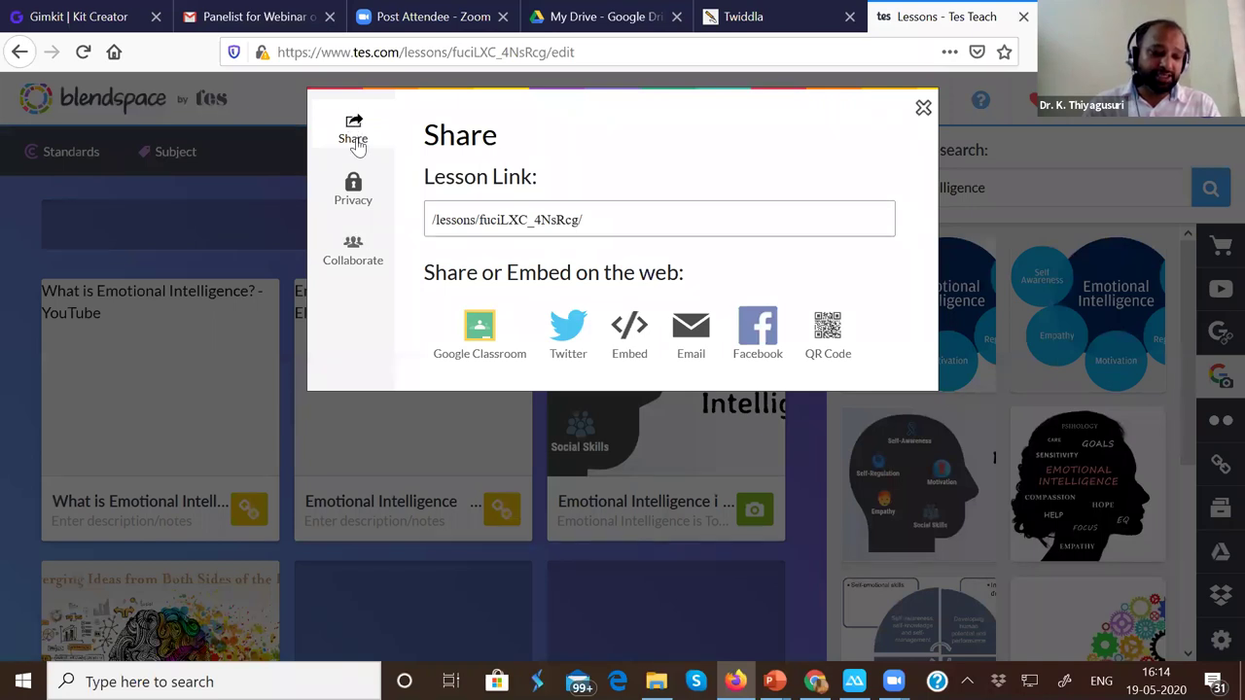
{"action": "left_click", "coordinate": [502, 222]}
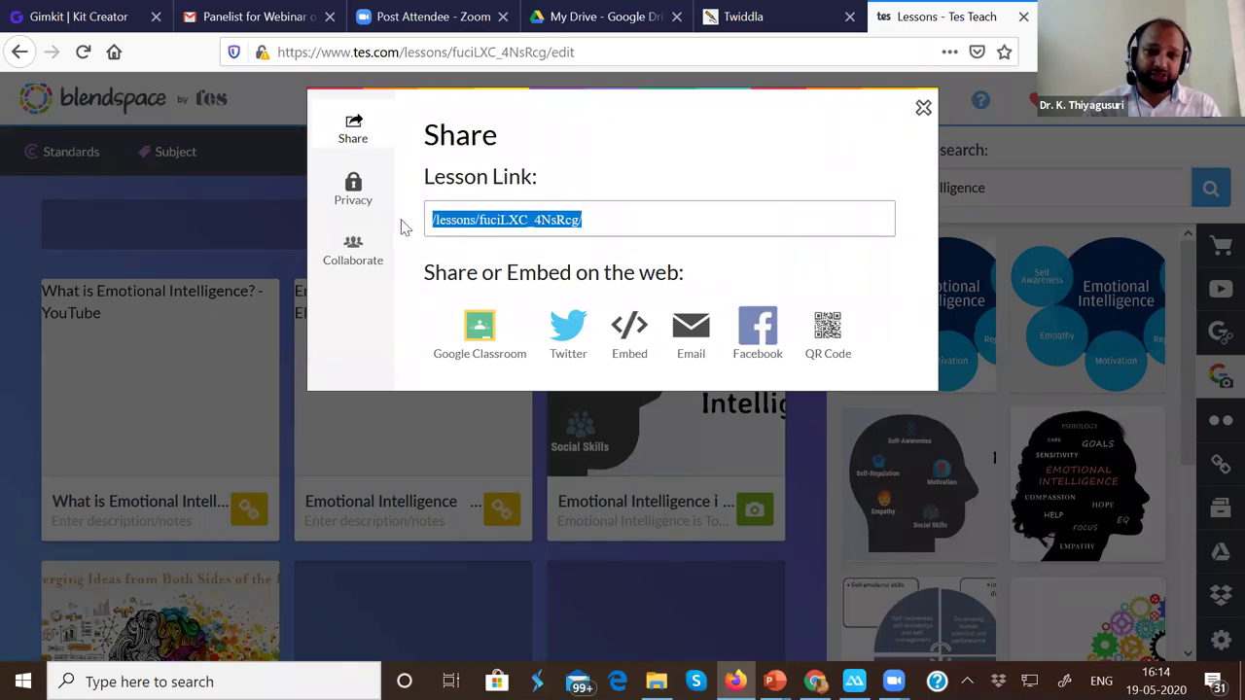
{"action": "left_click", "coordinate": [352, 253]}
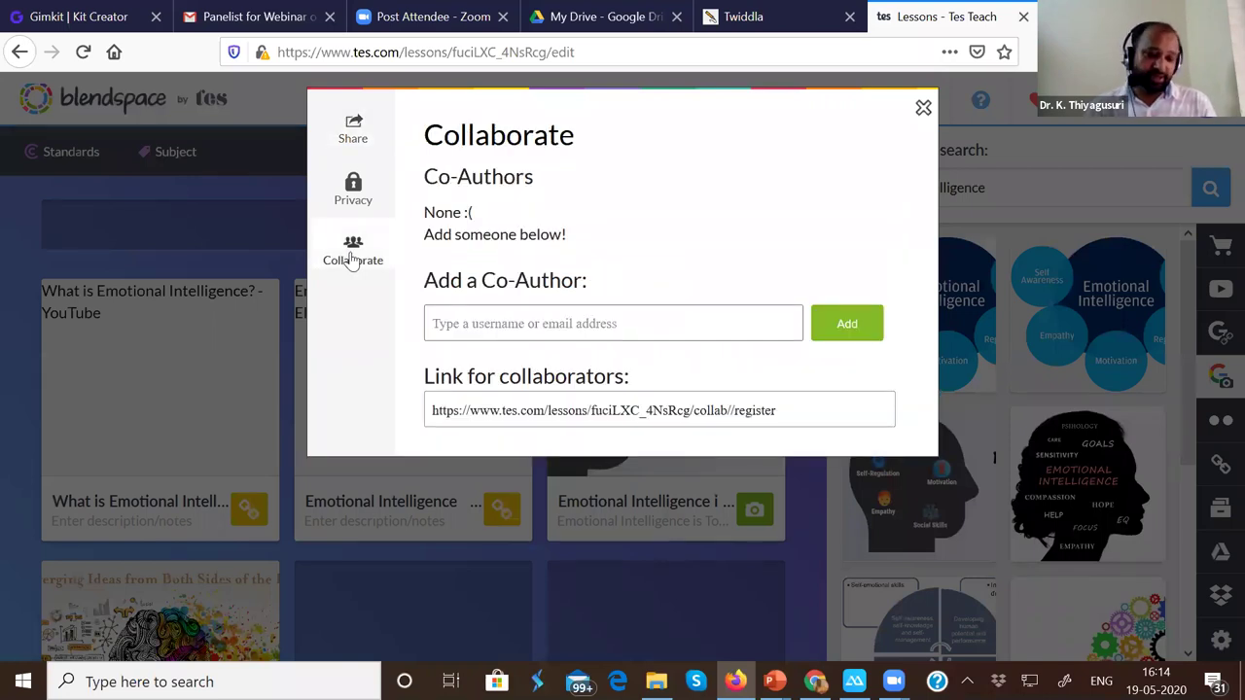
{"action": "left_click", "coordinate": [528, 321]}
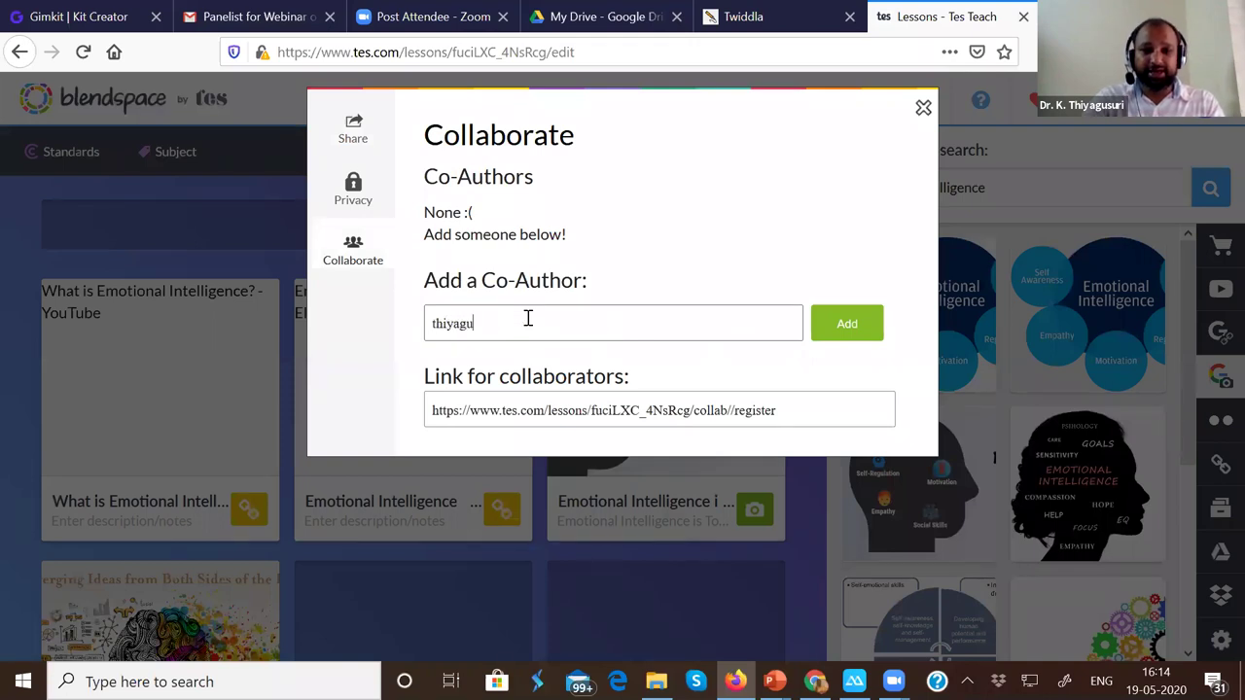
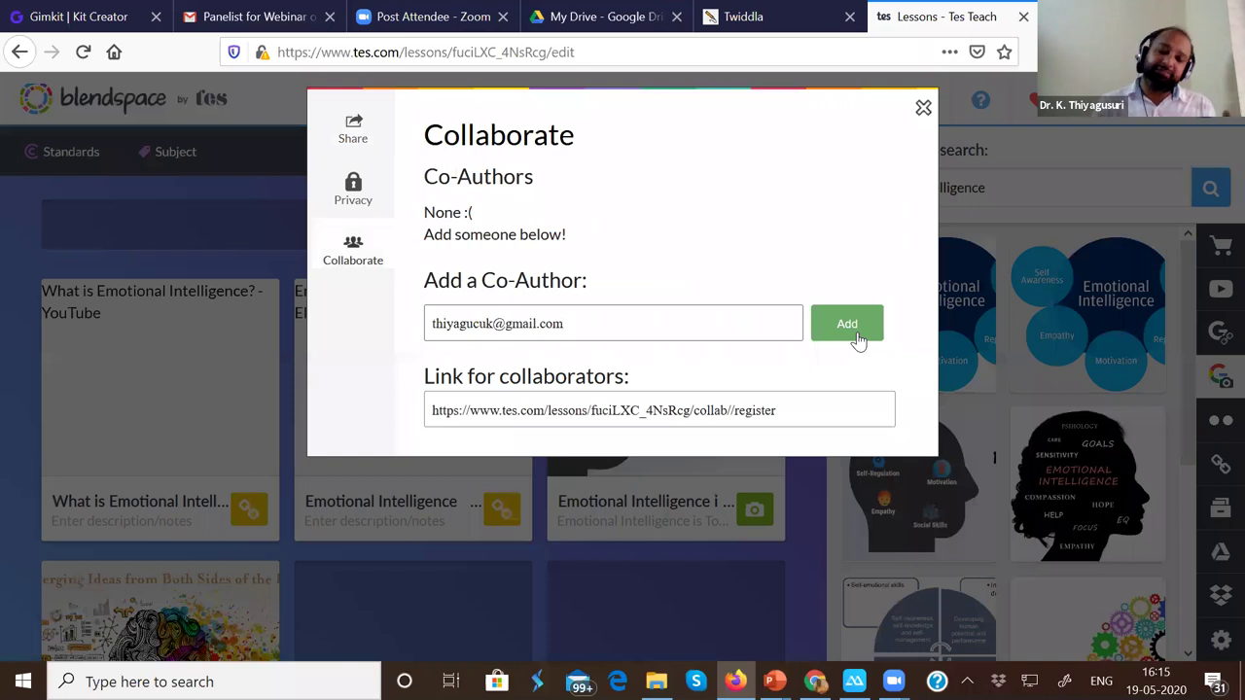
{"action": "left_click", "coordinate": [858, 339]}
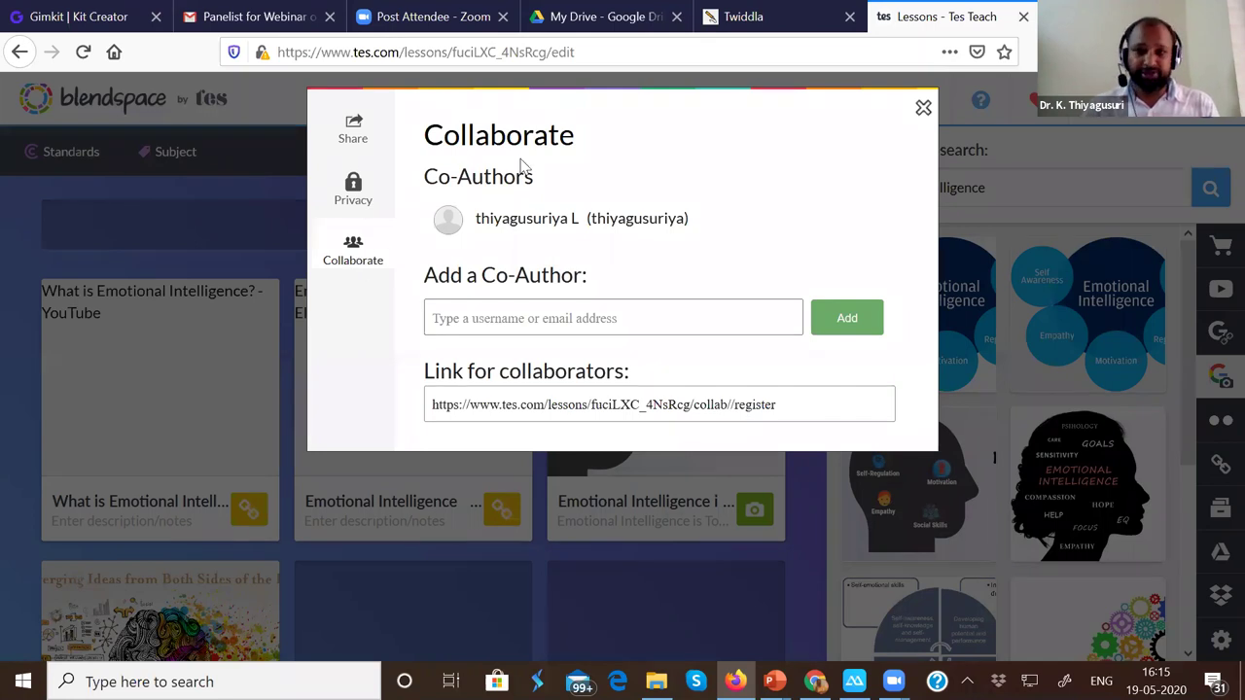
{"action": "left_click", "coordinate": [923, 109]}
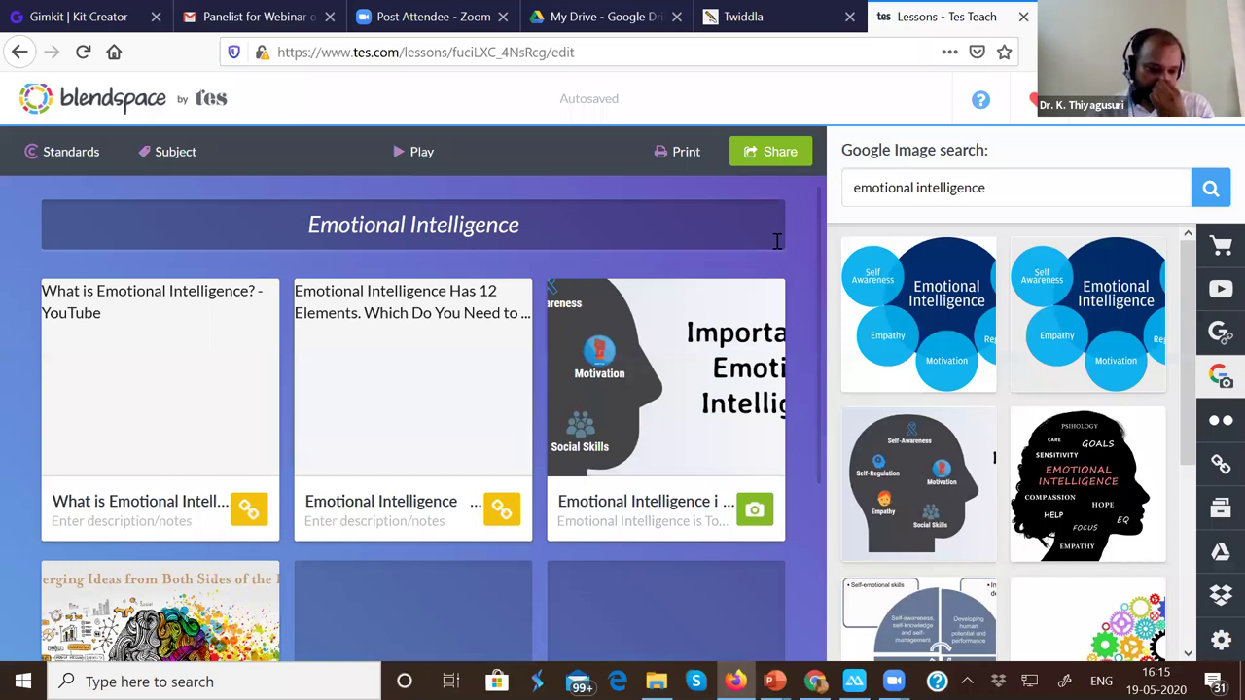
Close the Tes Teach tab and dismiss the address-bar suggestions on the Twiddla homepage.
{"action": "left_click", "coordinate": [1023, 17]}
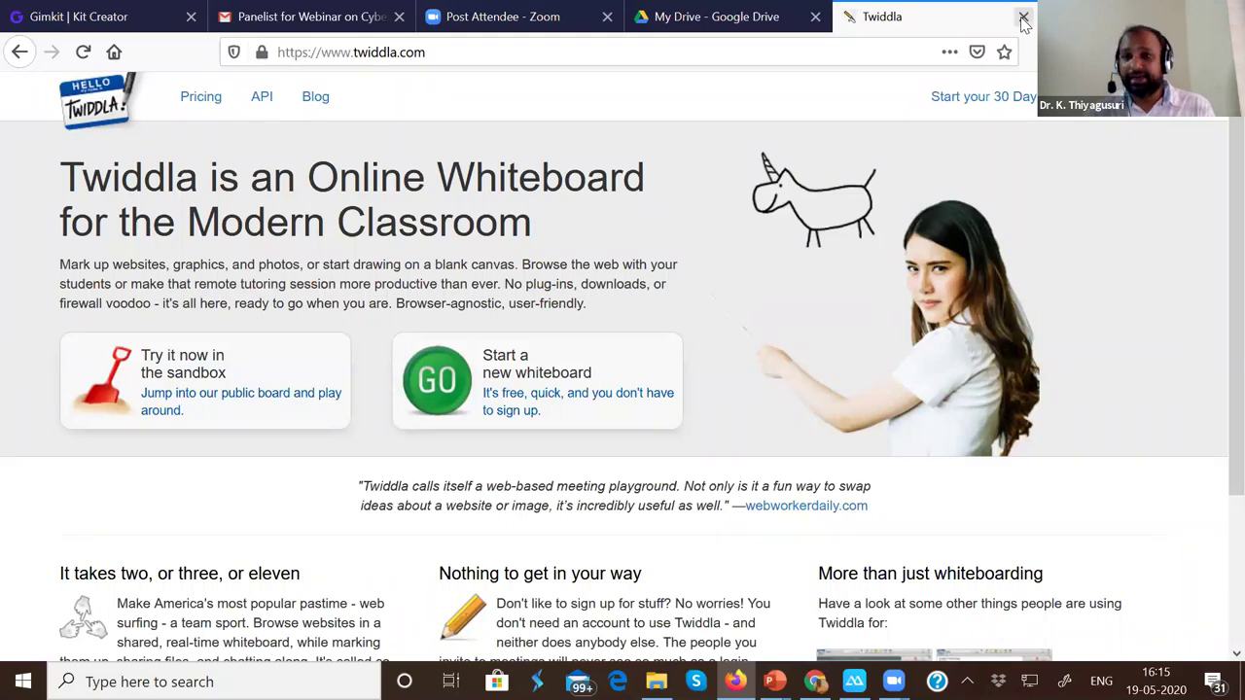
{"action": "left_click", "coordinate": [513, 48]}
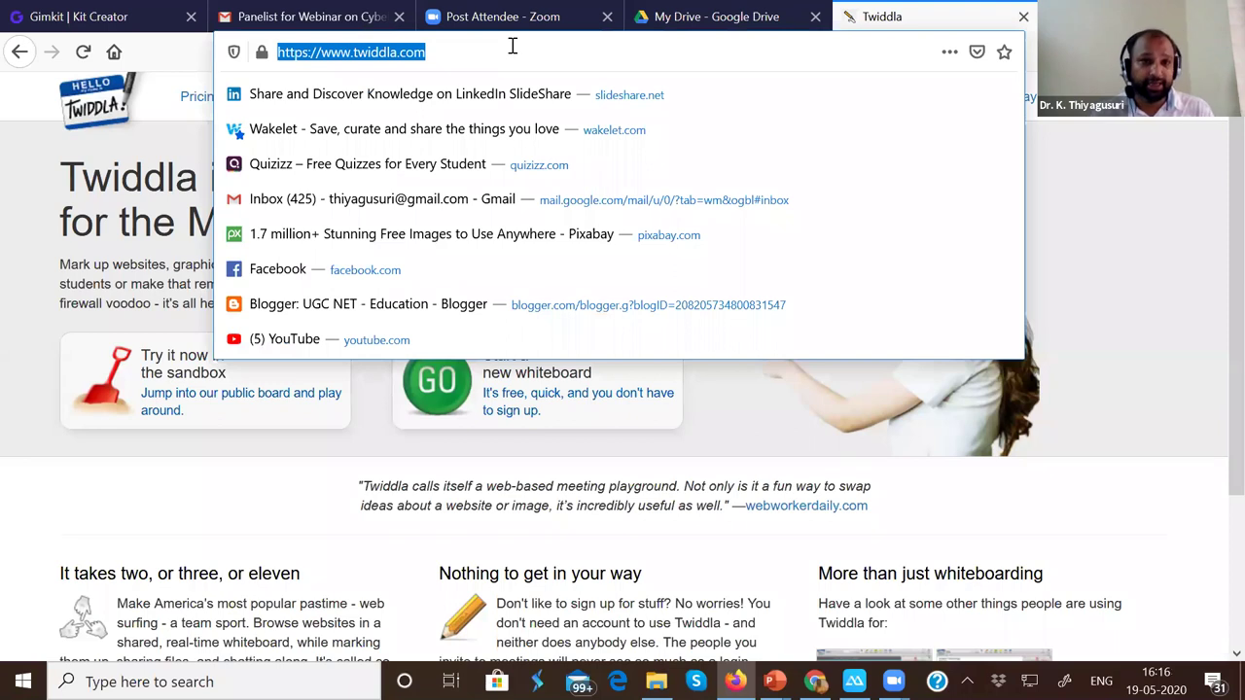
{"action": "left_click", "coordinate": [512, 47]}
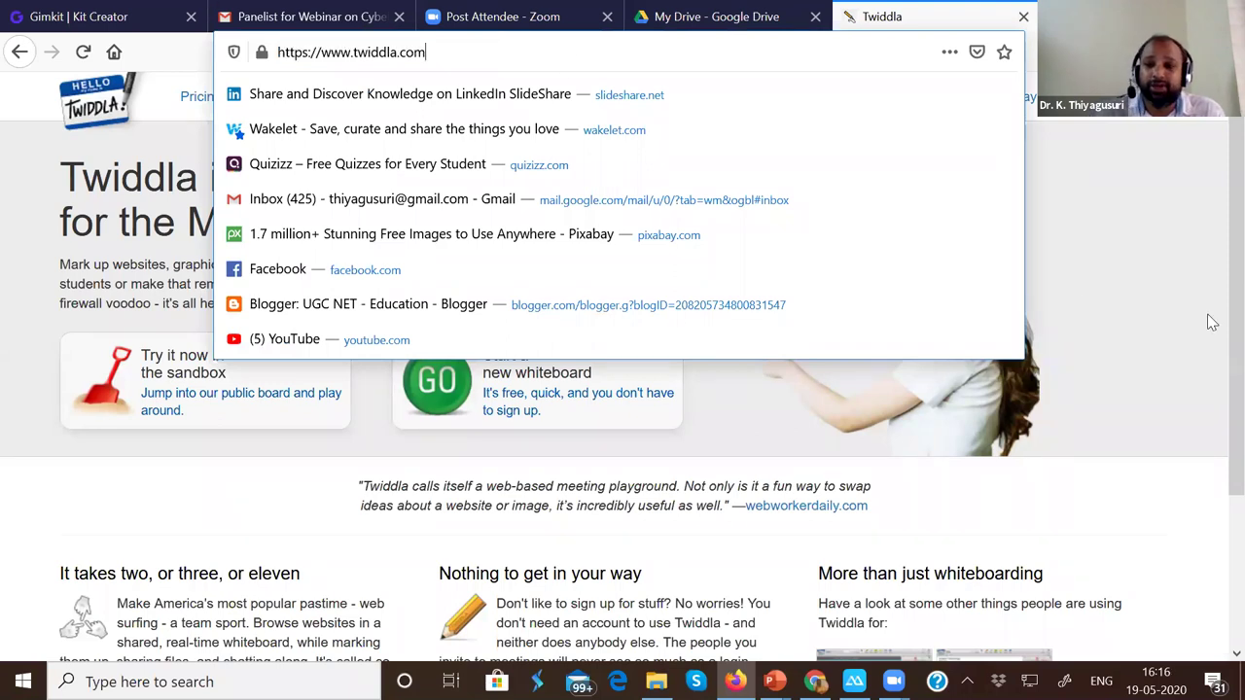
{"action": "key", "text": "Escape"}
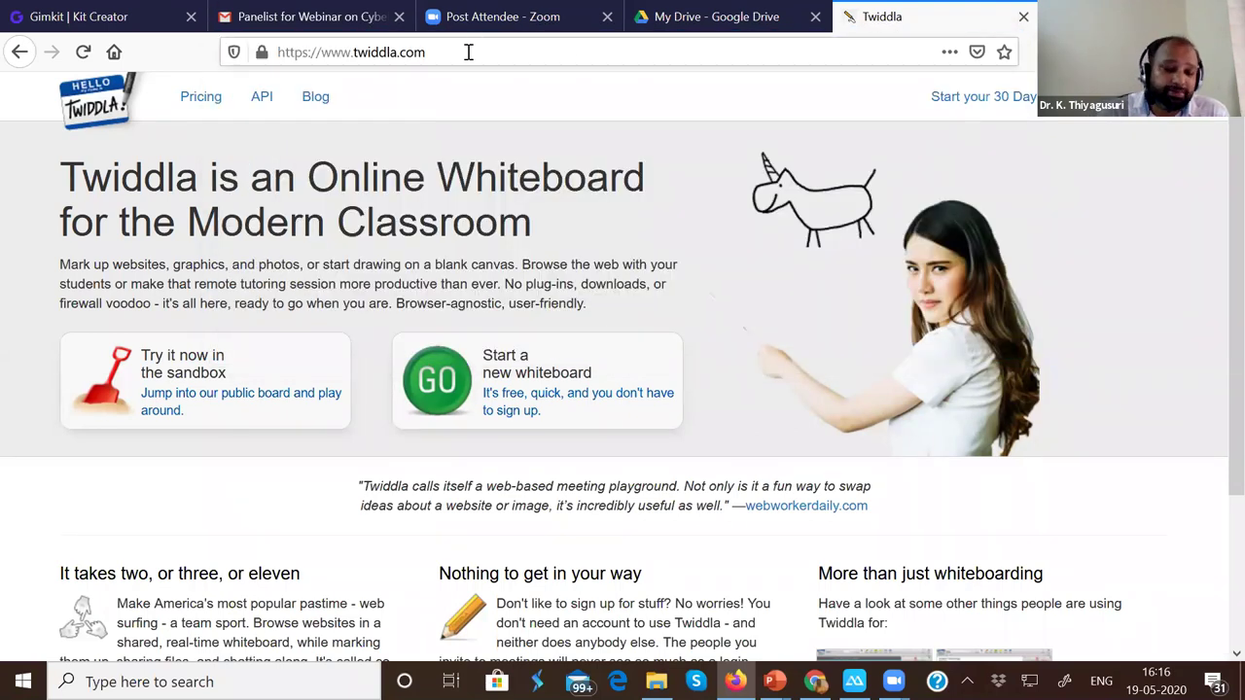
{"action": "left_click", "coordinate": [467, 49]}
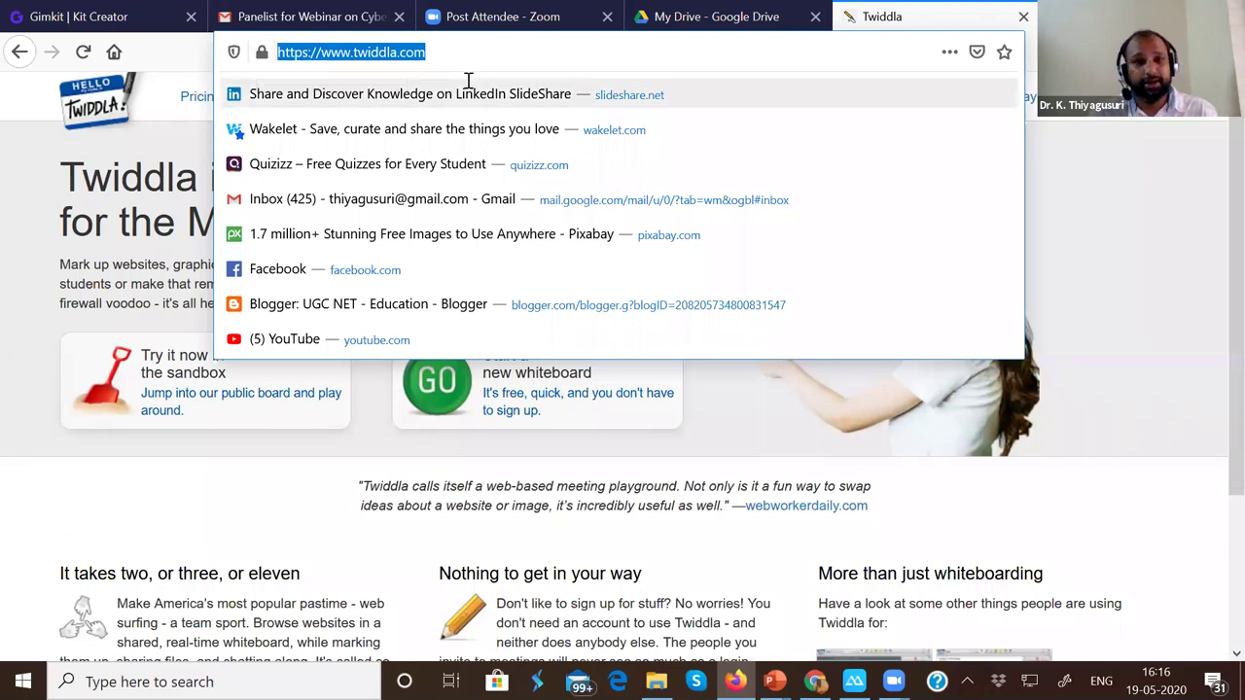
{"action": "left_click", "coordinate": [480, 44]}
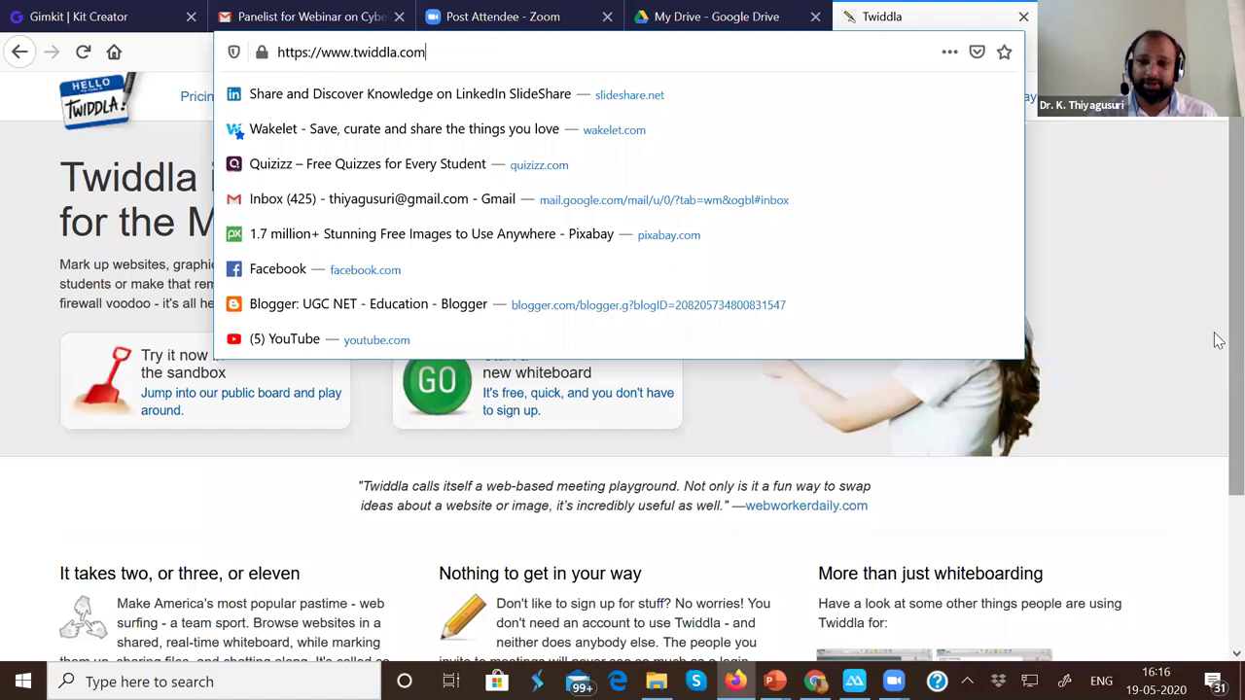
{"action": "left_click", "coordinate": [1118, 292]}
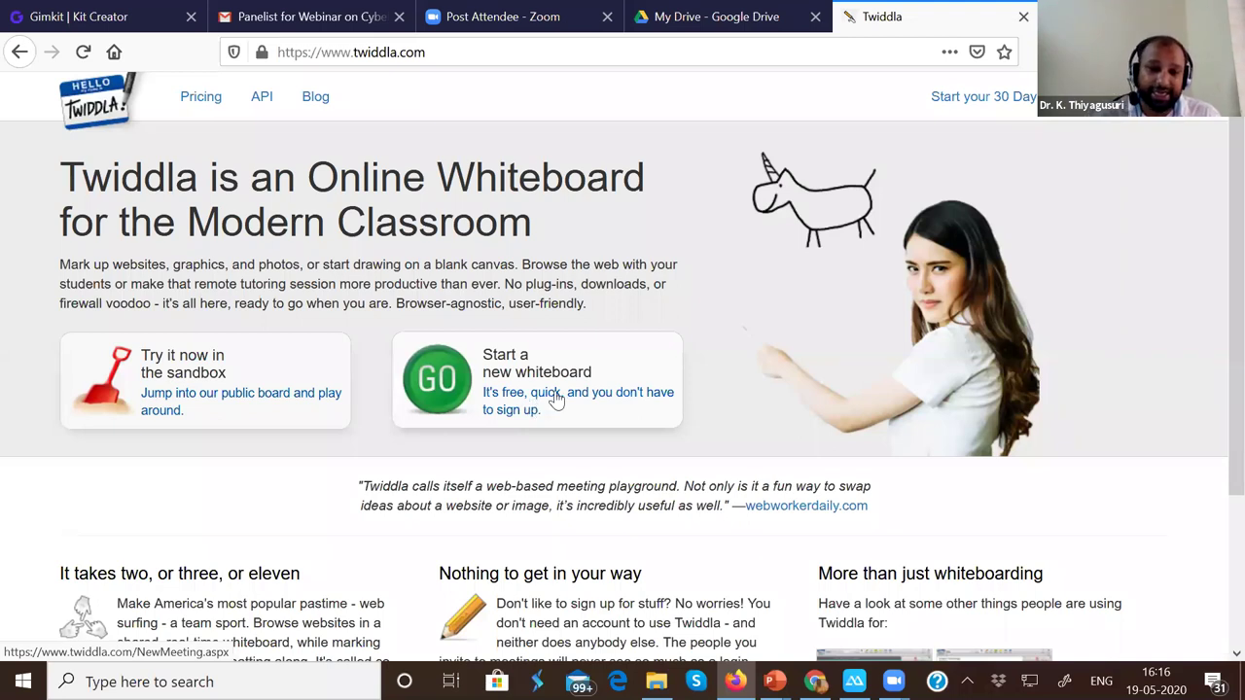
Start a new Twiddla whiteboard and draw a green rounded rectangle and a green circle.
{"action": "left_click", "coordinate": [557, 400]}
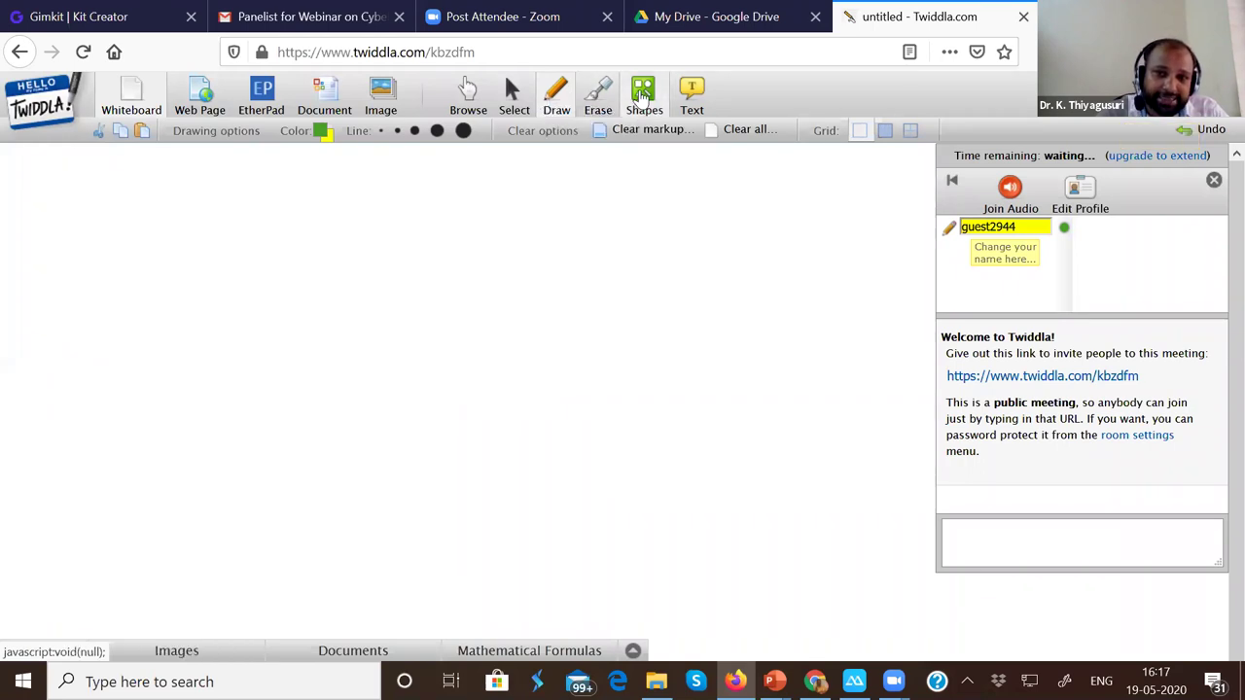
{"action": "left_click", "coordinate": [642, 105]}
{"action": "left_click", "coordinate": [637, 130]}
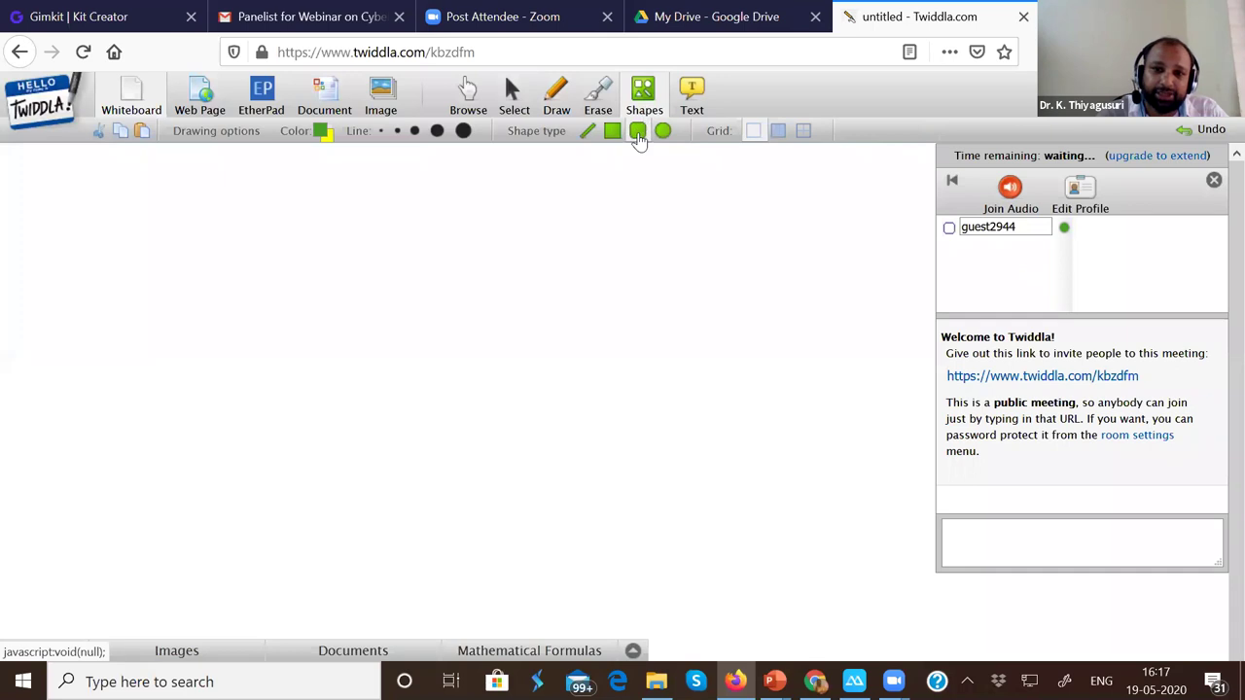
{"action": "left_click_drag", "start_coordinate": [246, 245], "coordinate": [421, 360]}
{"action": "left_click", "coordinate": [662, 131]}
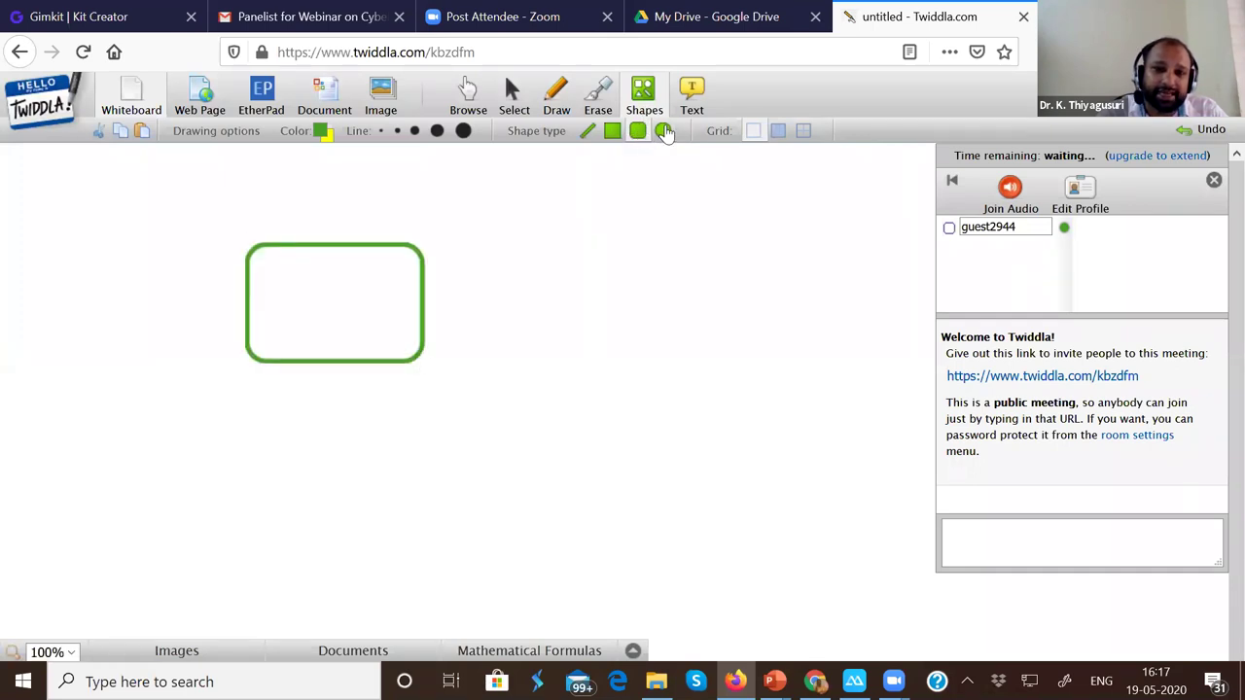
{"action": "left_click", "coordinate": [474, 248]}
{"action": "left_click_drag", "start_coordinate": [601, 369], "coordinate": [600, 366]}
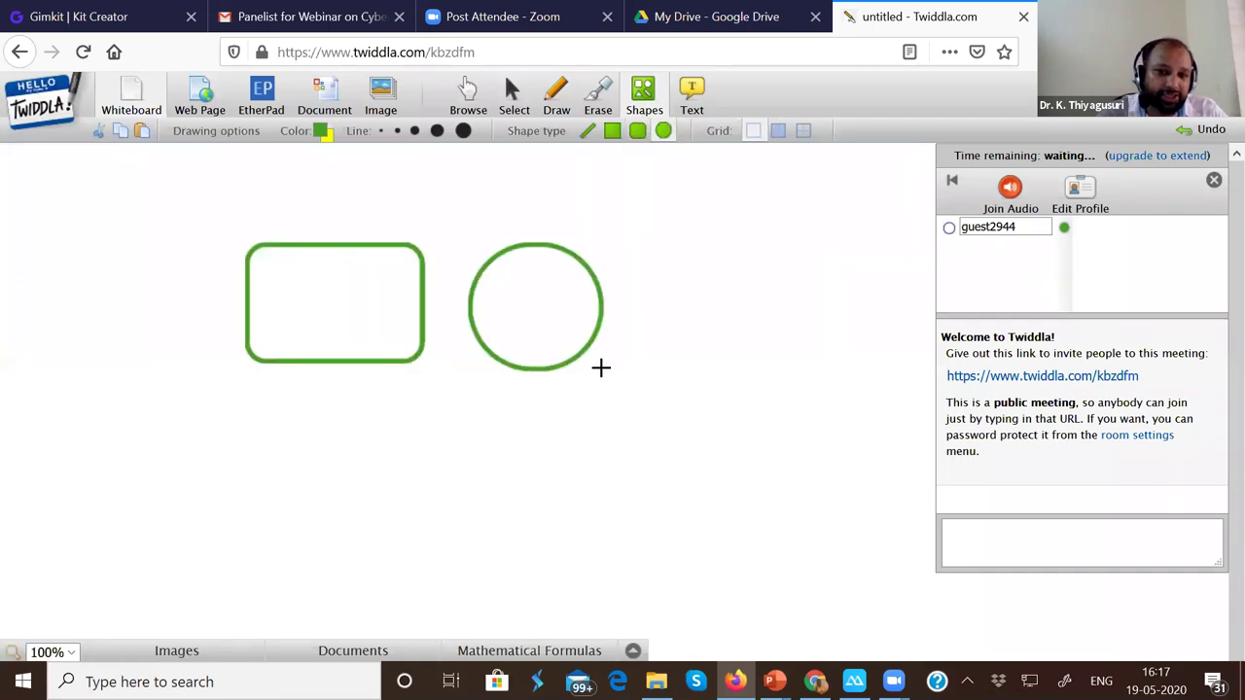
Post 'hii' in the meeting chat.
{"action": "left_click", "coordinate": [692, 93]}
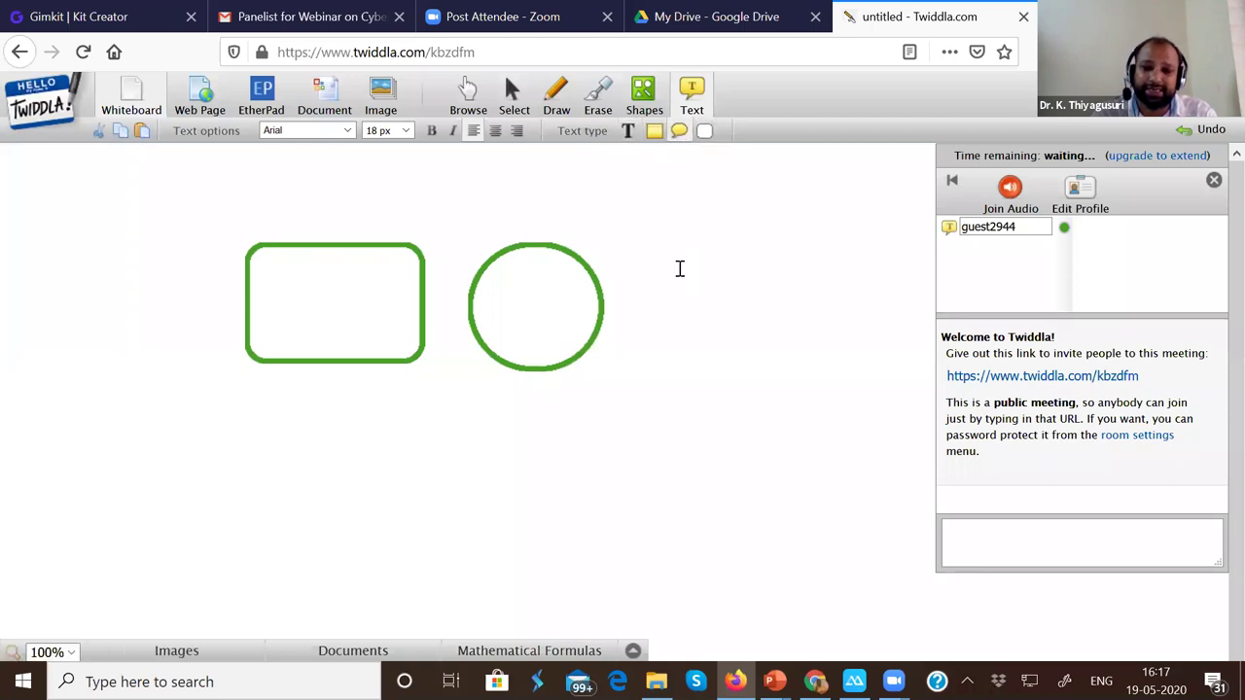
{"action": "left_click", "coordinate": [968, 530]}
{"action": "type", "text": "hii"}
{"action": "key", "text": "Return"}
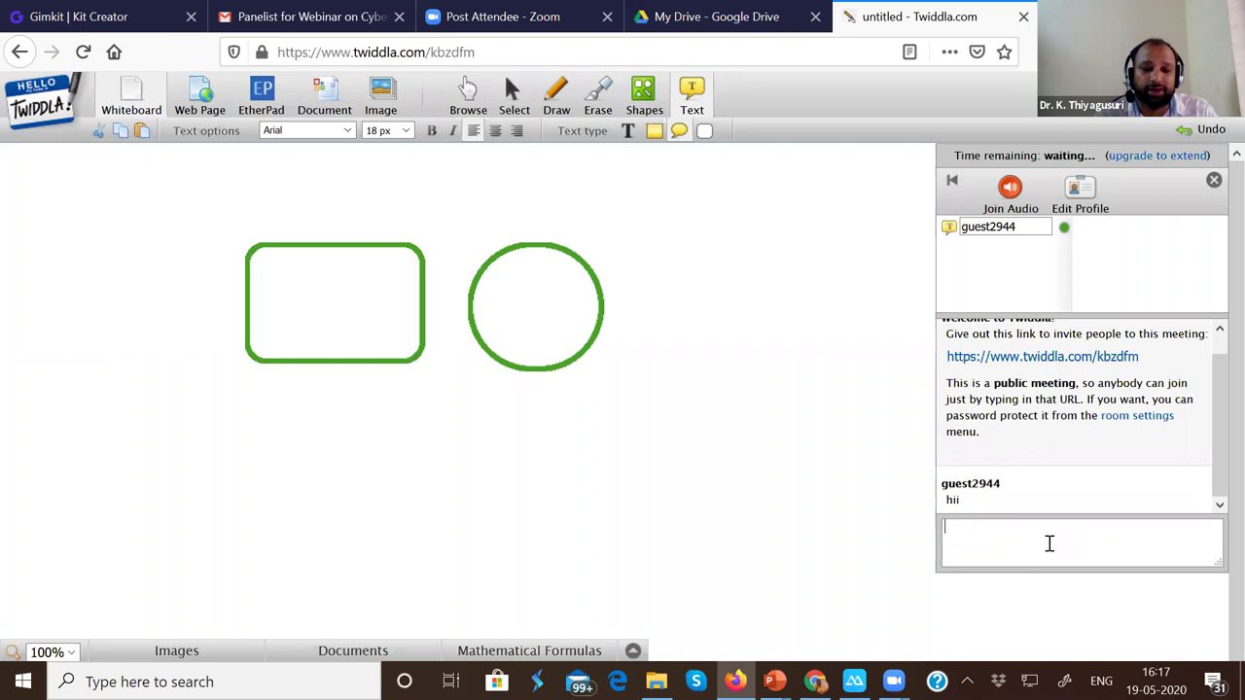
Edit the guest display name and add a yellow callout box to the board.
{"action": "double_click", "coordinate": [1008, 225]}
{"action": "left_click_drag", "start_coordinate": [1008, 226], "coordinate": [1029, 226]}
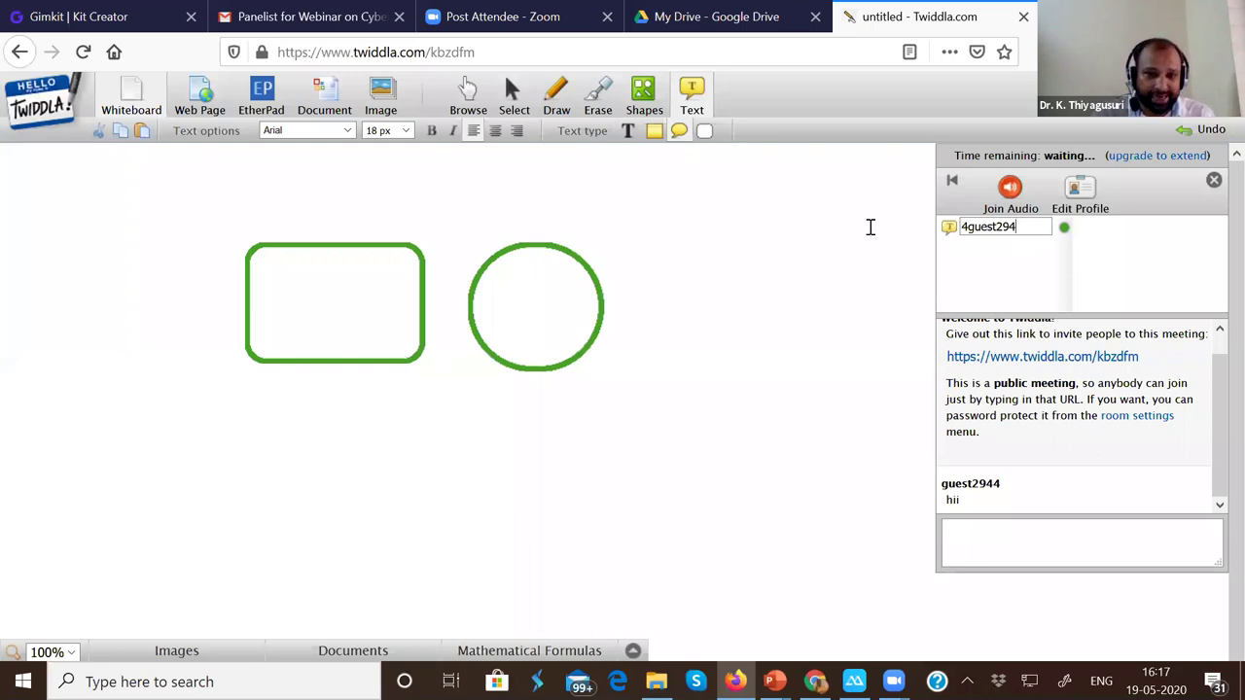
{"action": "left_click", "coordinate": [843, 259]}
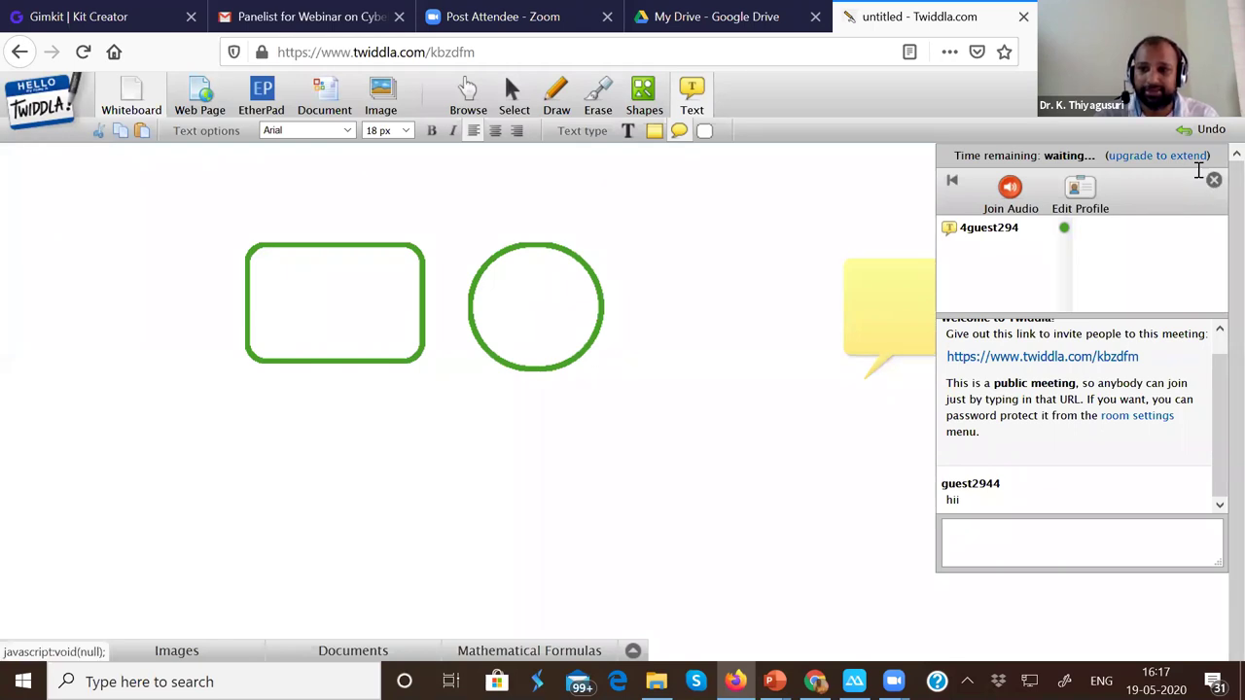
Hide and restore the participants panel, then select the meeting invite link.
{"action": "left_click", "coordinate": [1213, 181]}
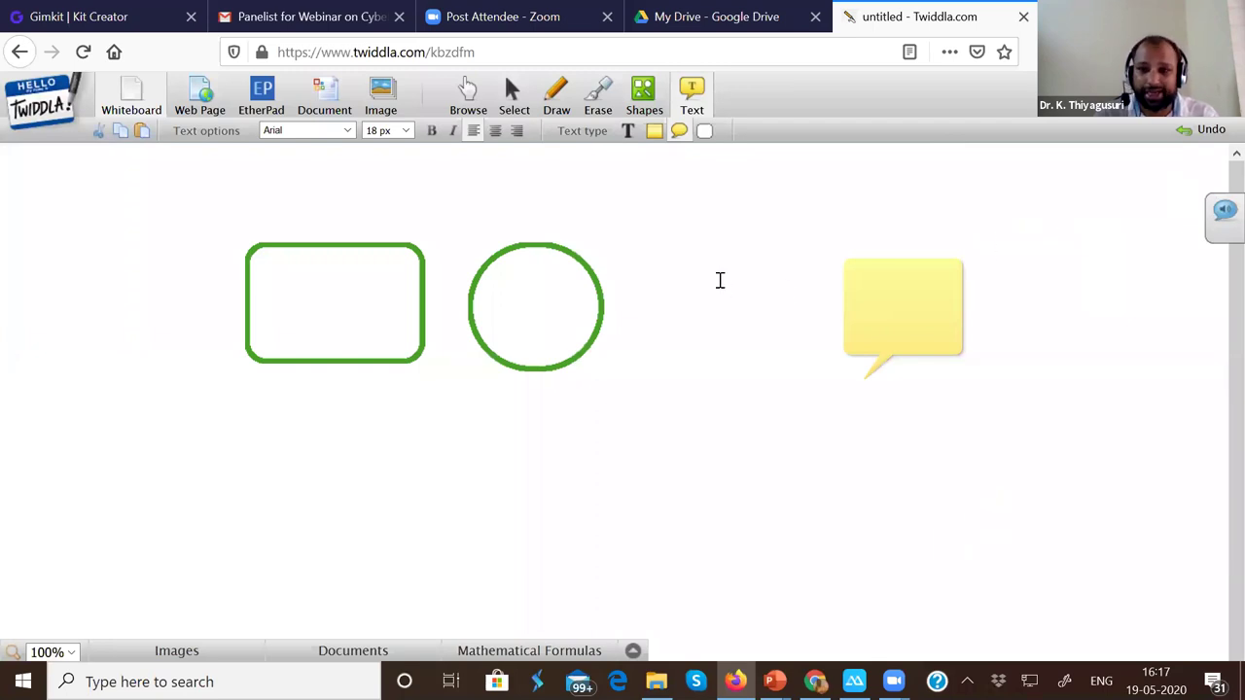
{"action": "left_click", "coordinate": [1222, 224]}
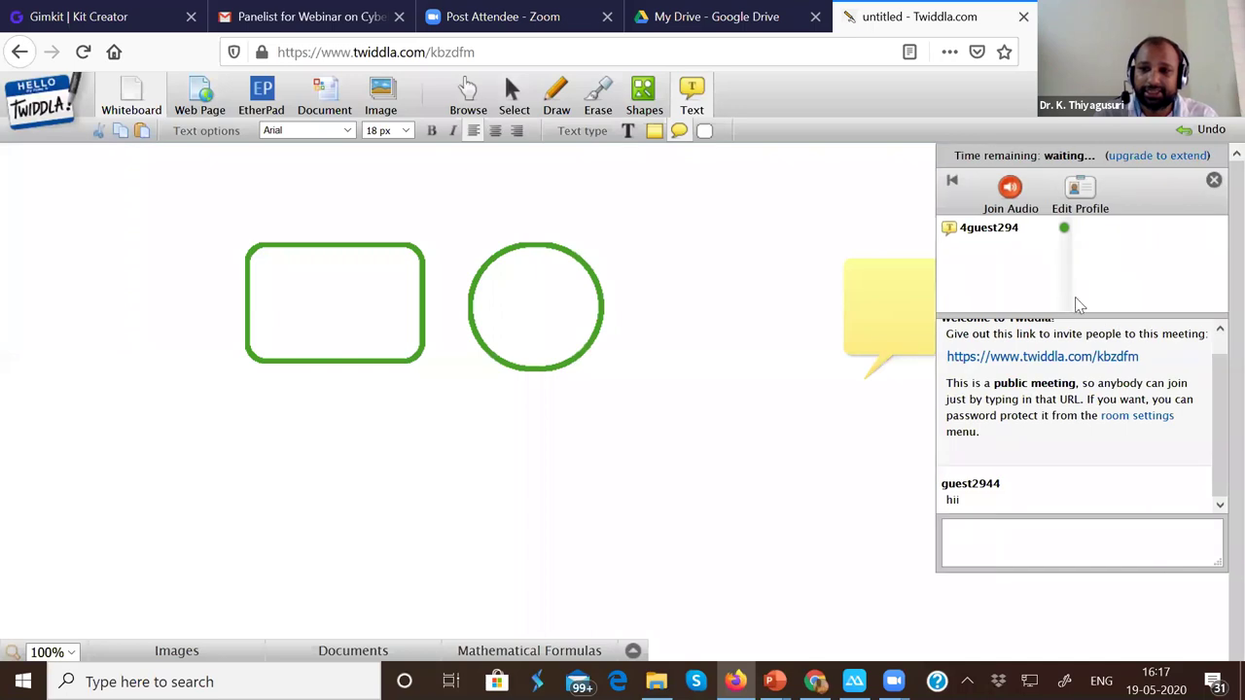
{"action": "left_click_drag", "start_coordinate": [1145, 356], "coordinate": [949, 356]}
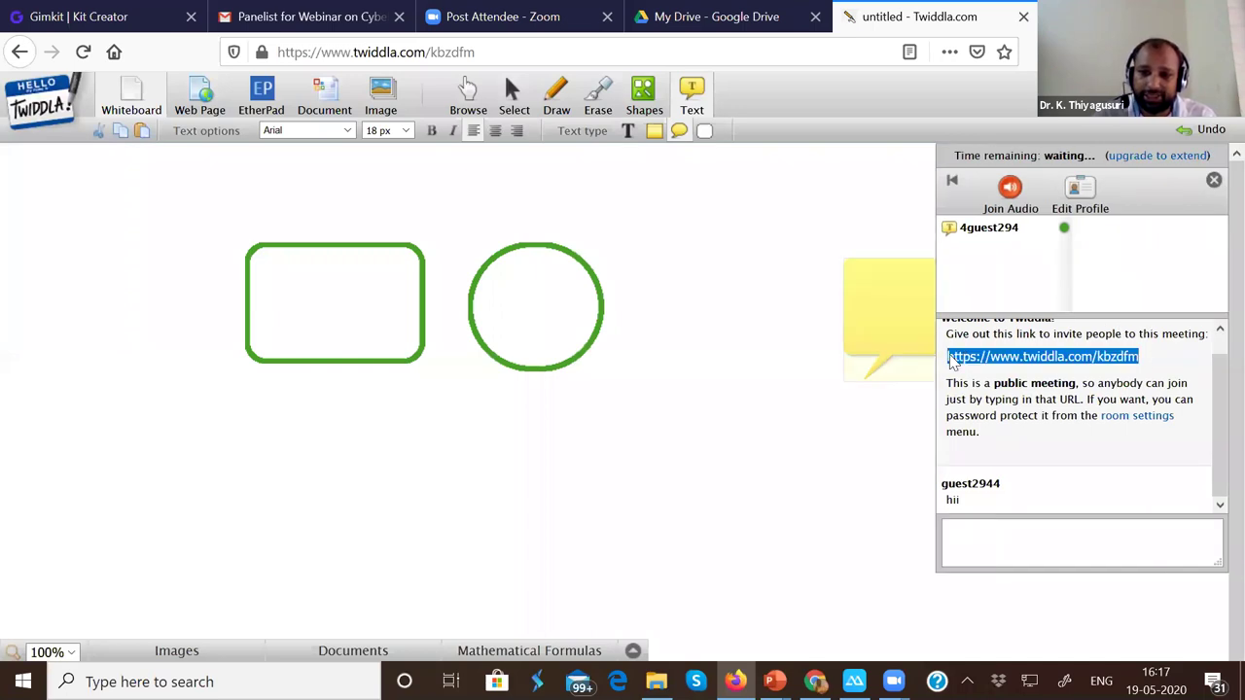
{"action": "left_click", "coordinate": [953, 357]}
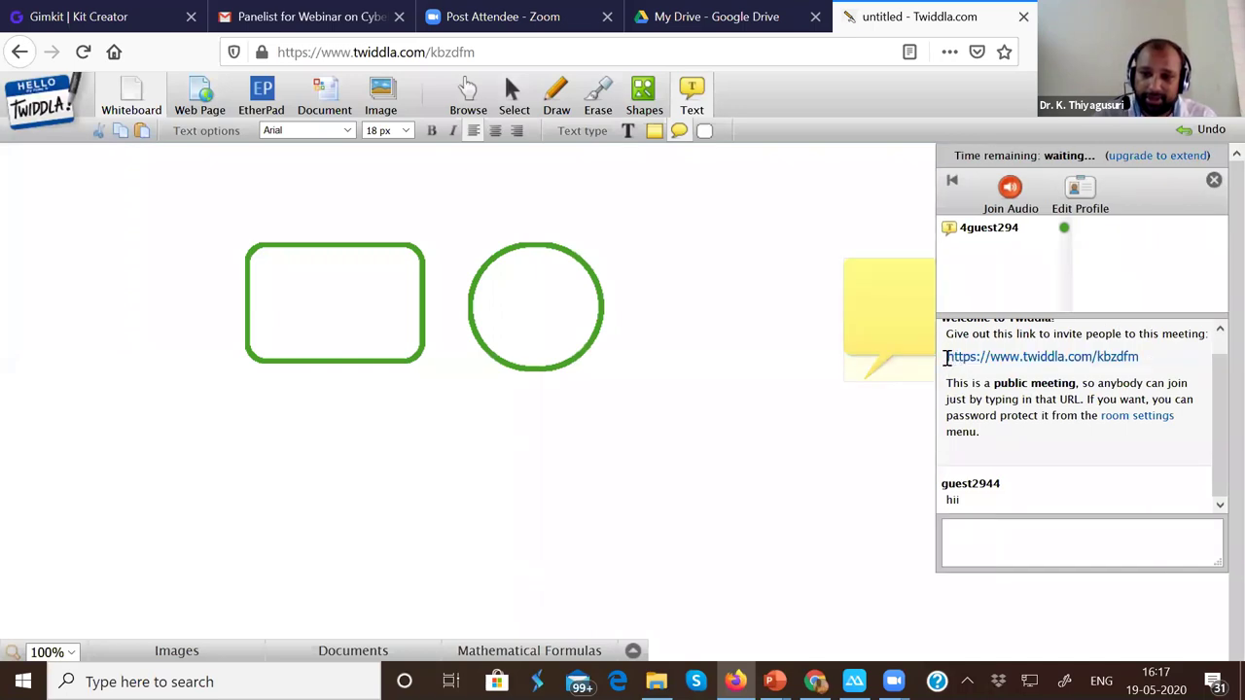
Select the full invite link, dismiss the news notification, and scroll through participants' drawings.
{"action": "left_click_drag", "start_coordinate": [950, 358], "coordinate": [1185, 354]}
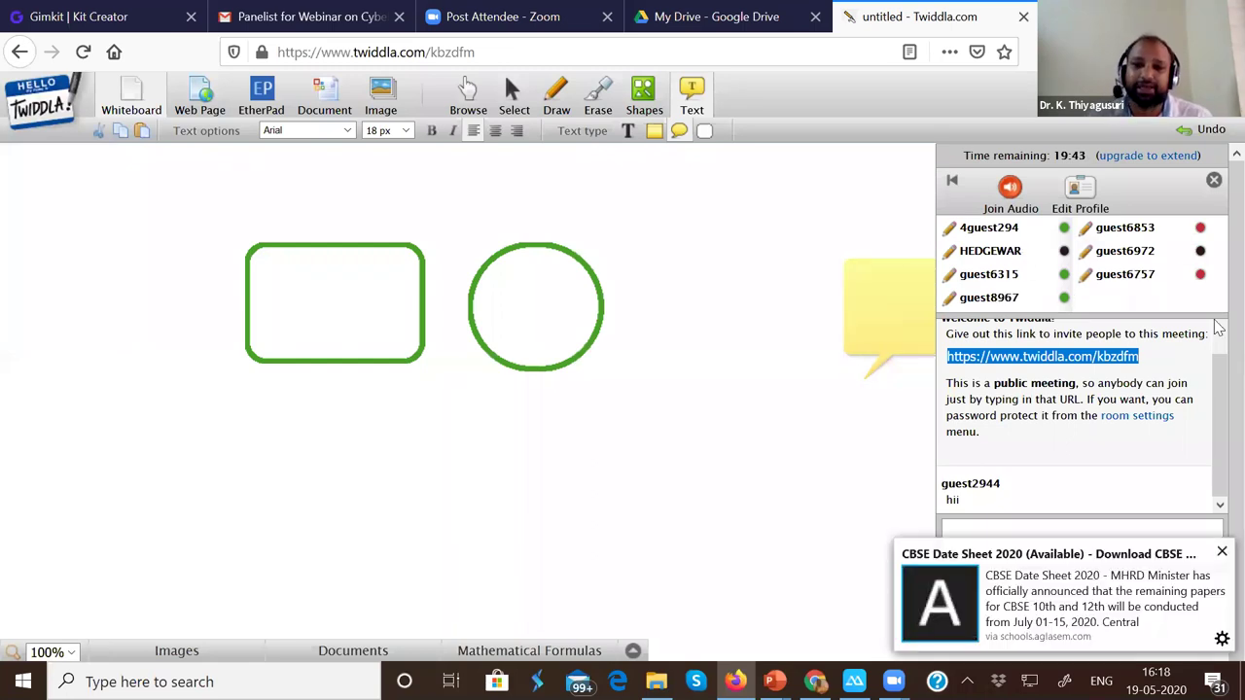
{"action": "left_click", "coordinate": [1222, 552]}
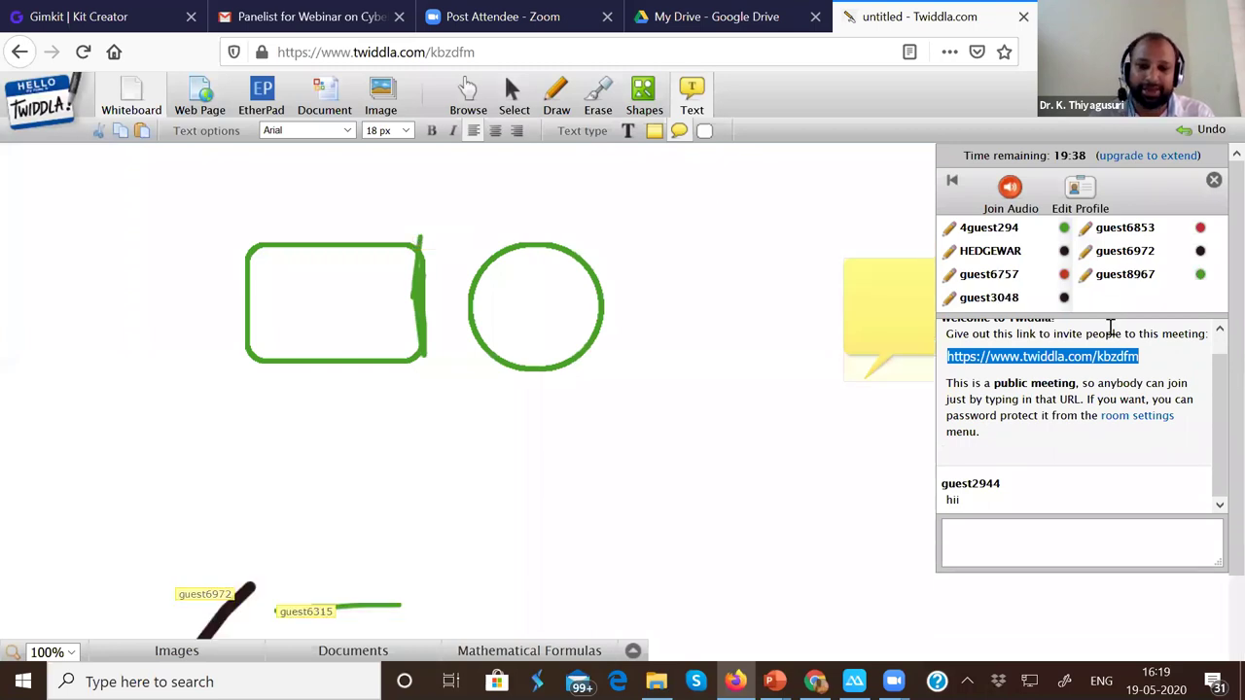
{"action": "scroll", "coordinate": [1219, 520], "scroll_direction": "down", "scroll_amount": 2}
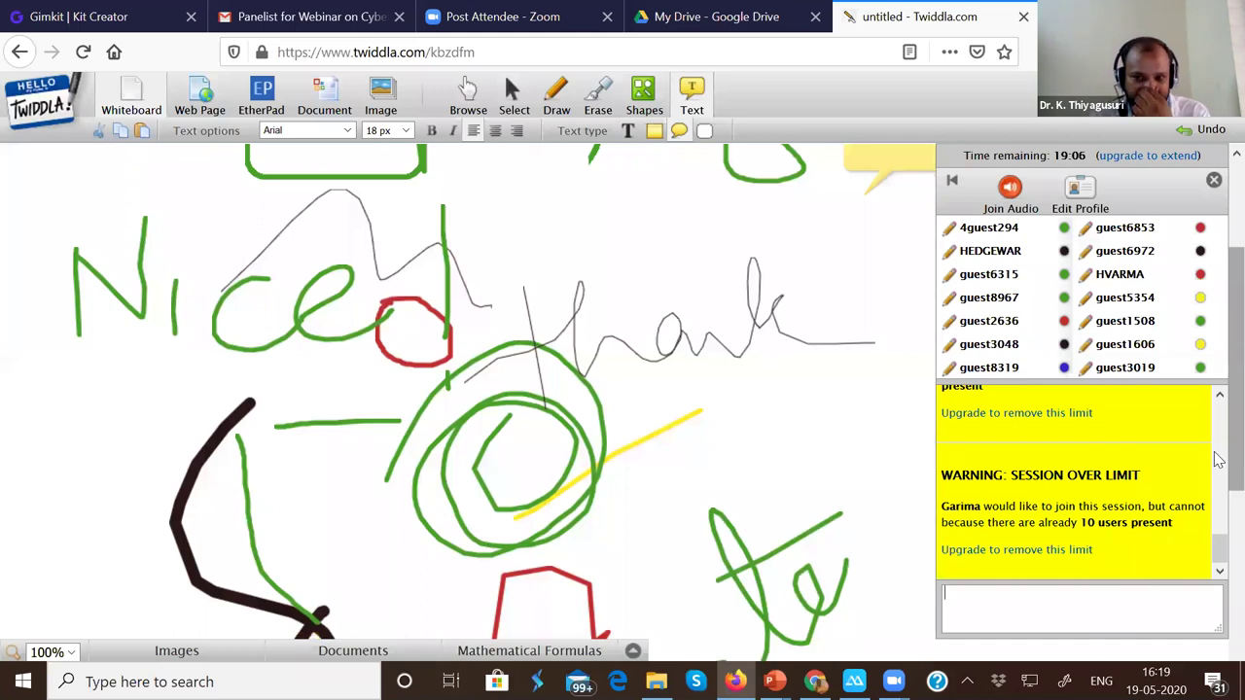
{"action": "scroll", "coordinate": [1218, 362], "scroll_direction": "up", "scroll_amount": 3}
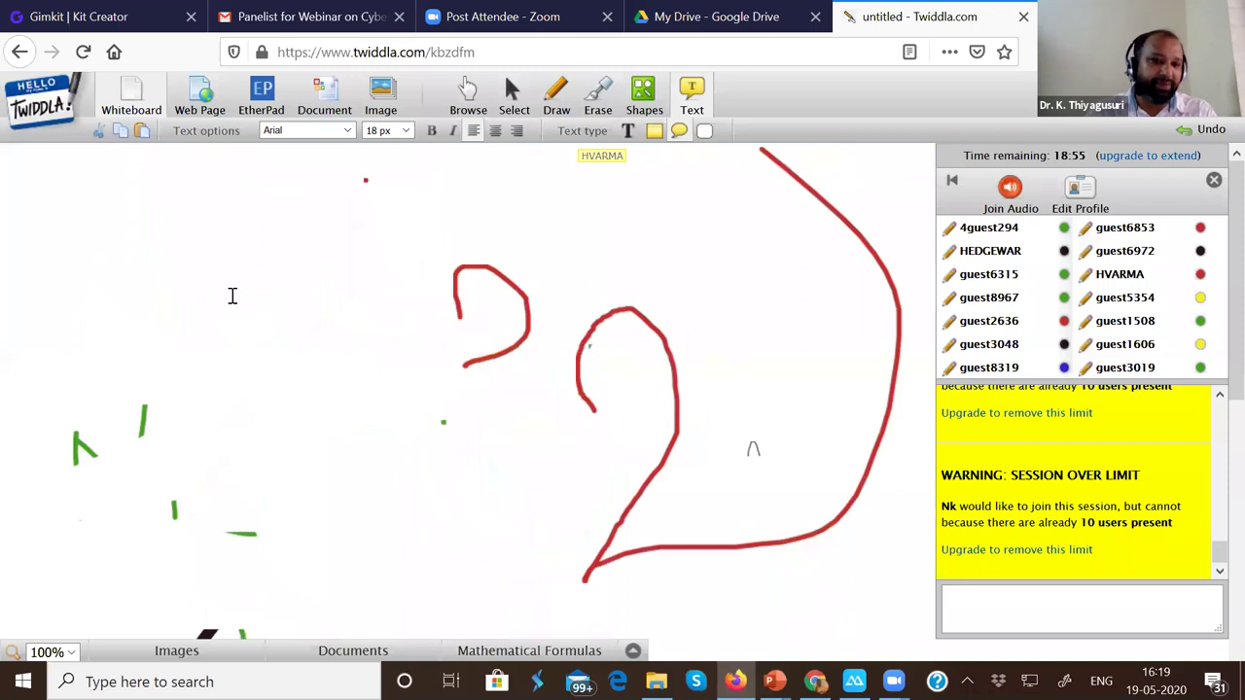
Add a boxed text reading 'hi how are you?' to the whiteboard.
{"action": "left_click", "coordinate": [705, 133]}
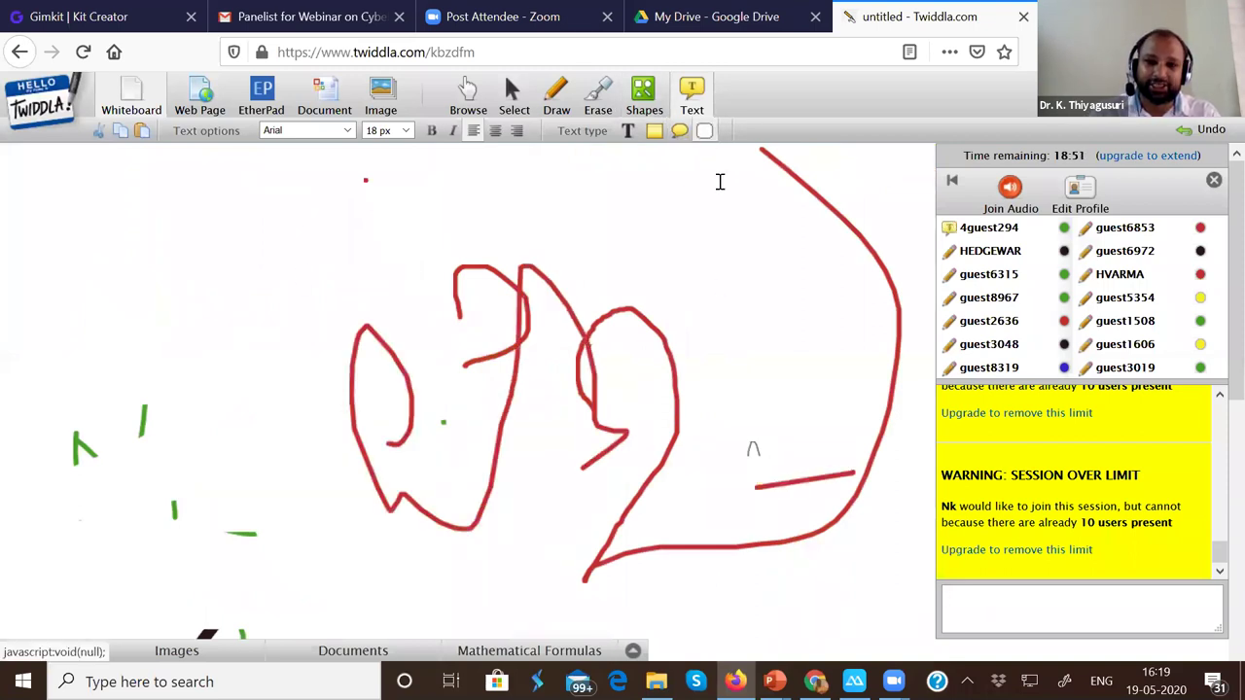
{"action": "left_click", "coordinate": [623, 202]}
{"action": "type", "text": "hi how are "}
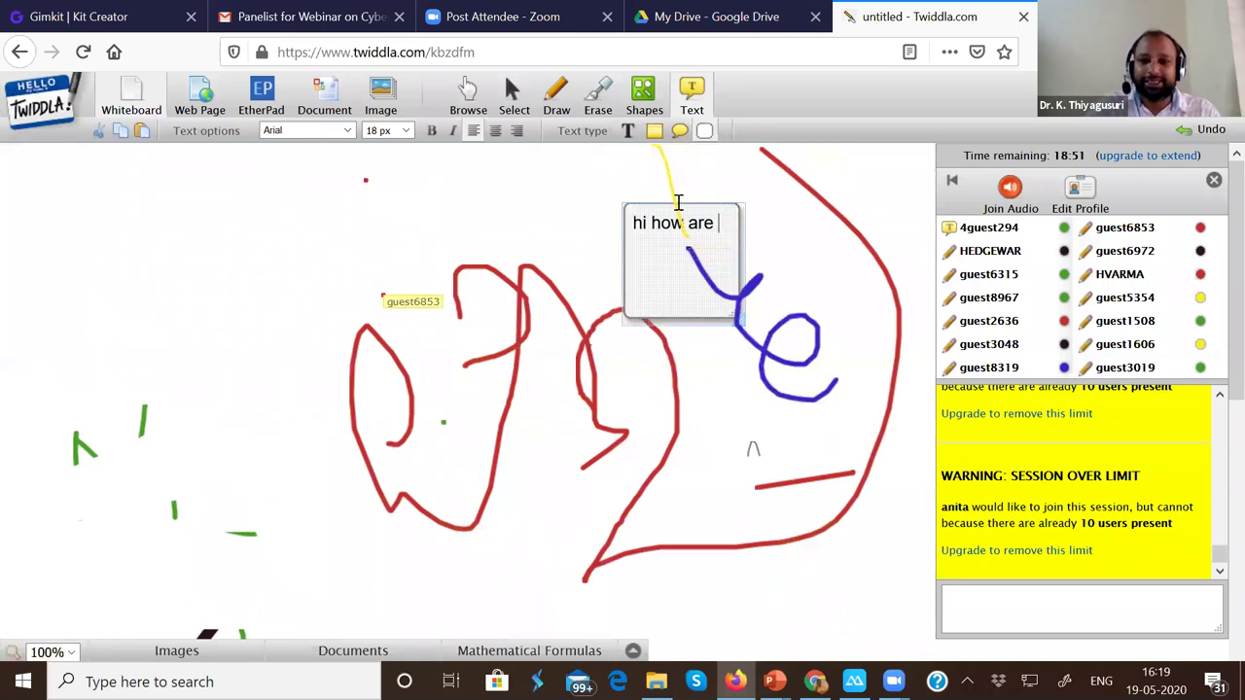
{"action": "type", "text": "you?"}
{"action": "key", "text": "Return"}
{"action": "left_click", "coordinate": [711, 362]}
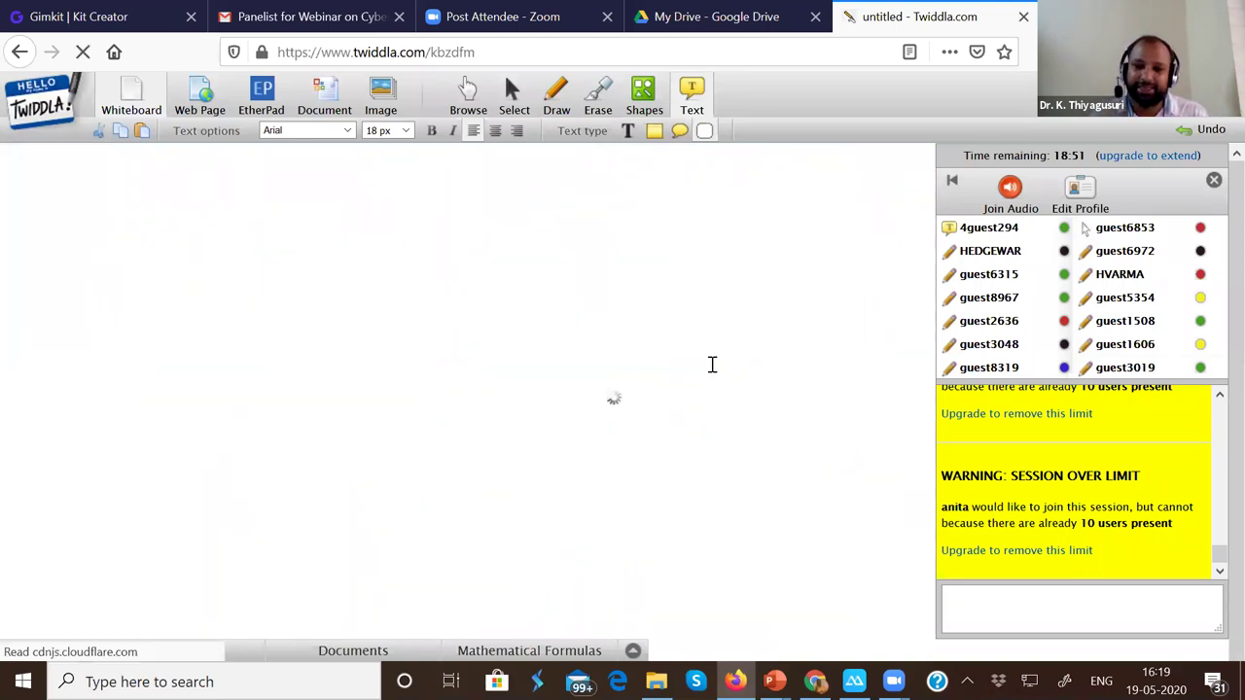
Clear the whiteboard page and open the EtherPad shared document.
{"action": "left_click", "coordinate": [132, 98]}
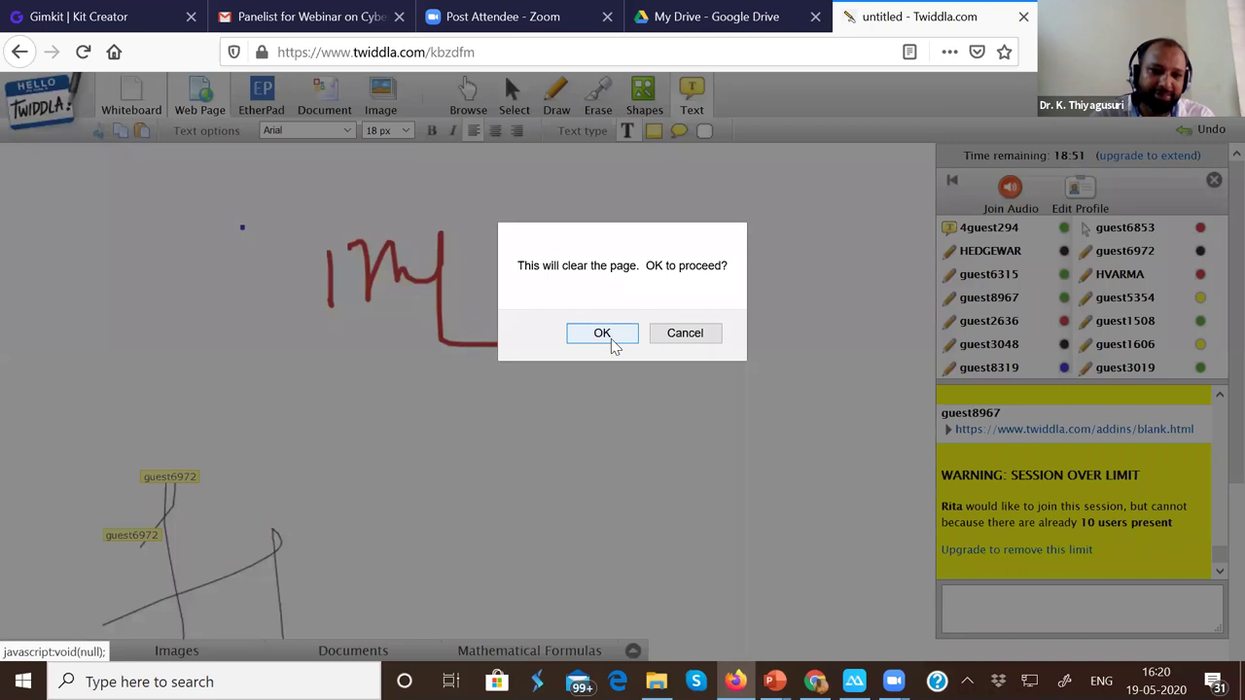
{"action": "left_click", "coordinate": [612, 342]}
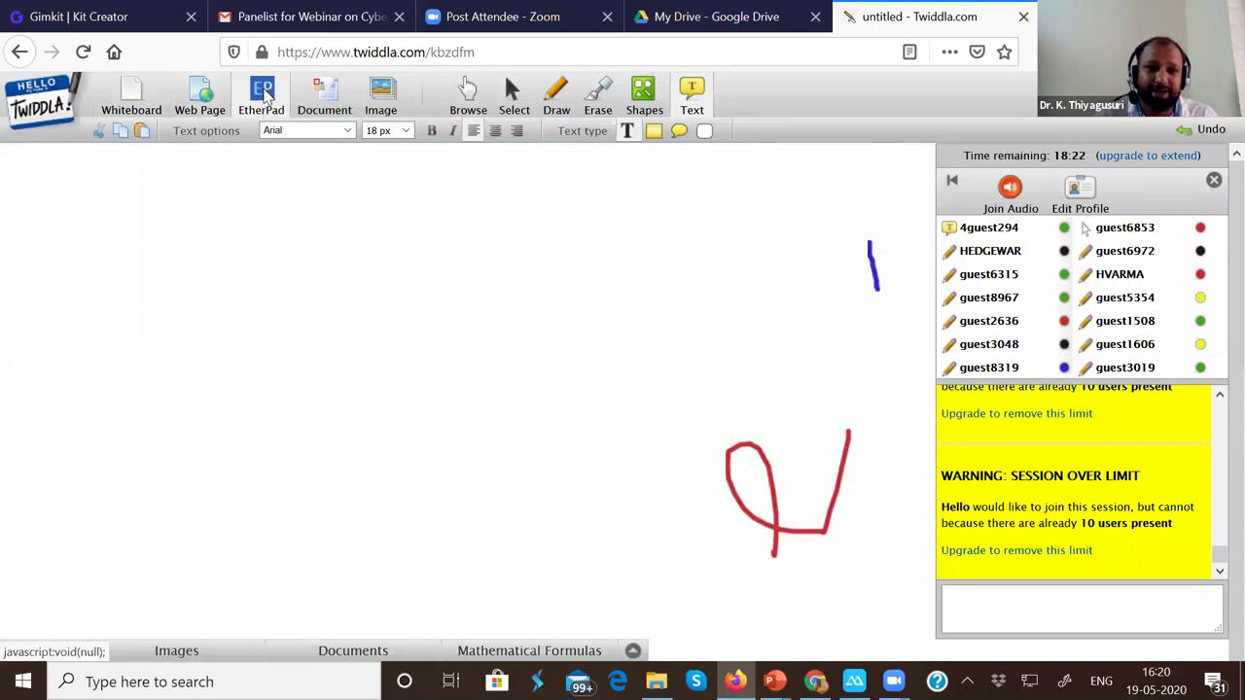
{"action": "left_click", "coordinate": [264, 97]}
{"action": "left_click", "coordinate": [600, 331]}
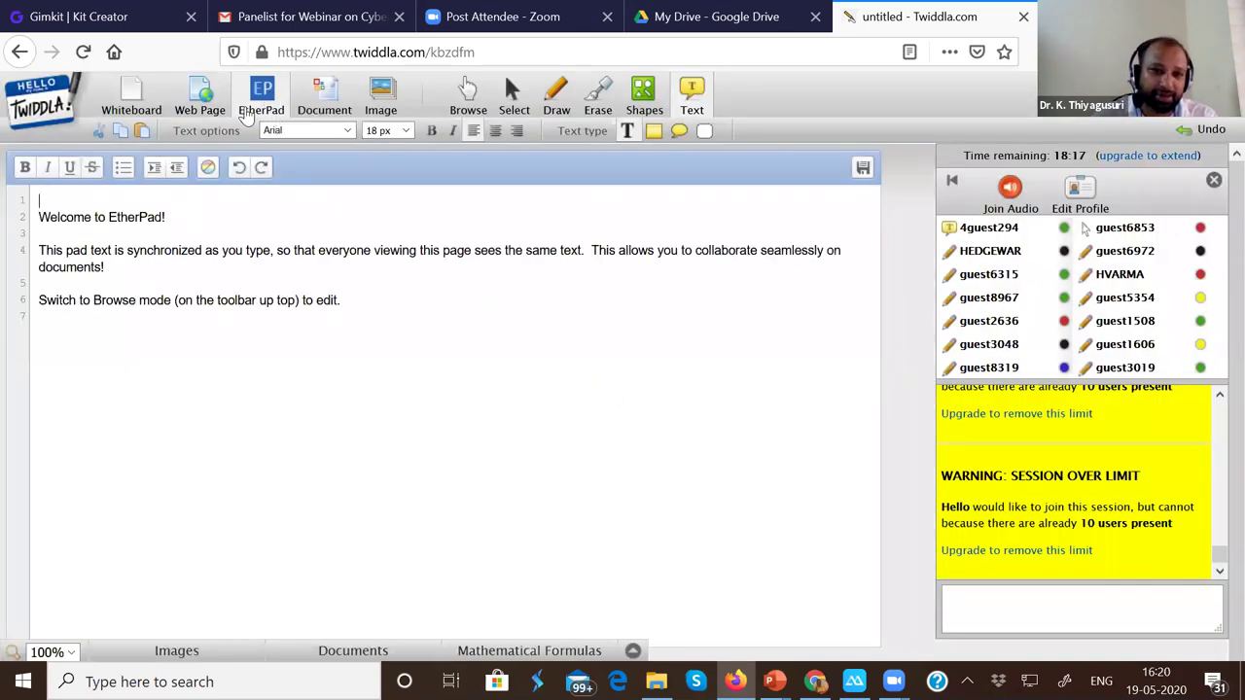
Reload the EtherPad and type 'hhkdf]' in a text box below the pad text.
{"action": "left_click", "coordinate": [248, 114]}
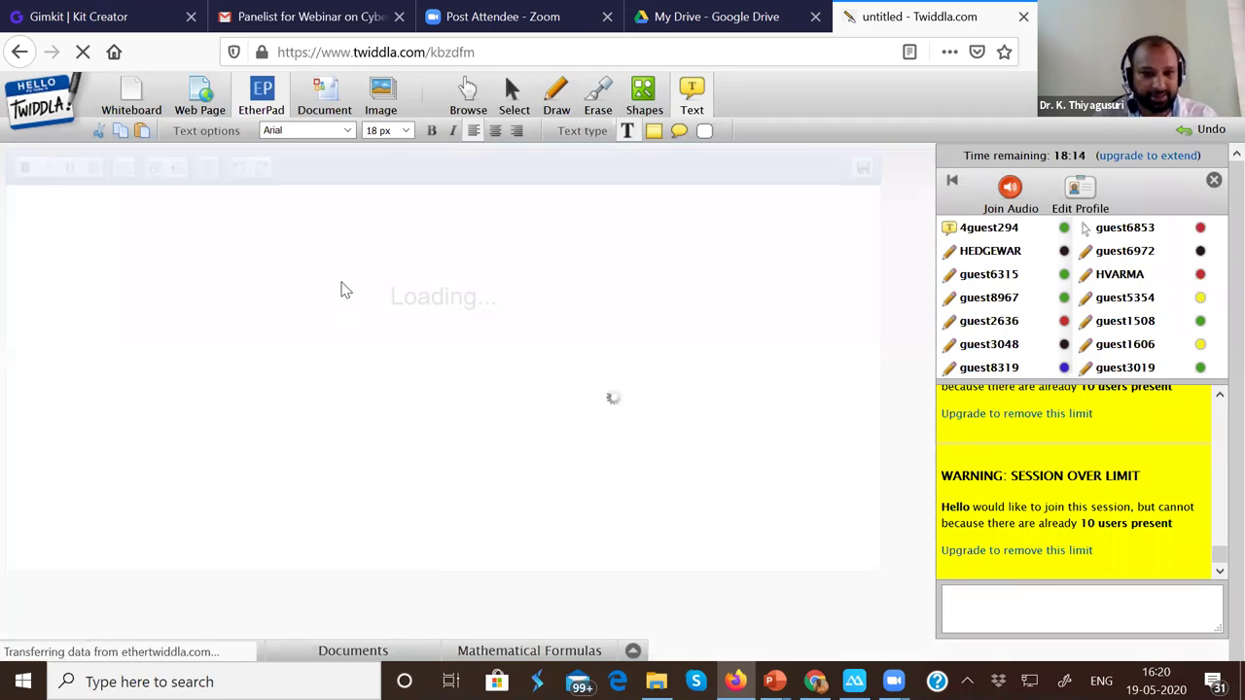
{"action": "left_click", "coordinate": [350, 299]}
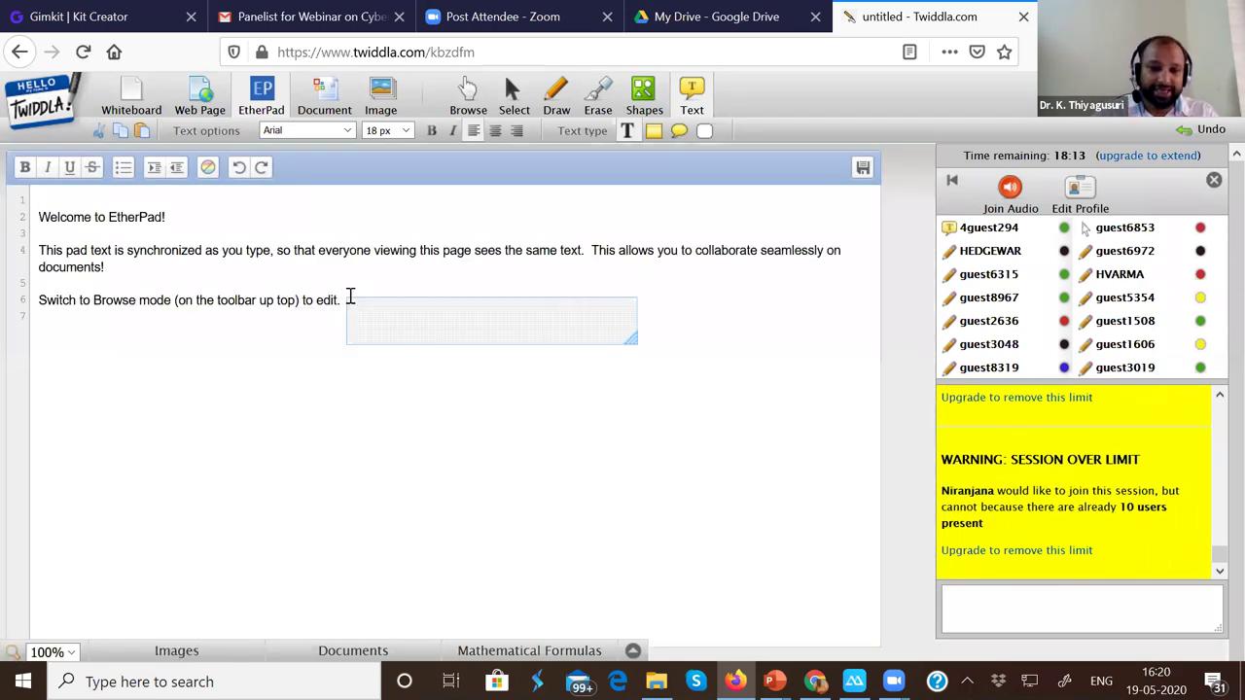
{"action": "left_click", "coordinate": [120, 321]}
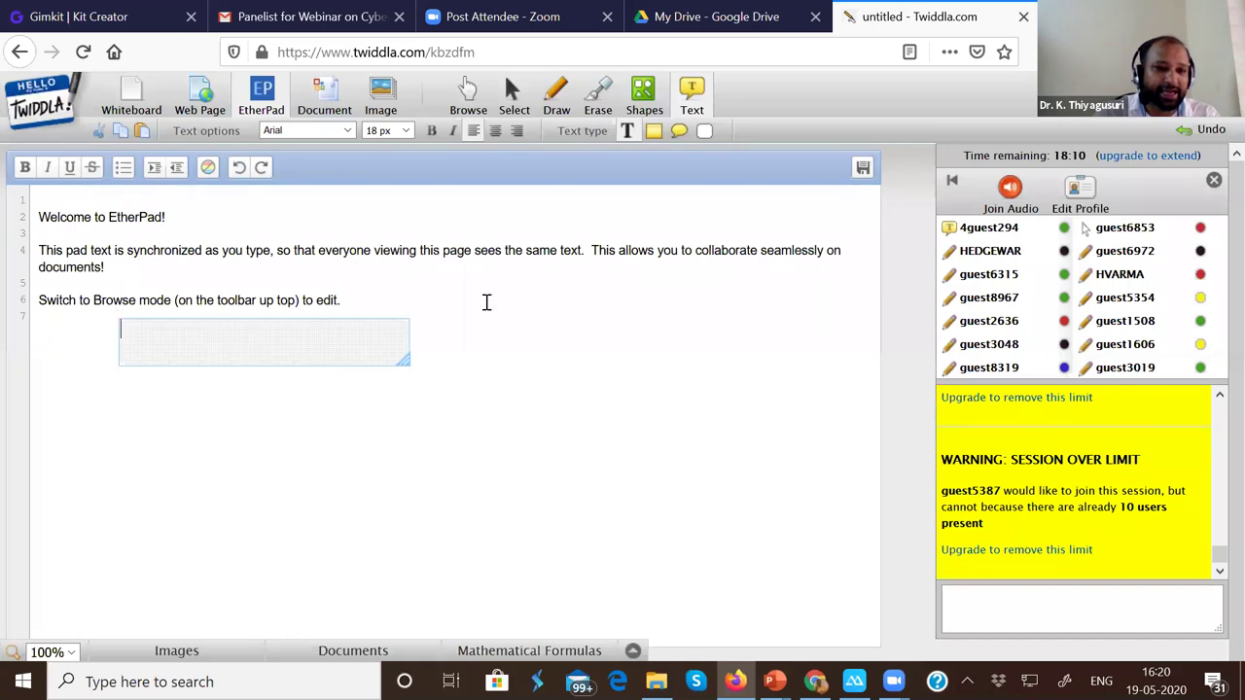
{"action": "left_click", "coordinate": [350, 299]}
{"action": "type", "text": "hhkdf]"}
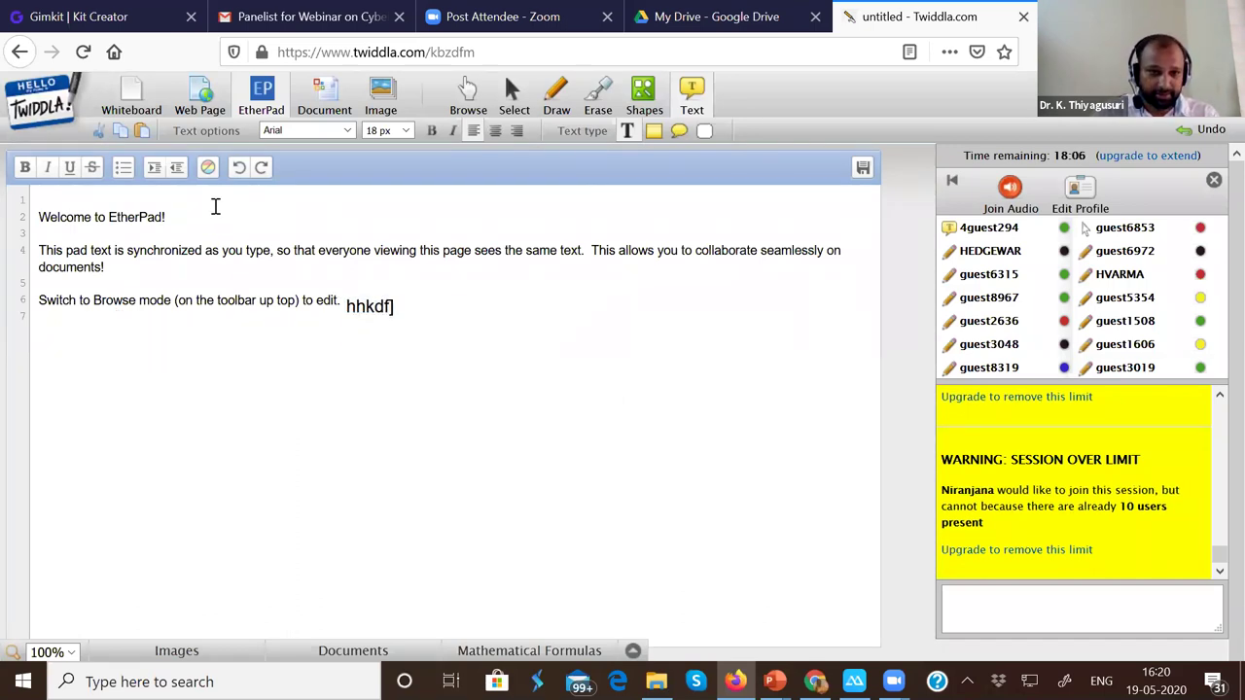
Type 'hhui' on empty line 7 of the pad.
{"action": "left_click", "coordinate": [471, 93]}
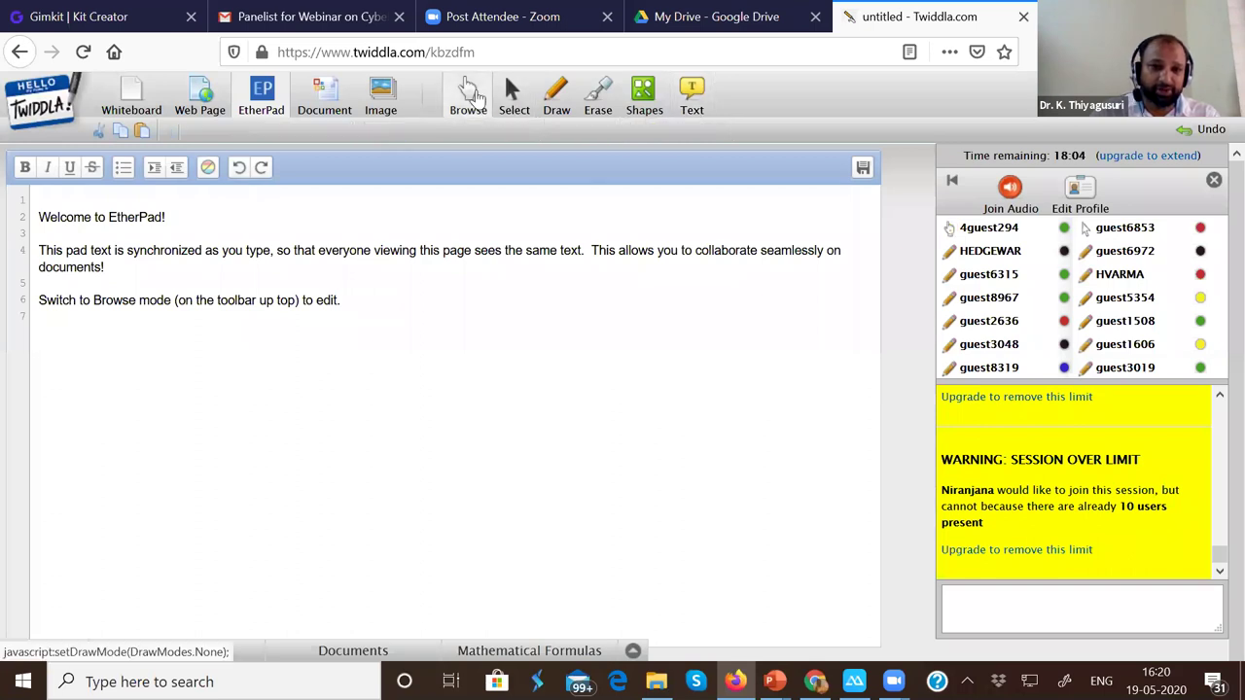
{"action": "left_click", "coordinate": [100, 325]}
{"action": "type", "text": "hhuii"}
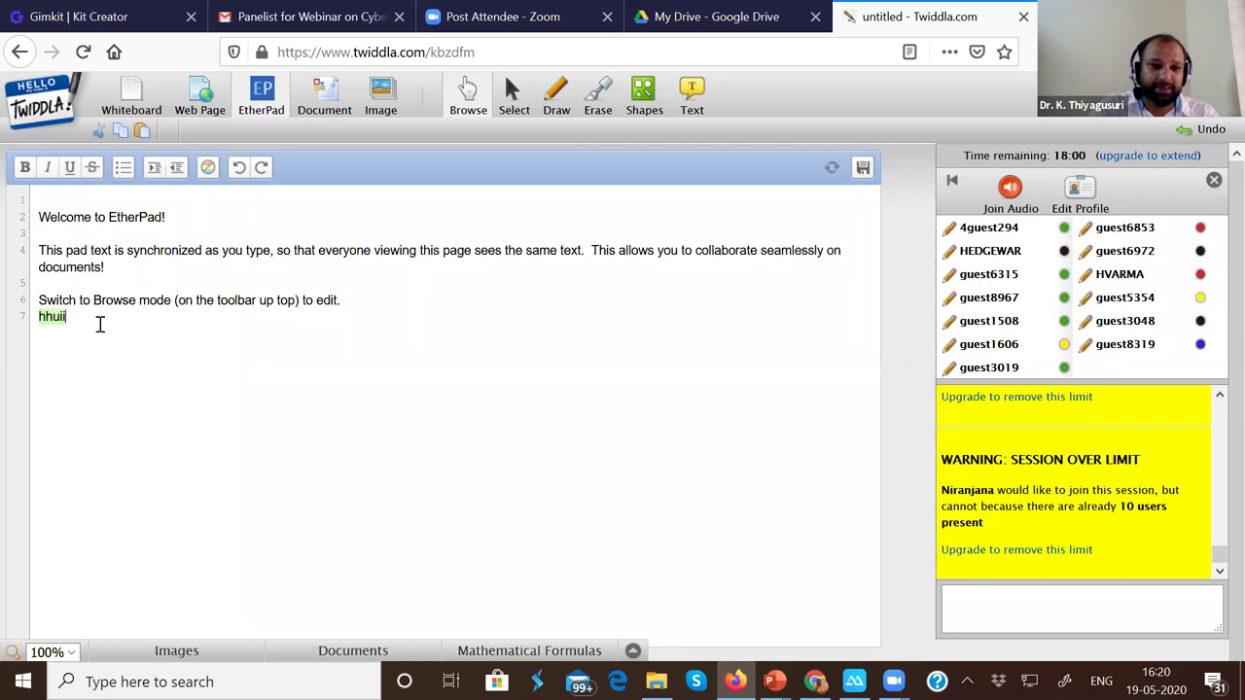
{"action": "key", "text": "Return"}
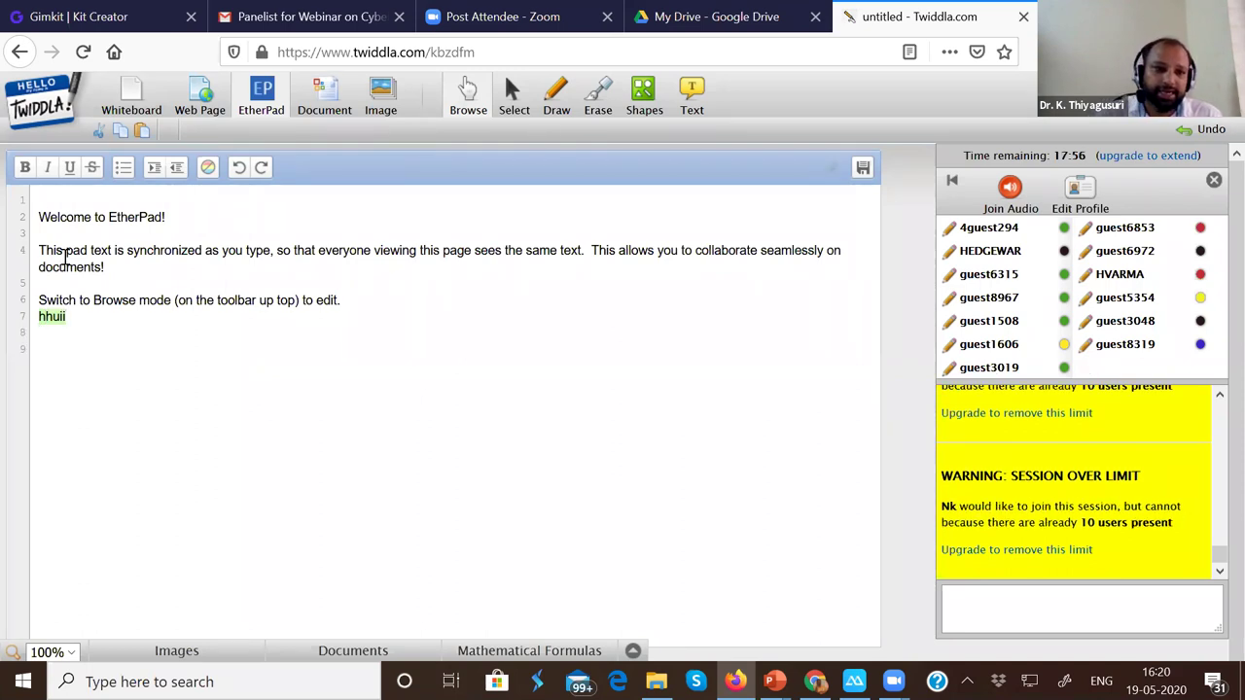
Insert a new first line reading 'write your opinion about' above the welcome text.
{"action": "left_click", "coordinate": [51, 217]}
{"action": "key", "text": "Return"}
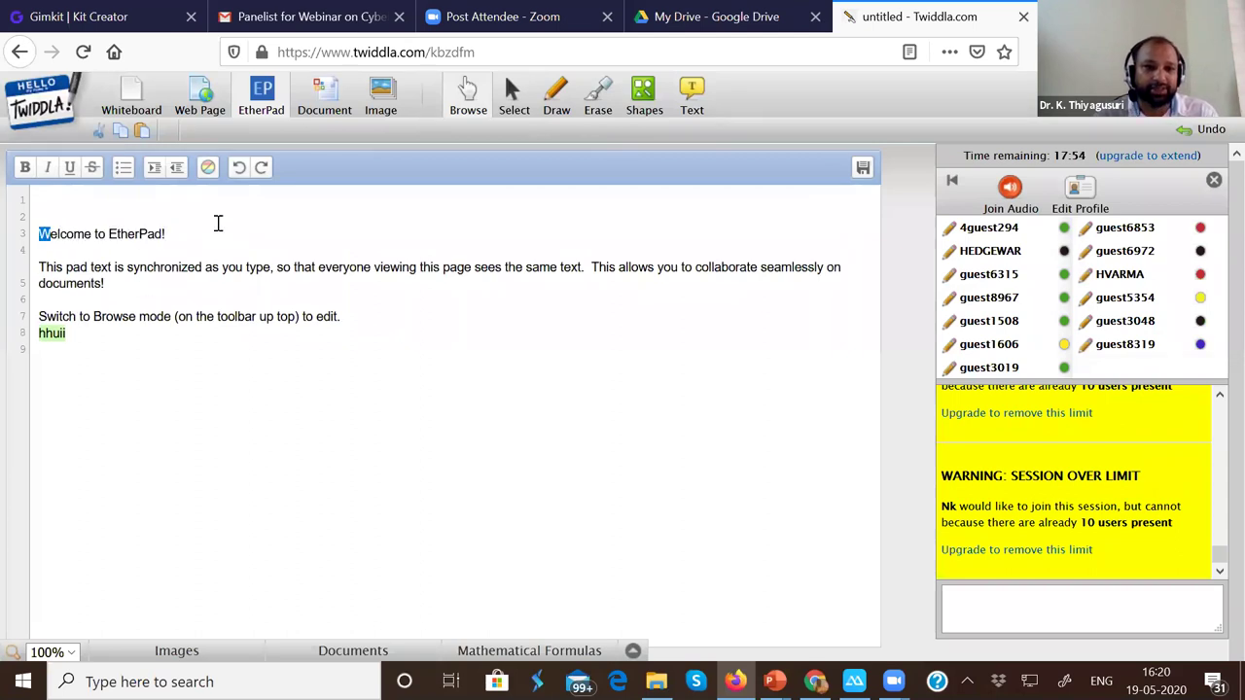
{"action": "left_click", "coordinate": [69, 203]}
{"action": "type", "text": "write your opinion about"}
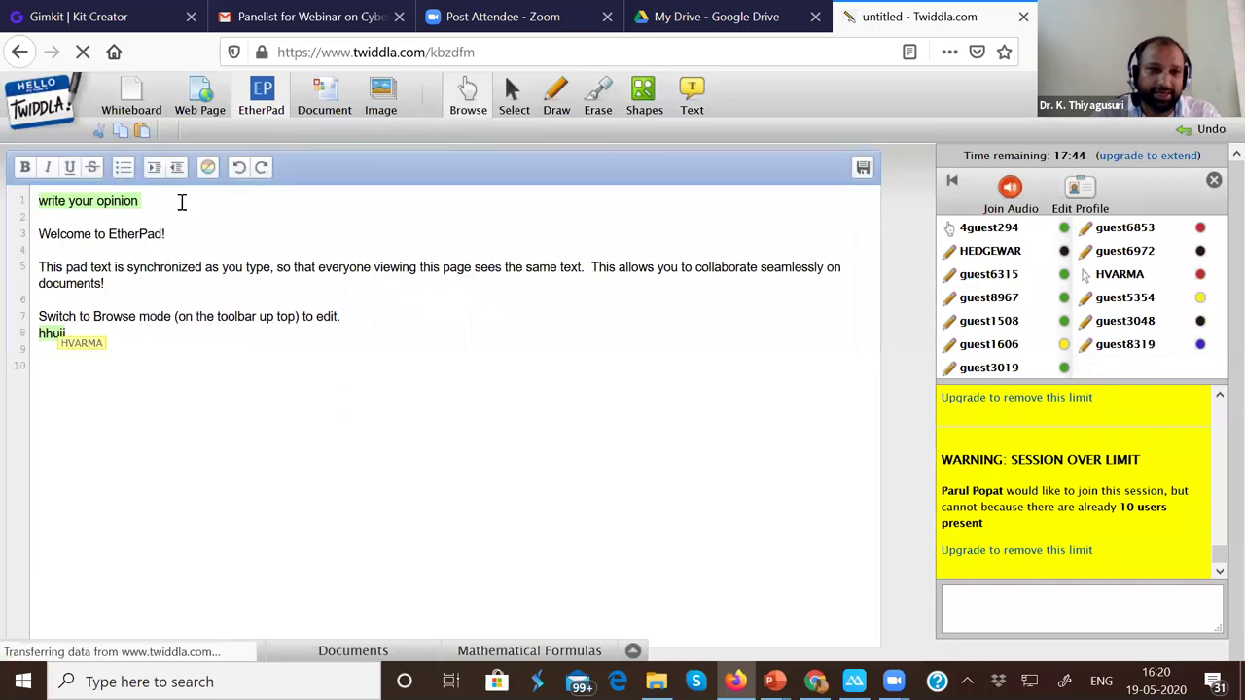
Append 'tool' to the first line and enable drawing over the pad.
{"action": "type", "text": "tool"}
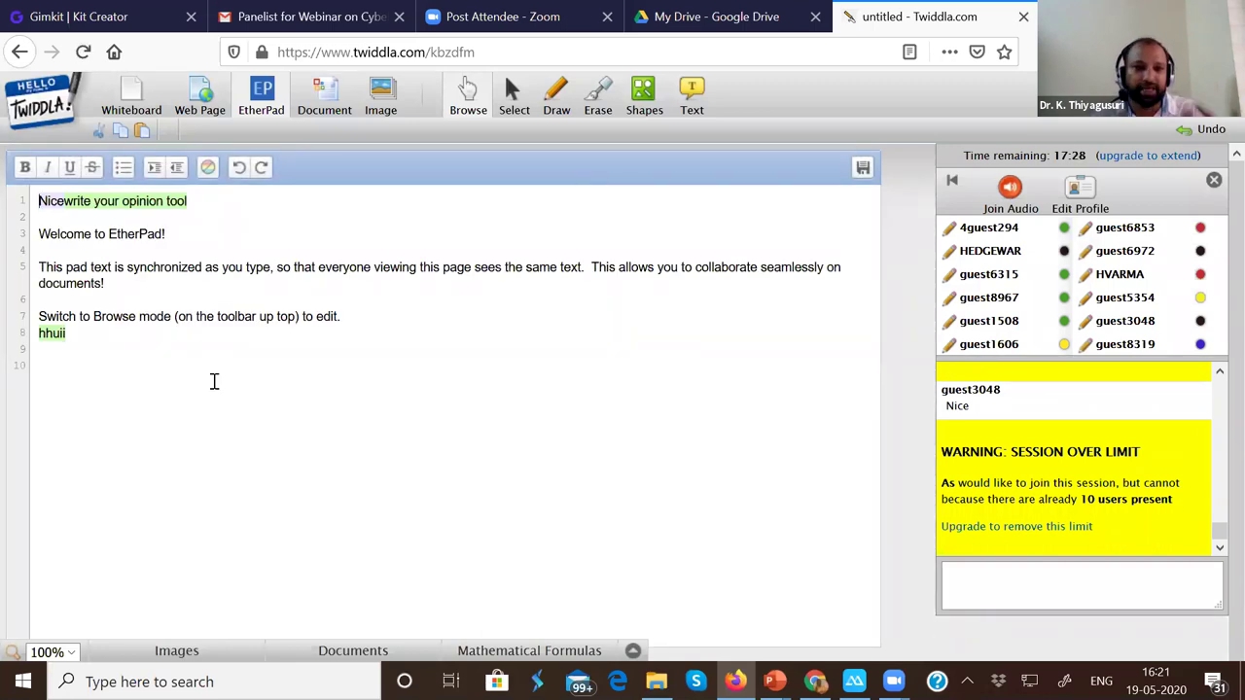
{"action": "left_click", "coordinate": [555, 97]}
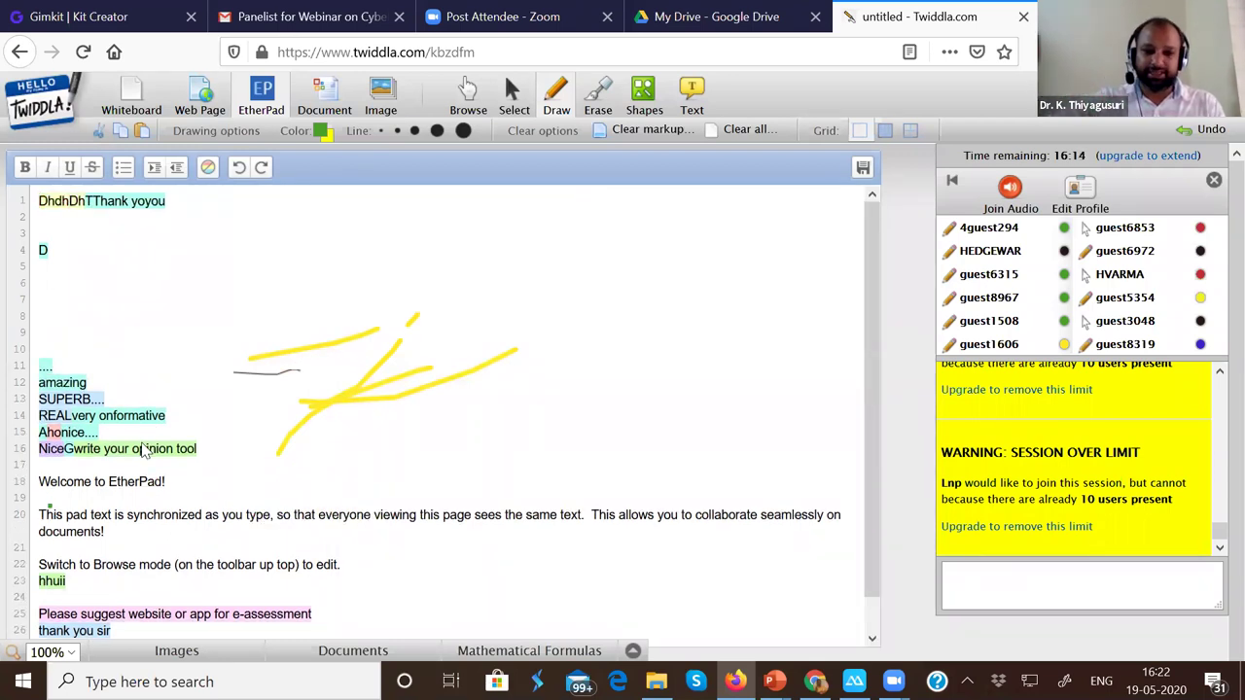
Refresh the session, draw a green vertical stroke on the pad, and close the Twiddla tab.
{"action": "key", "text": "F5"}
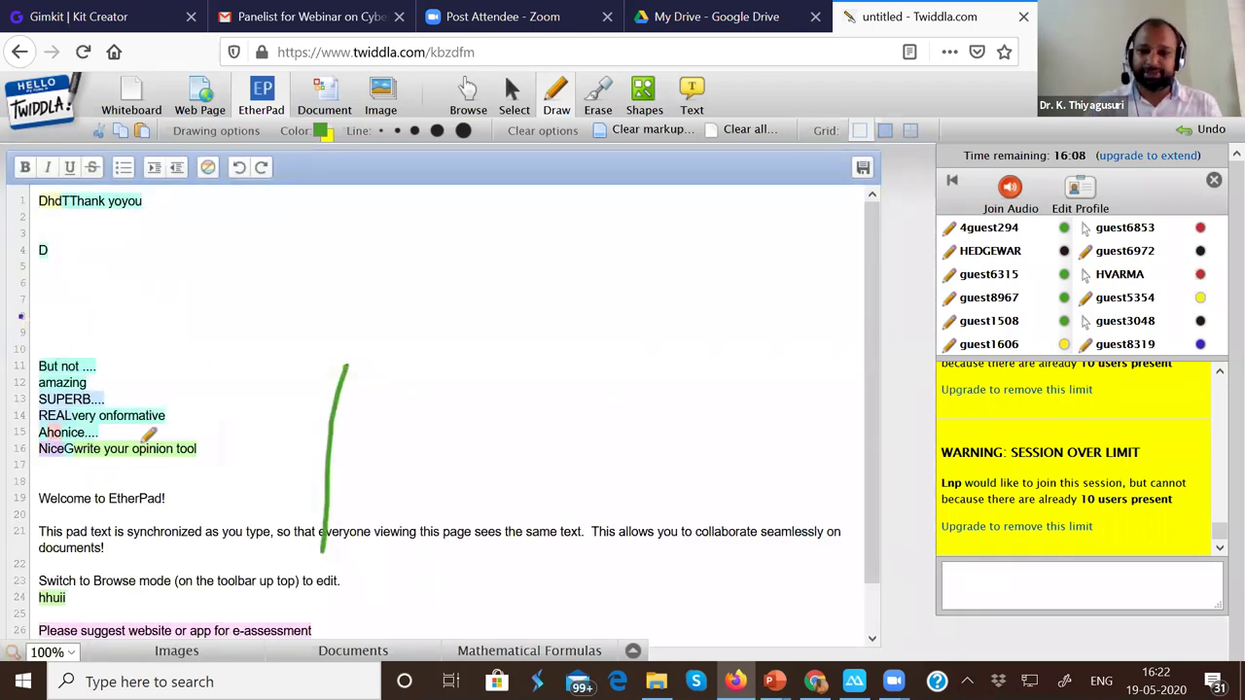
{"action": "left_click_drag", "start_coordinate": [876, 323], "coordinate": [887, 449]}
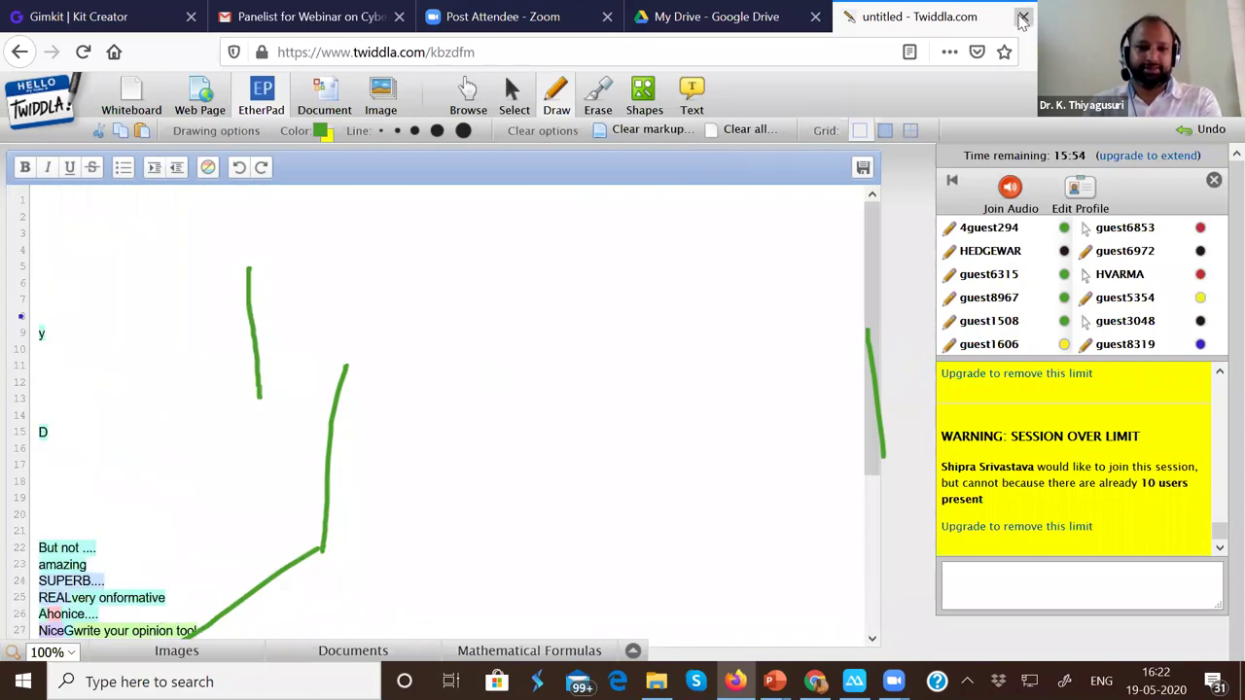
{"action": "left_click", "coordinate": [1023, 18]}
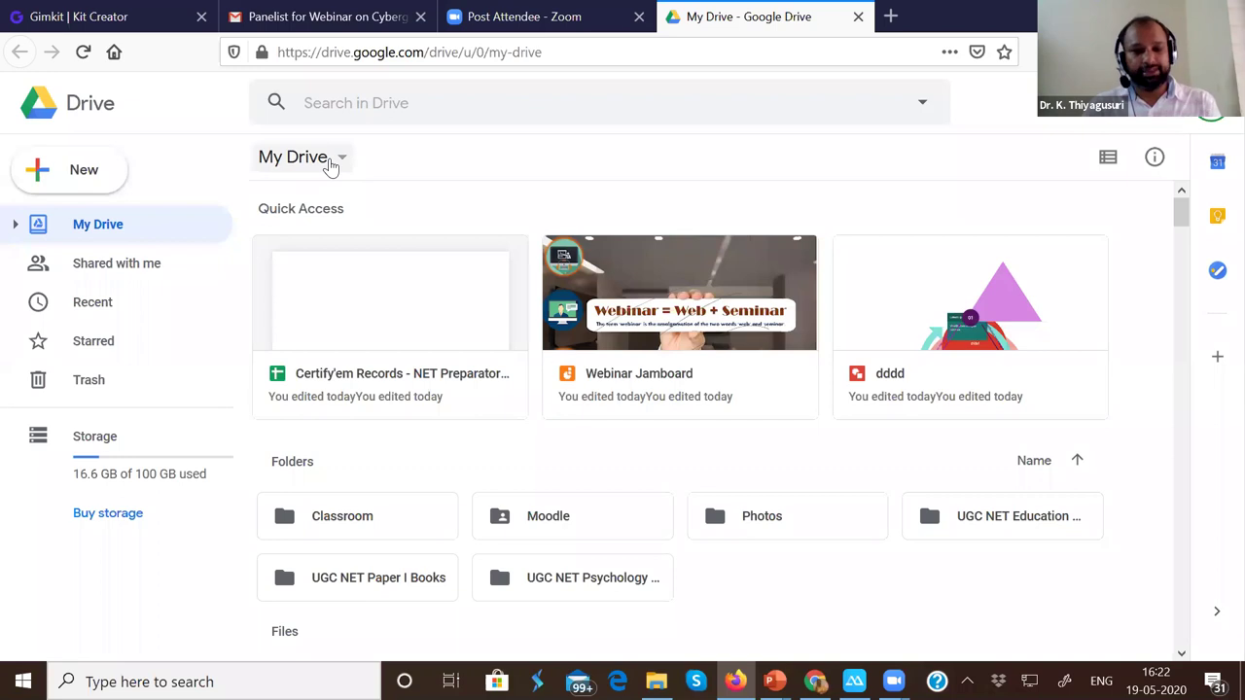
Open the My Drive menu offering New folder, Upload and Google Docs options.
{"action": "left_click", "coordinate": [331, 168]}
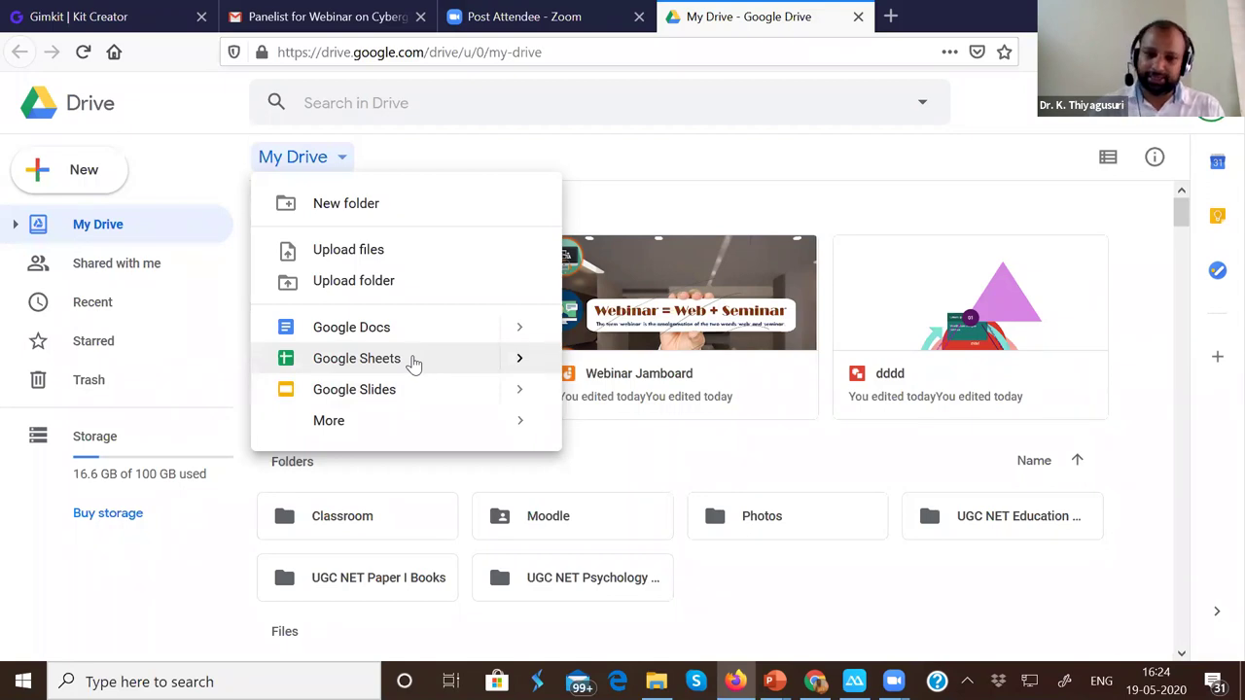
Create a blank Google Sheets spreadsheet and open its Add-ons menu.
{"action": "left_click", "coordinate": [449, 363]}
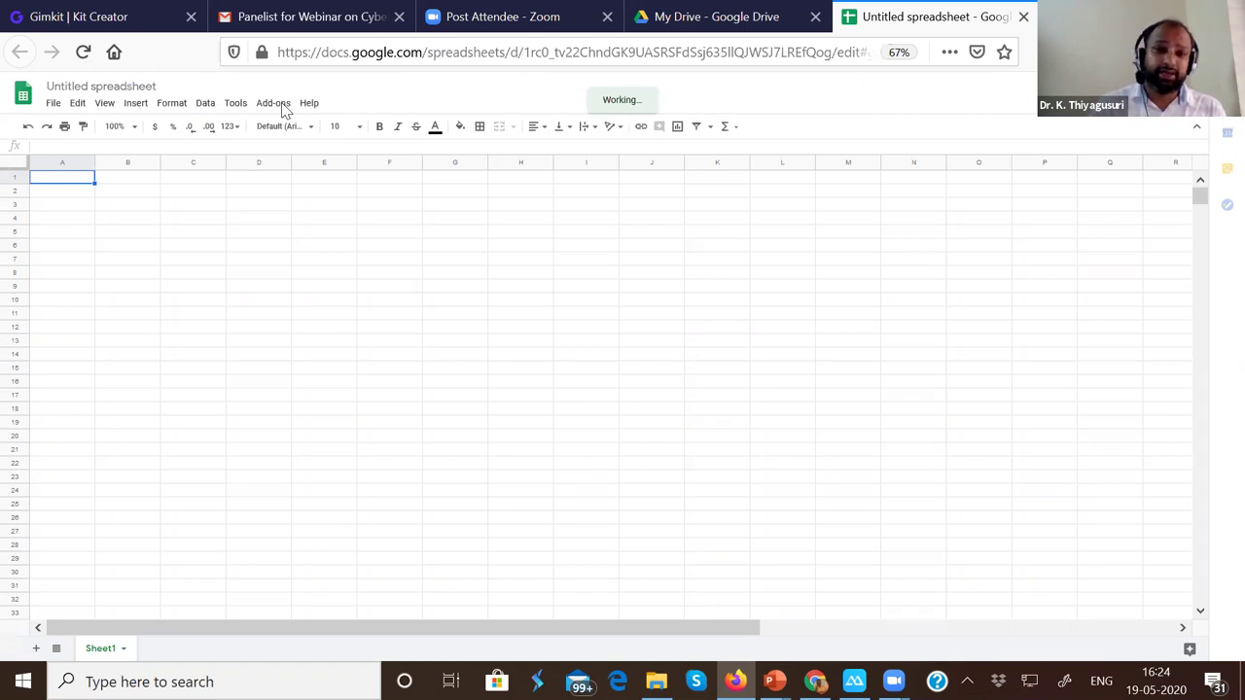
{"action": "left_click", "coordinate": [281, 107]}
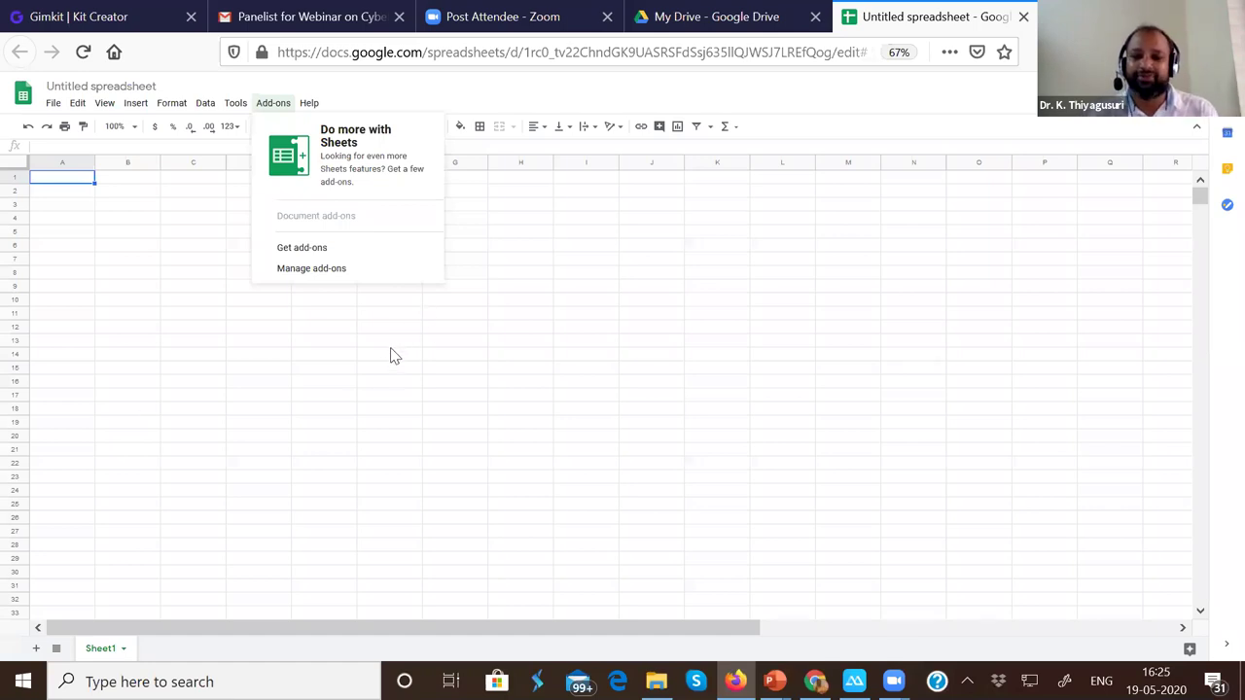
Create a blank Google Slides presentation from My Drive, closing the spreadsheet tab and Themes panel.
{"action": "left_click", "coordinate": [715, 16]}
{"action": "left_click", "coordinate": [336, 163]}
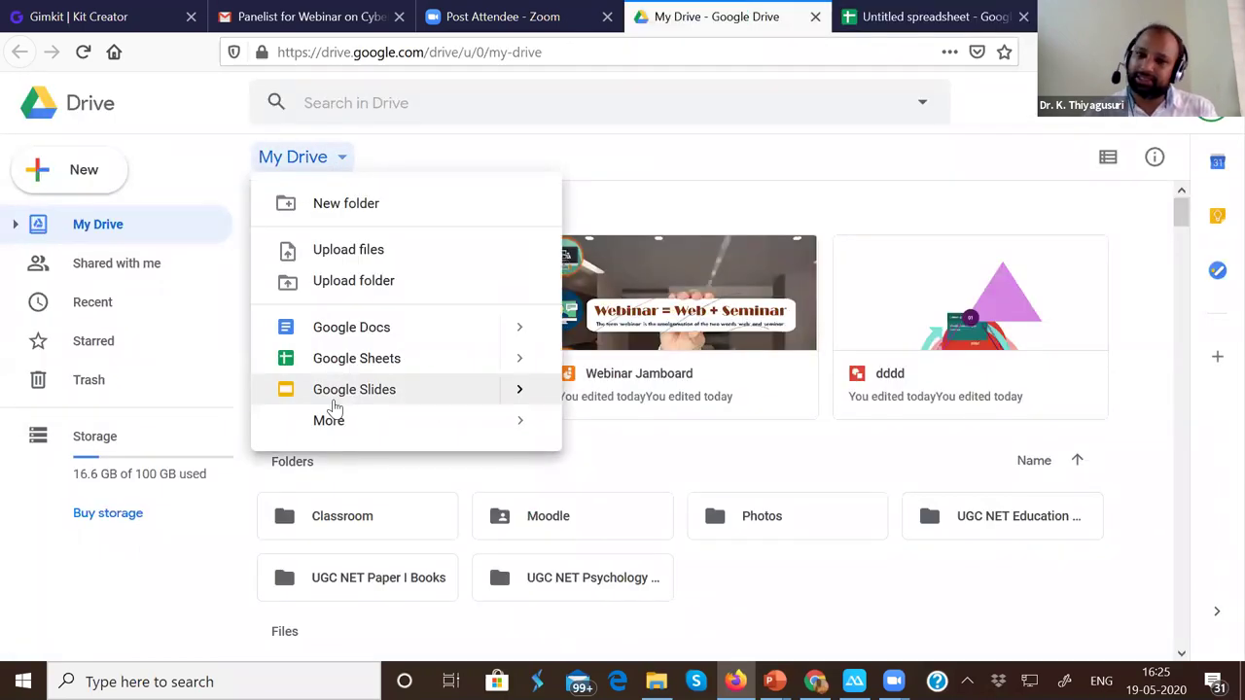
{"action": "left_click", "coordinate": [334, 401]}
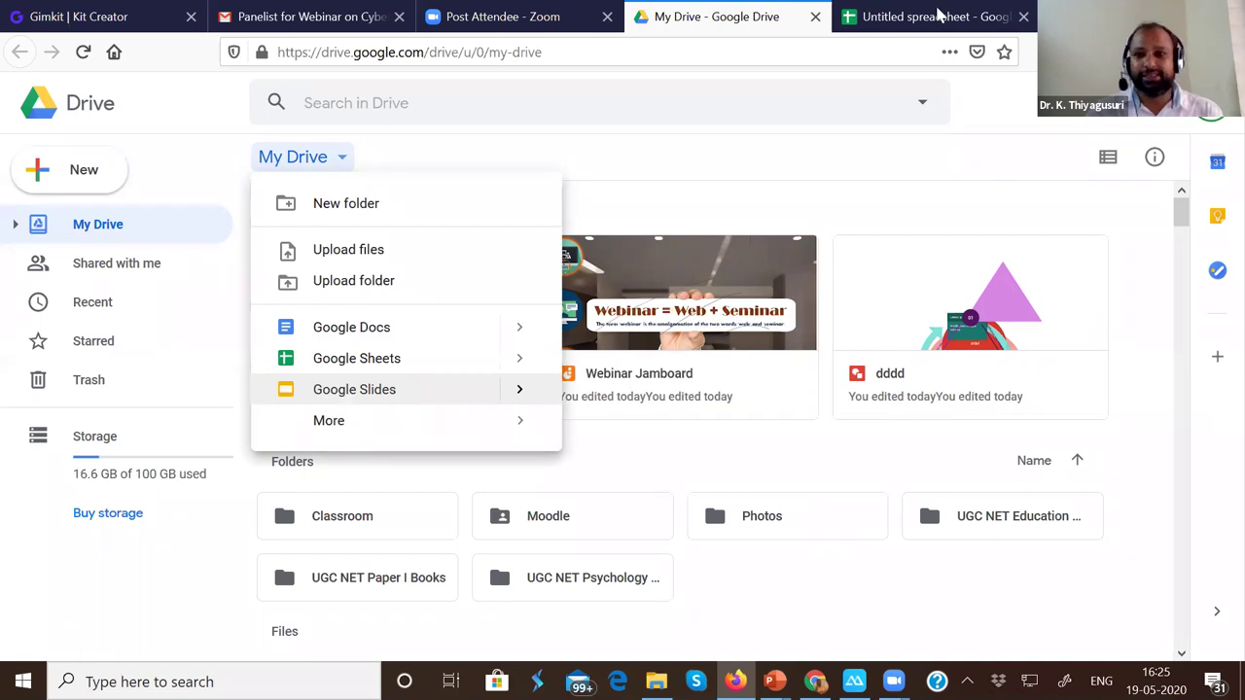
{"action": "left_click", "coordinate": [1024, 16]}
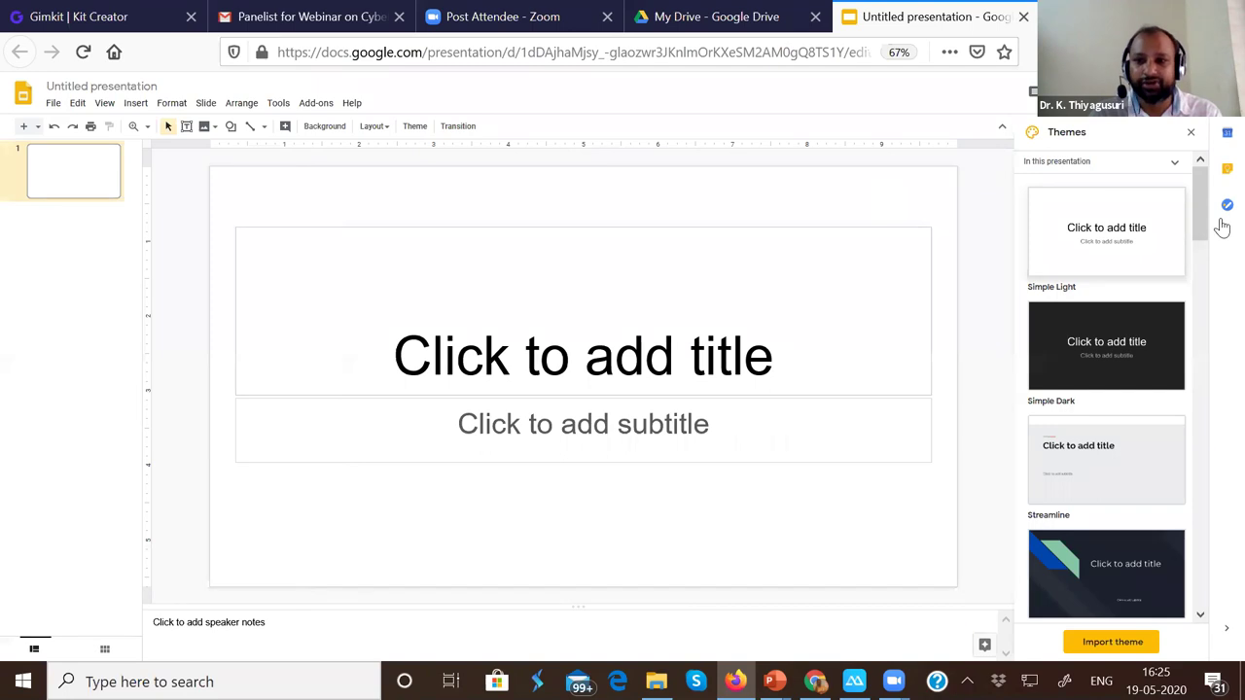
{"action": "left_click", "coordinate": [1193, 134]}
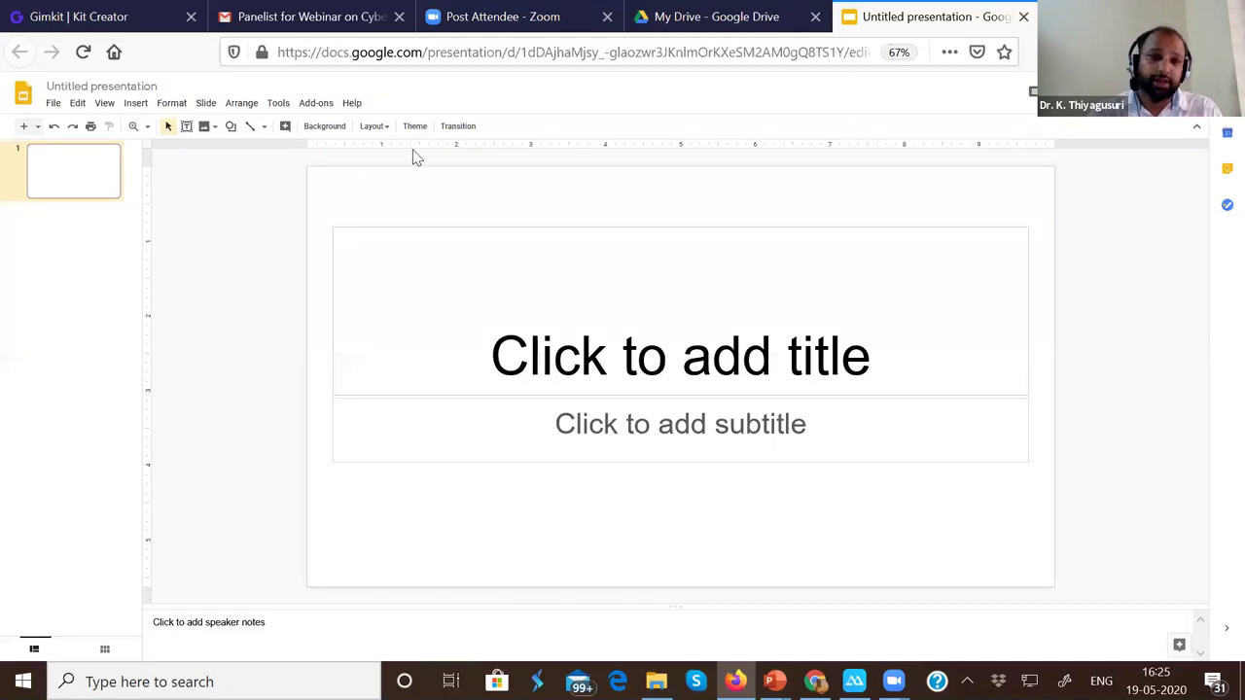
Open the add-ons Marketplace from the Add-ons menu and search it for 'slido'.
{"action": "left_click", "coordinate": [317, 104]}
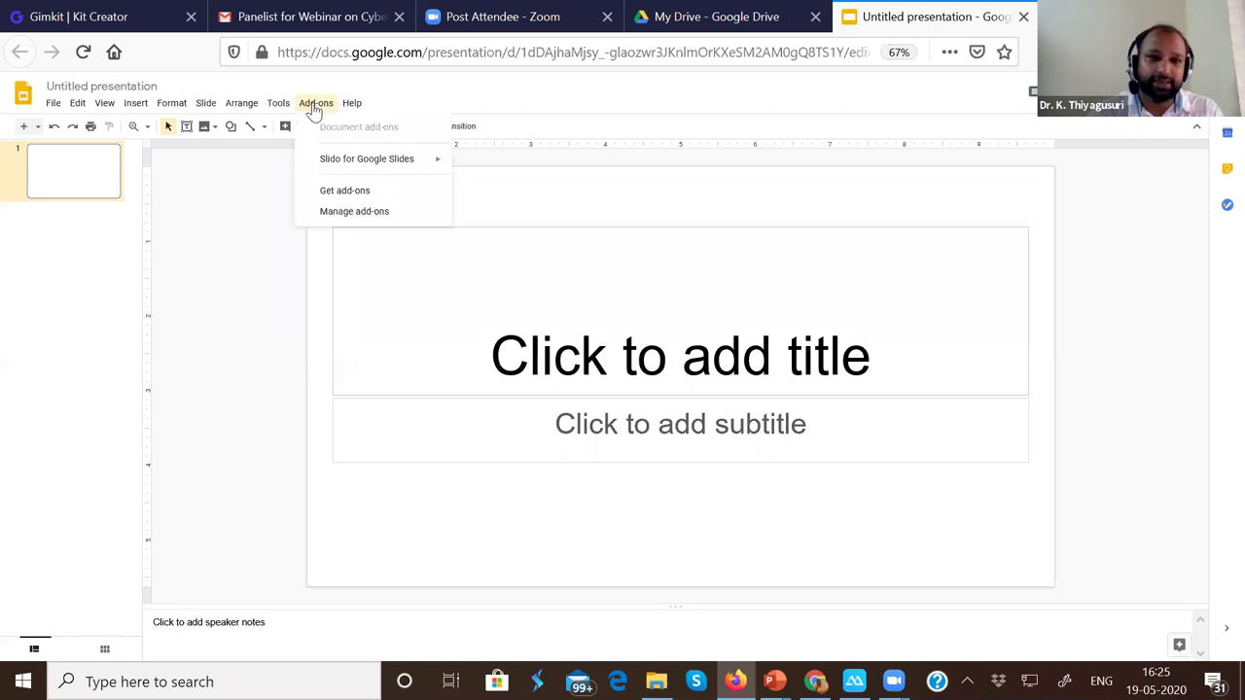
{"action": "left_click", "coordinate": [370, 192]}
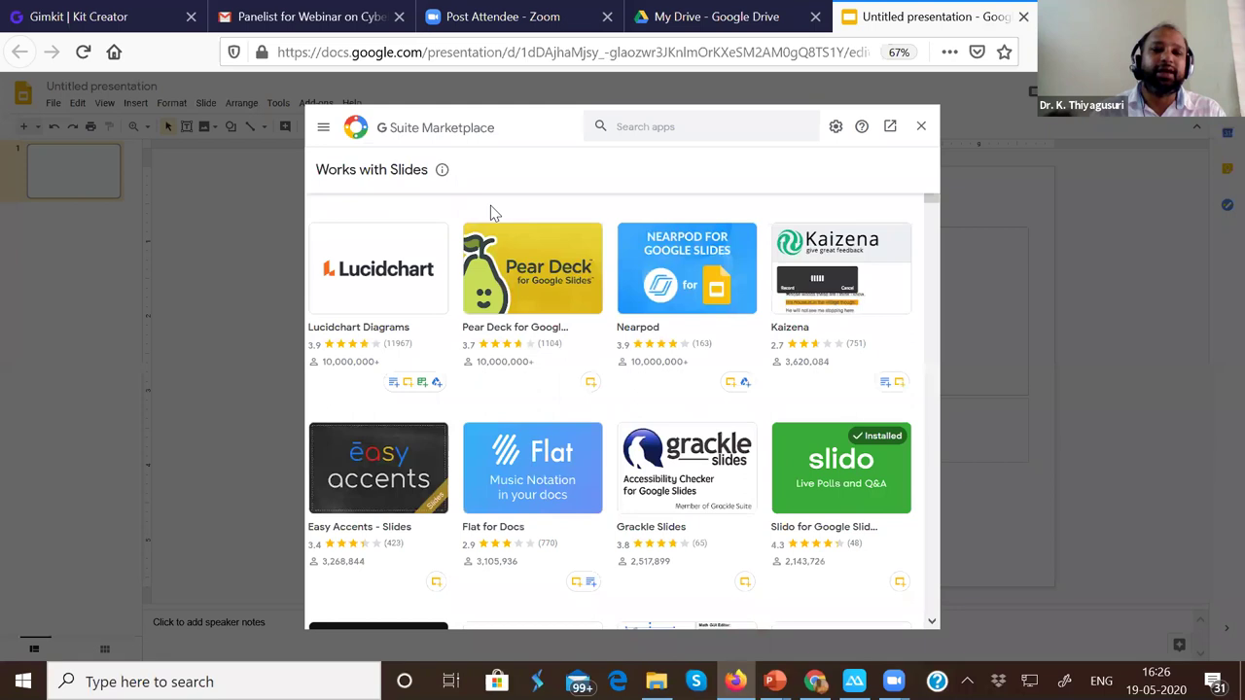
{"action": "left_click", "coordinate": [635, 125]}
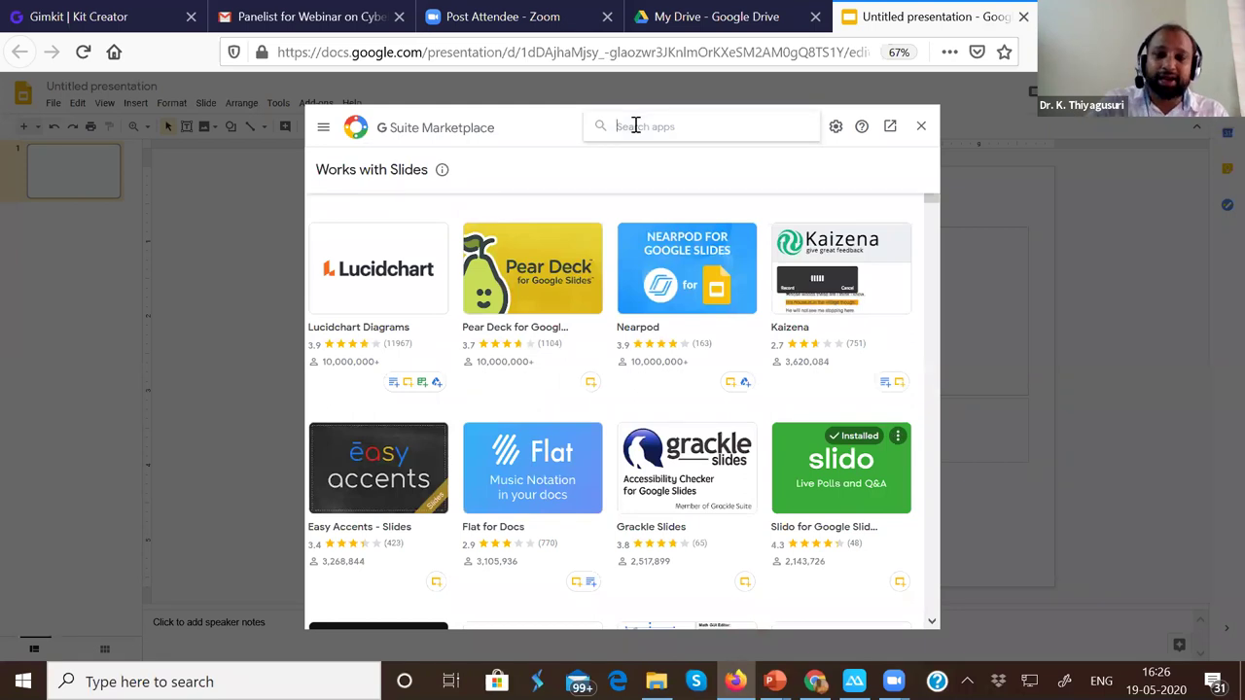
{"action": "type", "text": "slido"}
{"action": "key", "text": "Return"}
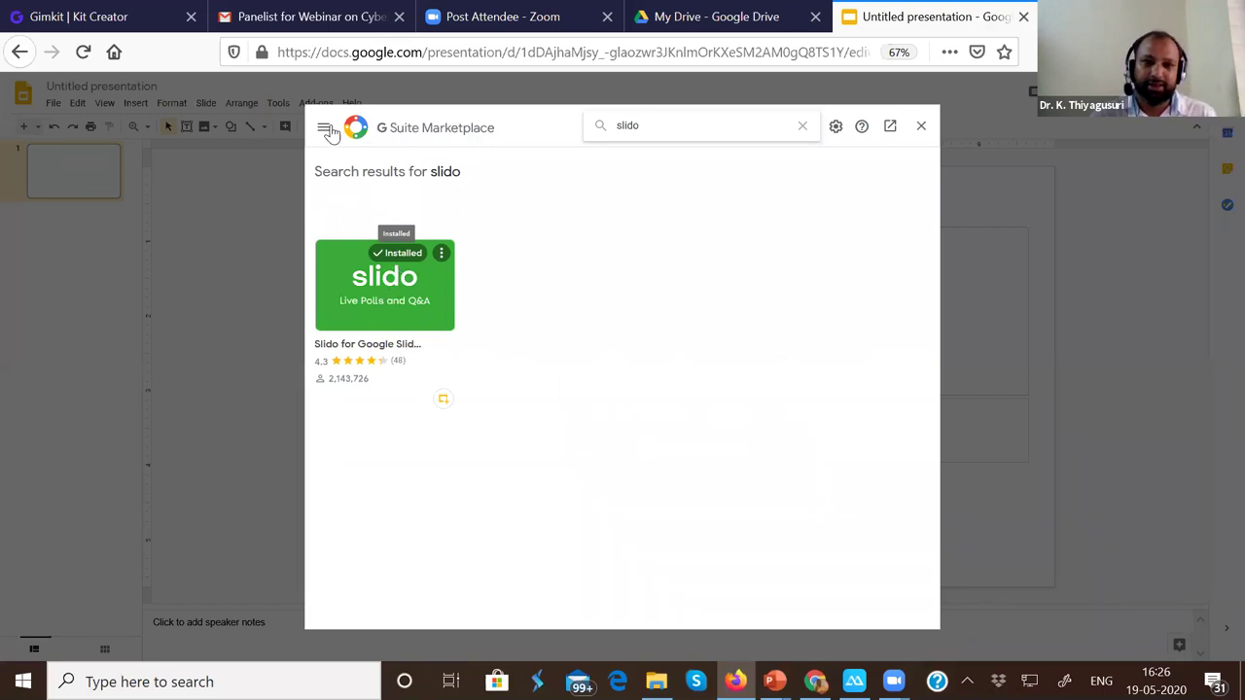
Replace the search text with 'nearpod' to list the Nearpod for Google Slides add-on.
{"action": "left_click_drag", "start_coordinate": [646, 121], "coordinate": [559, 118]}
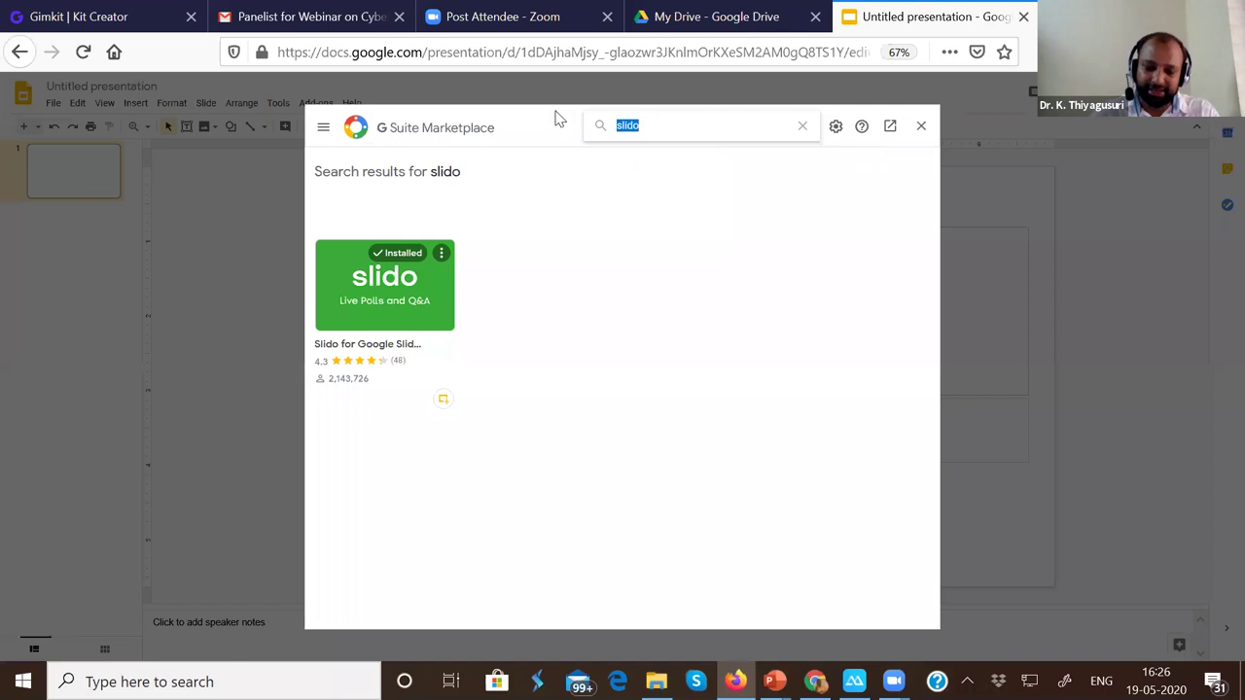
{"action": "type", "text": "ka"}
{"action": "key", "text": "BackSpace"}
{"action": "key", "text": "BackSpace"}
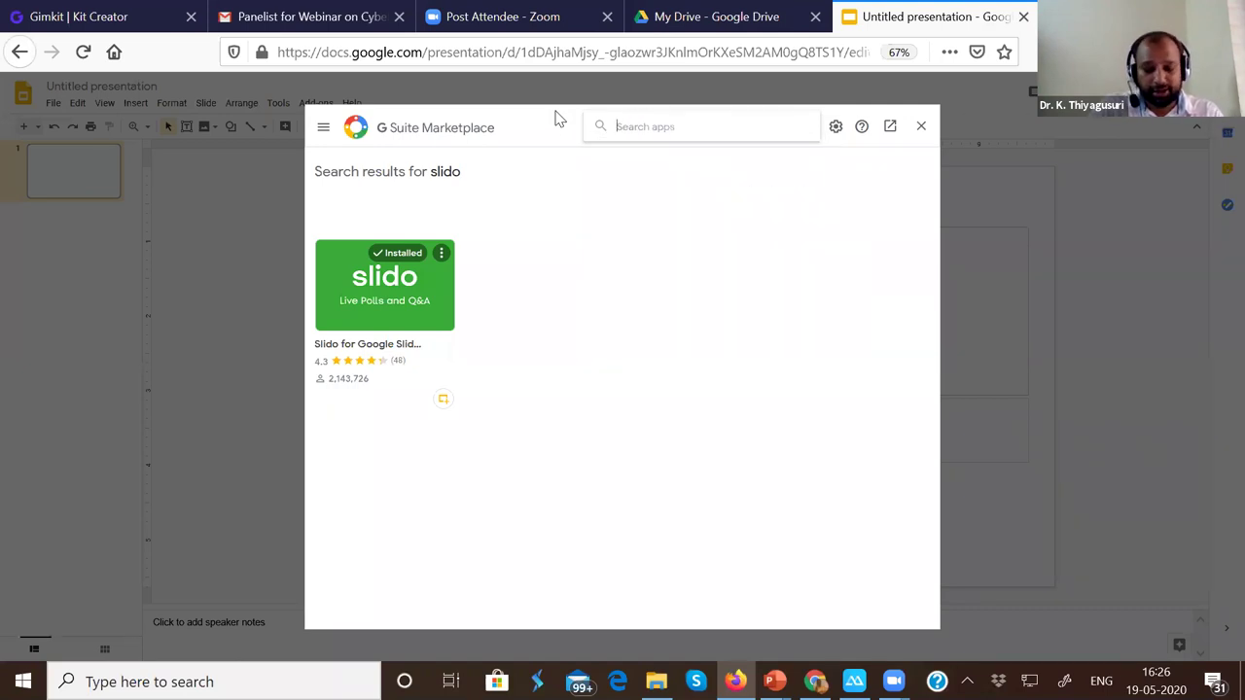
{"action": "type", "text": "s"}
{"action": "key", "text": "BackSpace"}
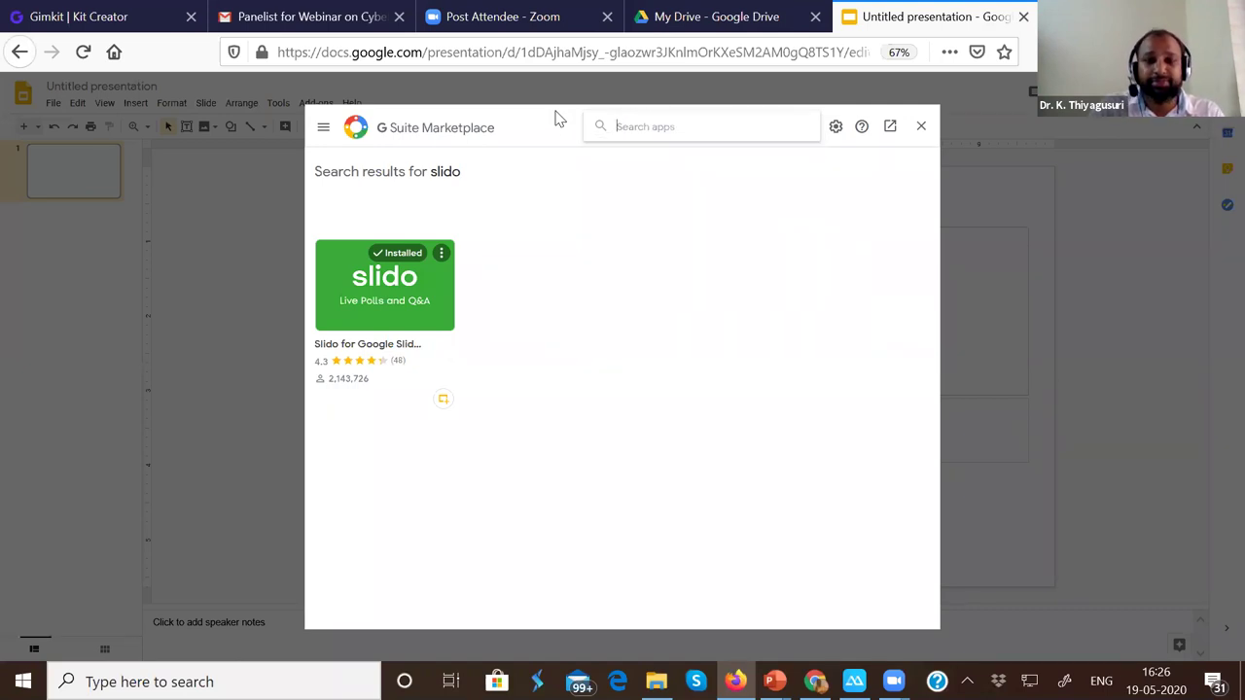
{"action": "type", "text": "nearpod"}
{"action": "key", "text": "Return"}
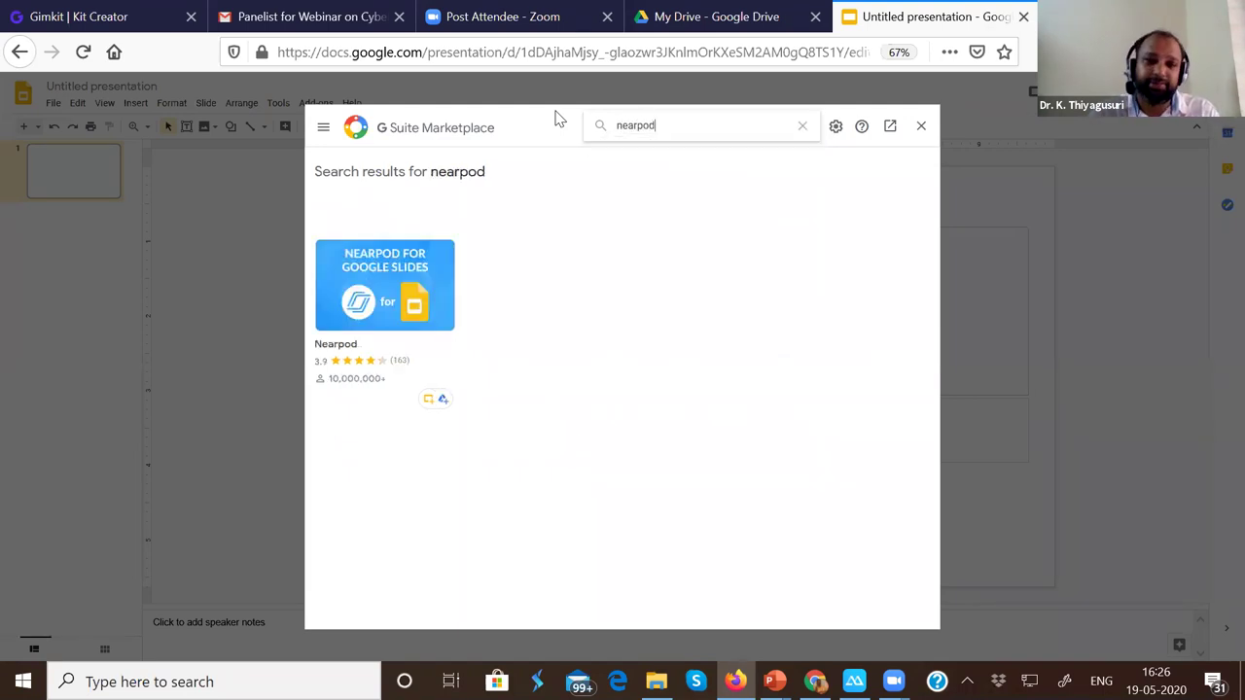